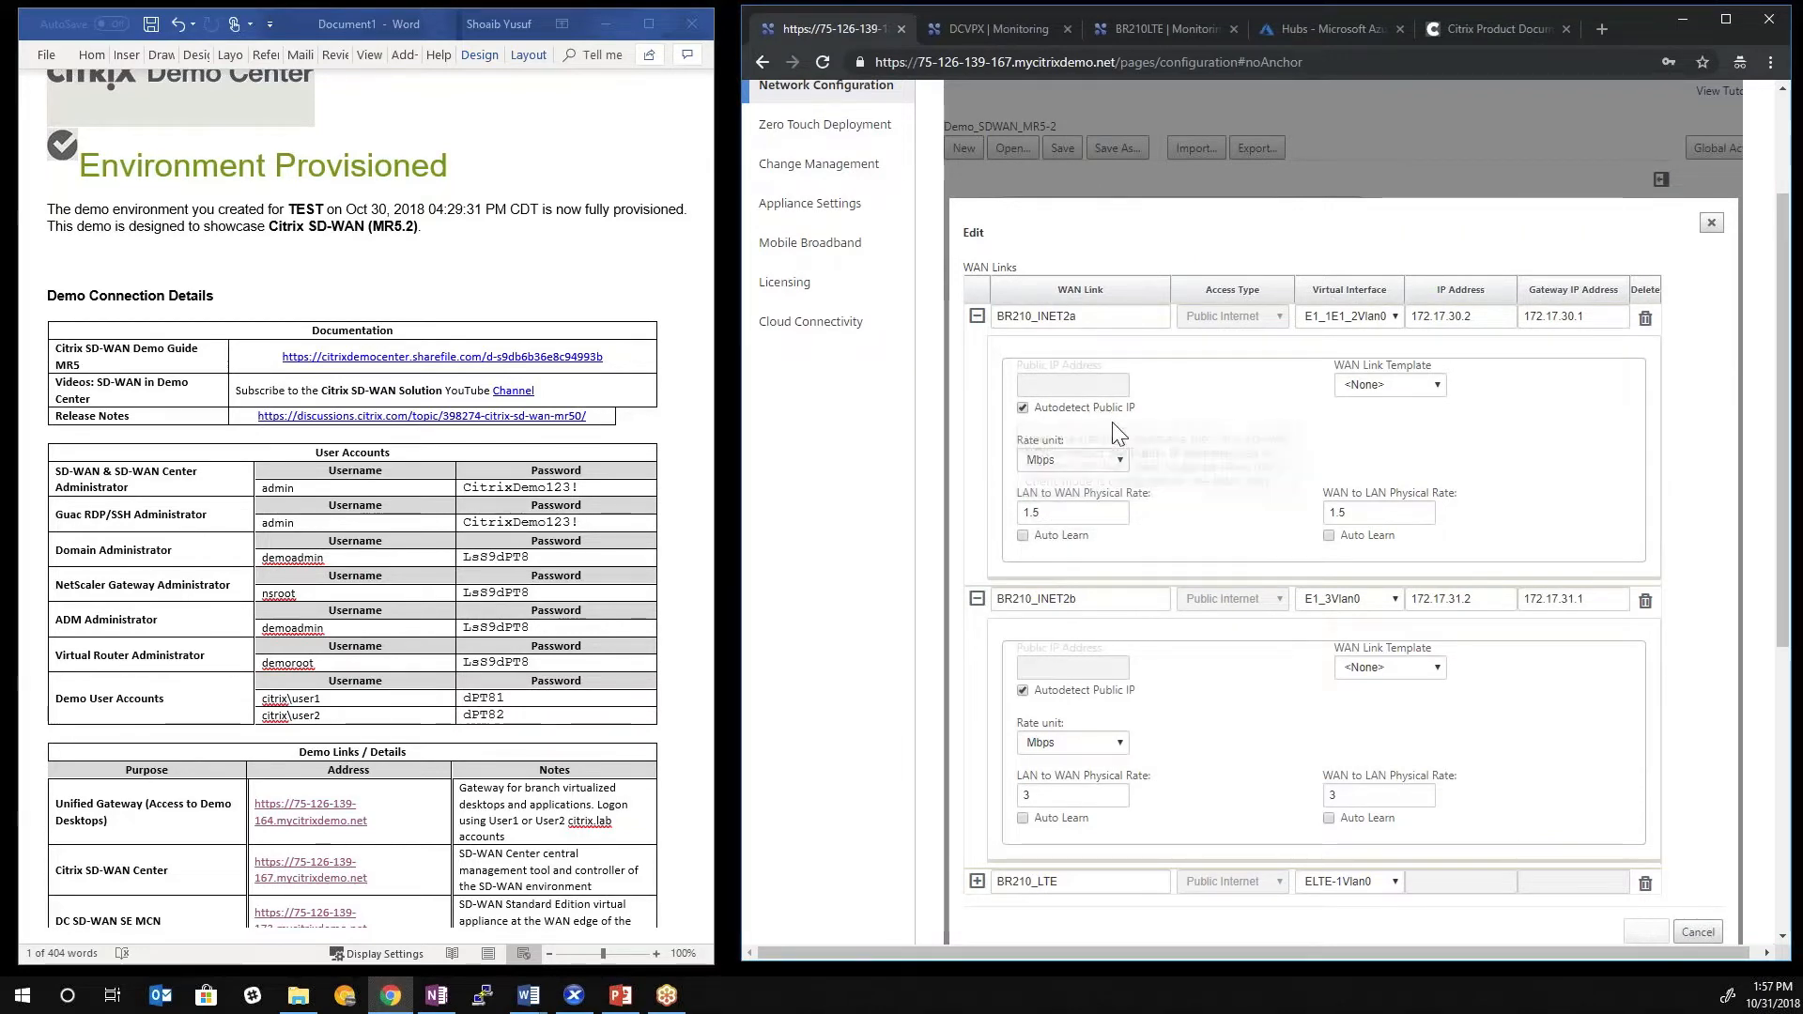
# Scroll up in the WAN Links editor to show BR210_INET2a, BR210_INET2b and BR210_LTE.
pyautogui.scroll(2, 1082, 507)
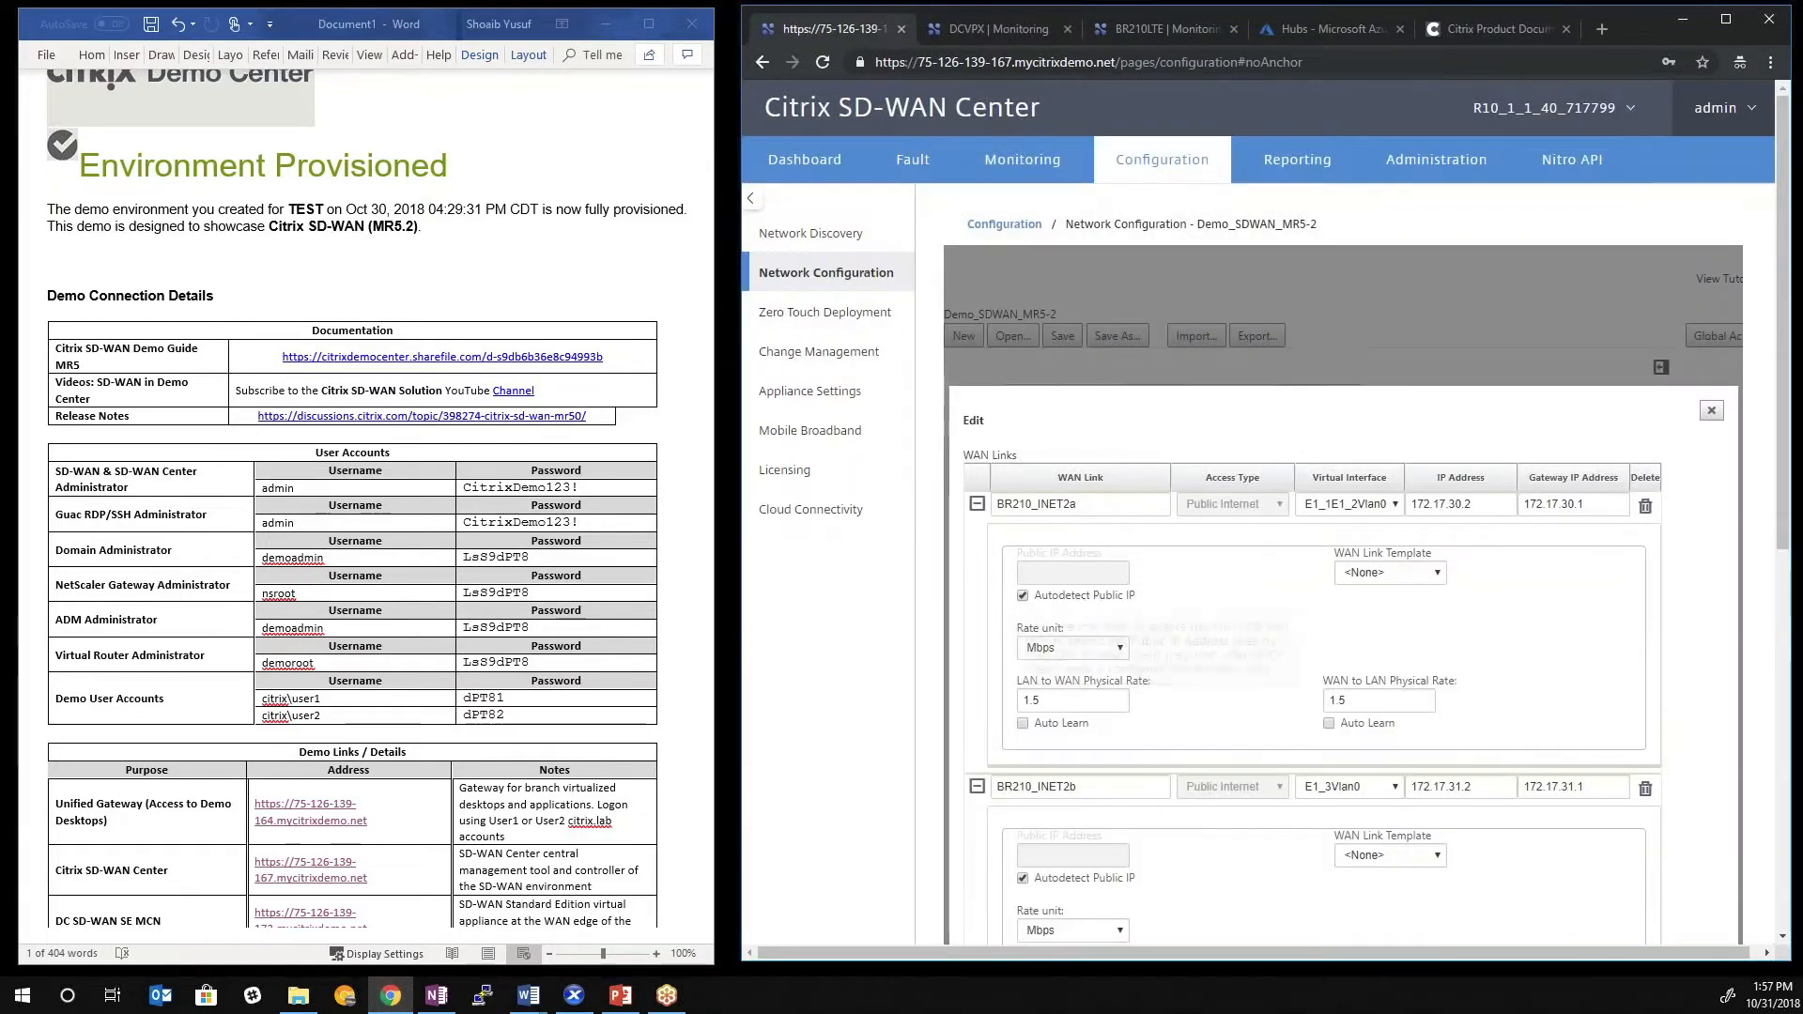
# Close the WAN Links editor and view the BR210LTE site's Connections.
pyautogui.click(1712, 414)
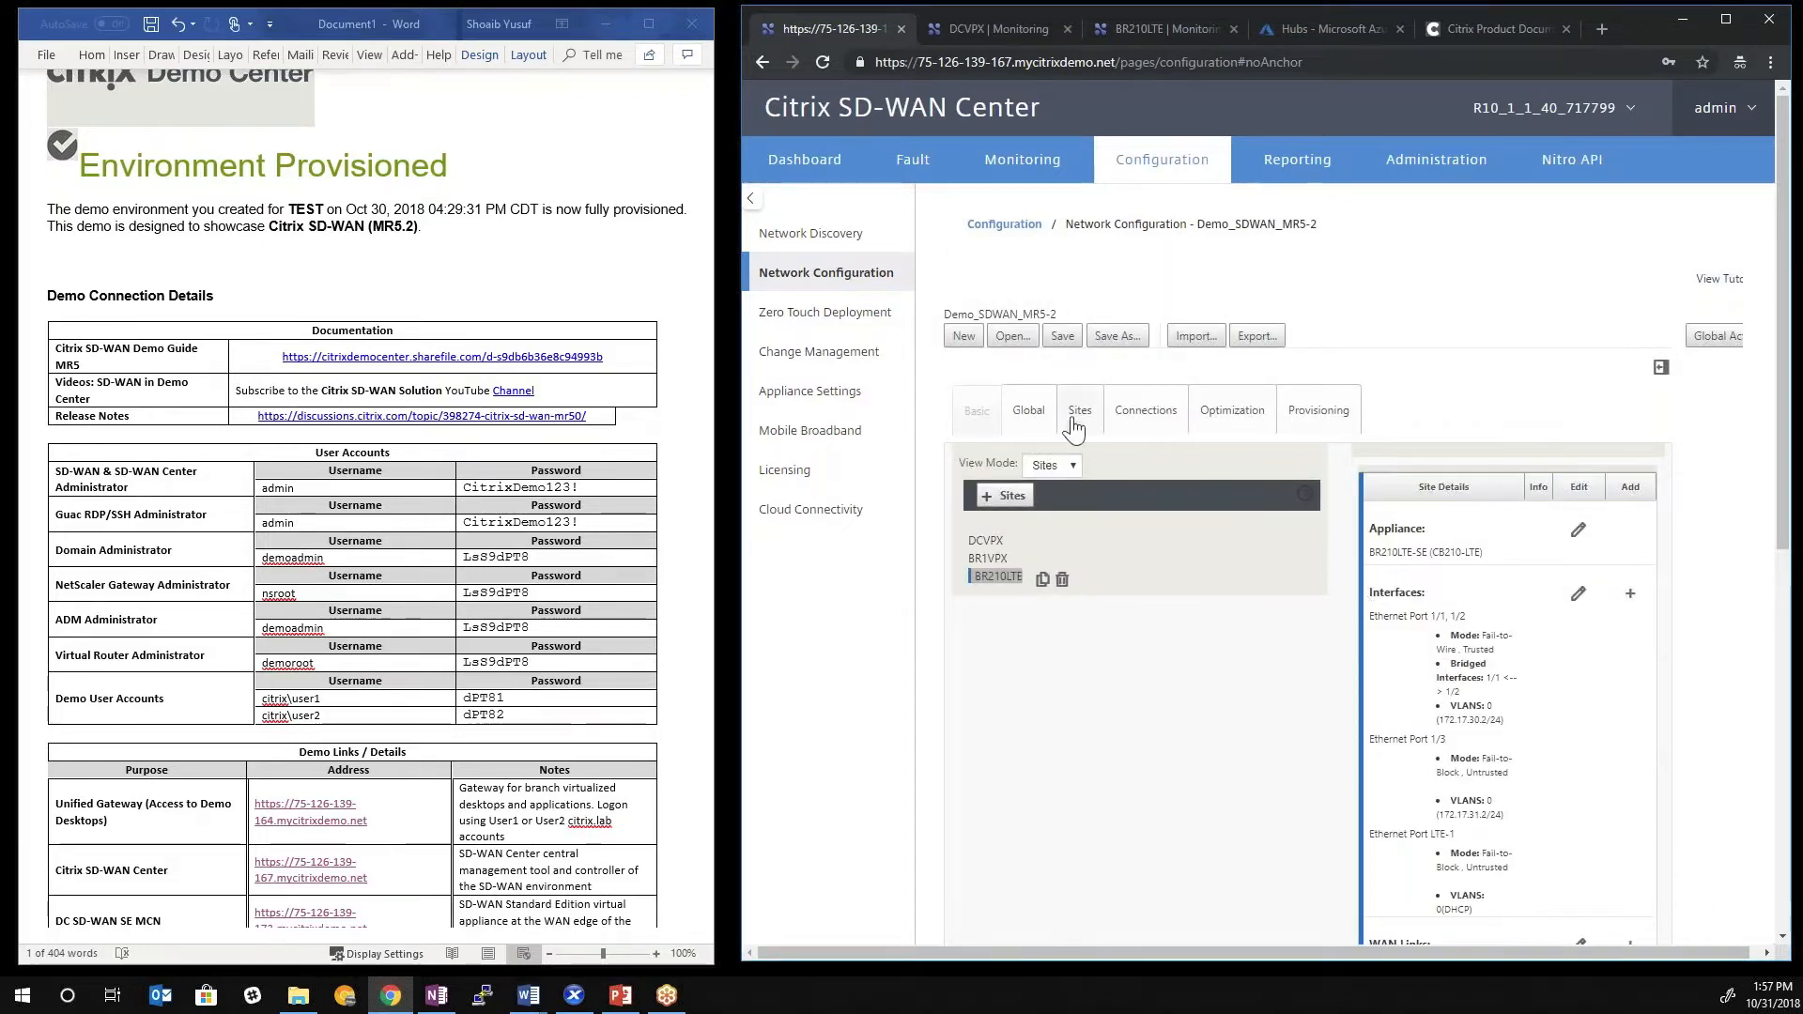
pyautogui.click(1141, 411)
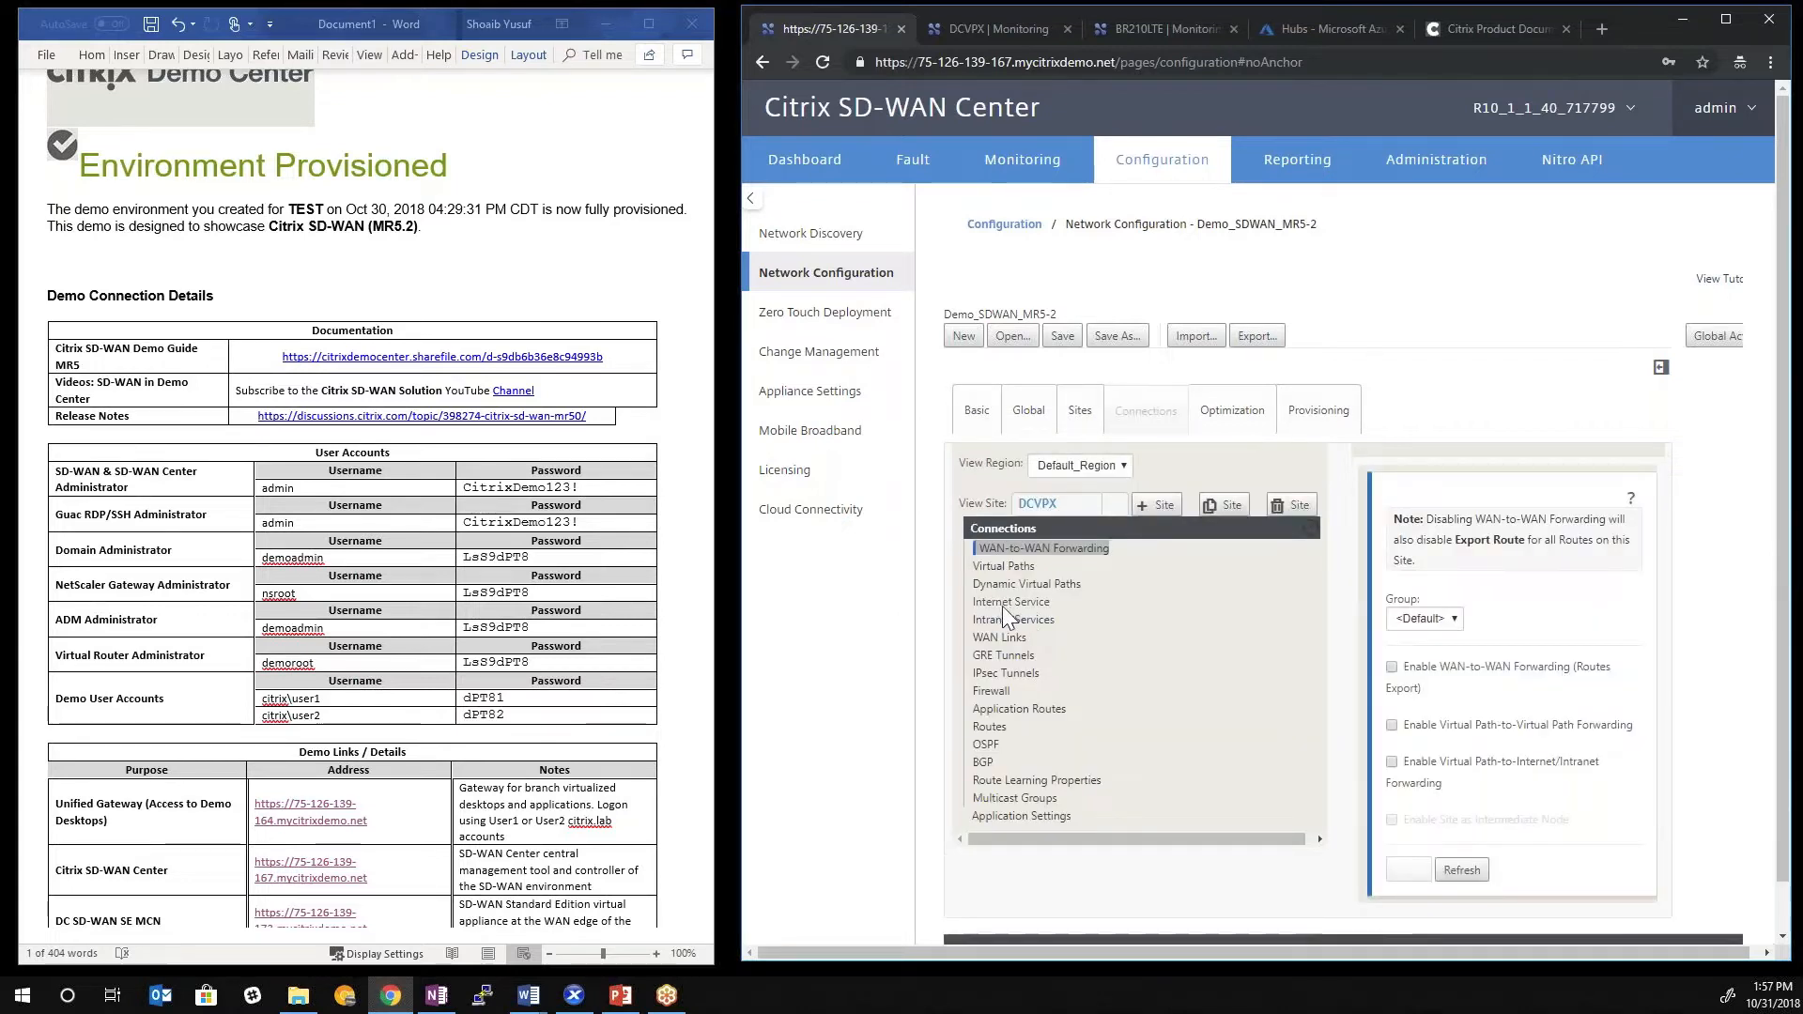
pyautogui.click(1114, 505)
pyautogui.click(1050, 557)
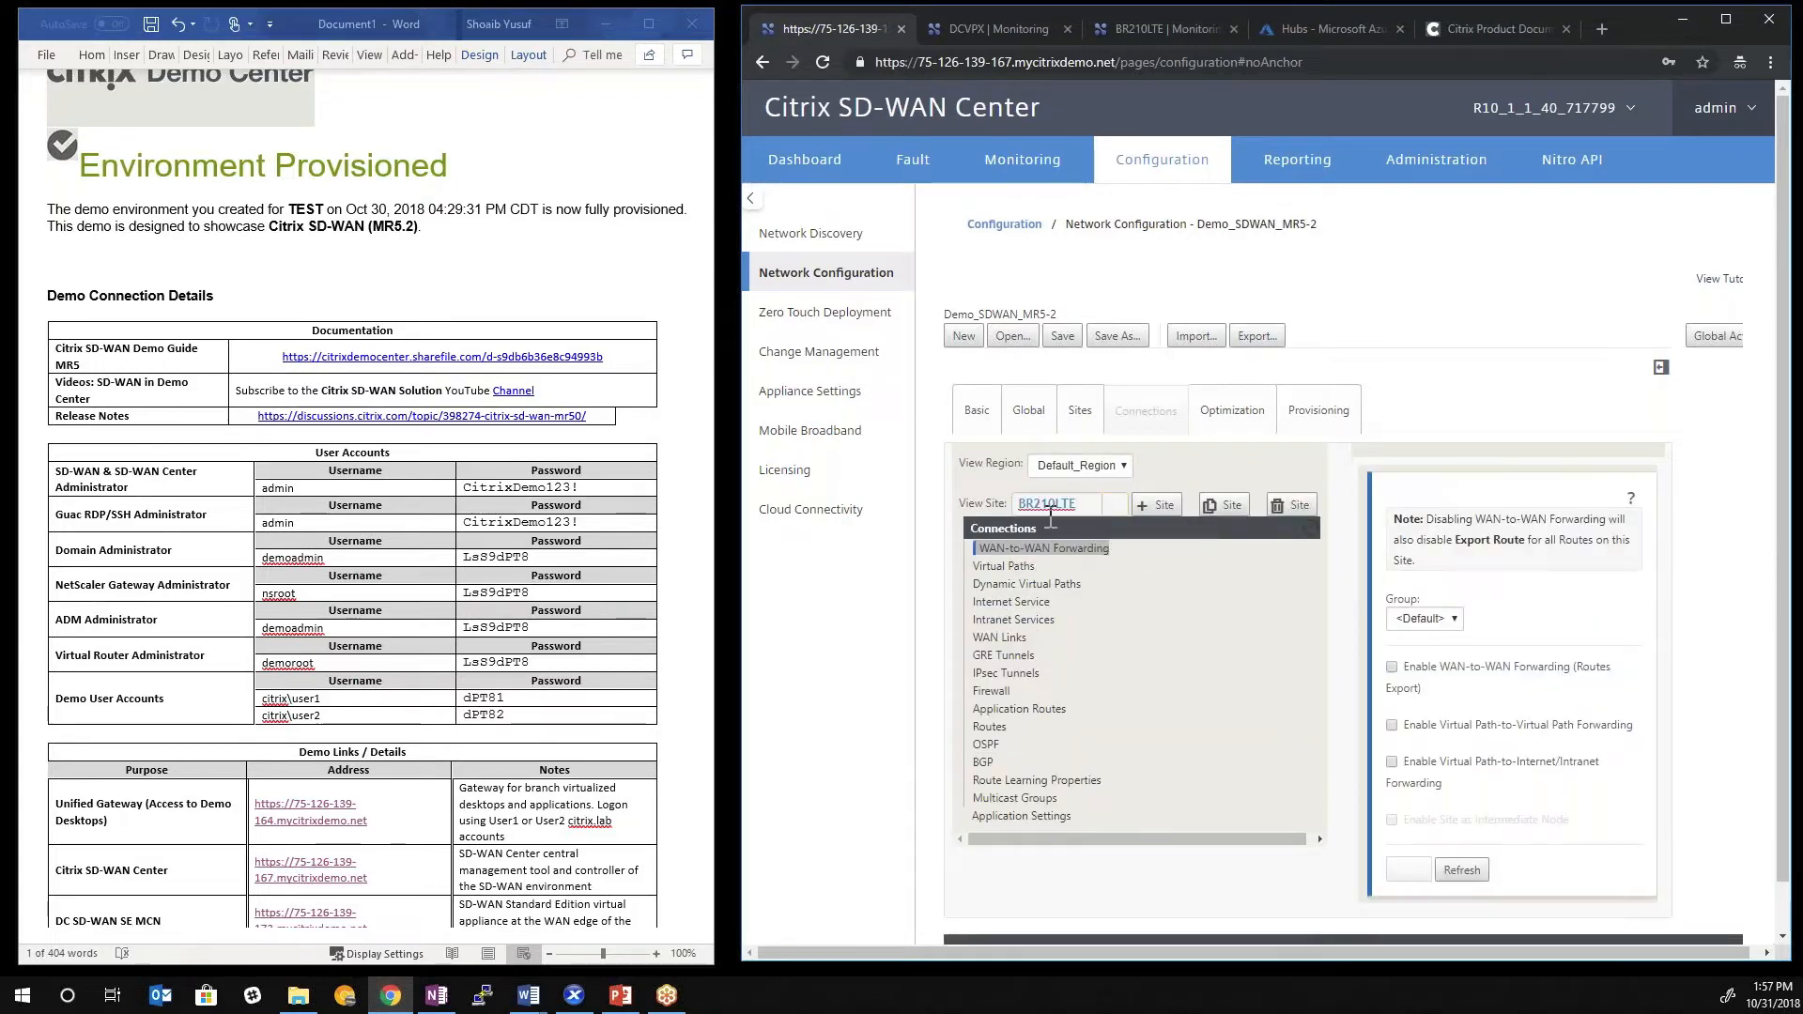
# Show the Intranet Services WAN Links section, where only BR210_INET2a is in use.
pyautogui.click(1024, 620)
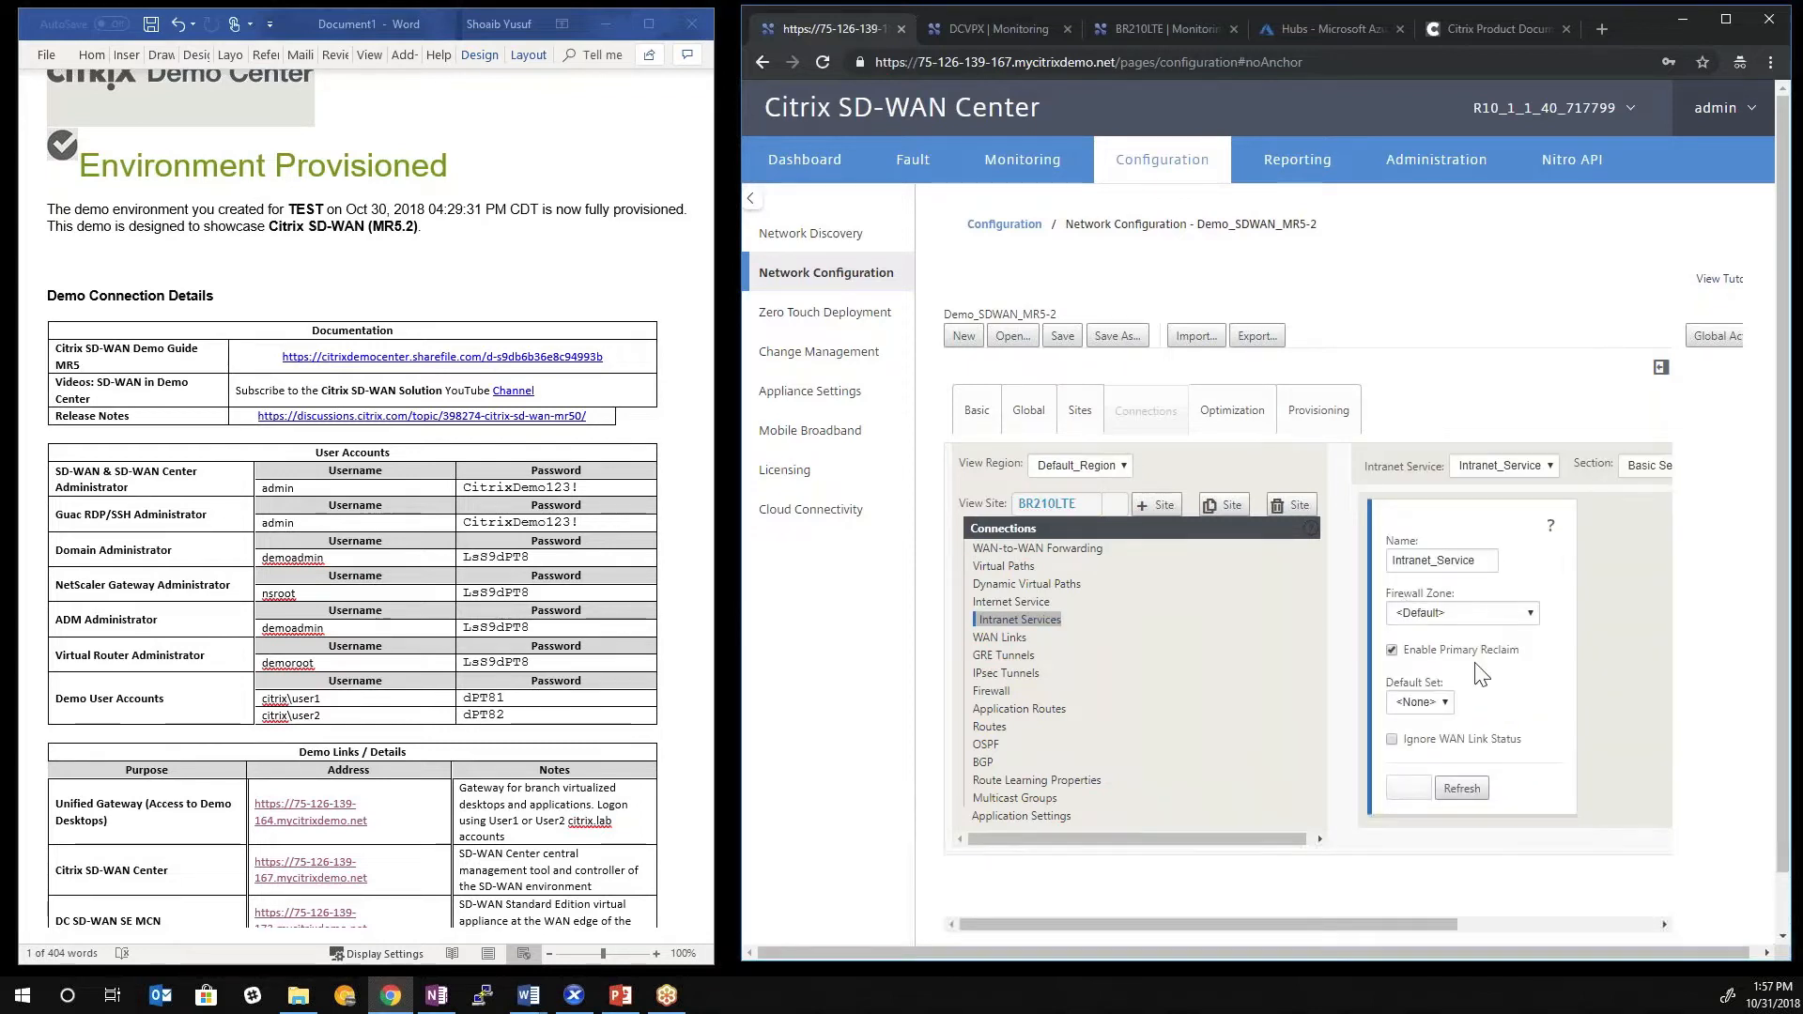
pyautogui.moveTo(1395, 922); pyautogui.dragTo(1576, 913)
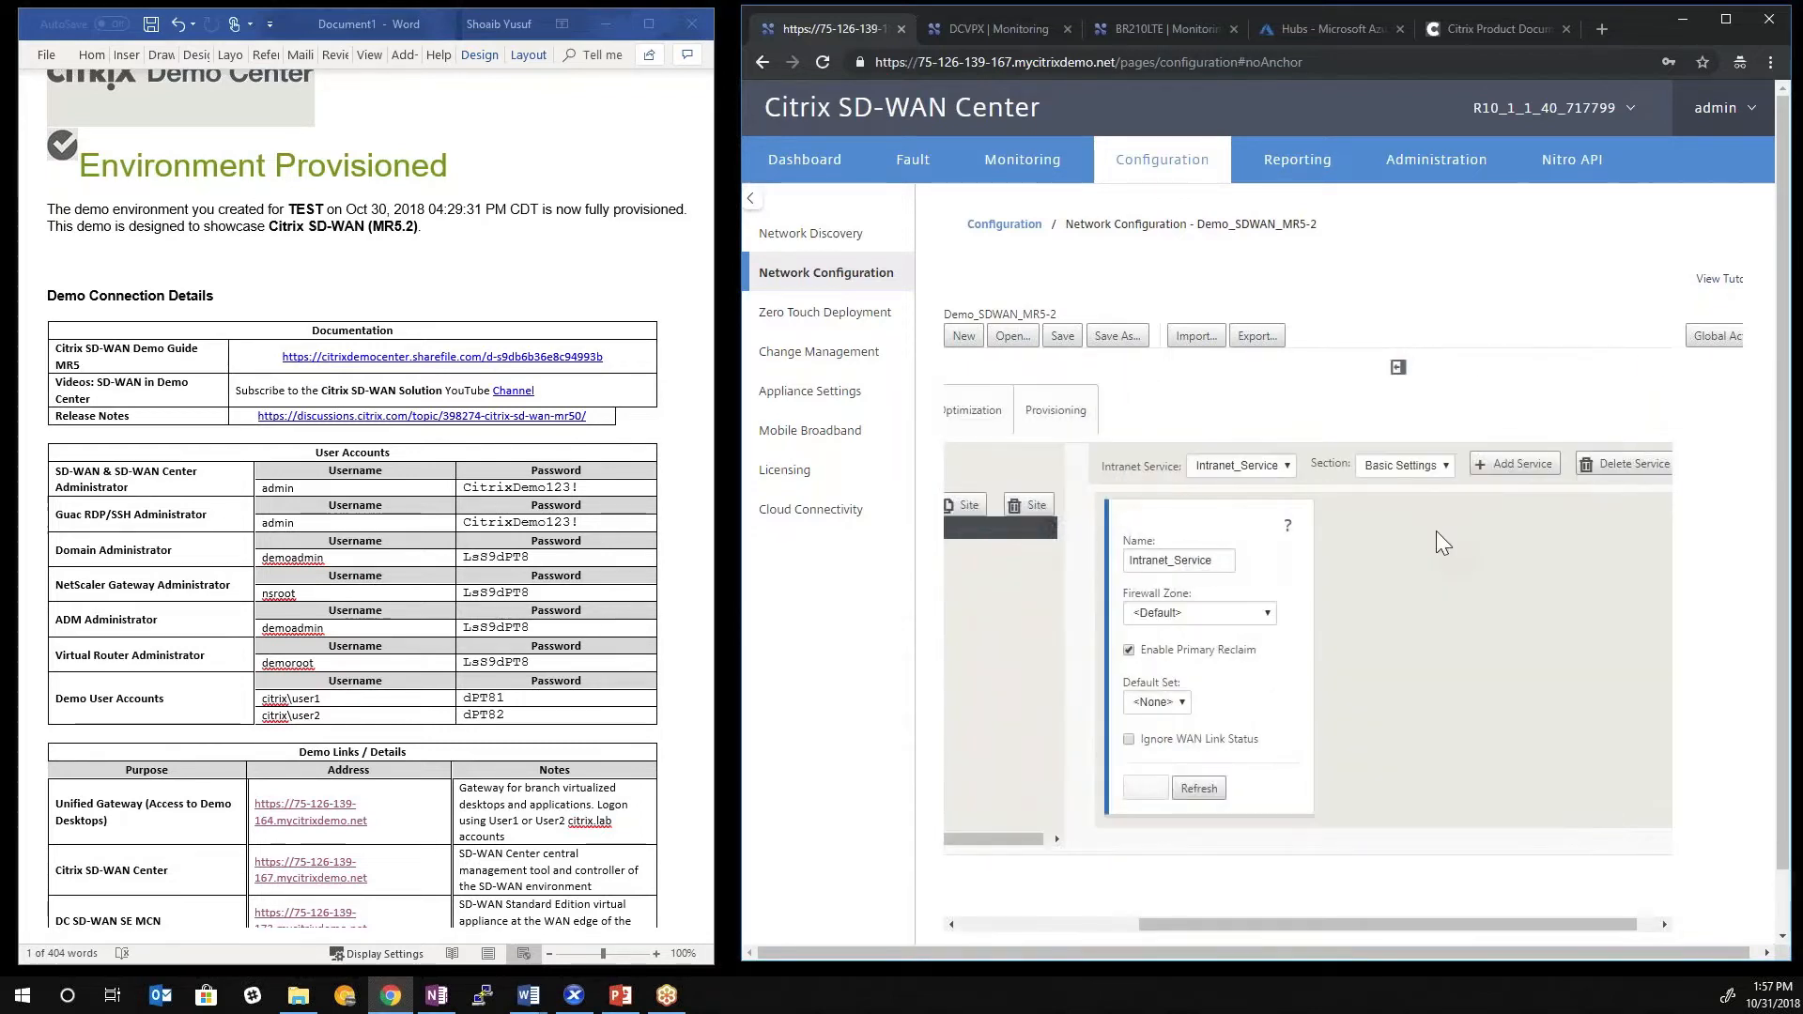
pyautogui.click(1437, 466)
pyautogui.click(1417, 490)
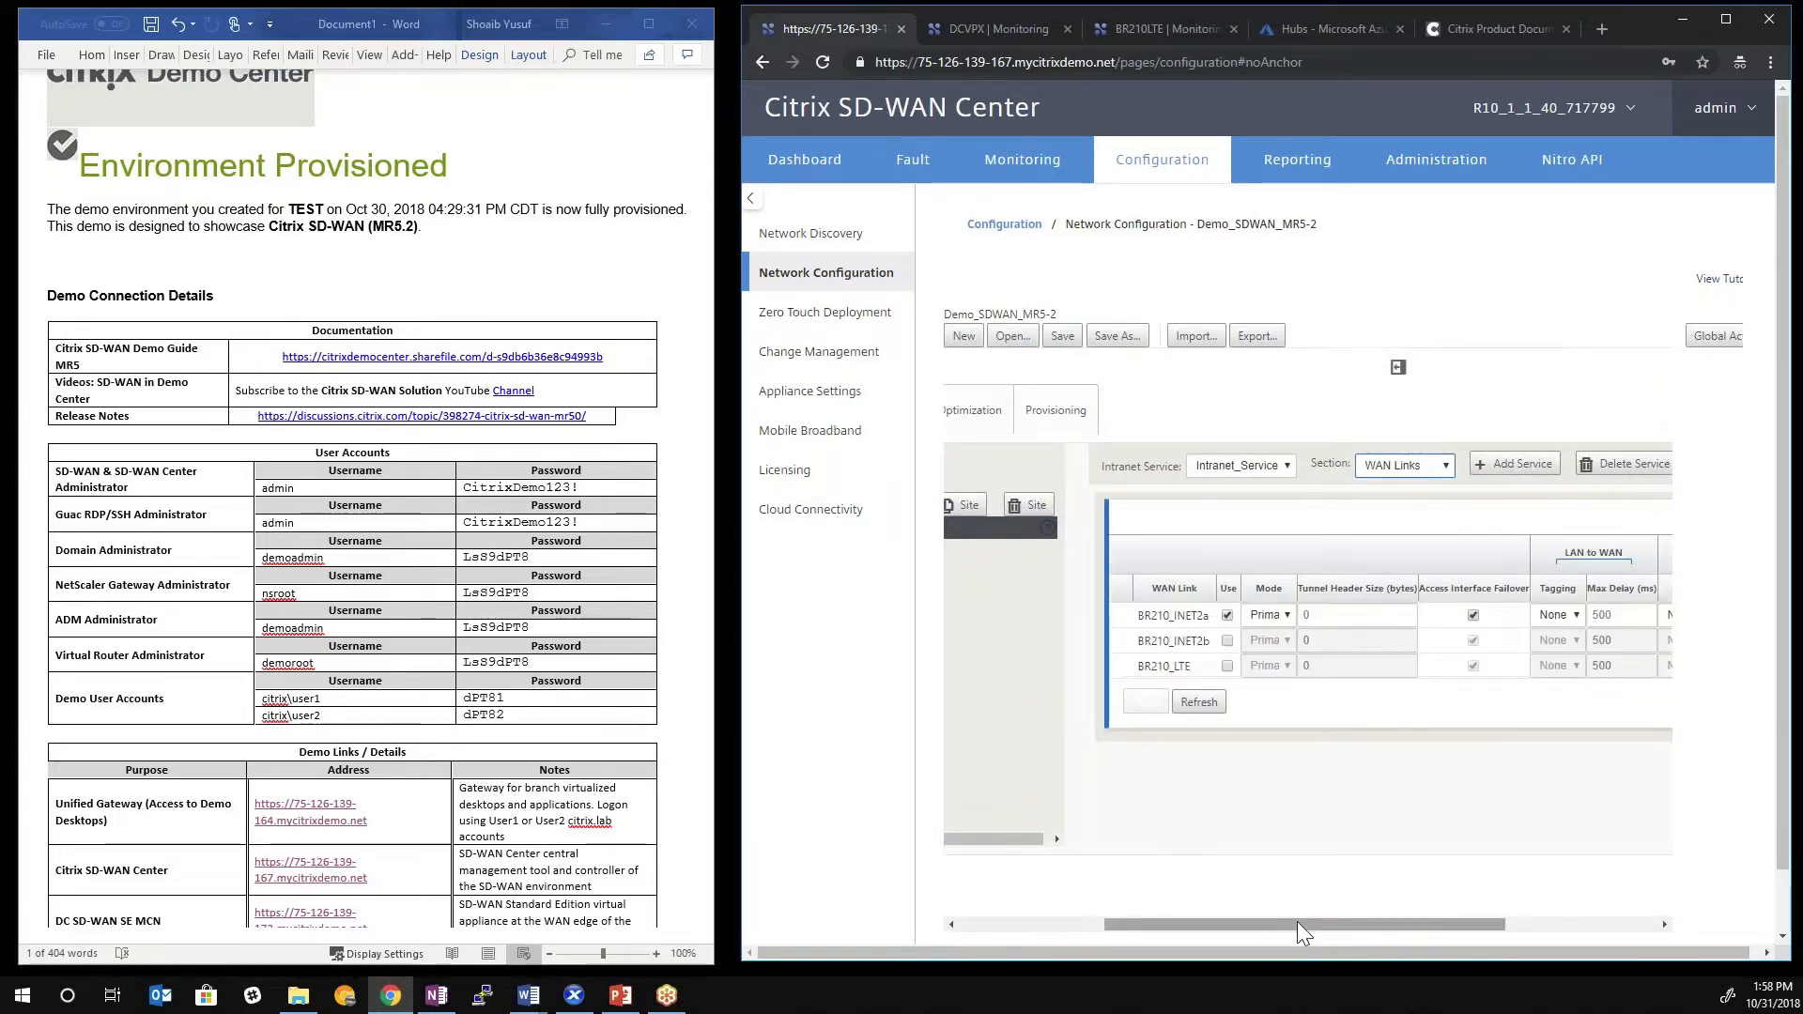
pyautogui.moveTo(1330, 918); pyautogui.dragTo(1115, 894)
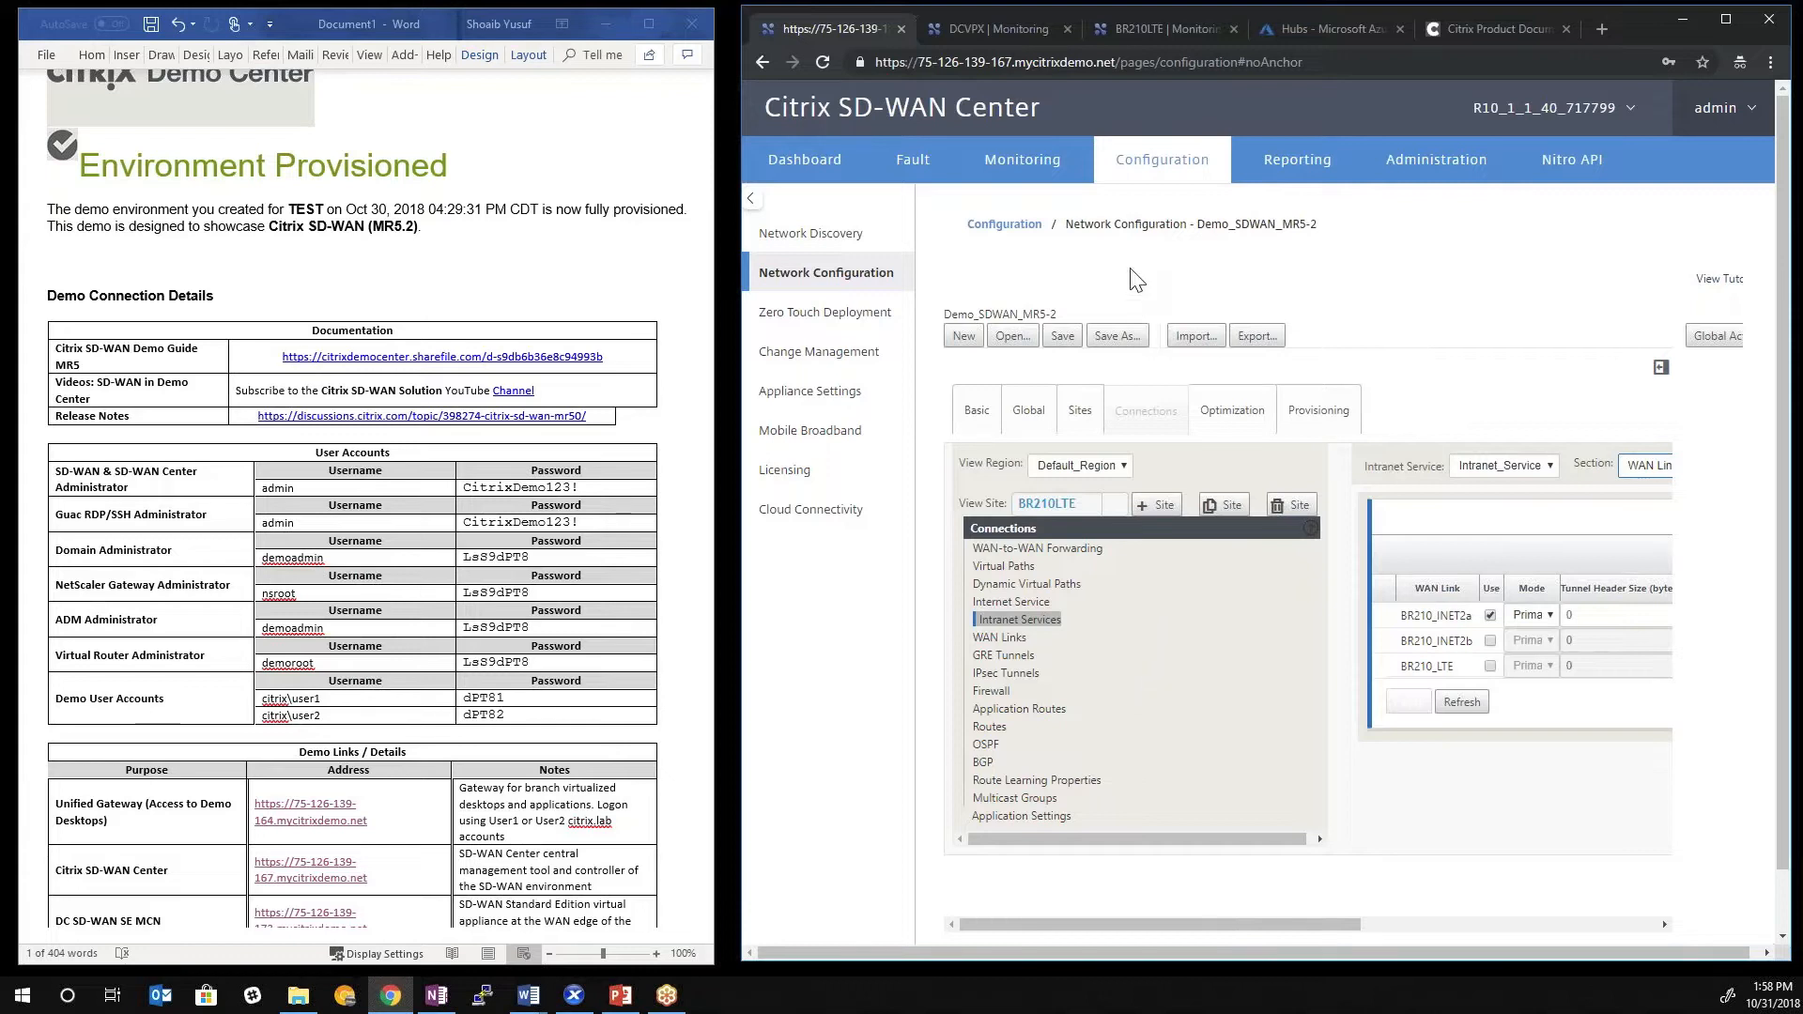
# On the BR210LTE appliance, refresh monitoring and display the Intranet statistics.
pyautogui.click(1161, 29)
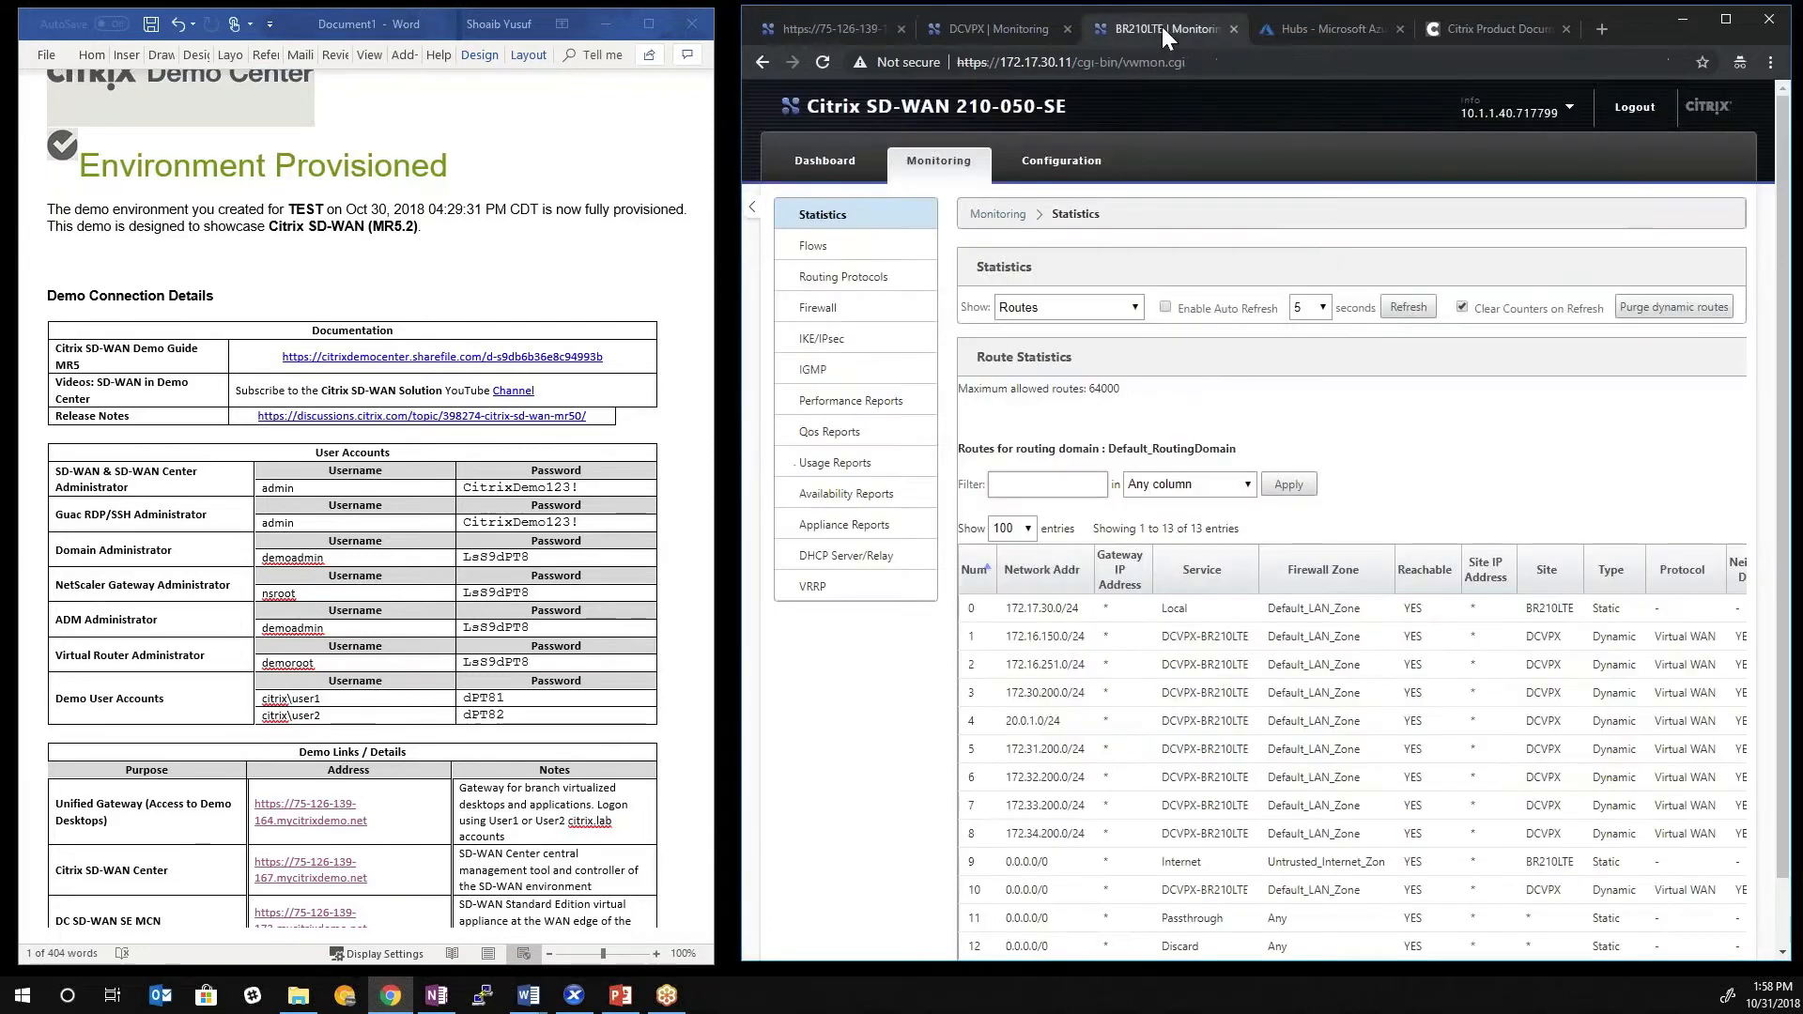
pyautogui.click(850, 166)
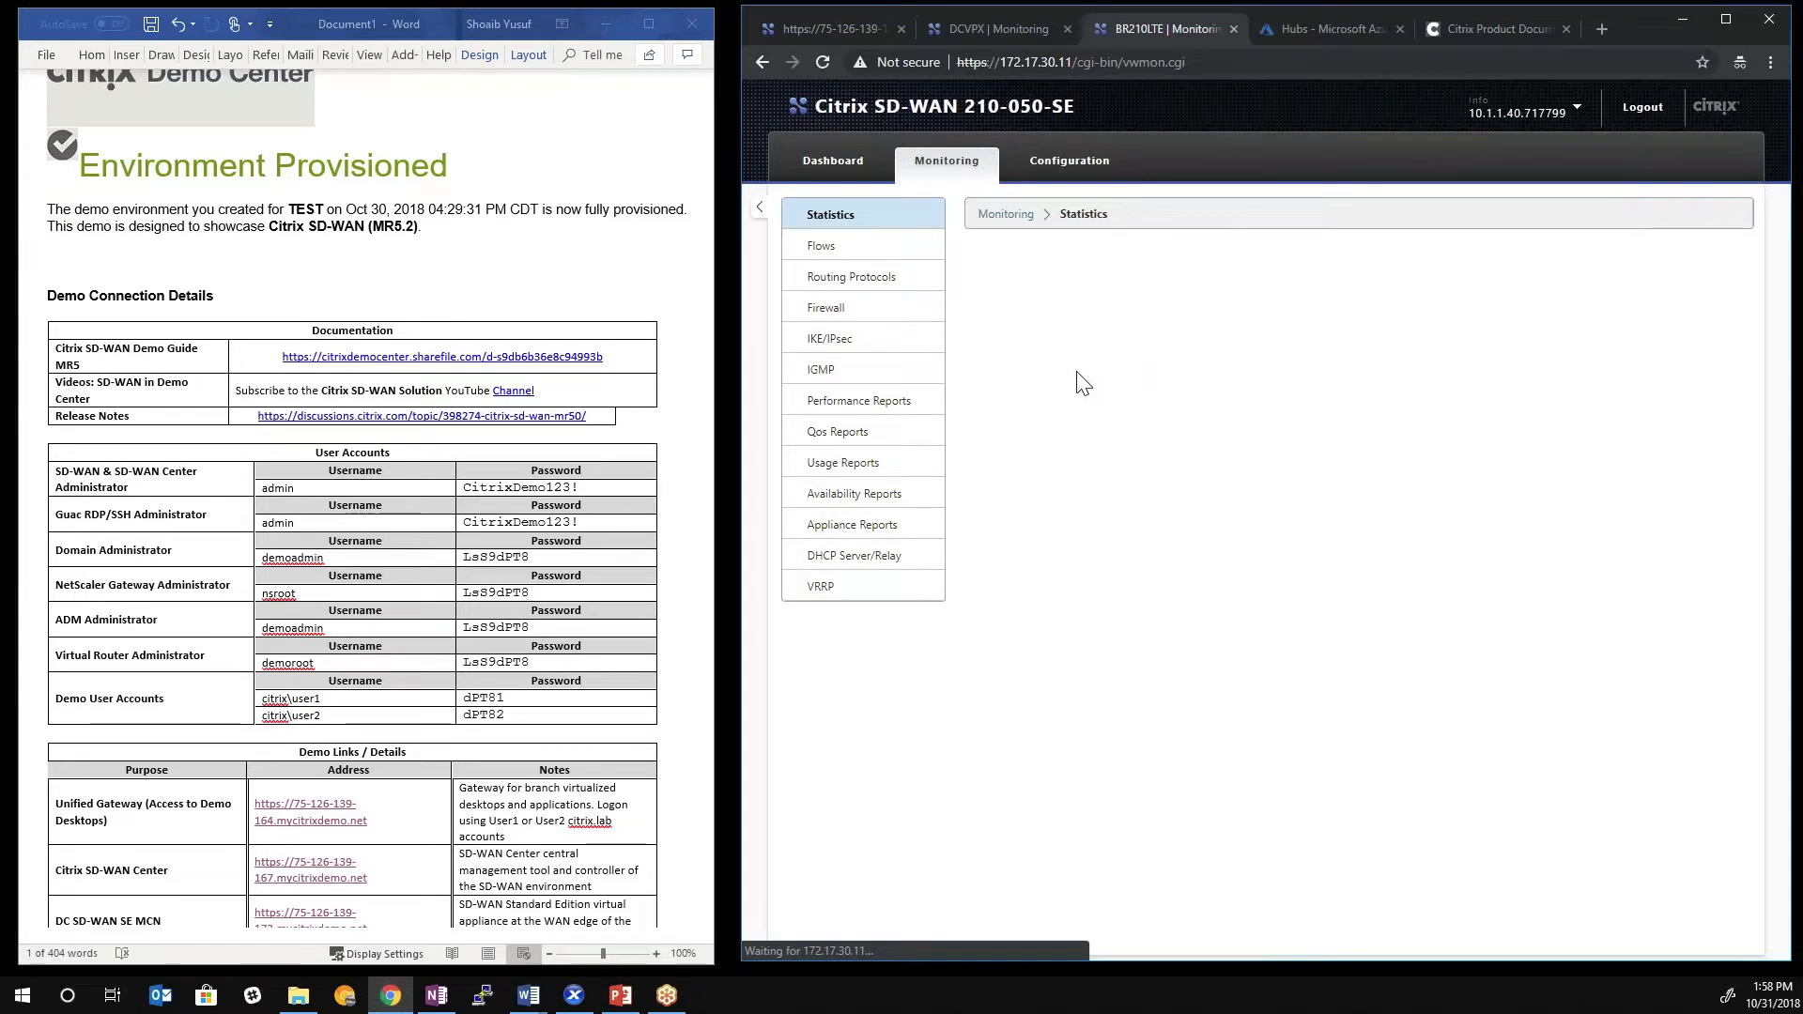
pyautogui.click(1099, 314)
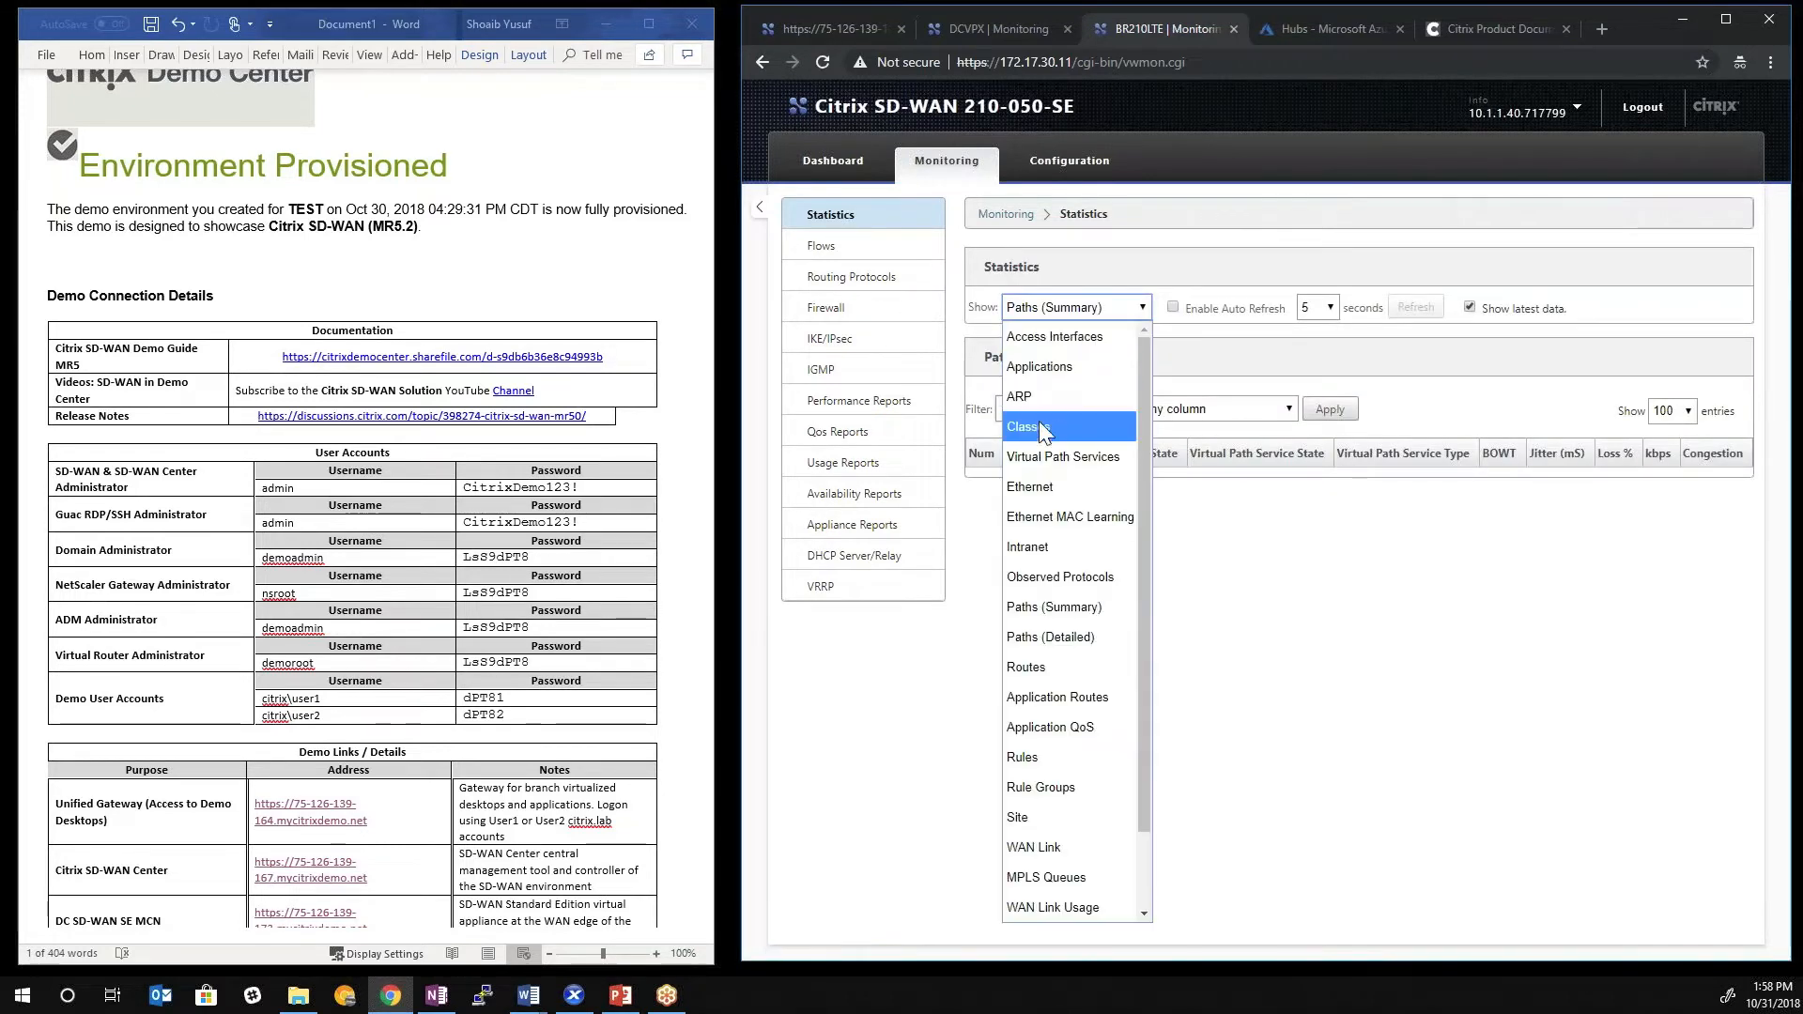
pyautogui.click(1033, 551)
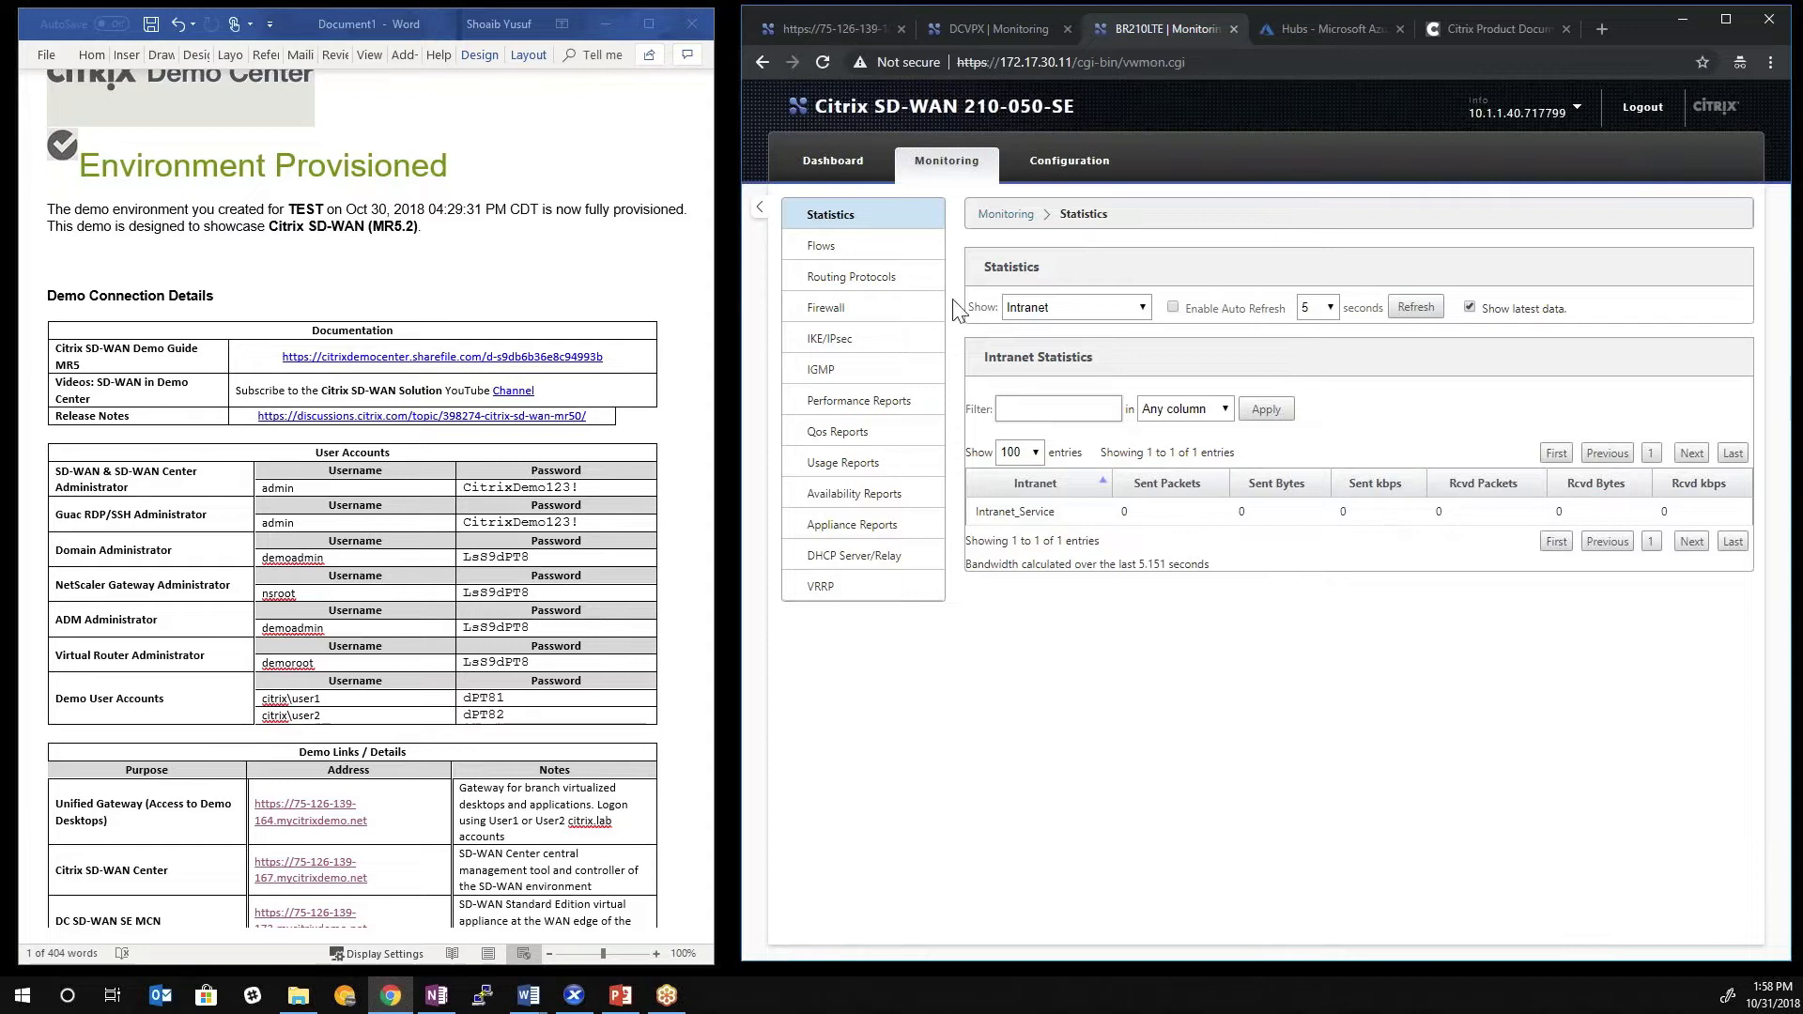
# Review the route table and the empty IKE/IPsec SA report, then bring up the Azure Hubs page.
pyautogui.click(1076, 307)
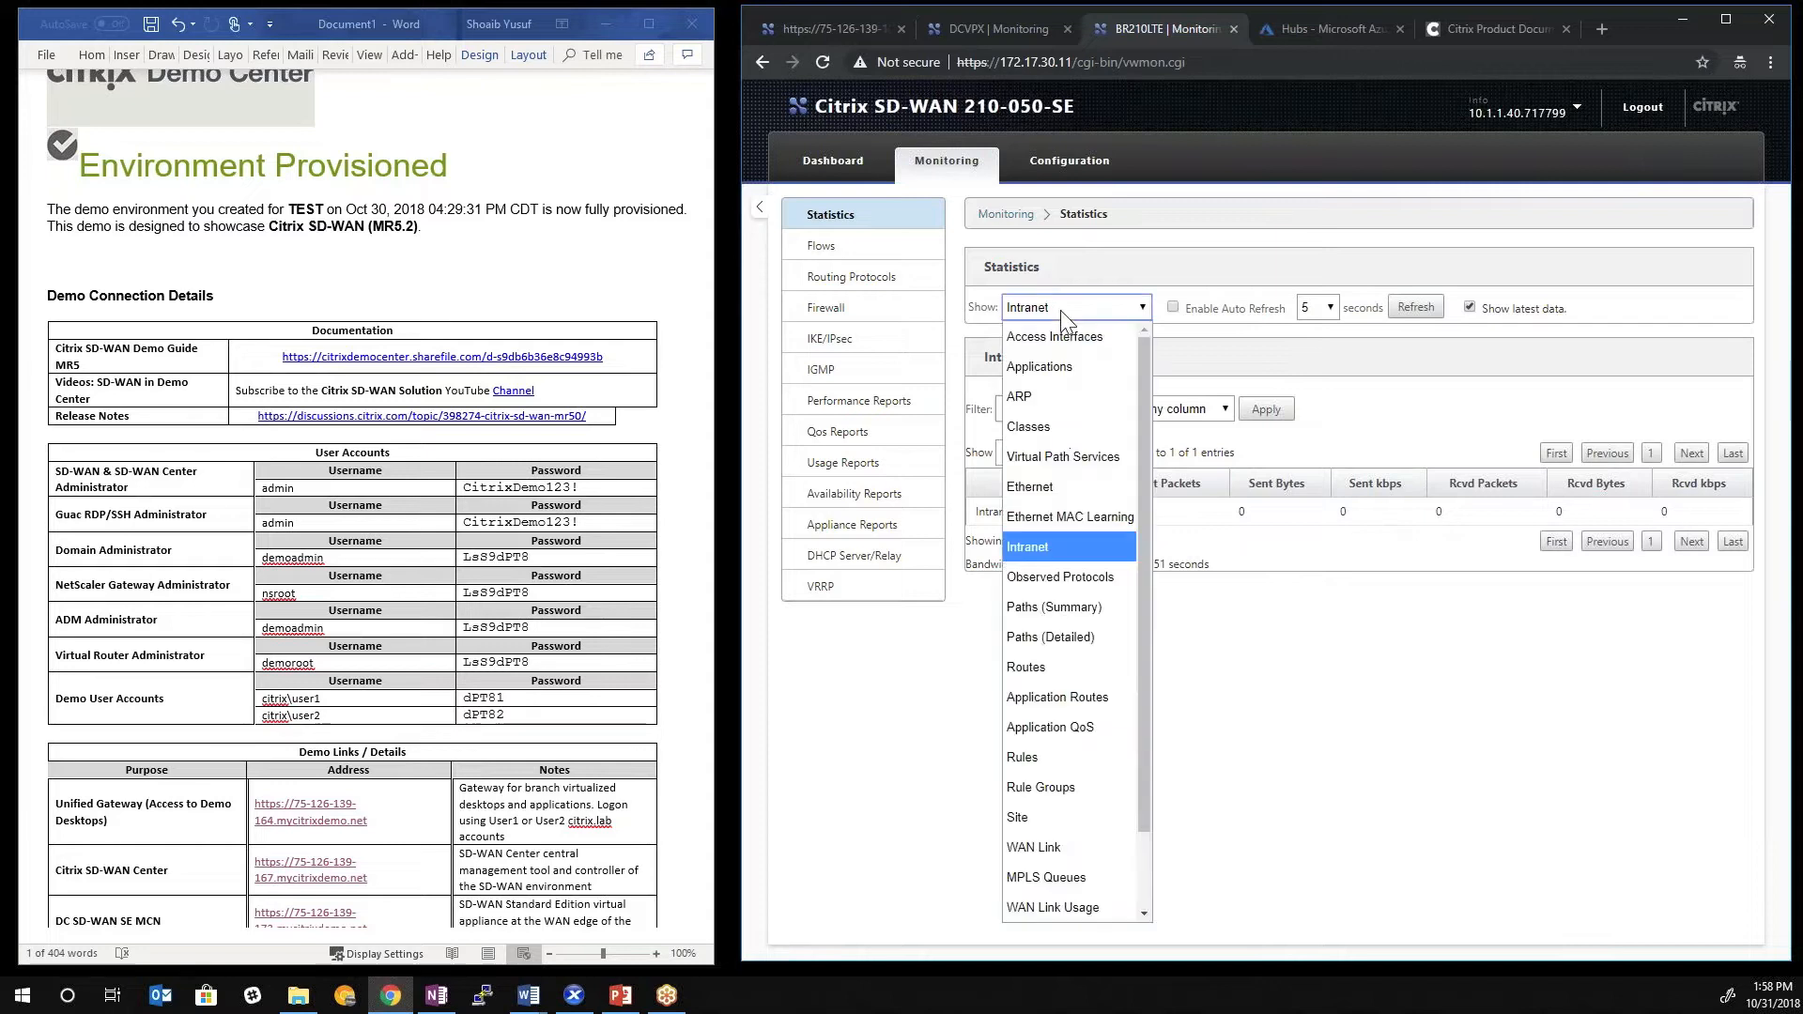
pyautogui.click(1036, 668)
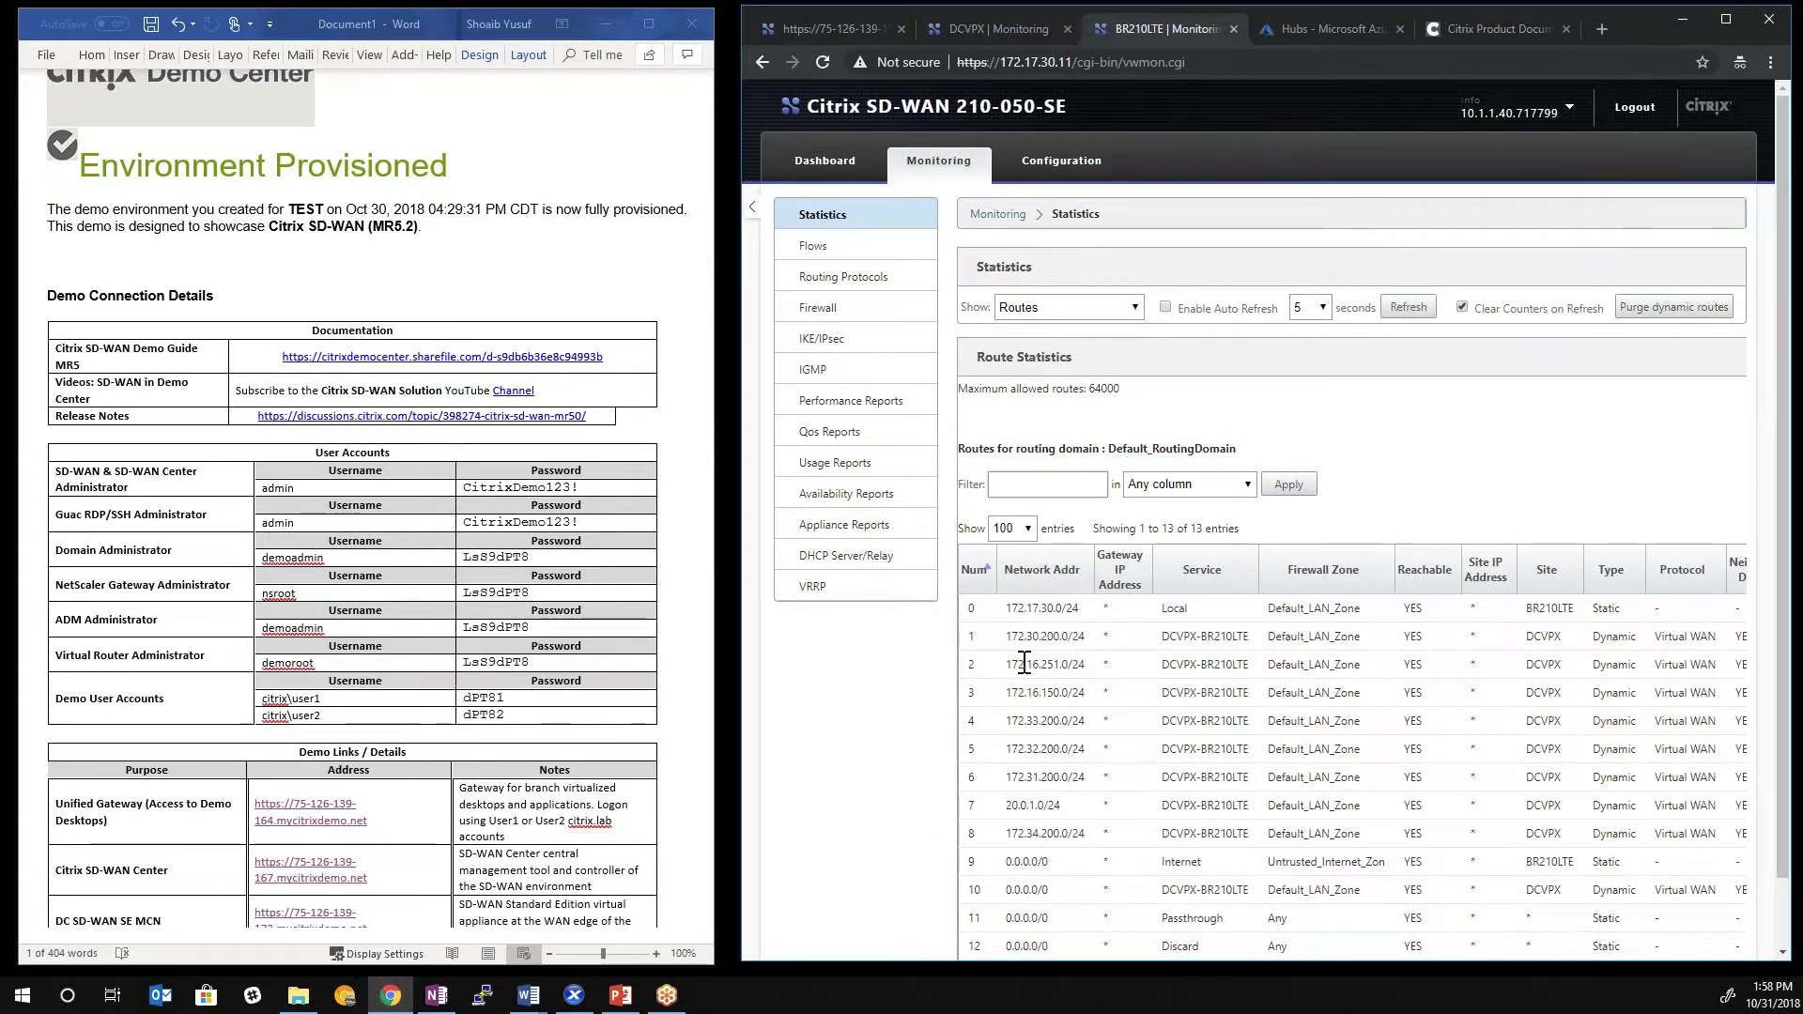
pyautogui.scroll(-1, 1039, 916)
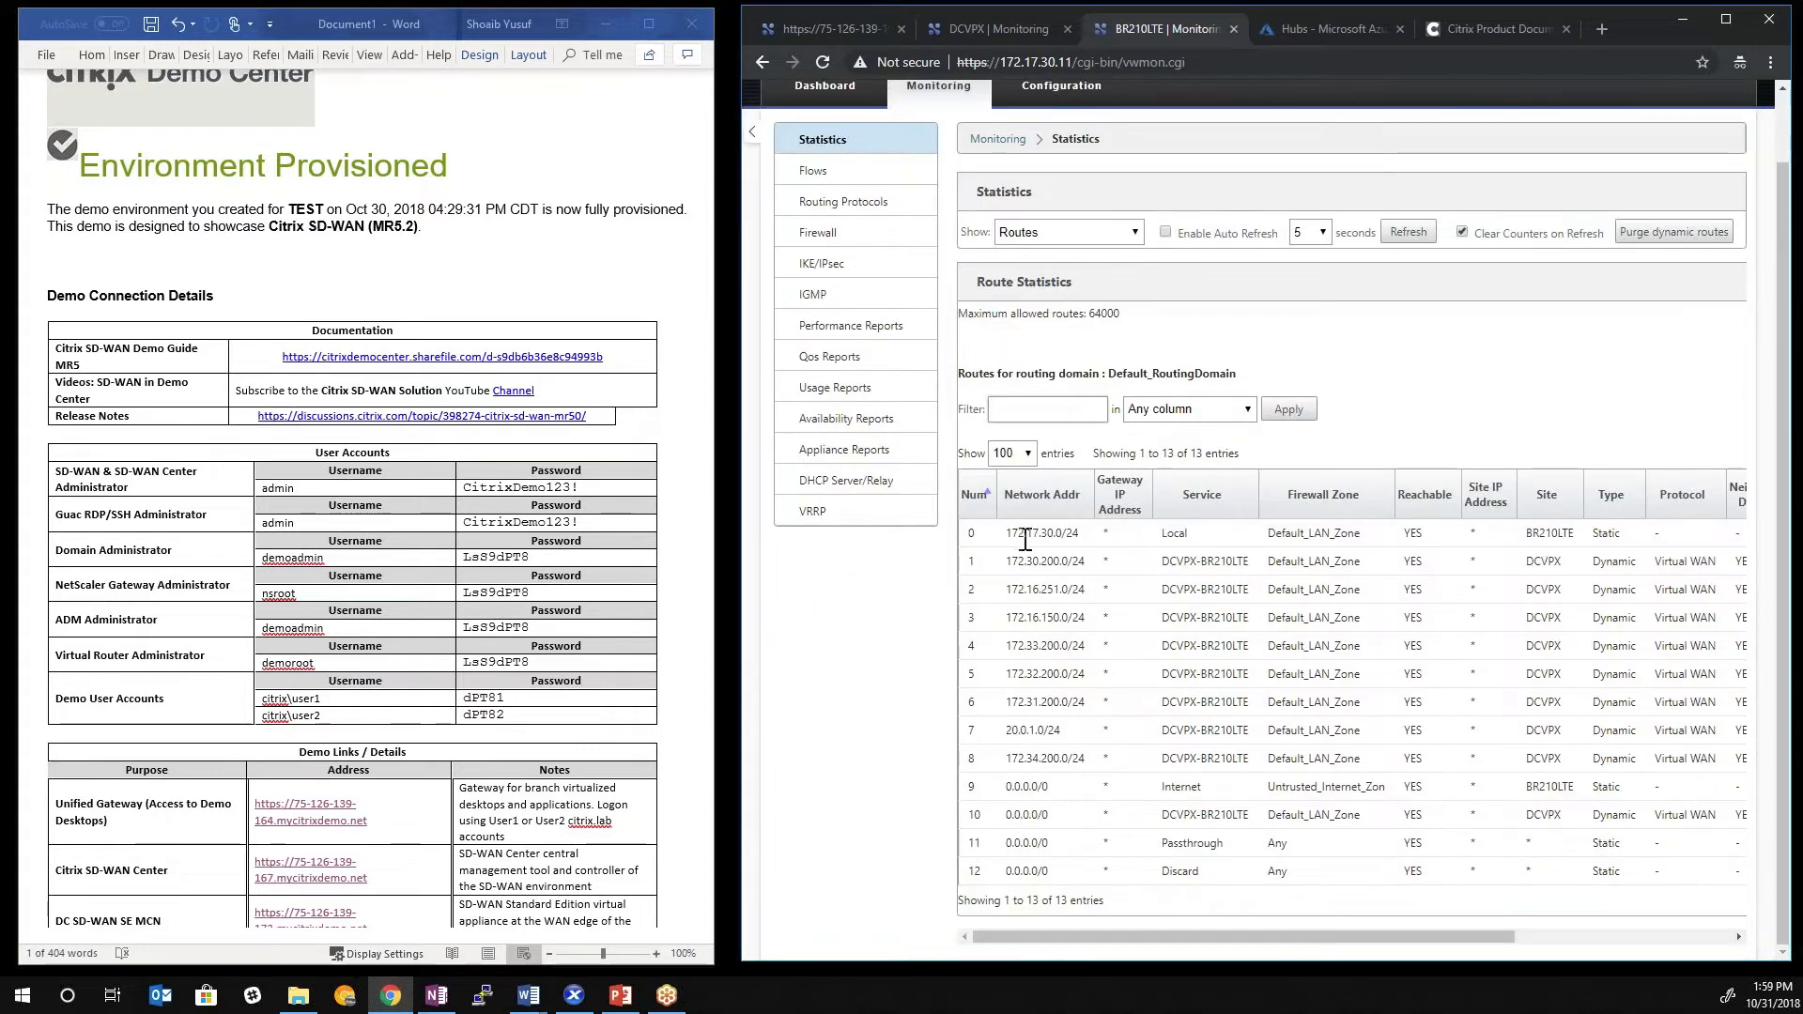
pyautogui.scroll(1, 1088, 620)
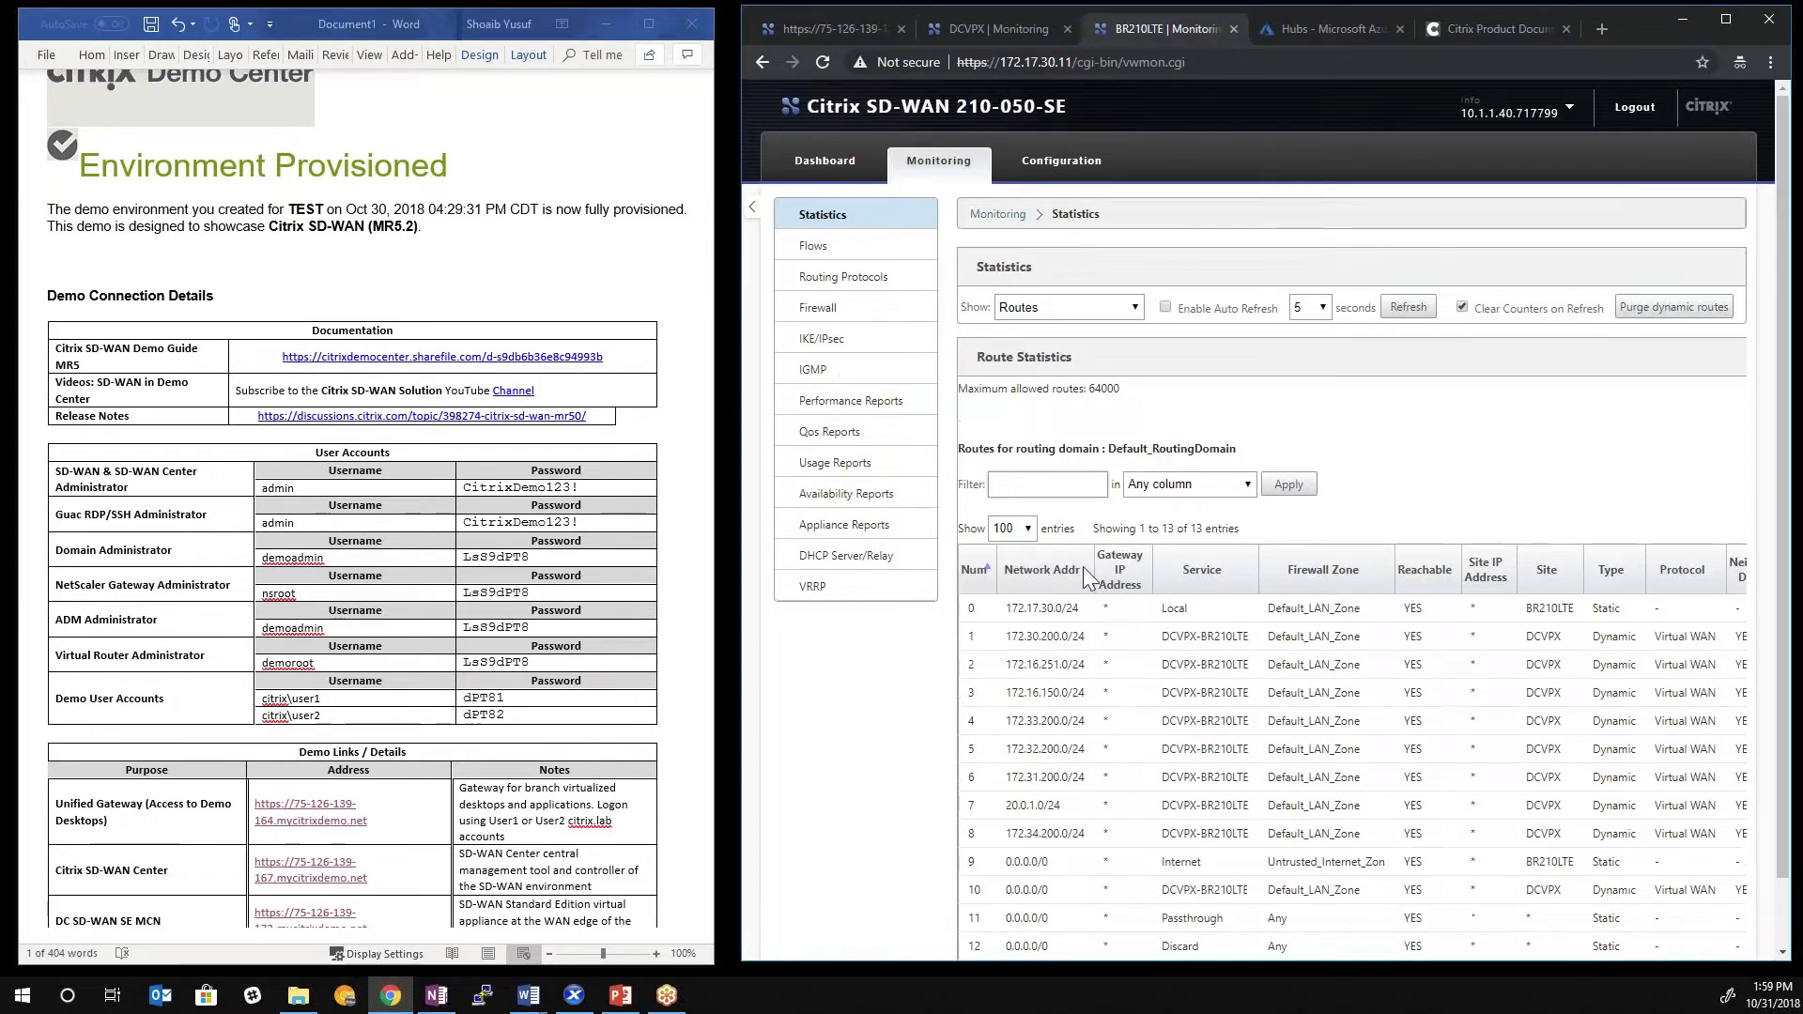
pyautogui.click(857, 342)
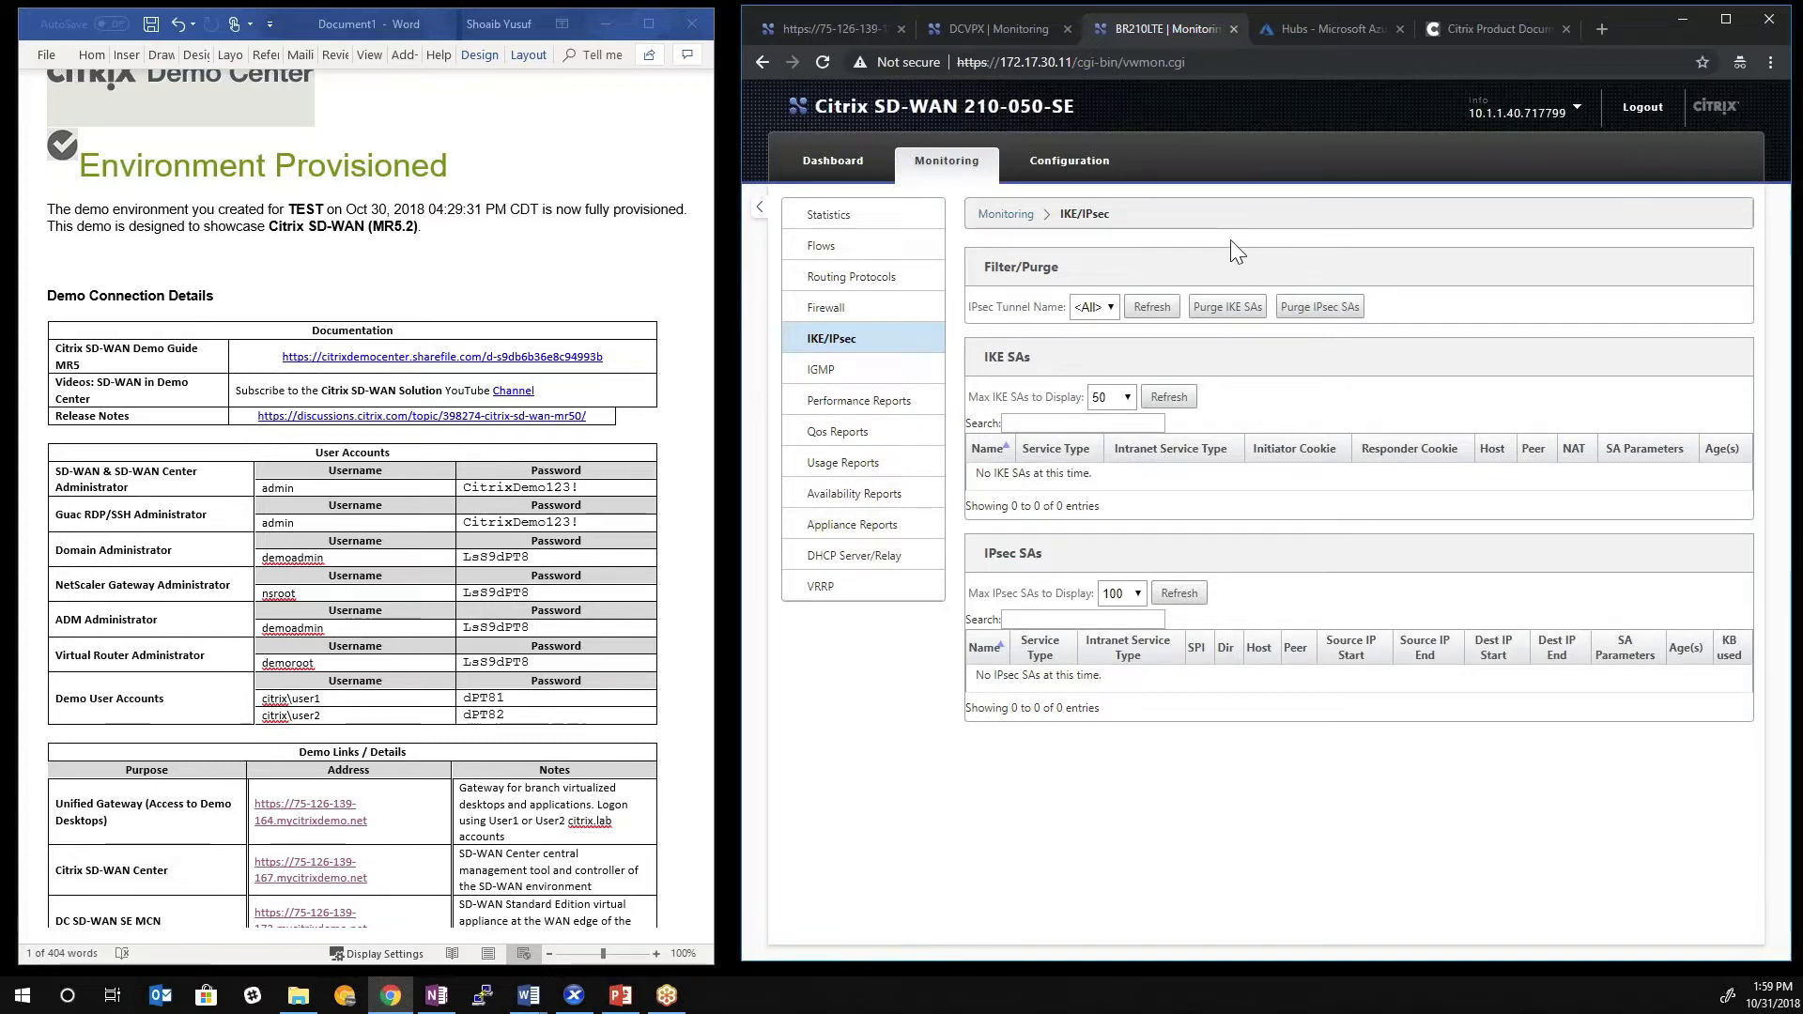
pyautogui.click(1309, 30)
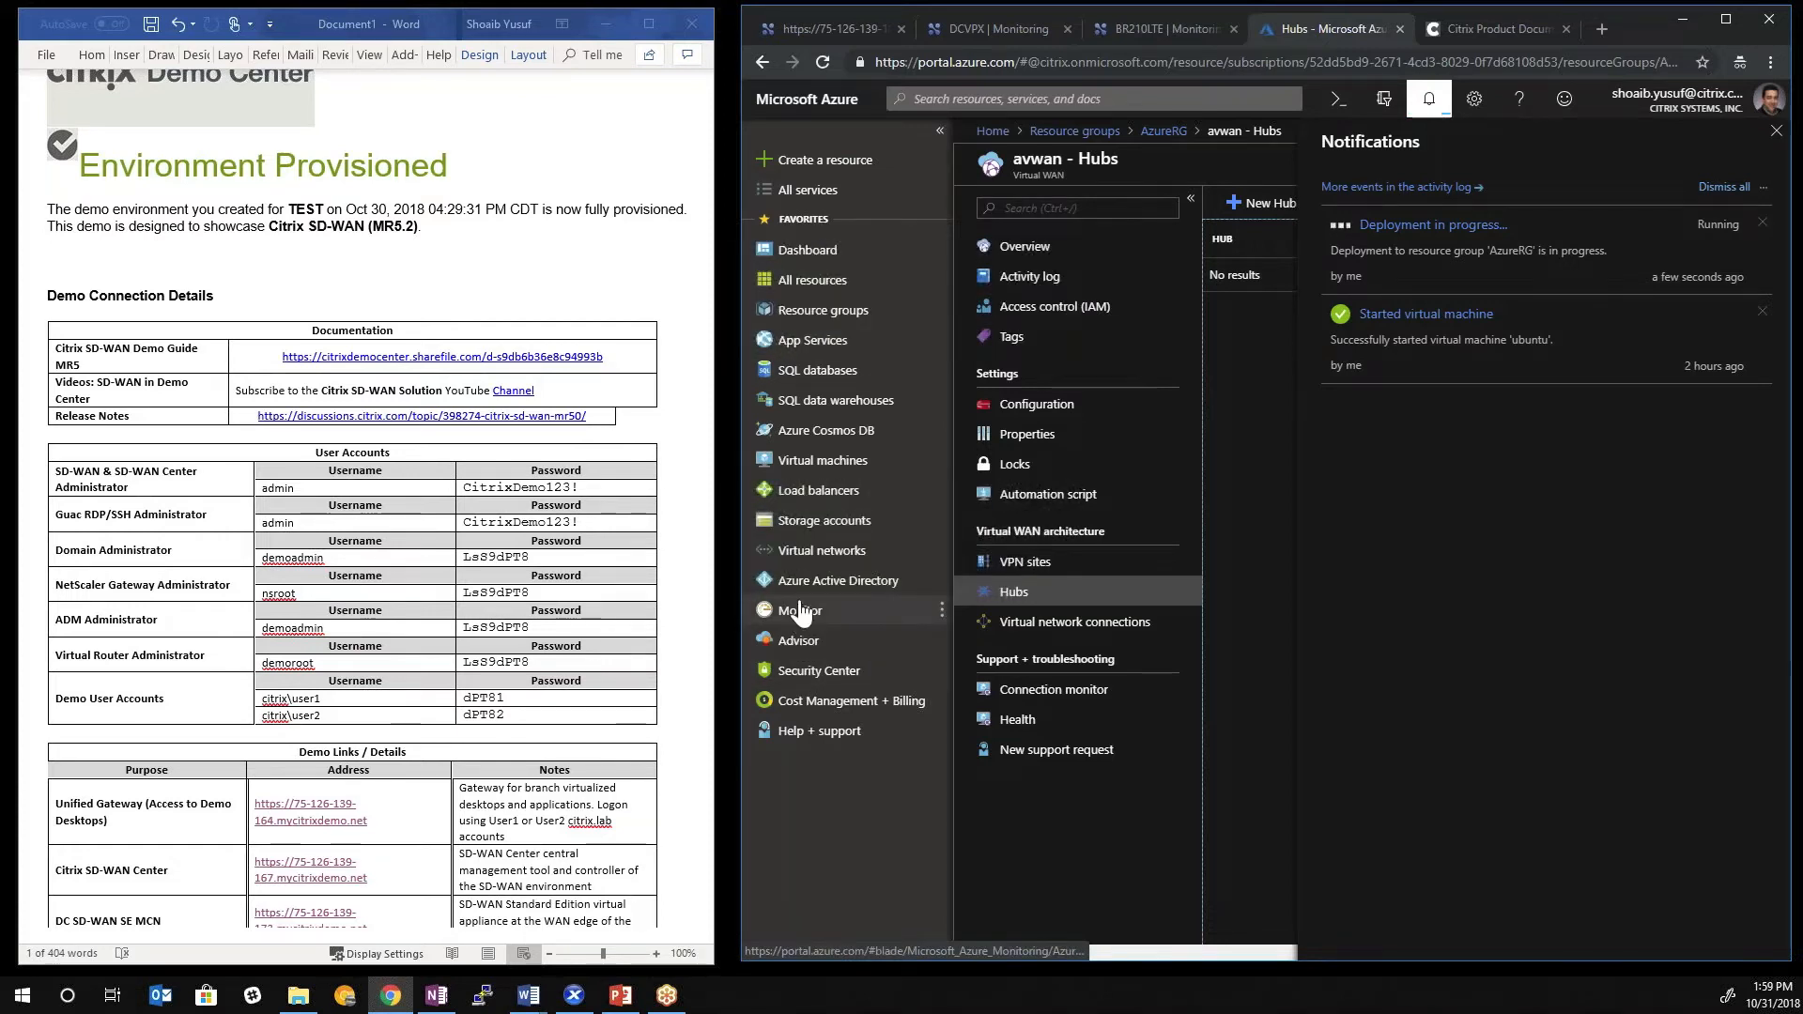
# Open vNetA, then the ubuntu VM's Networking page, and select its private IP 10.0.1.4.
pyautogui.click(803, 553)
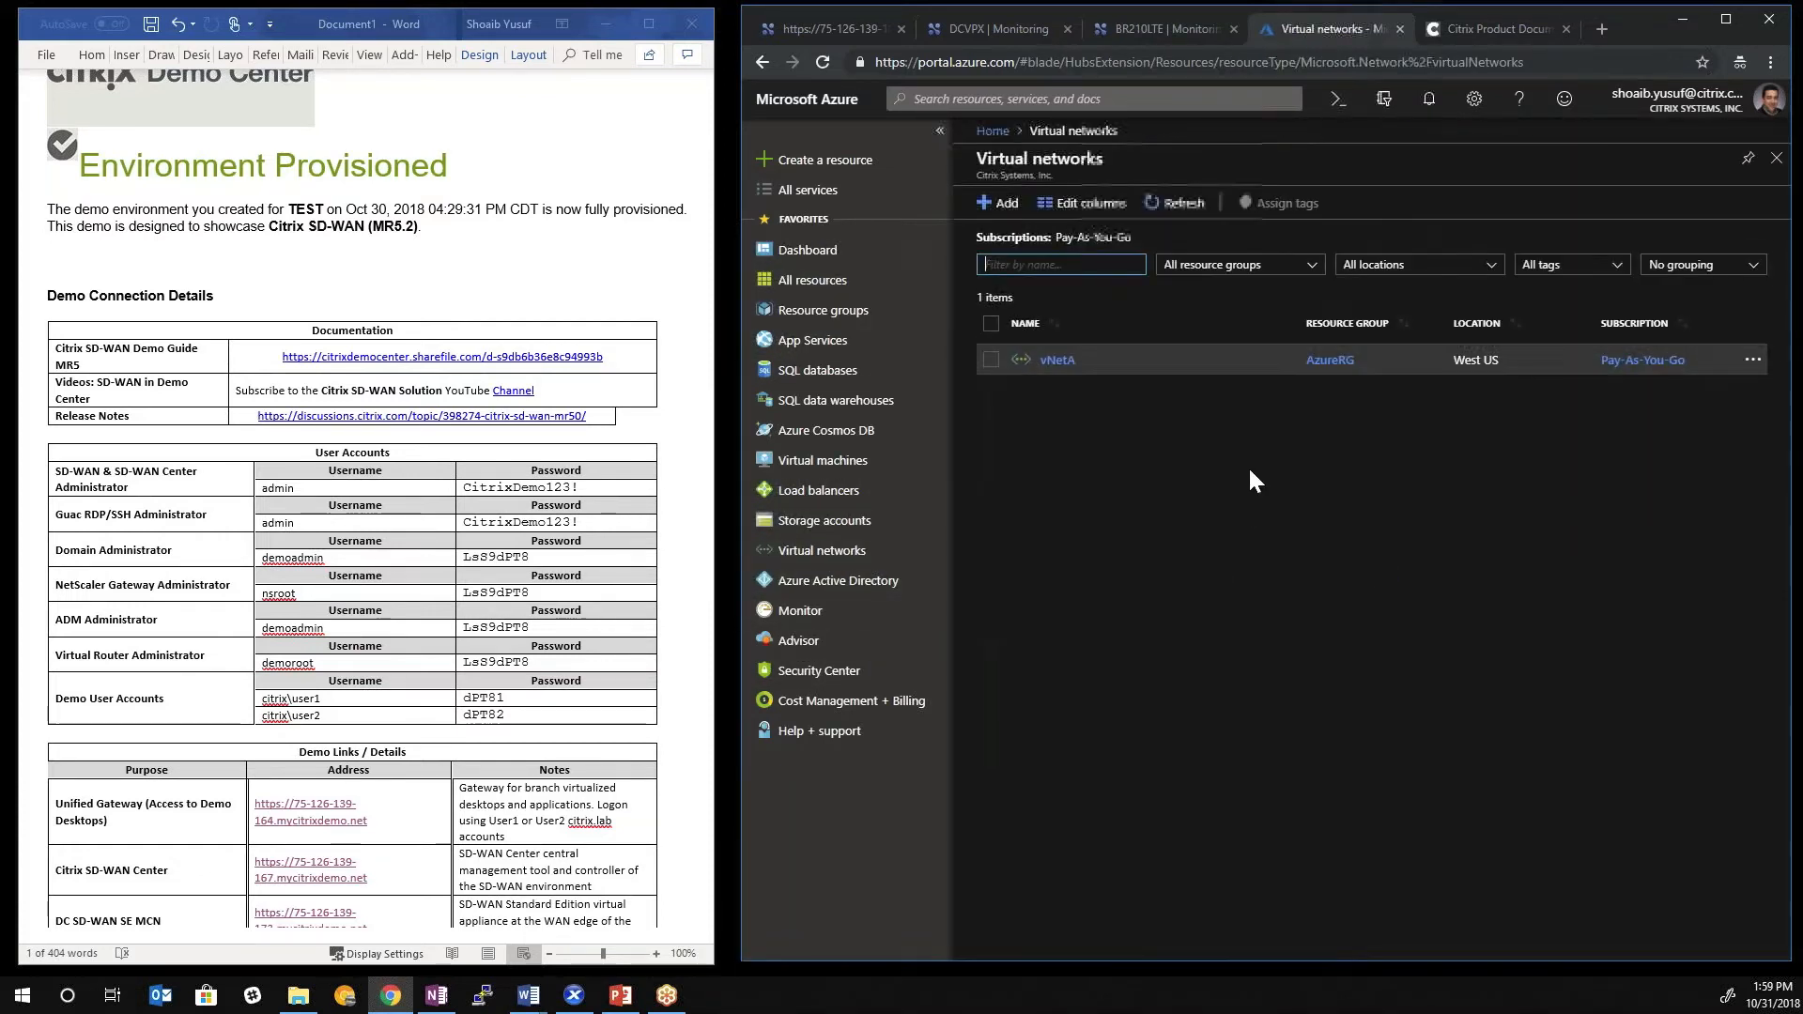
pyautogui.click(1057, 361)
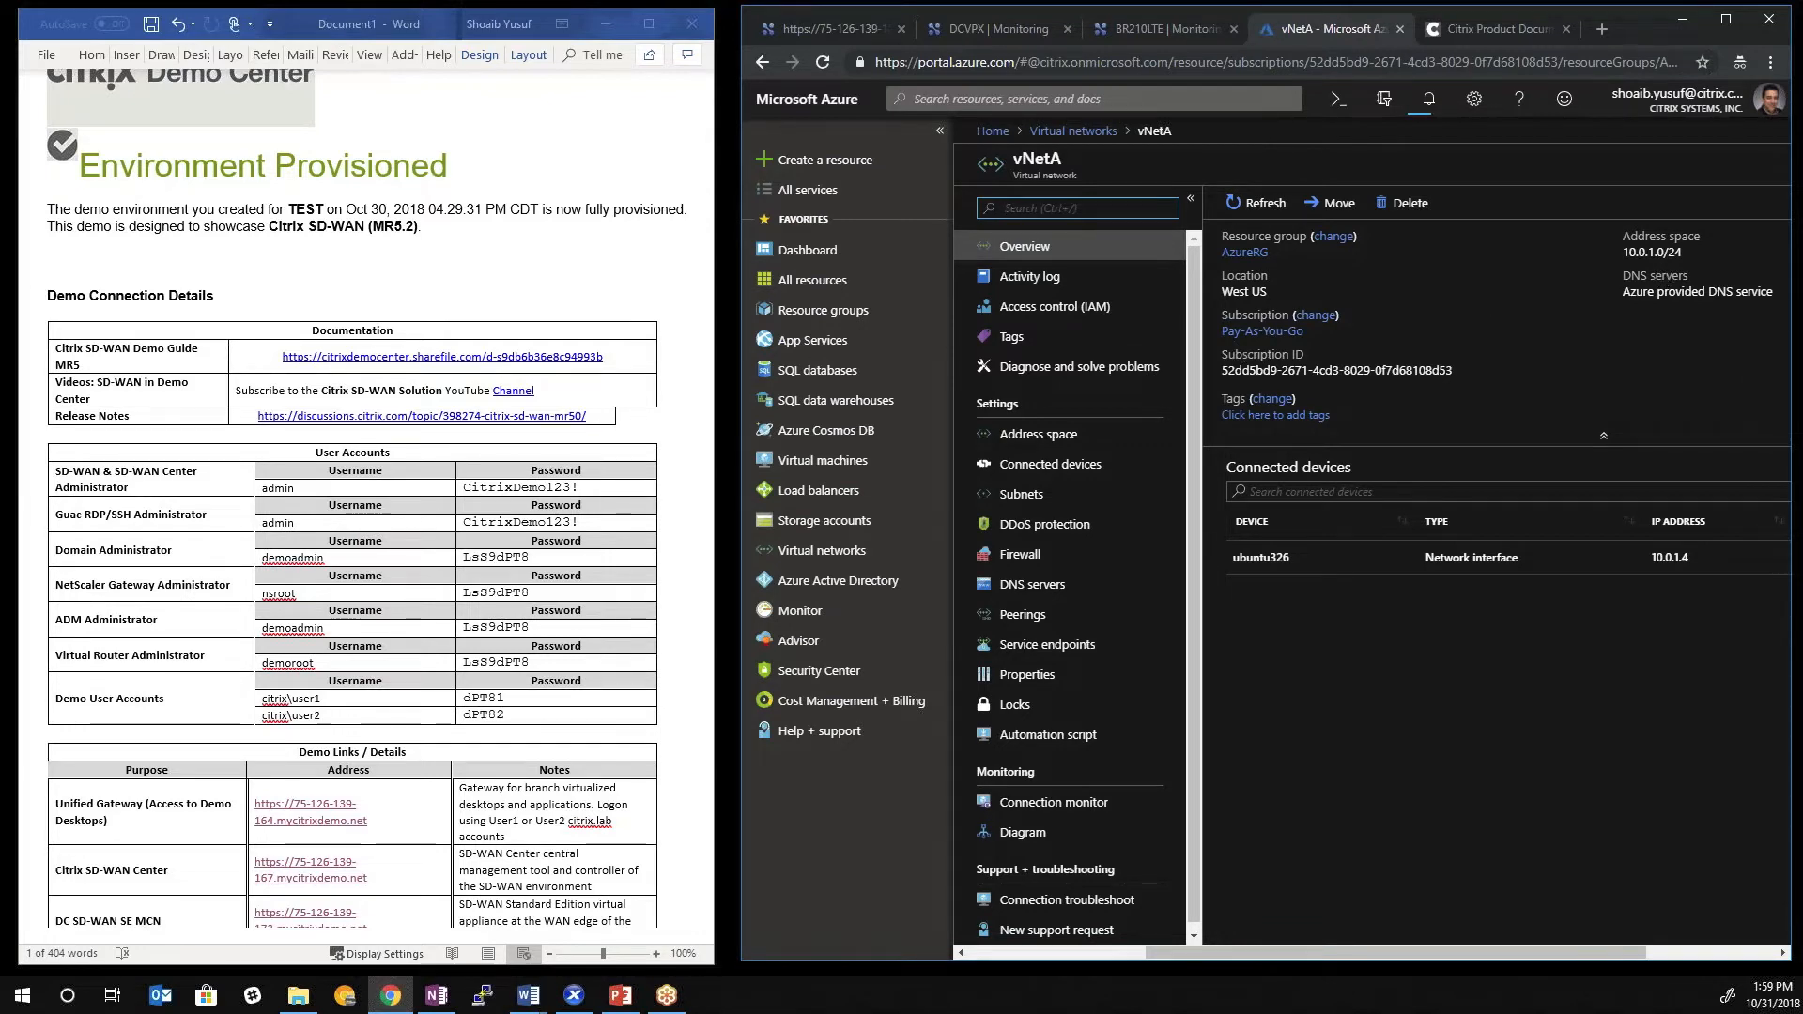
pyautogui.click(823, 461)
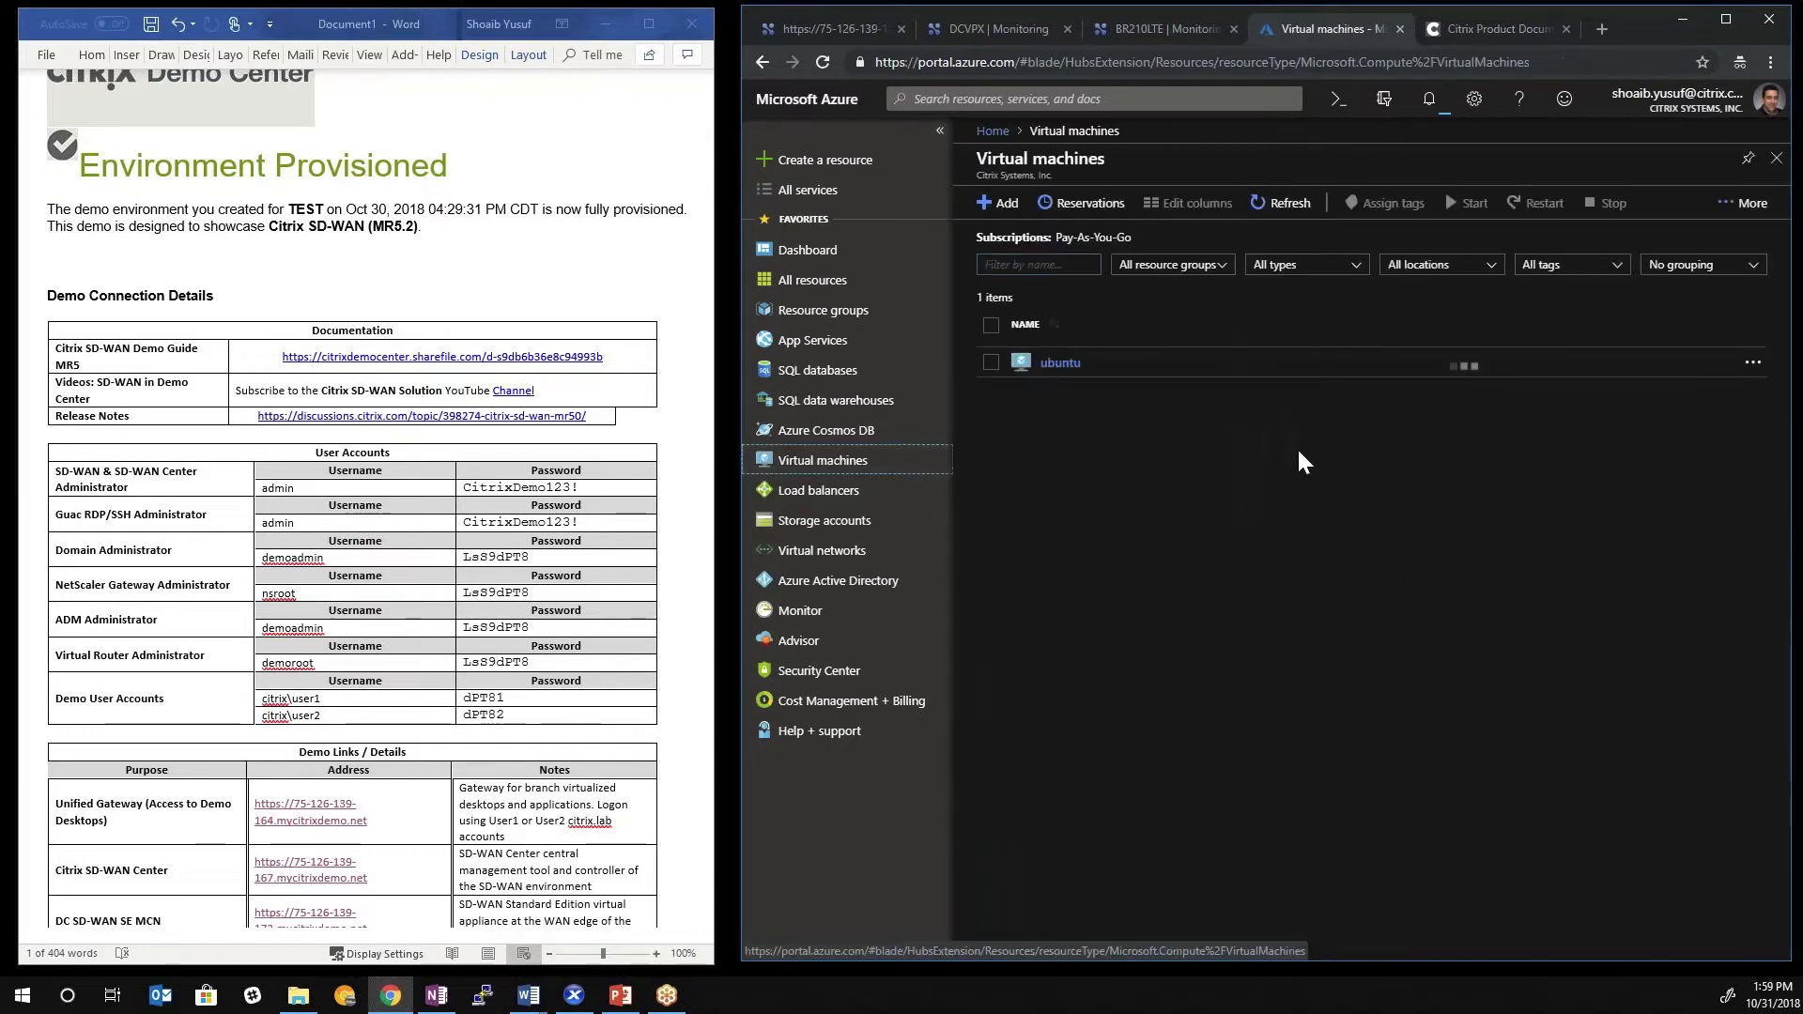
pyautogui.click(1048, 365)
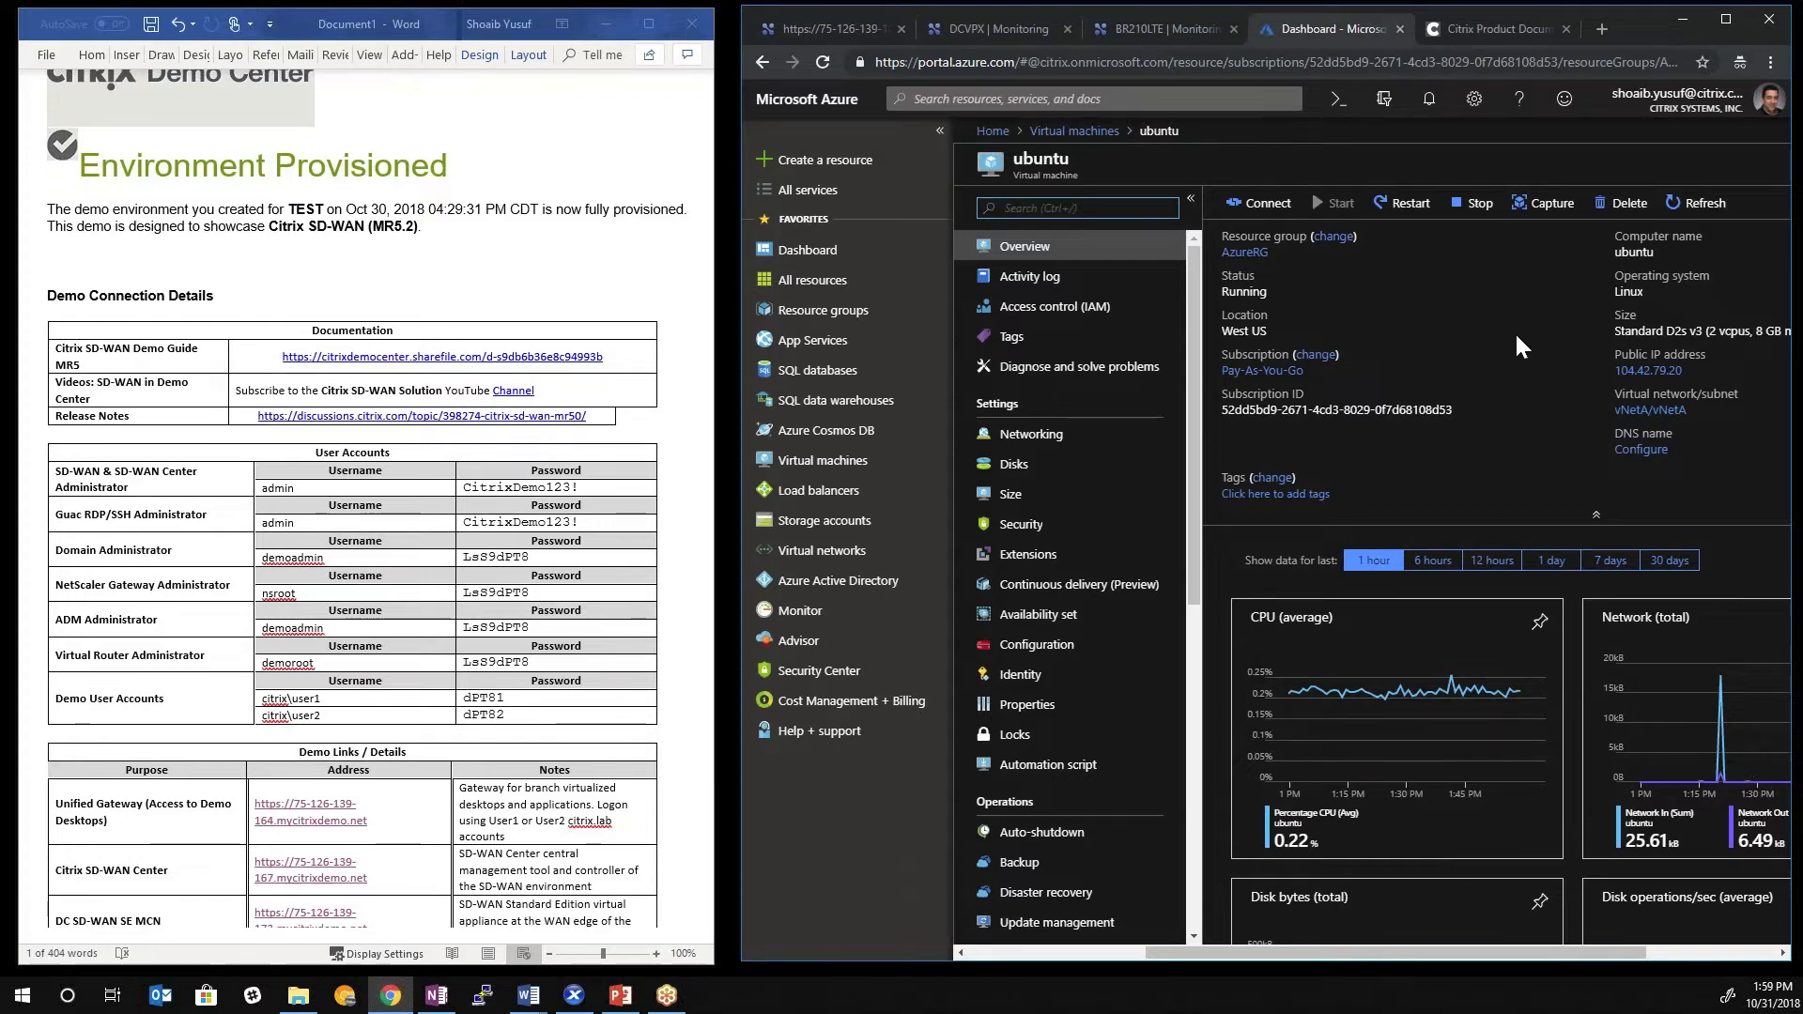
pyautogui.click(1063, 434)
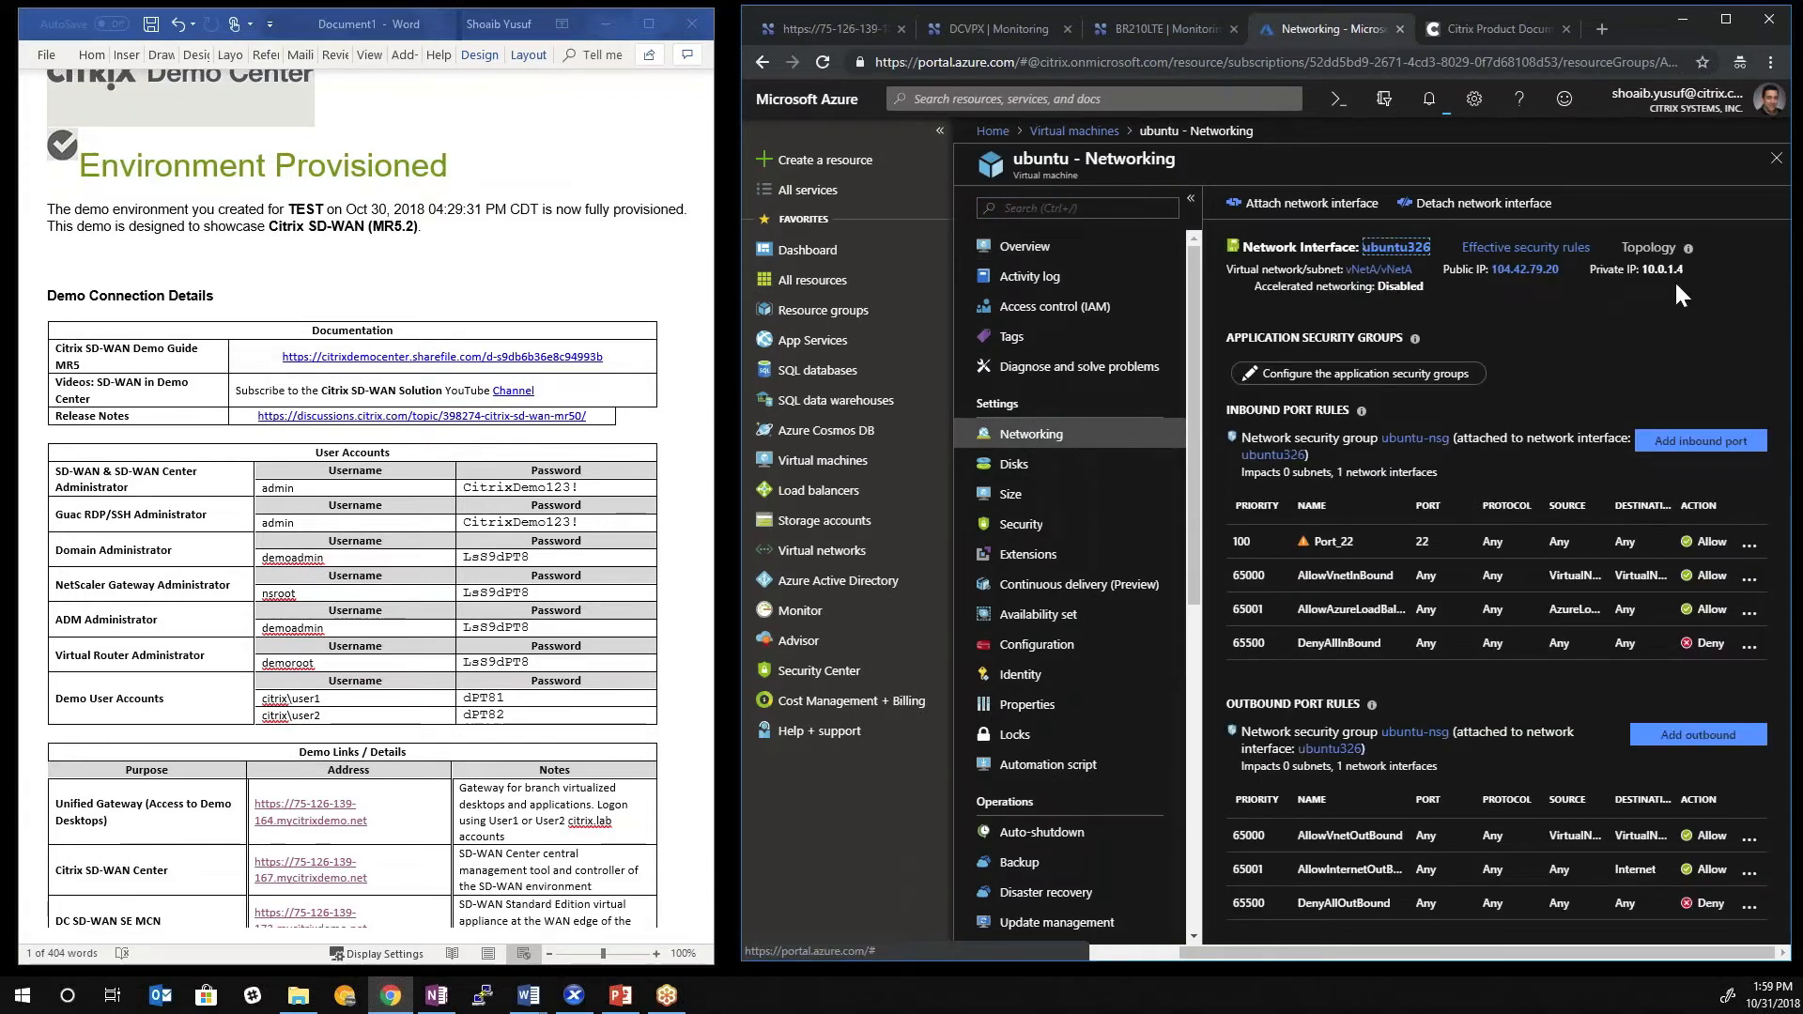
pyautogui.moveTo(1690, 268); pyautogui.dragTo(1604, 268)
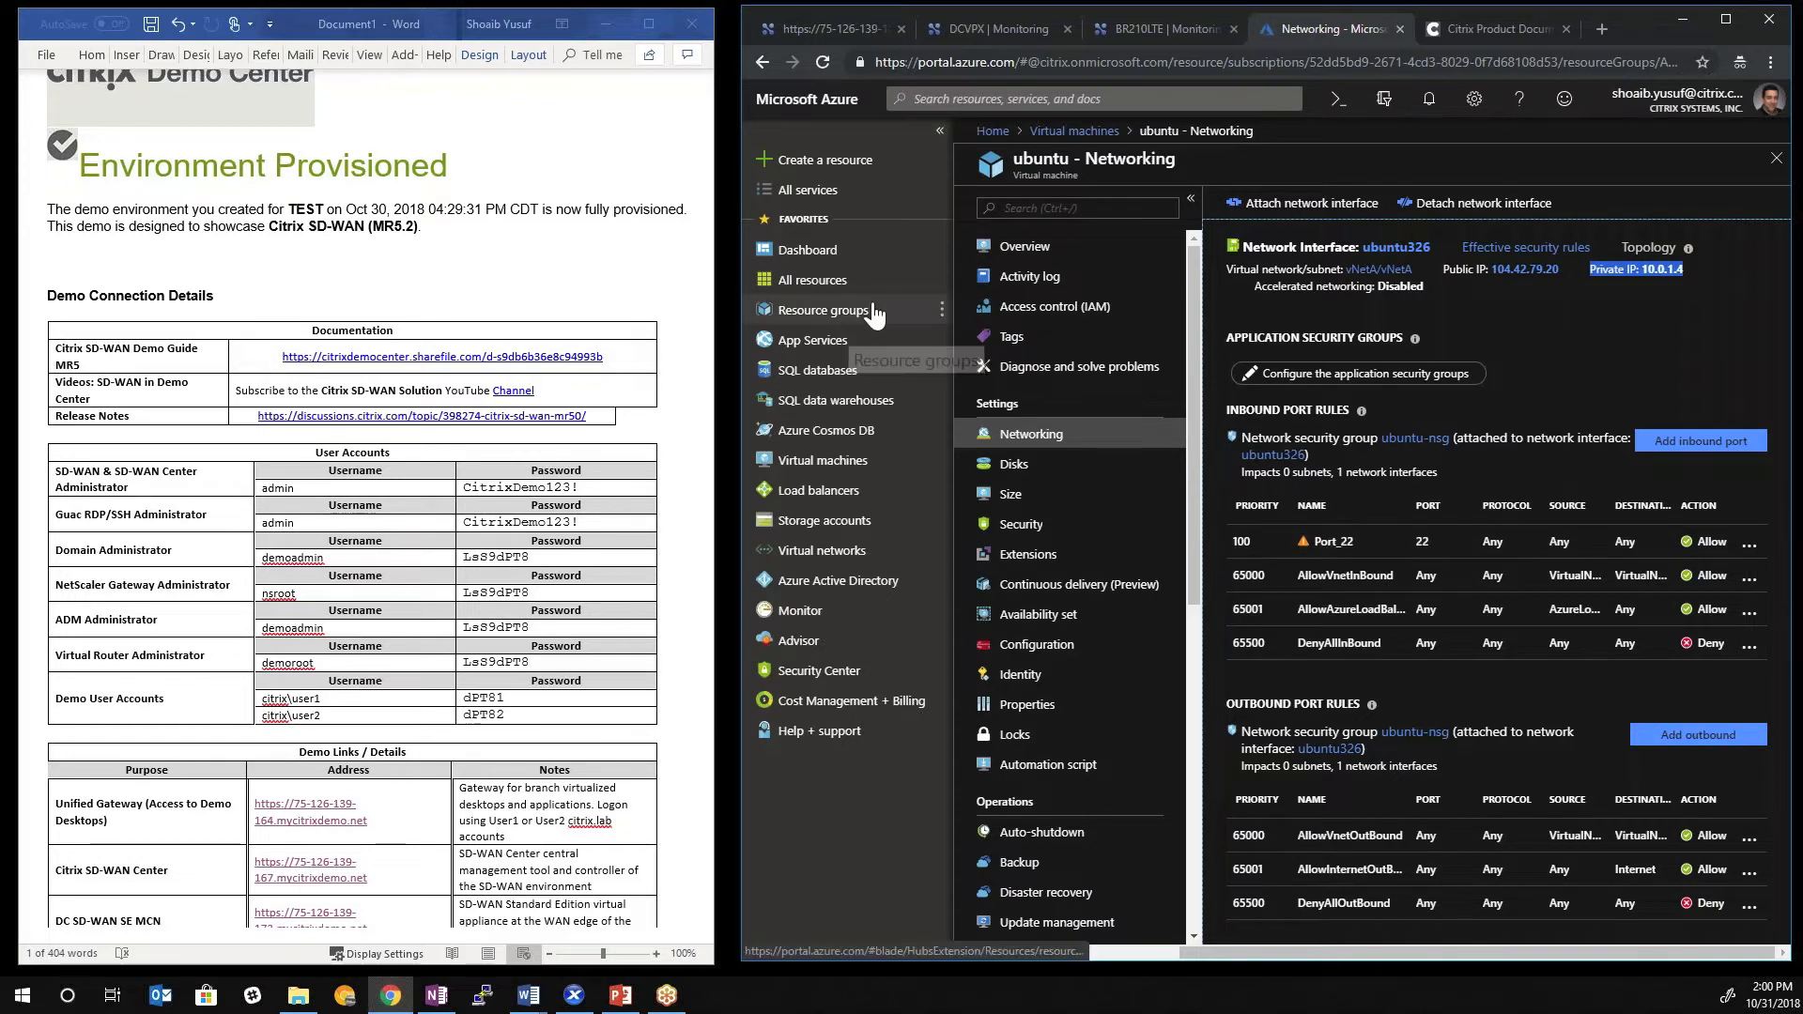
# Search the Azure Marketplace for 'Virtual WAN' and open its entry.
pyautogui.click(827, 161)
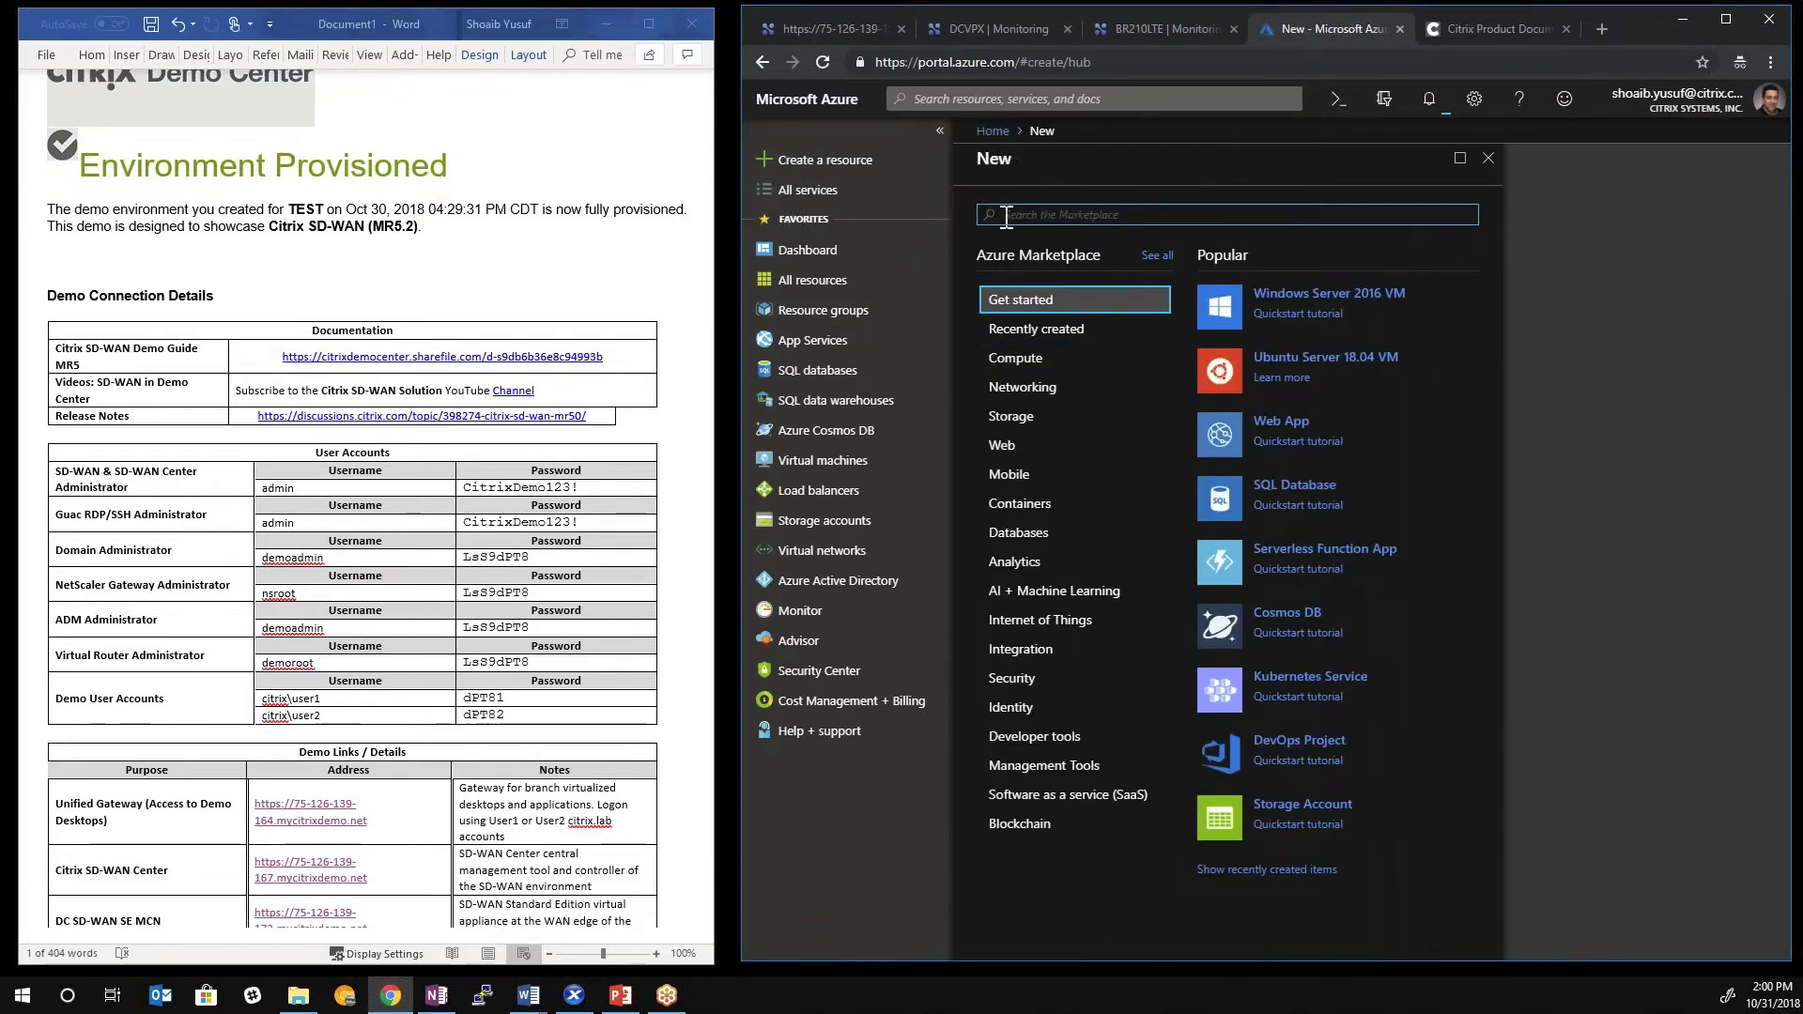
pyautogui.write('Virtual WAN')
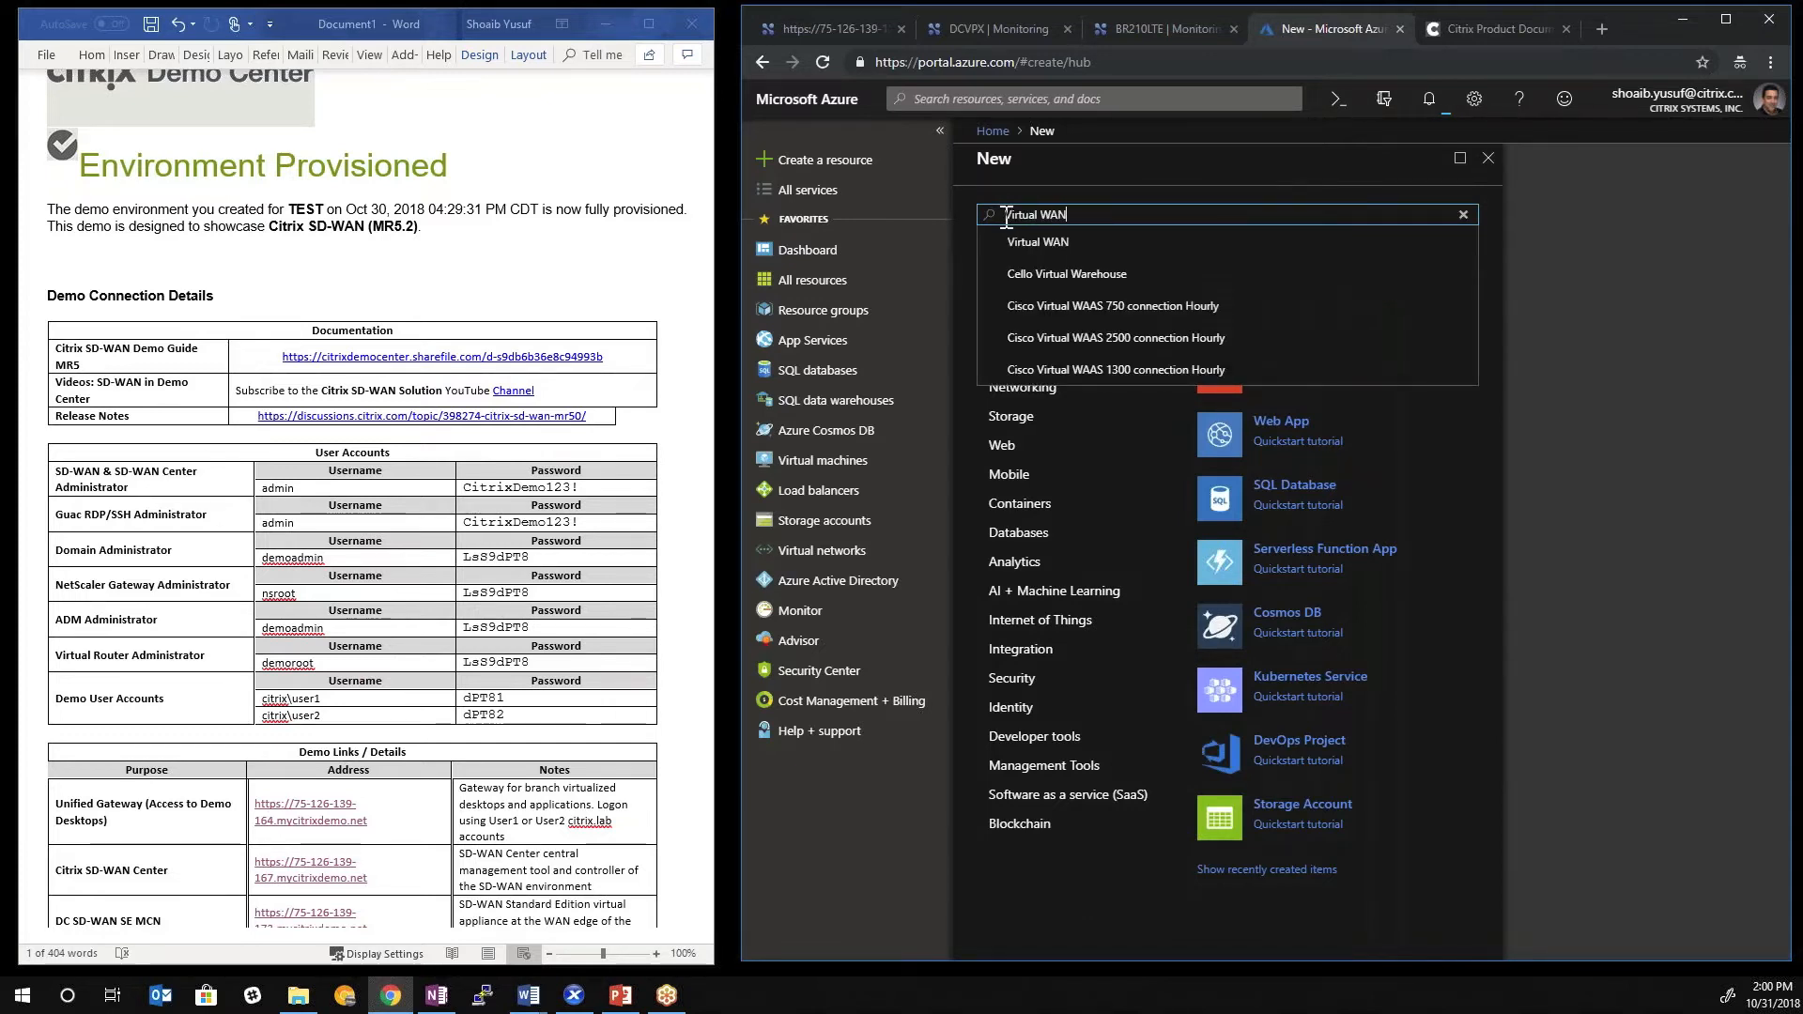
pyautogui.press('Return')
pyautogui.click(978, 375)
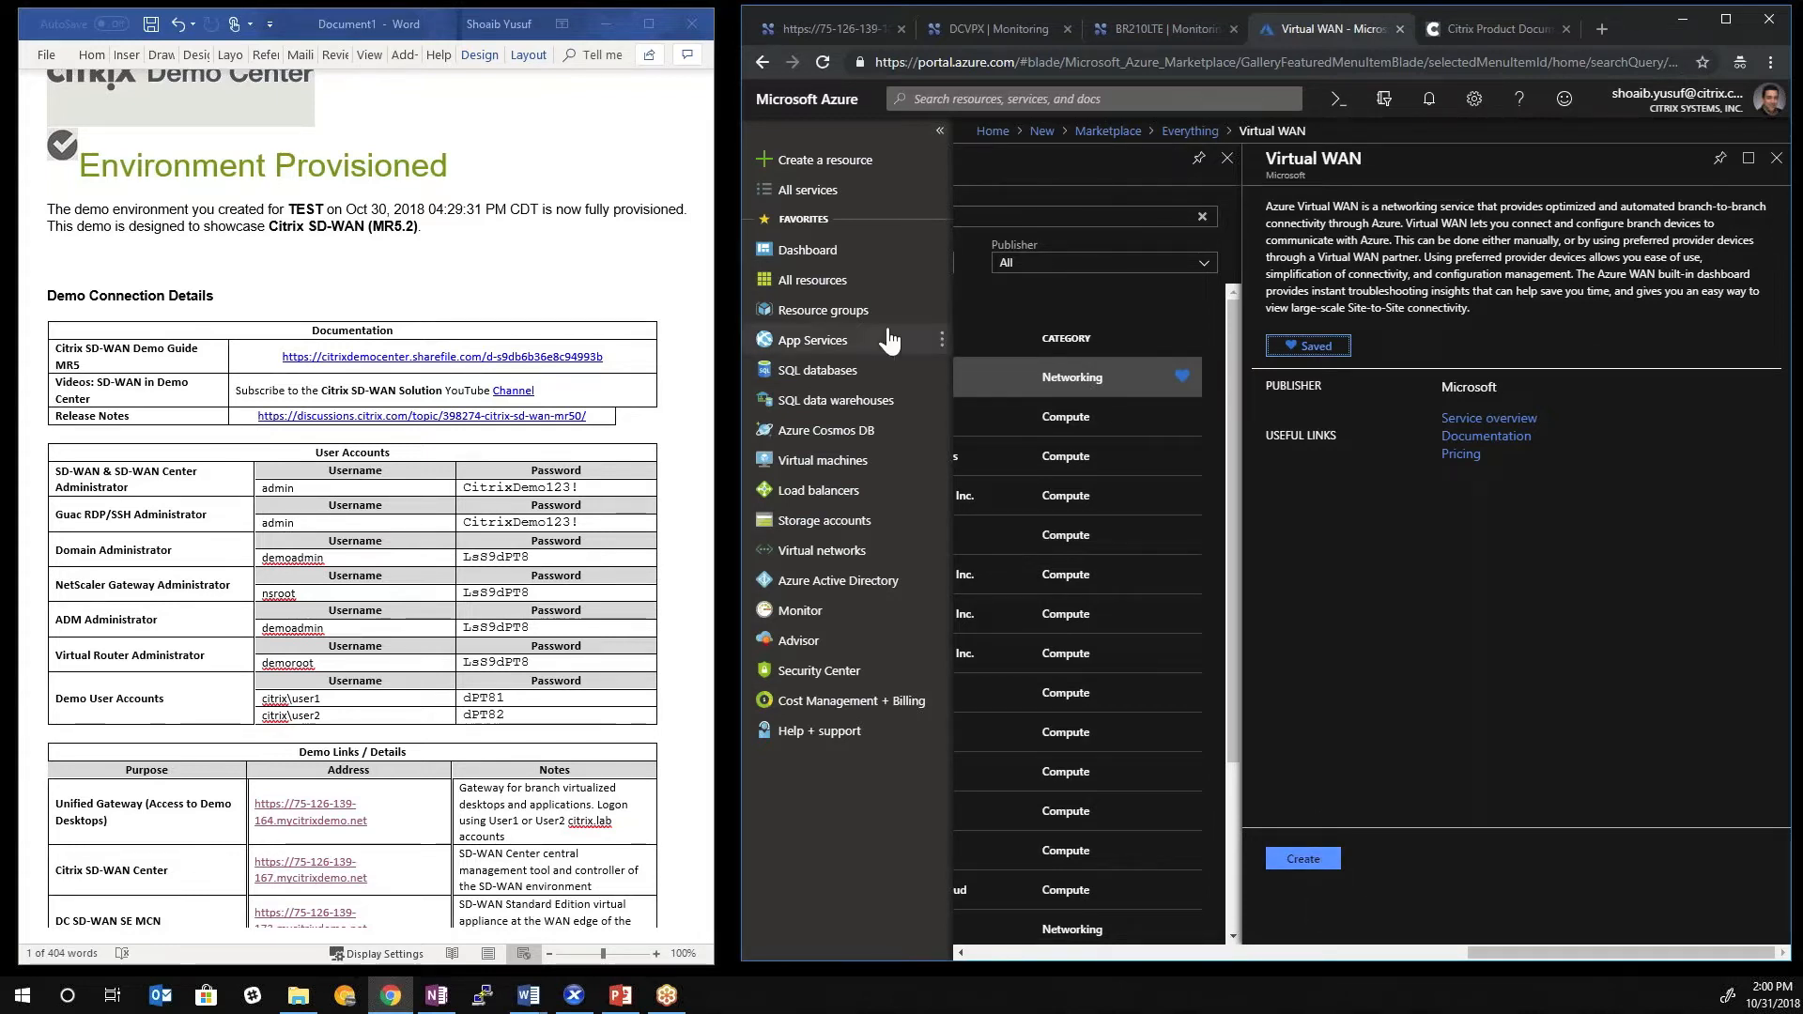
# Open avwan from the AzureRG resource group and list its hubs, showing West US Succeeded.
pyautogui.click(841, 315)
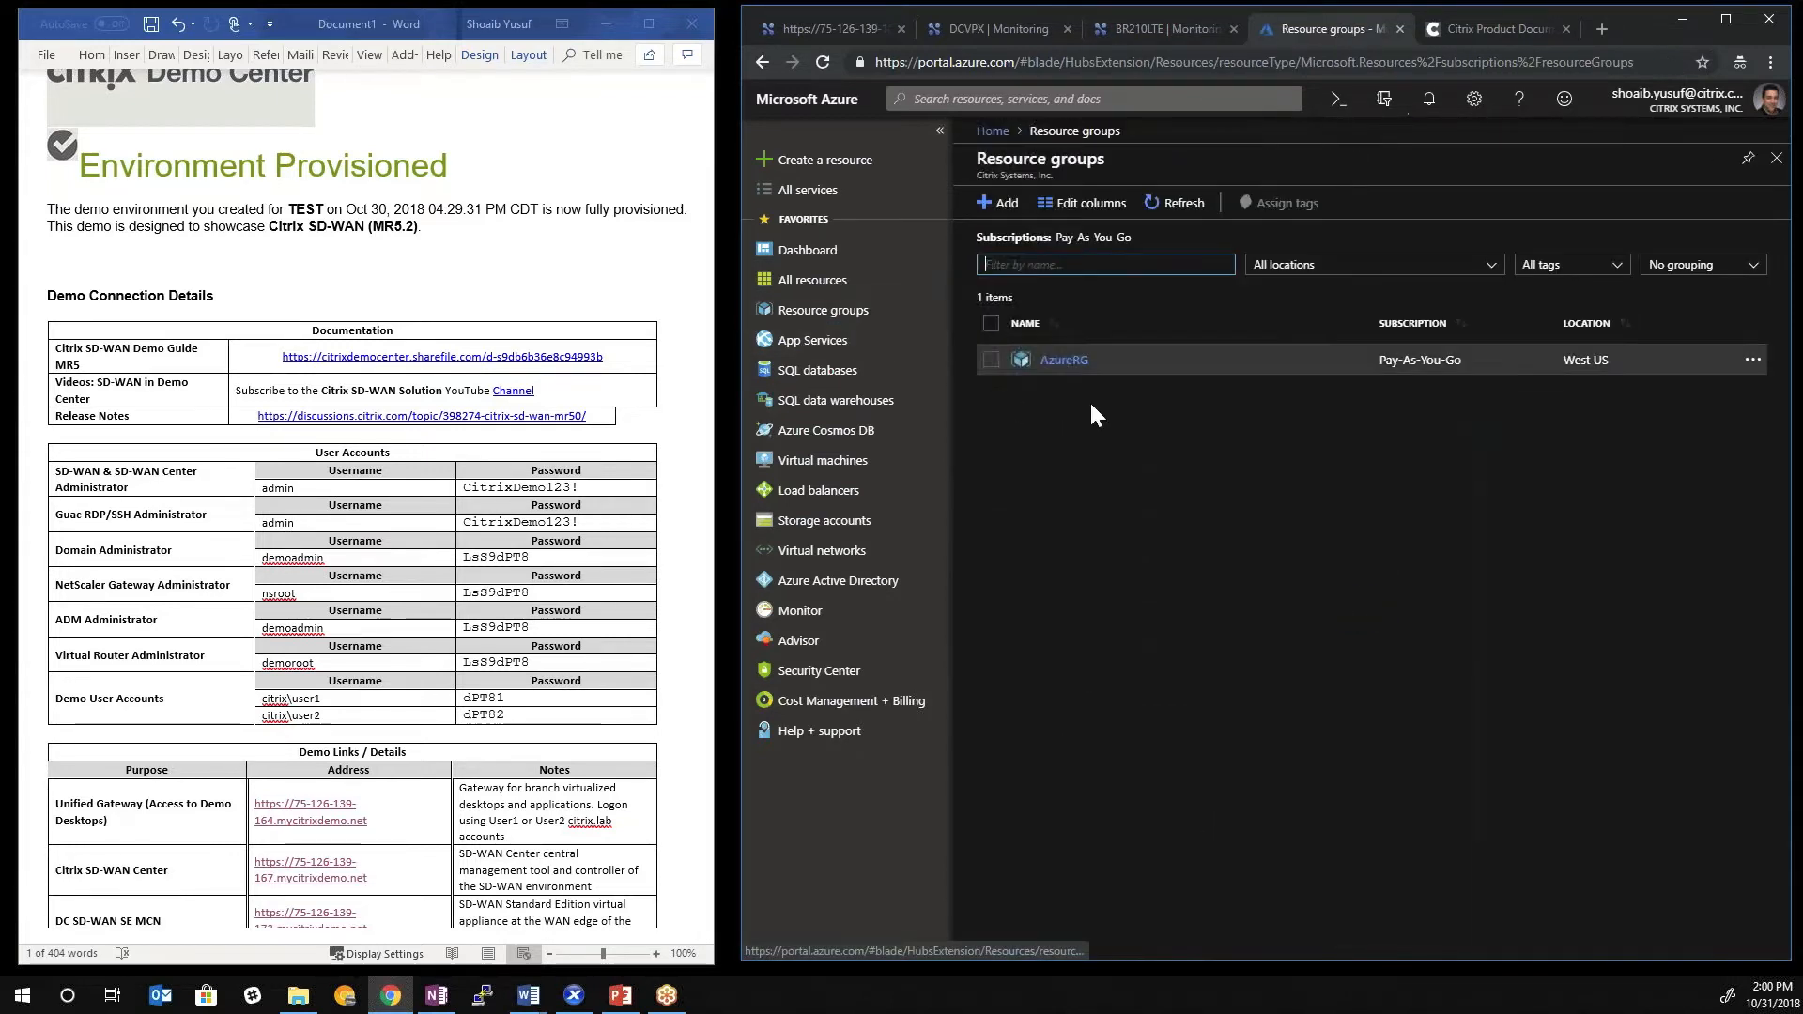
pyautogui.click(1064, 359)
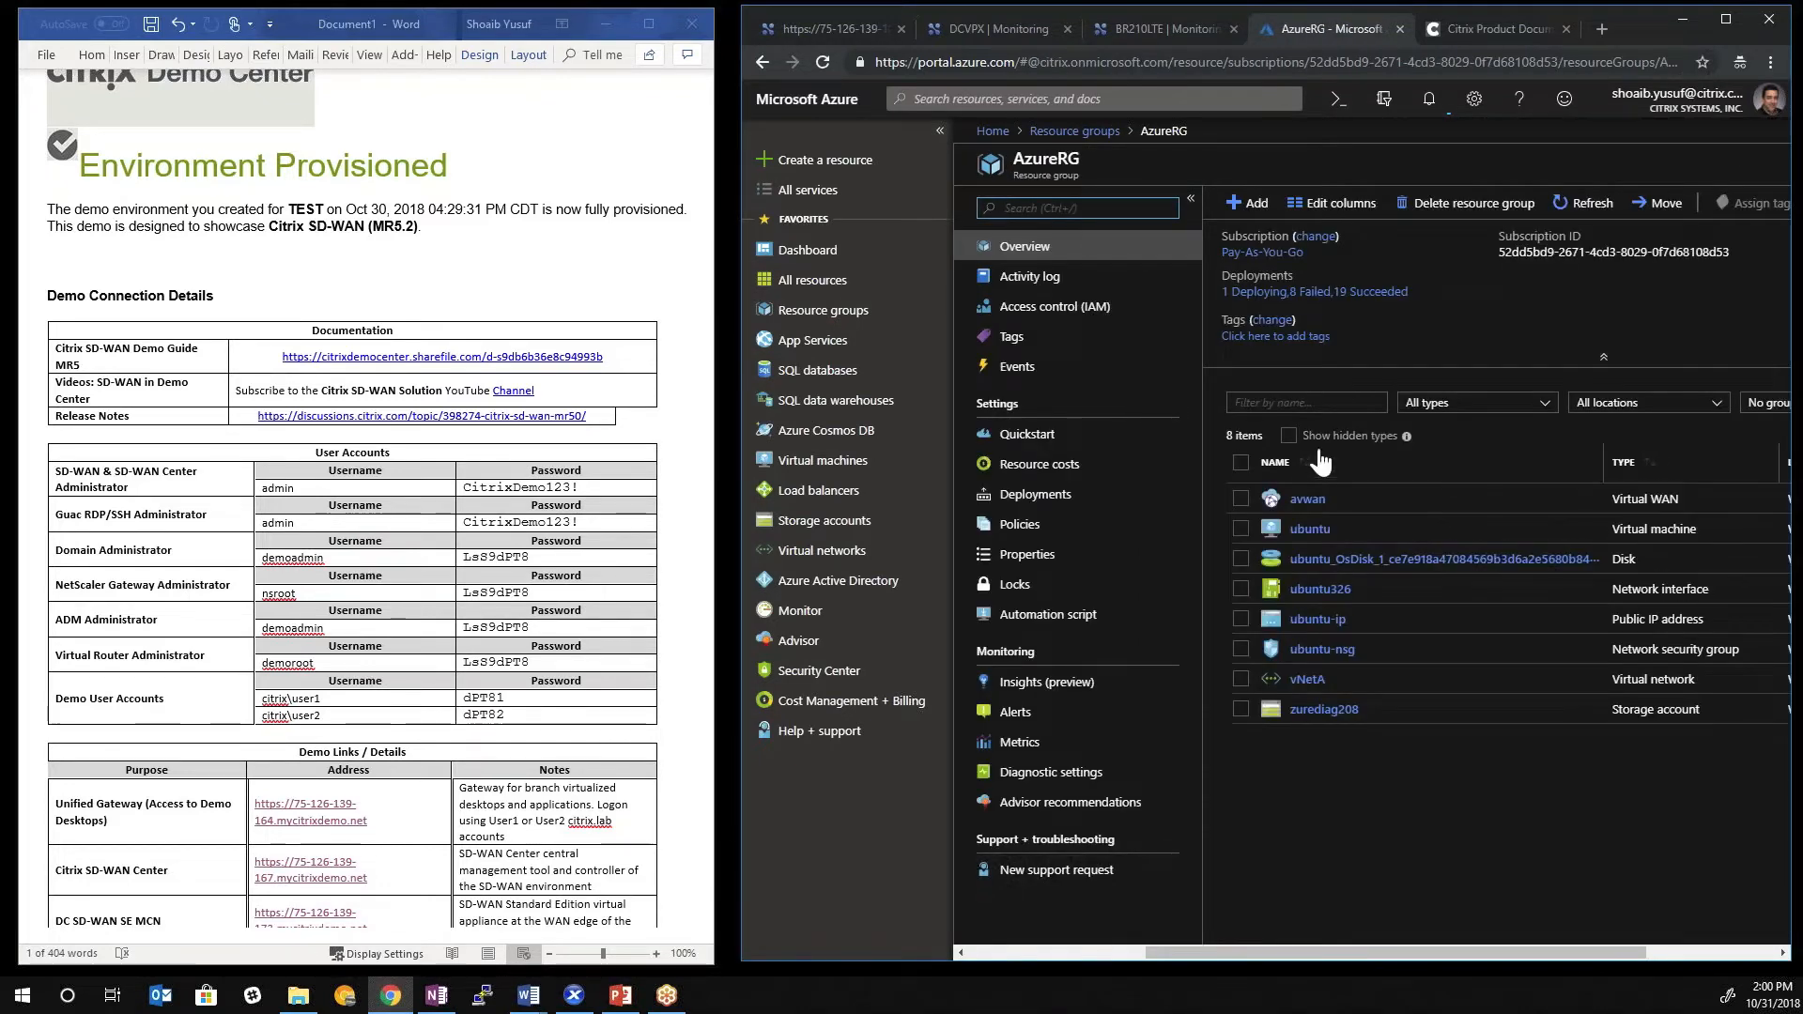
pyautogui.click(1307, 499)
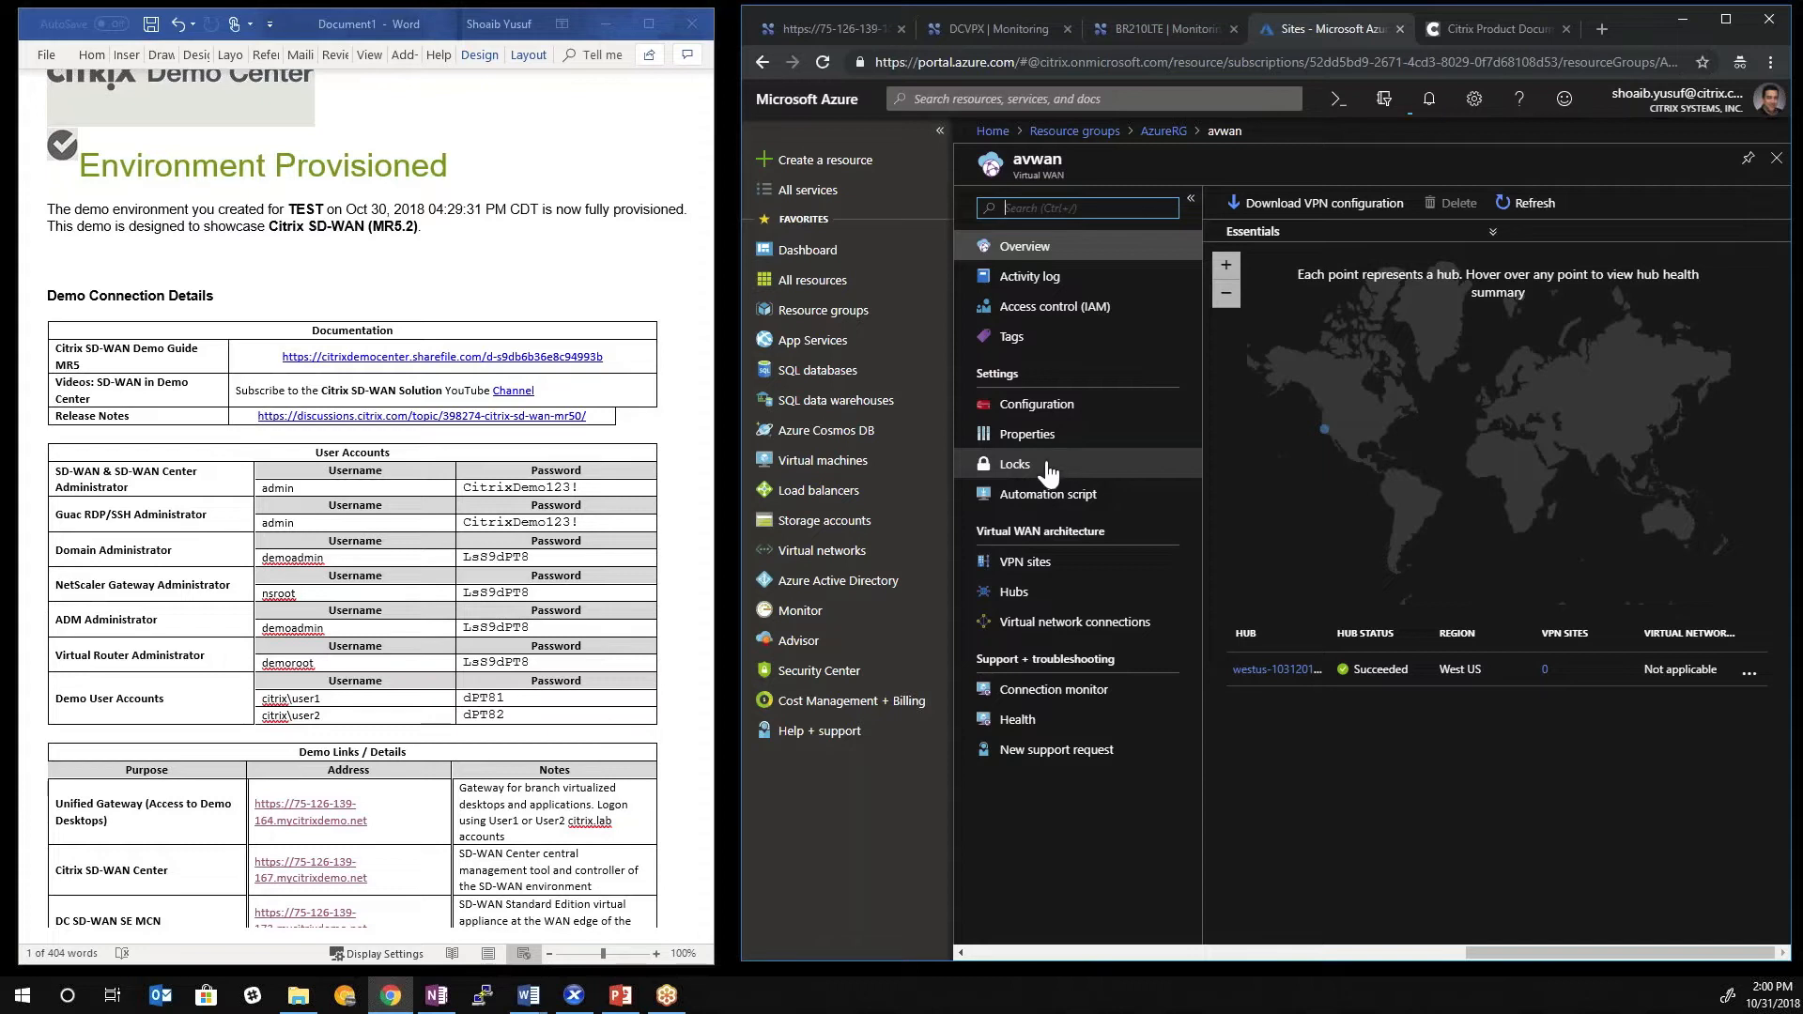
pyautogui.click(1026, 592)
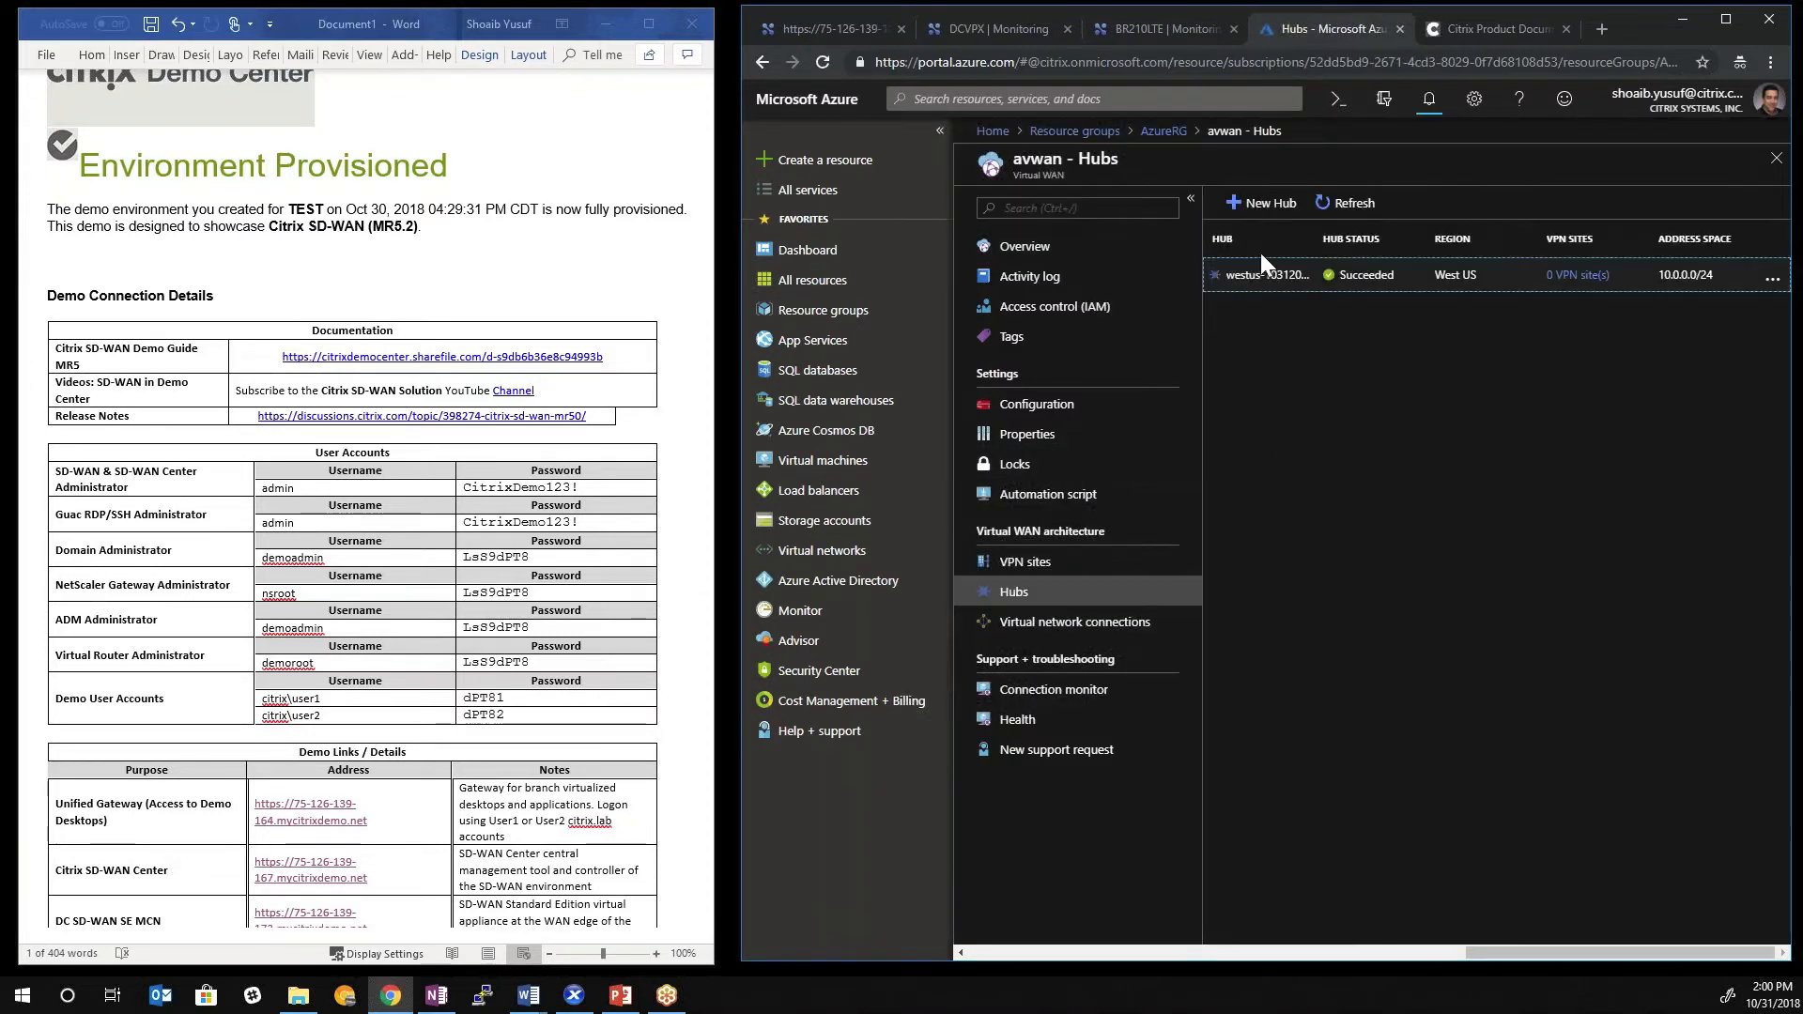
# Look at the New Hub form's gateway scale unit options, then close it without creating a hub.
pyautogui.click(1261, 202)
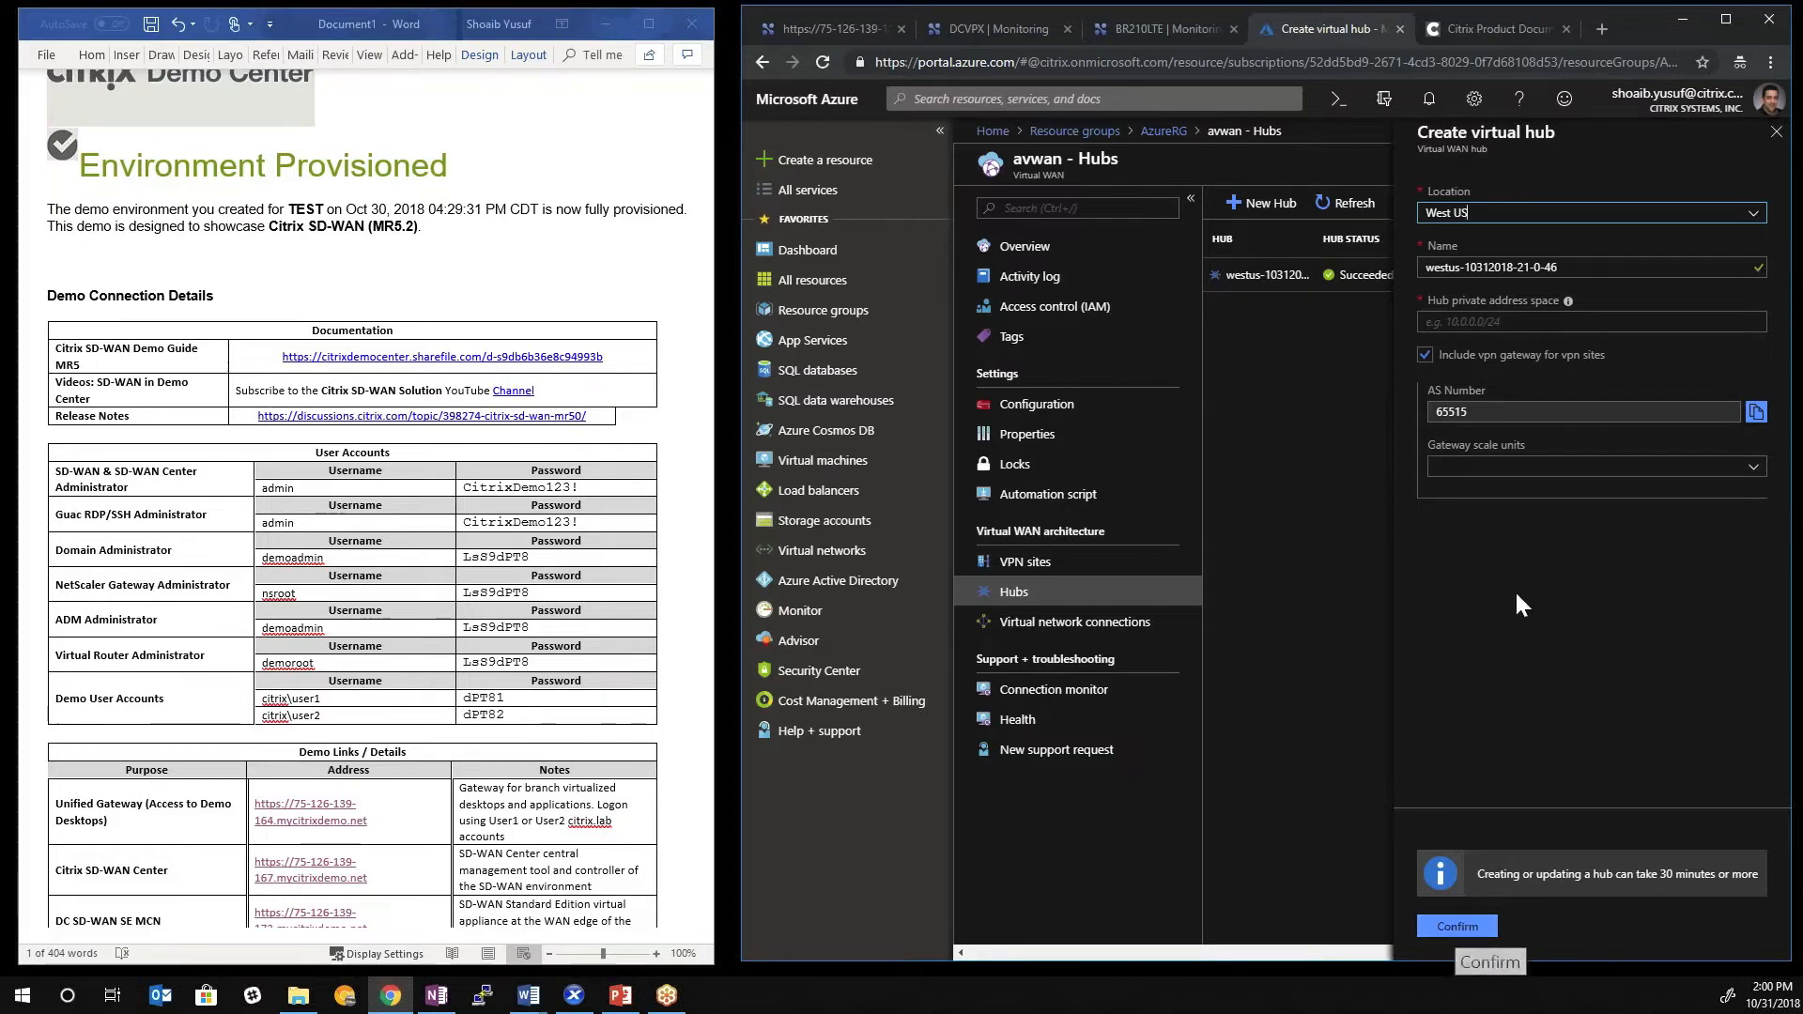
pyautogui.click(1513, 476)
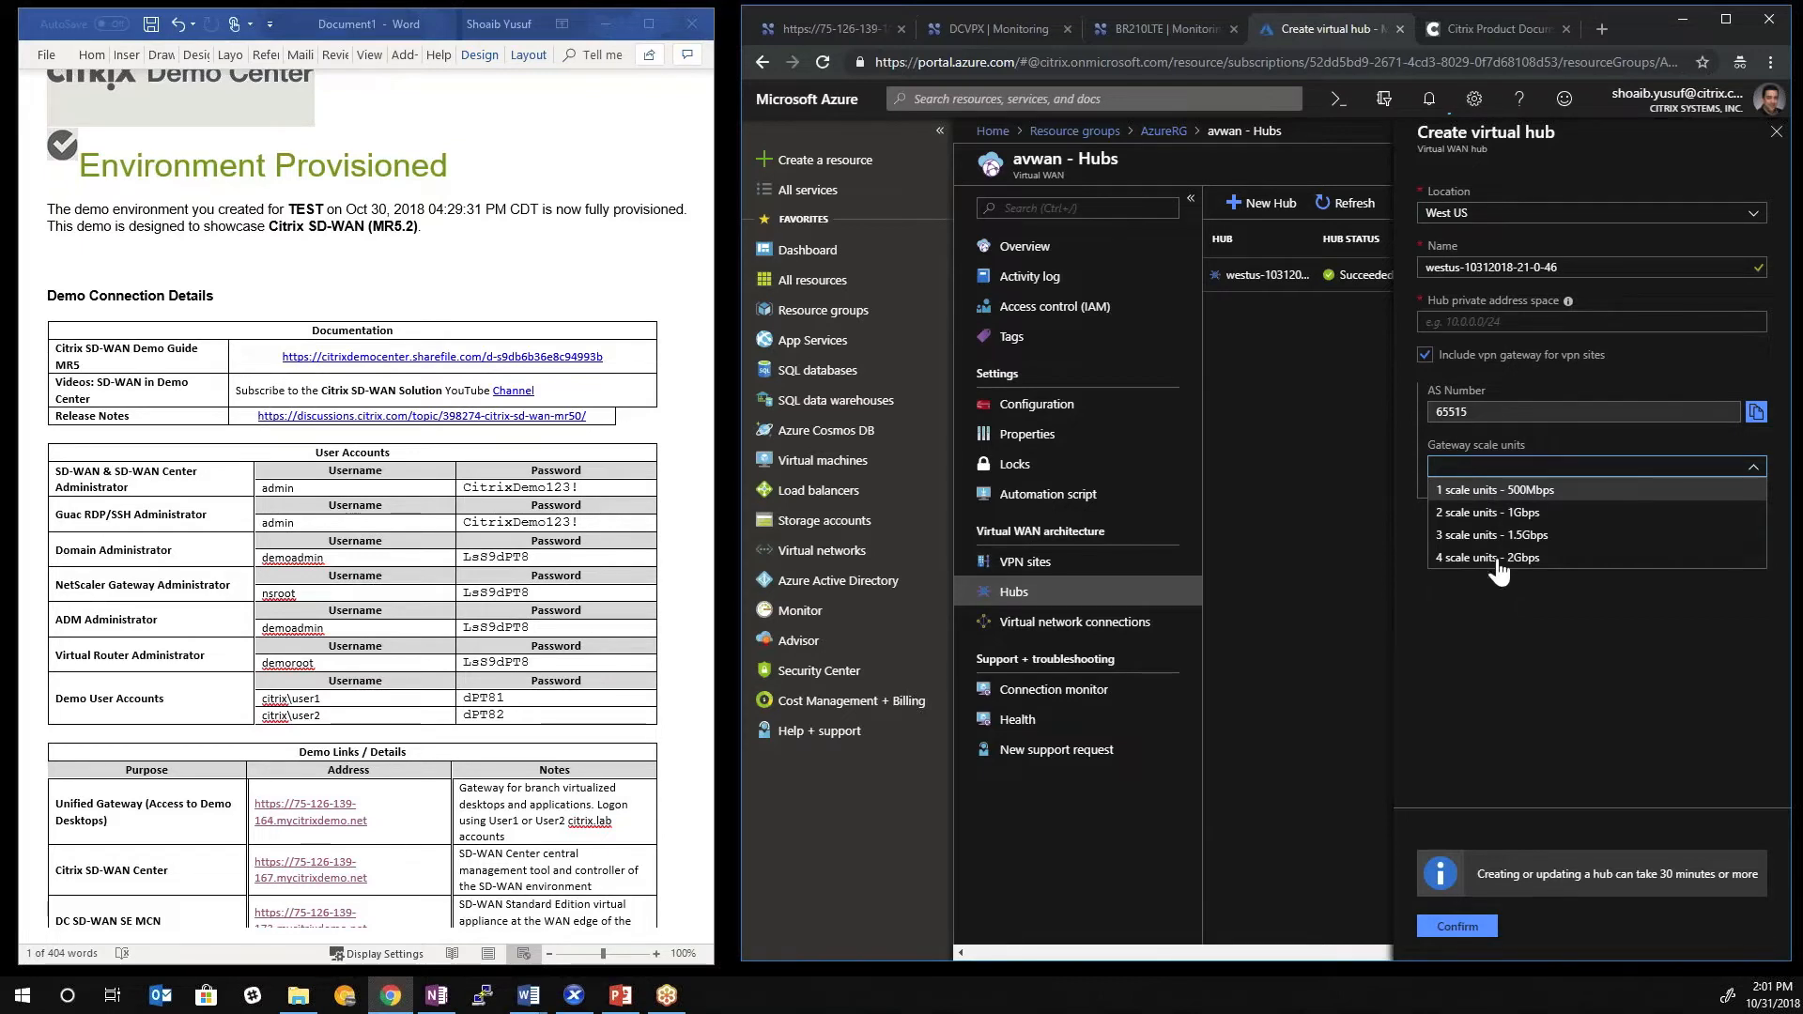
pyautogui.click(1776, 132)
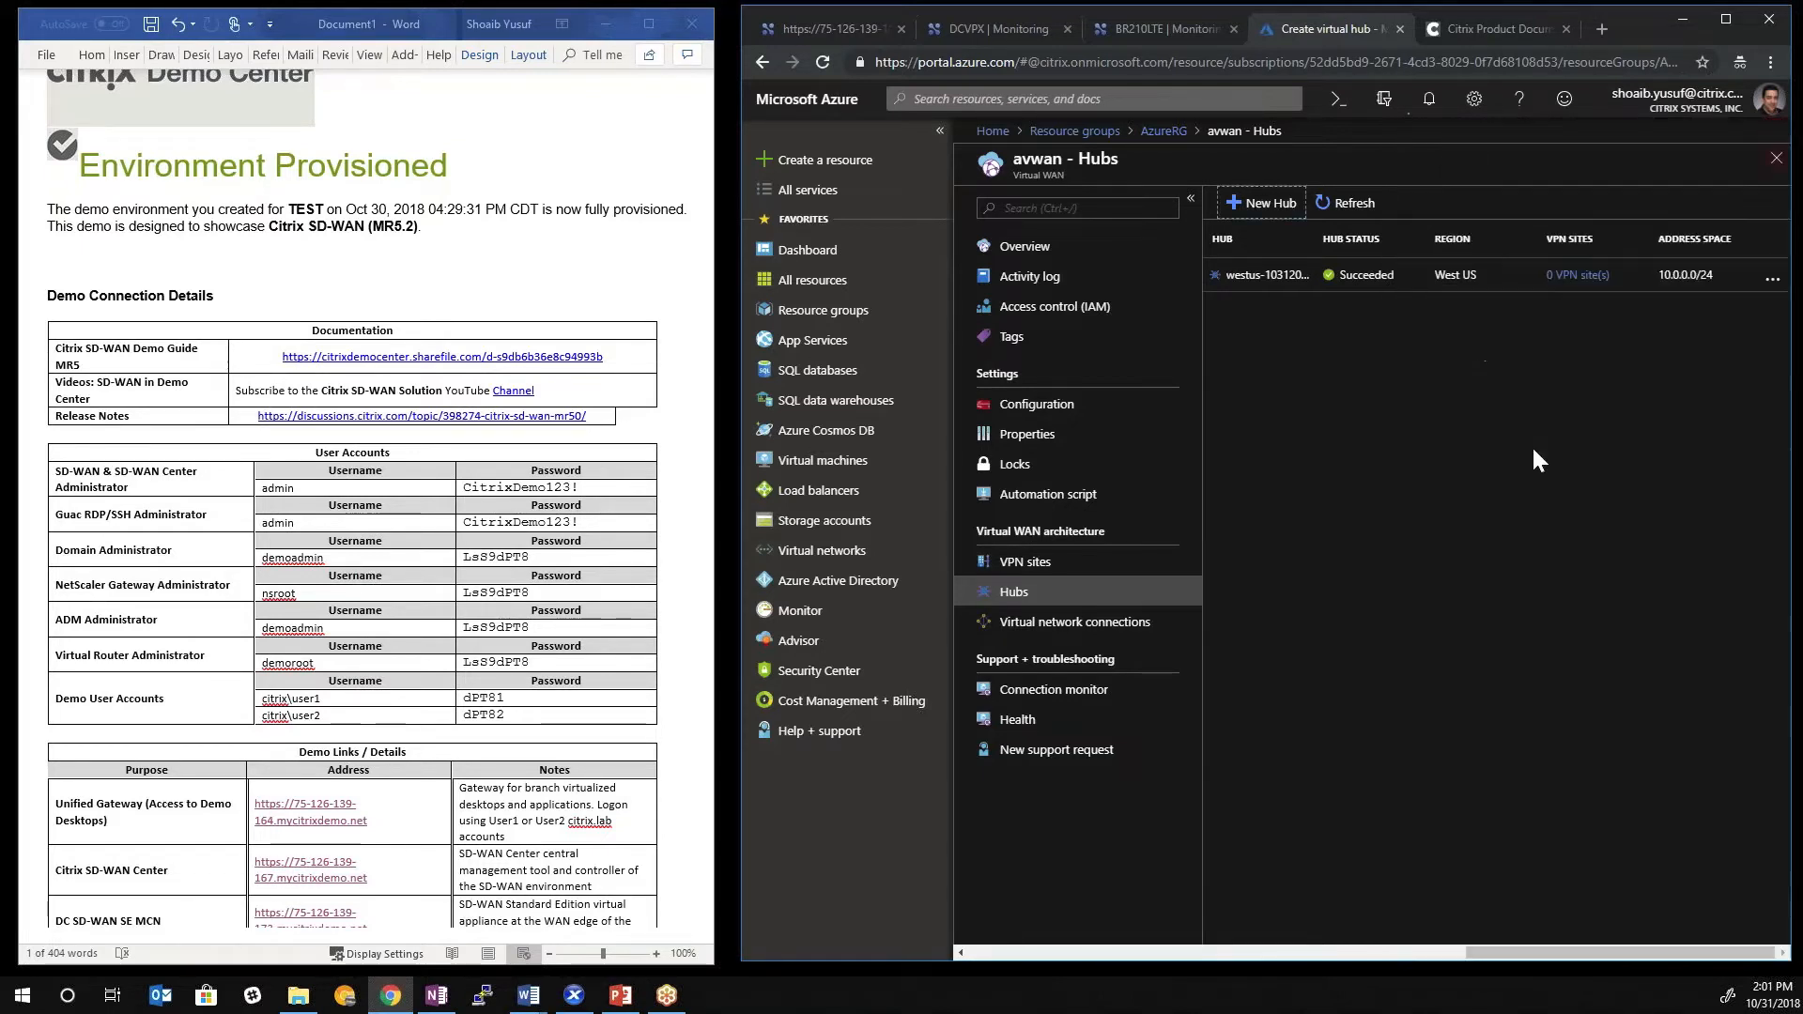
# Check and dismiss the deployment notifications, then return to SD-WAN Center.
pyautogui.click(1429, 98)
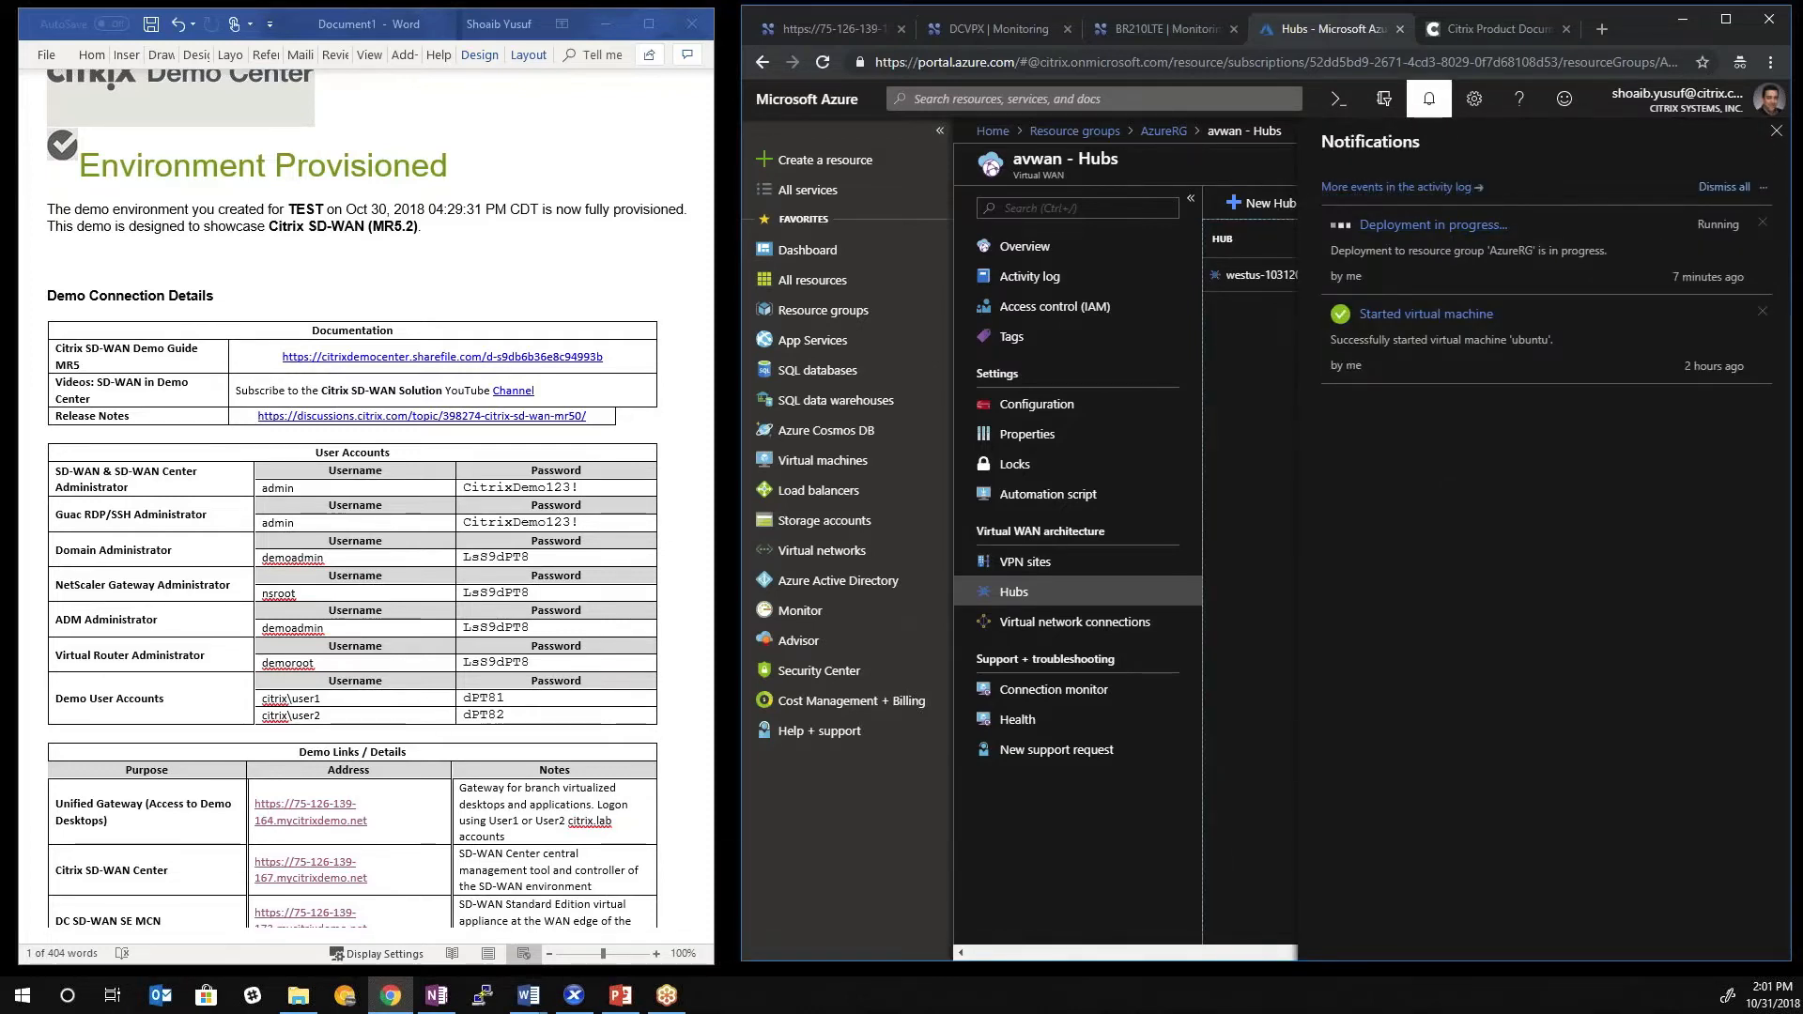
pyautogui.click(1428, 98)
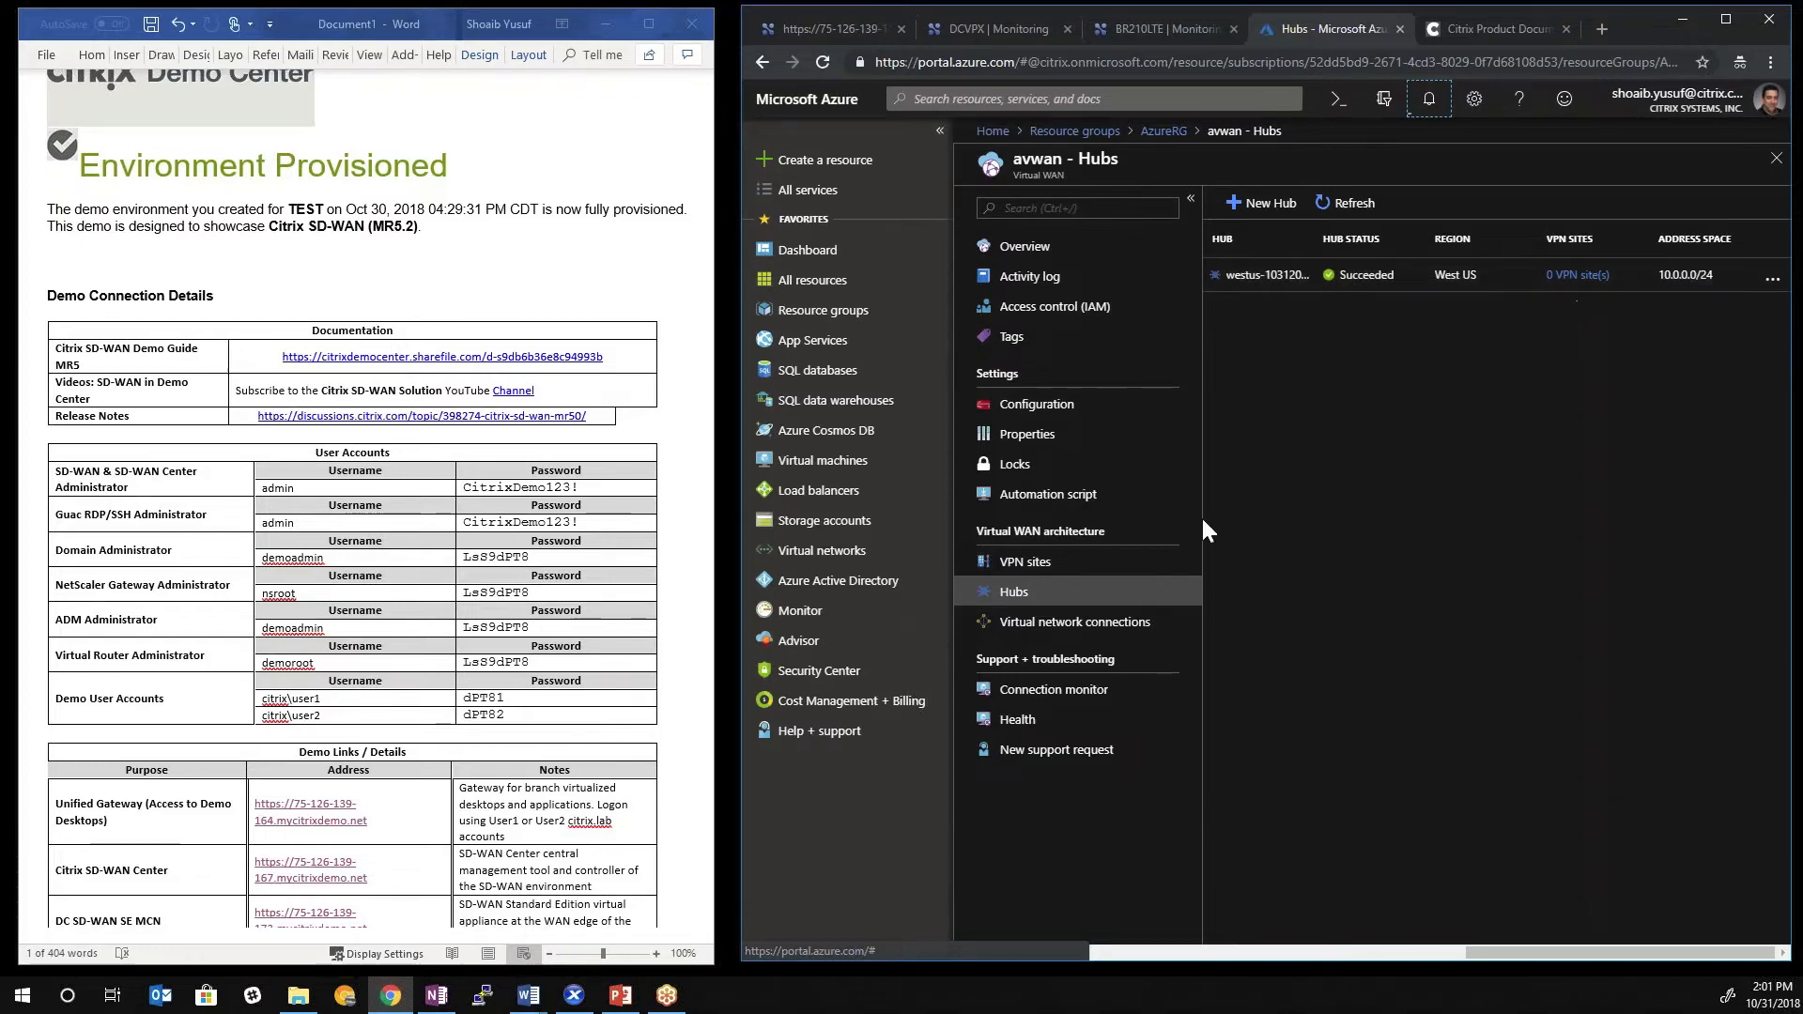
pyautogui.click(805, 29)
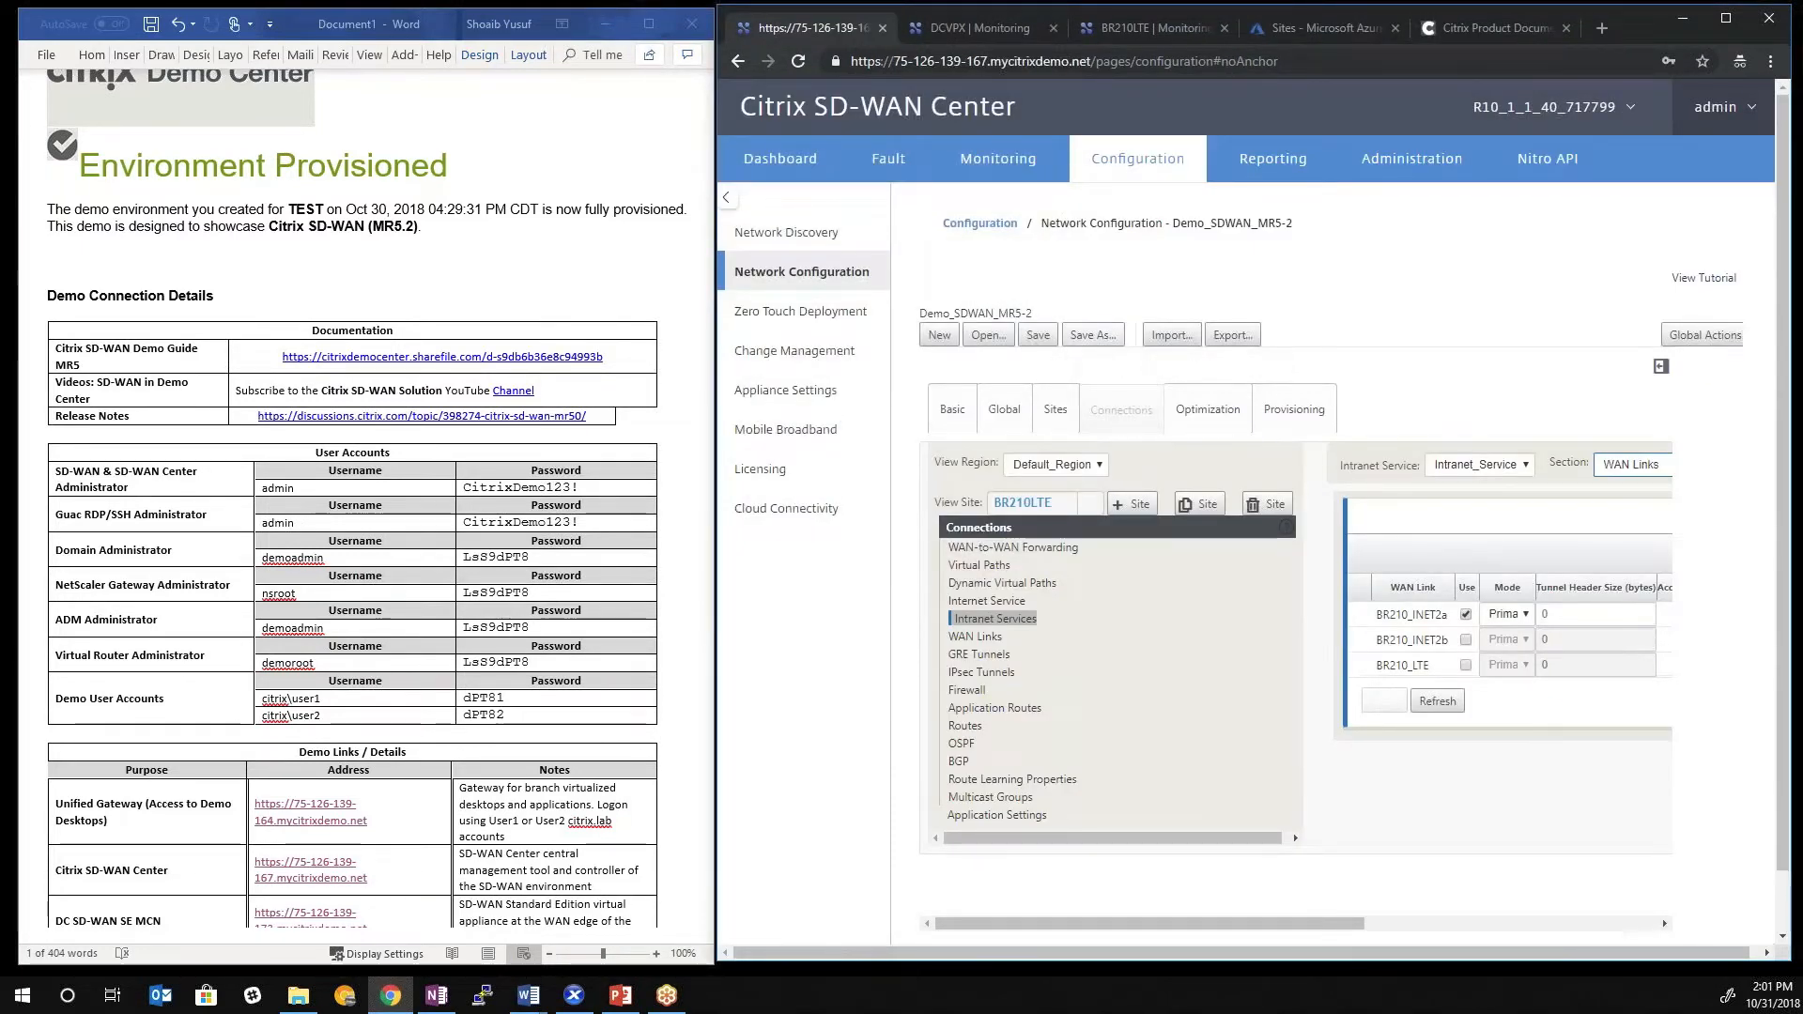
# Confirm BR210LTE in the Zero Touch activation history, then bring up the Azure Subscription dialog under Cloud Connectivity.
pyautogui.click(806, 312)
pyautogui.click(1162, 277)
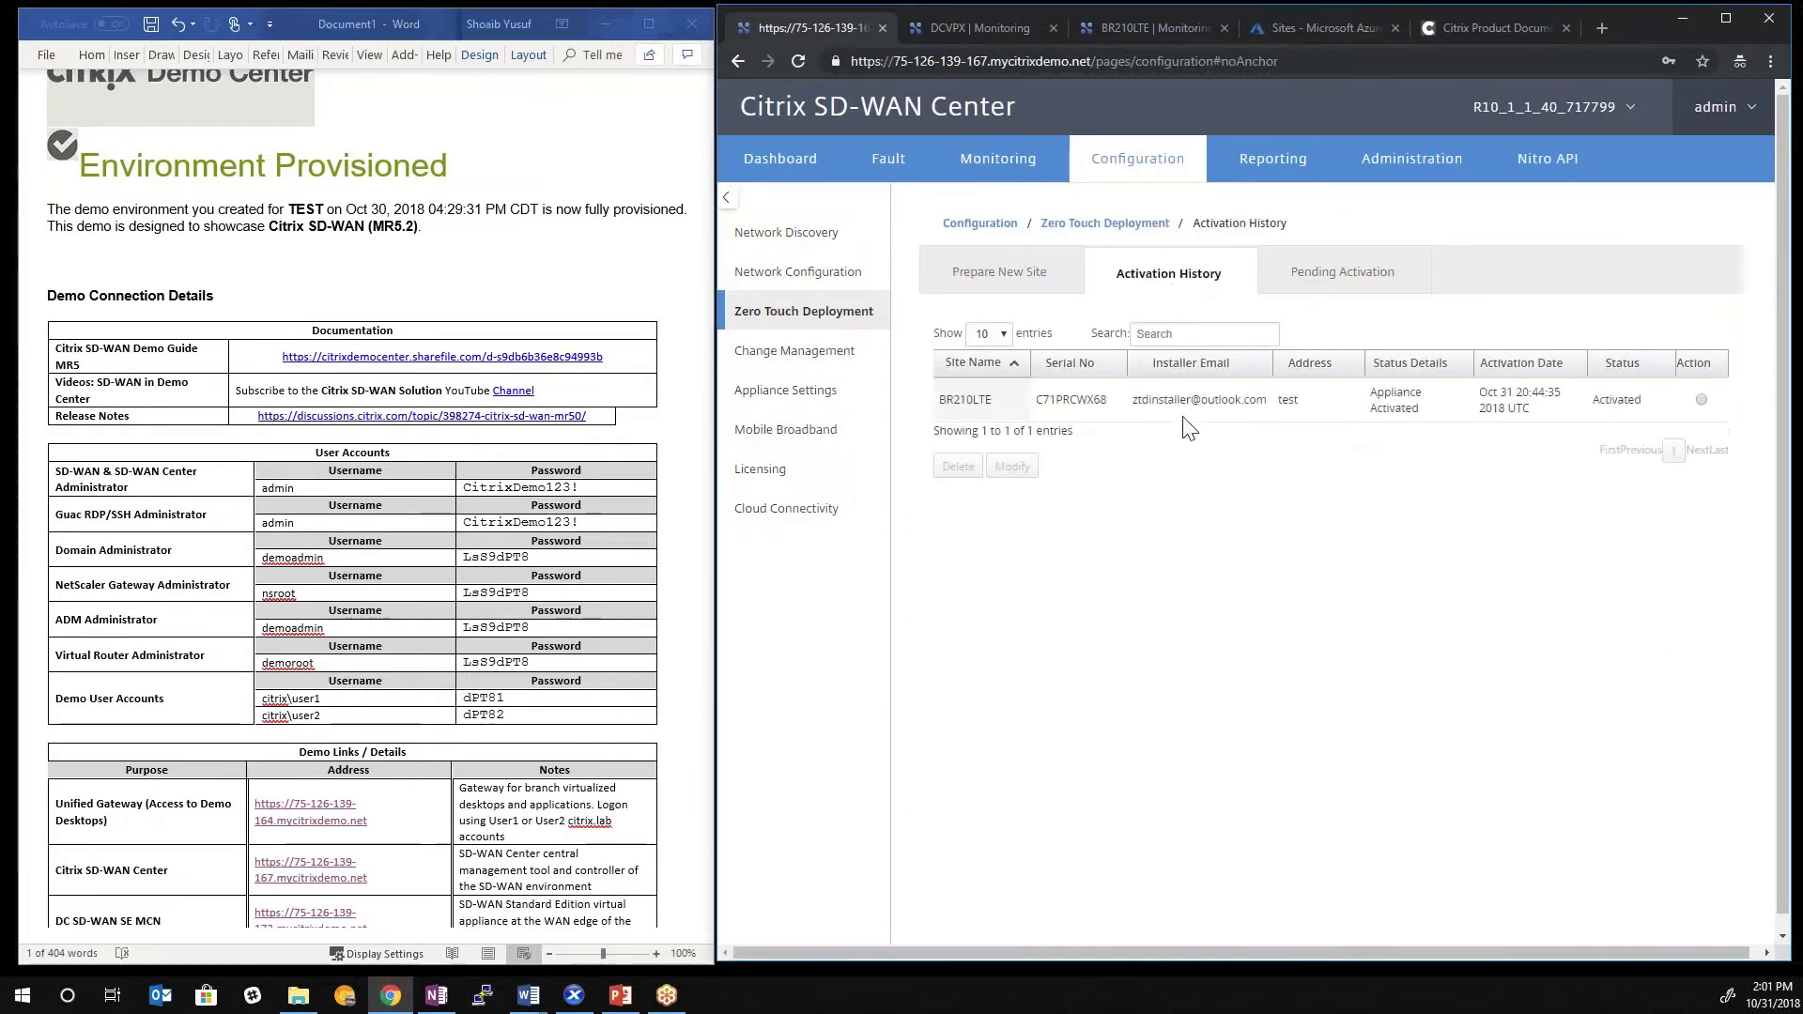
pyautogui.click(822, 508)
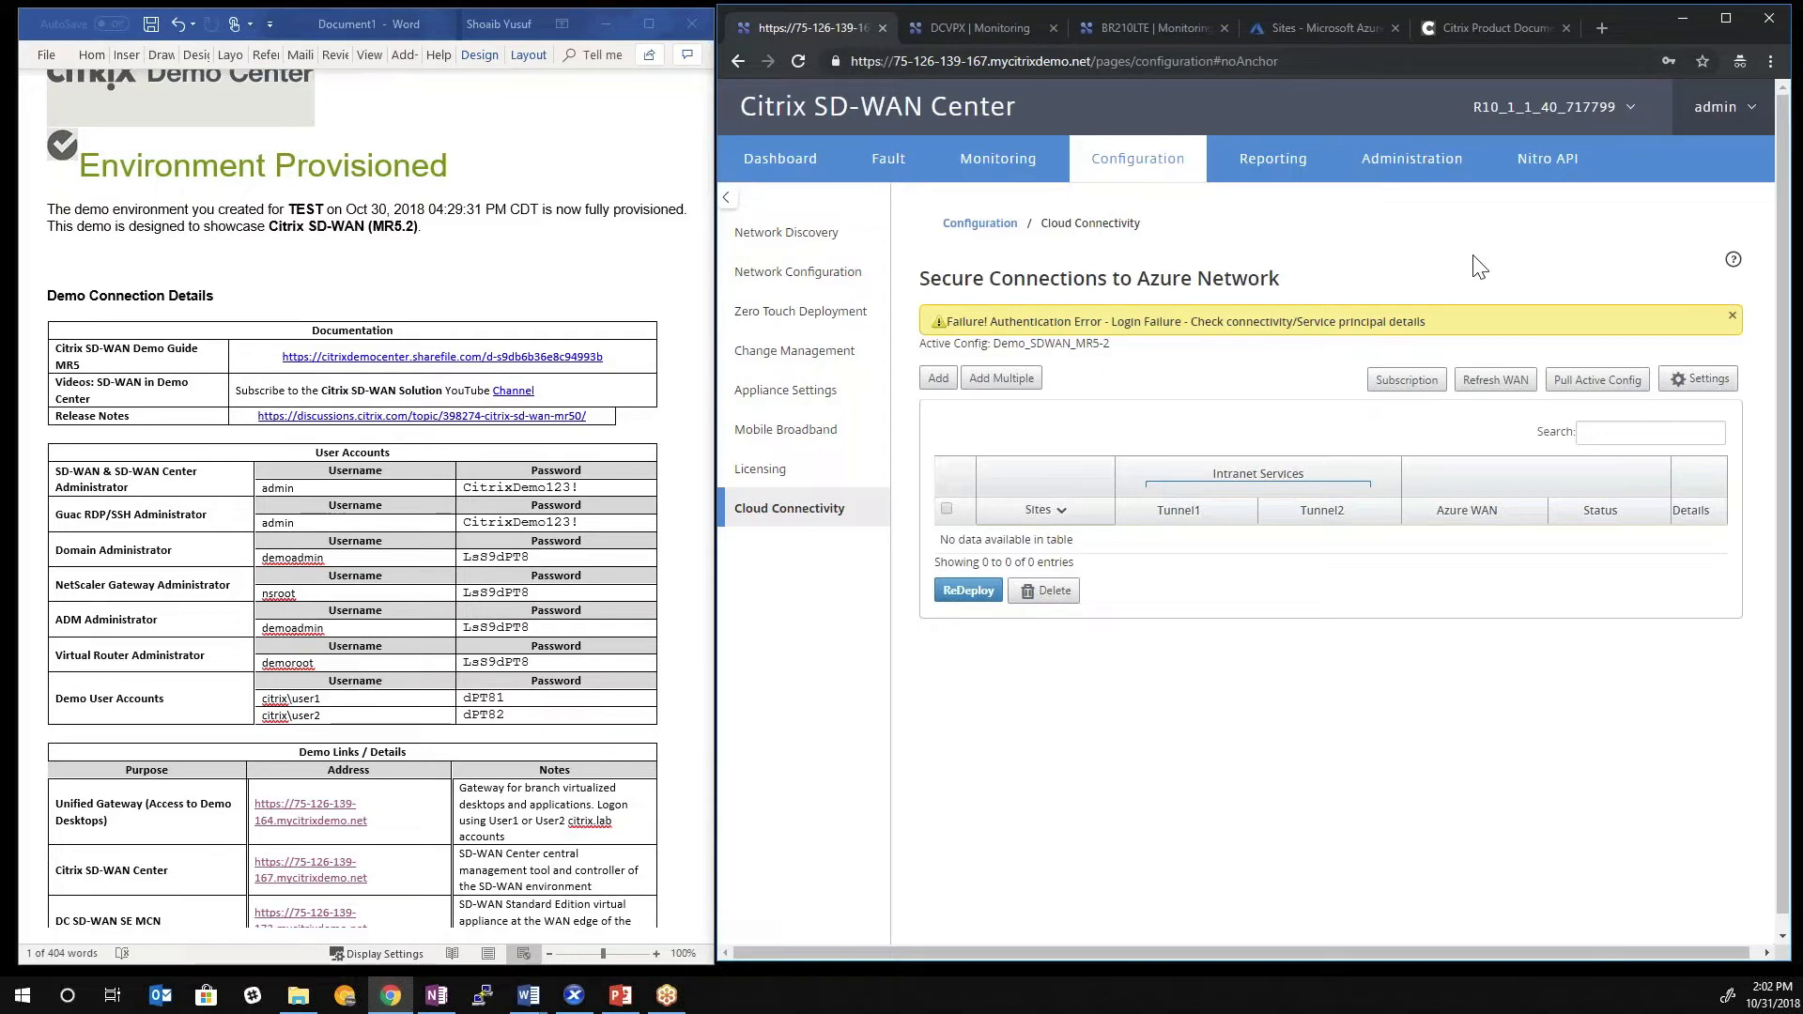
pyautogui.click(1404, 380)
# Paste the Azure Subscription ID and Tenant ID from the notes into the dialog.
pyautogui.click(1211, 392)
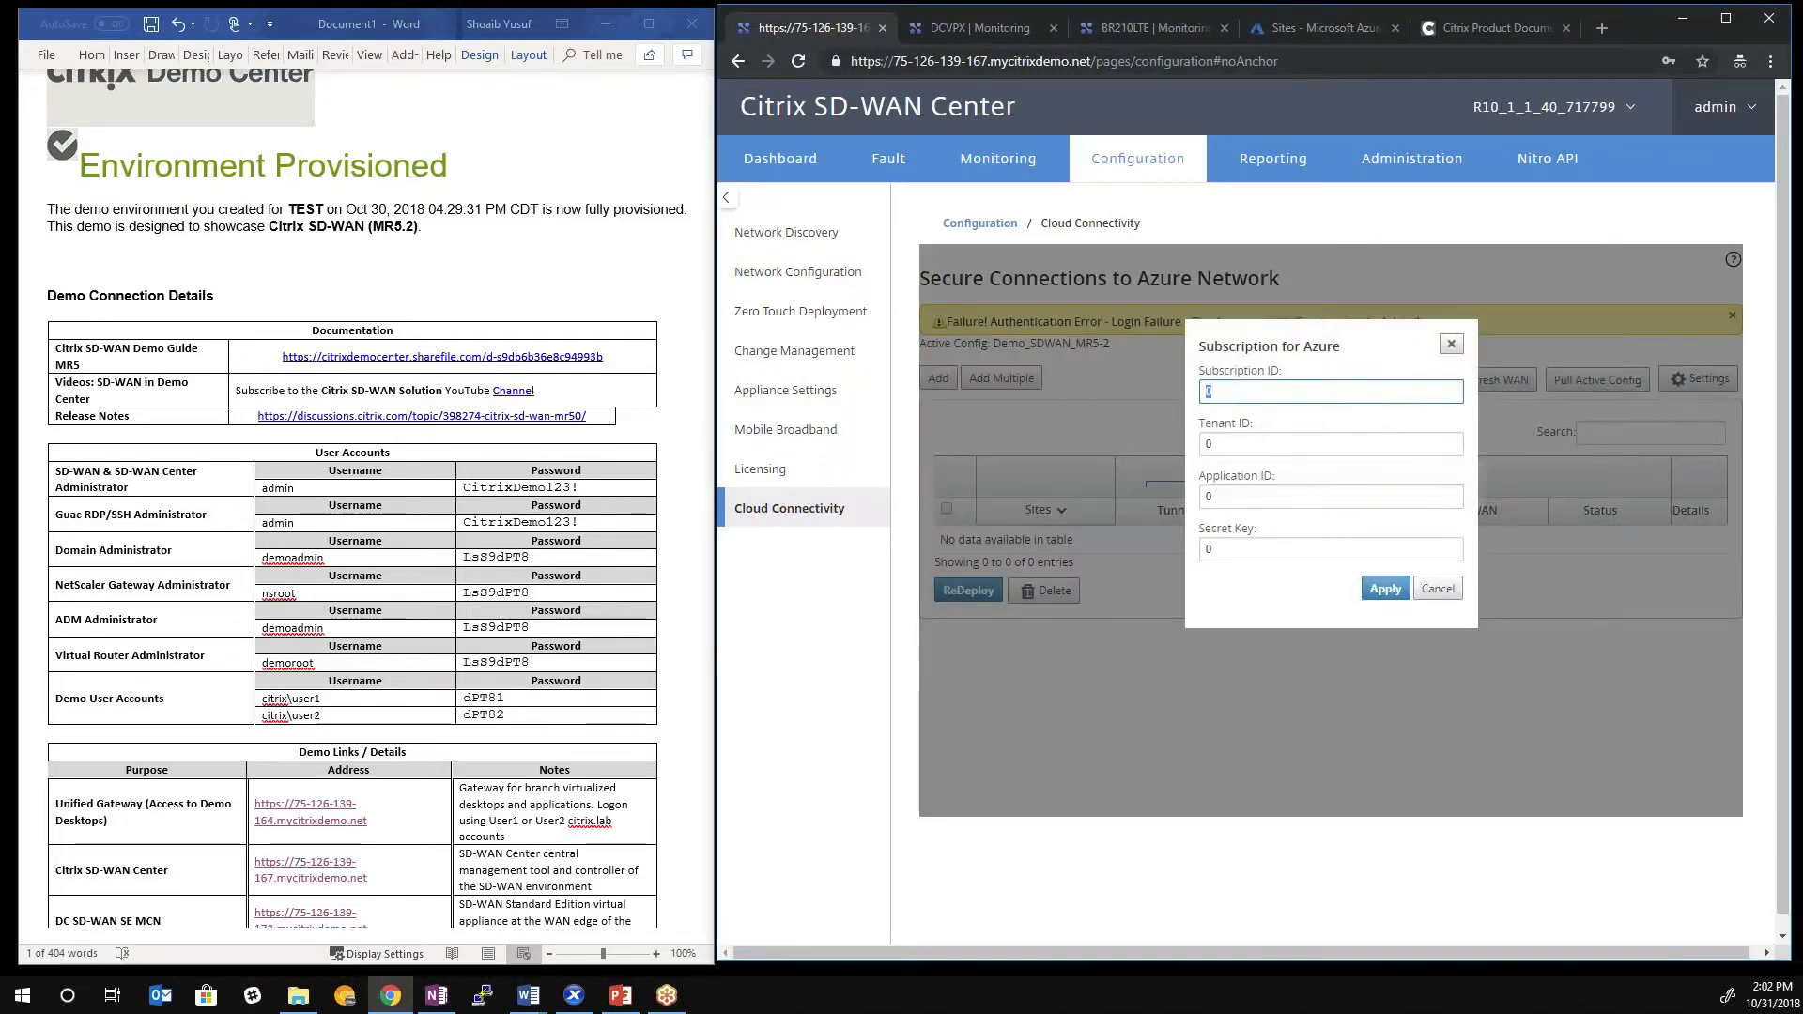
pyautogui.hotkey('alt', 'Tab')
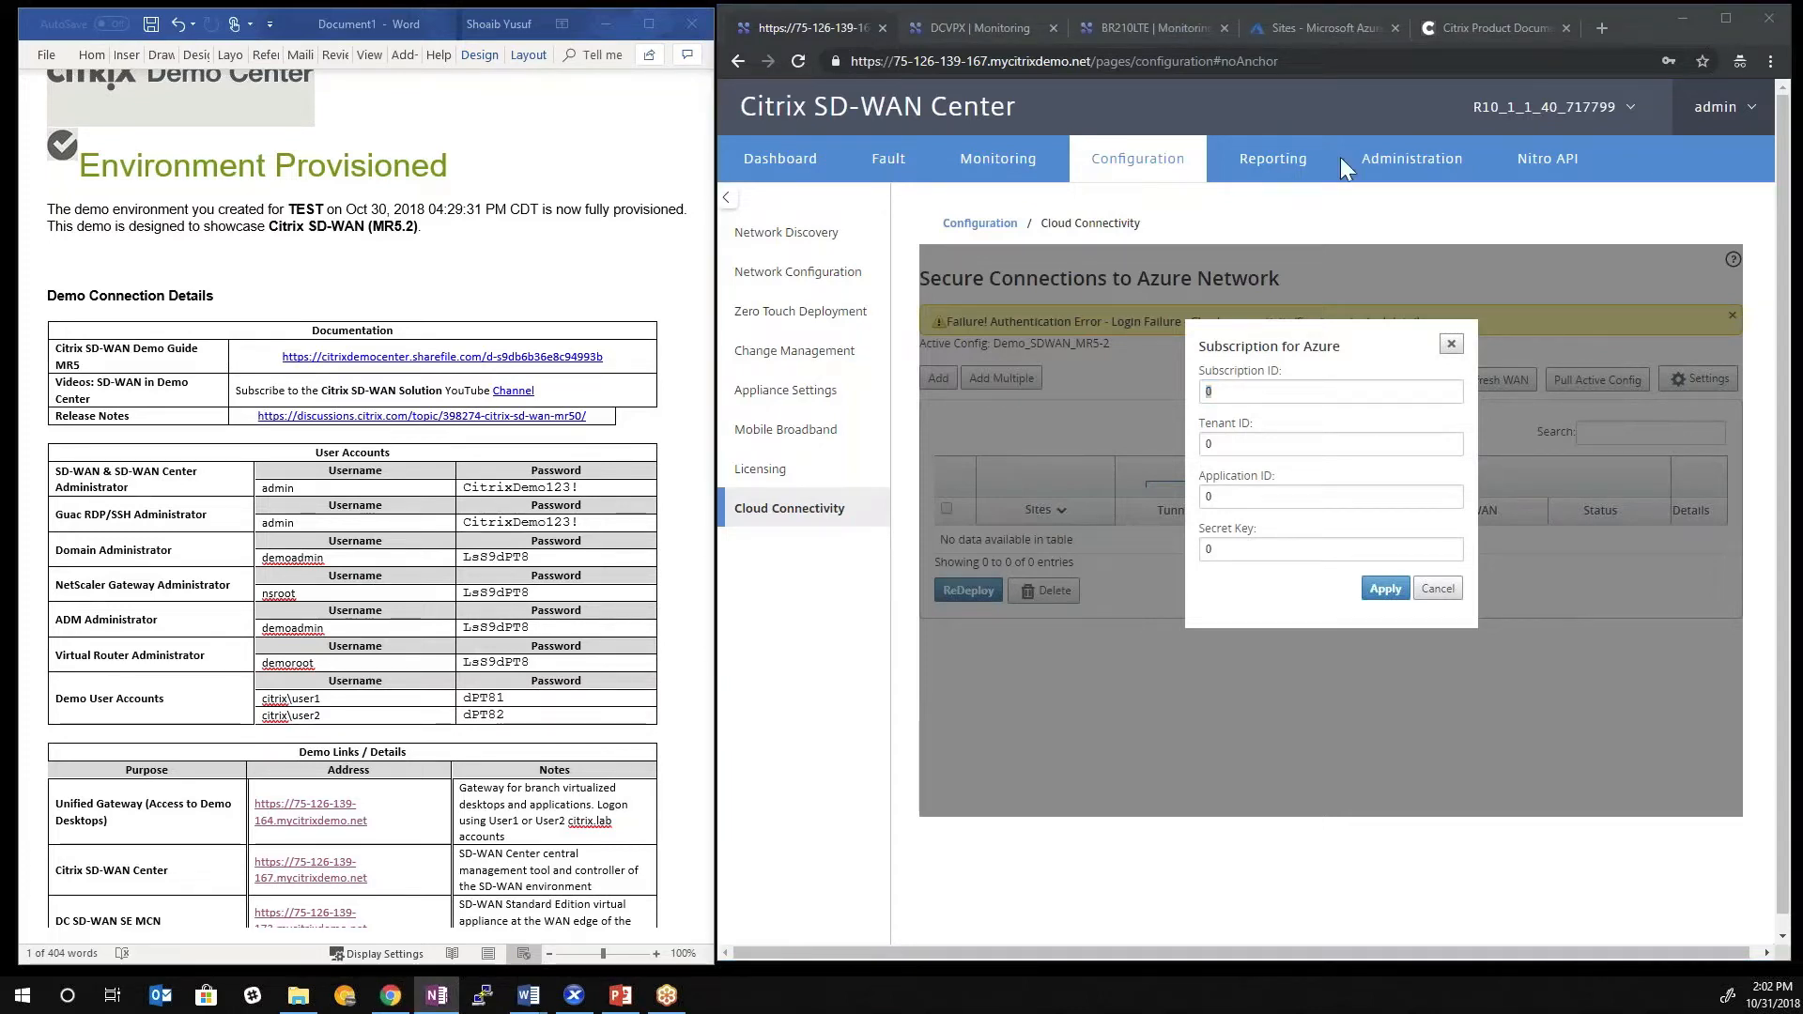
pyautogui.moveTo(1232, 393); pyautogui.dragTo(1179, 394)
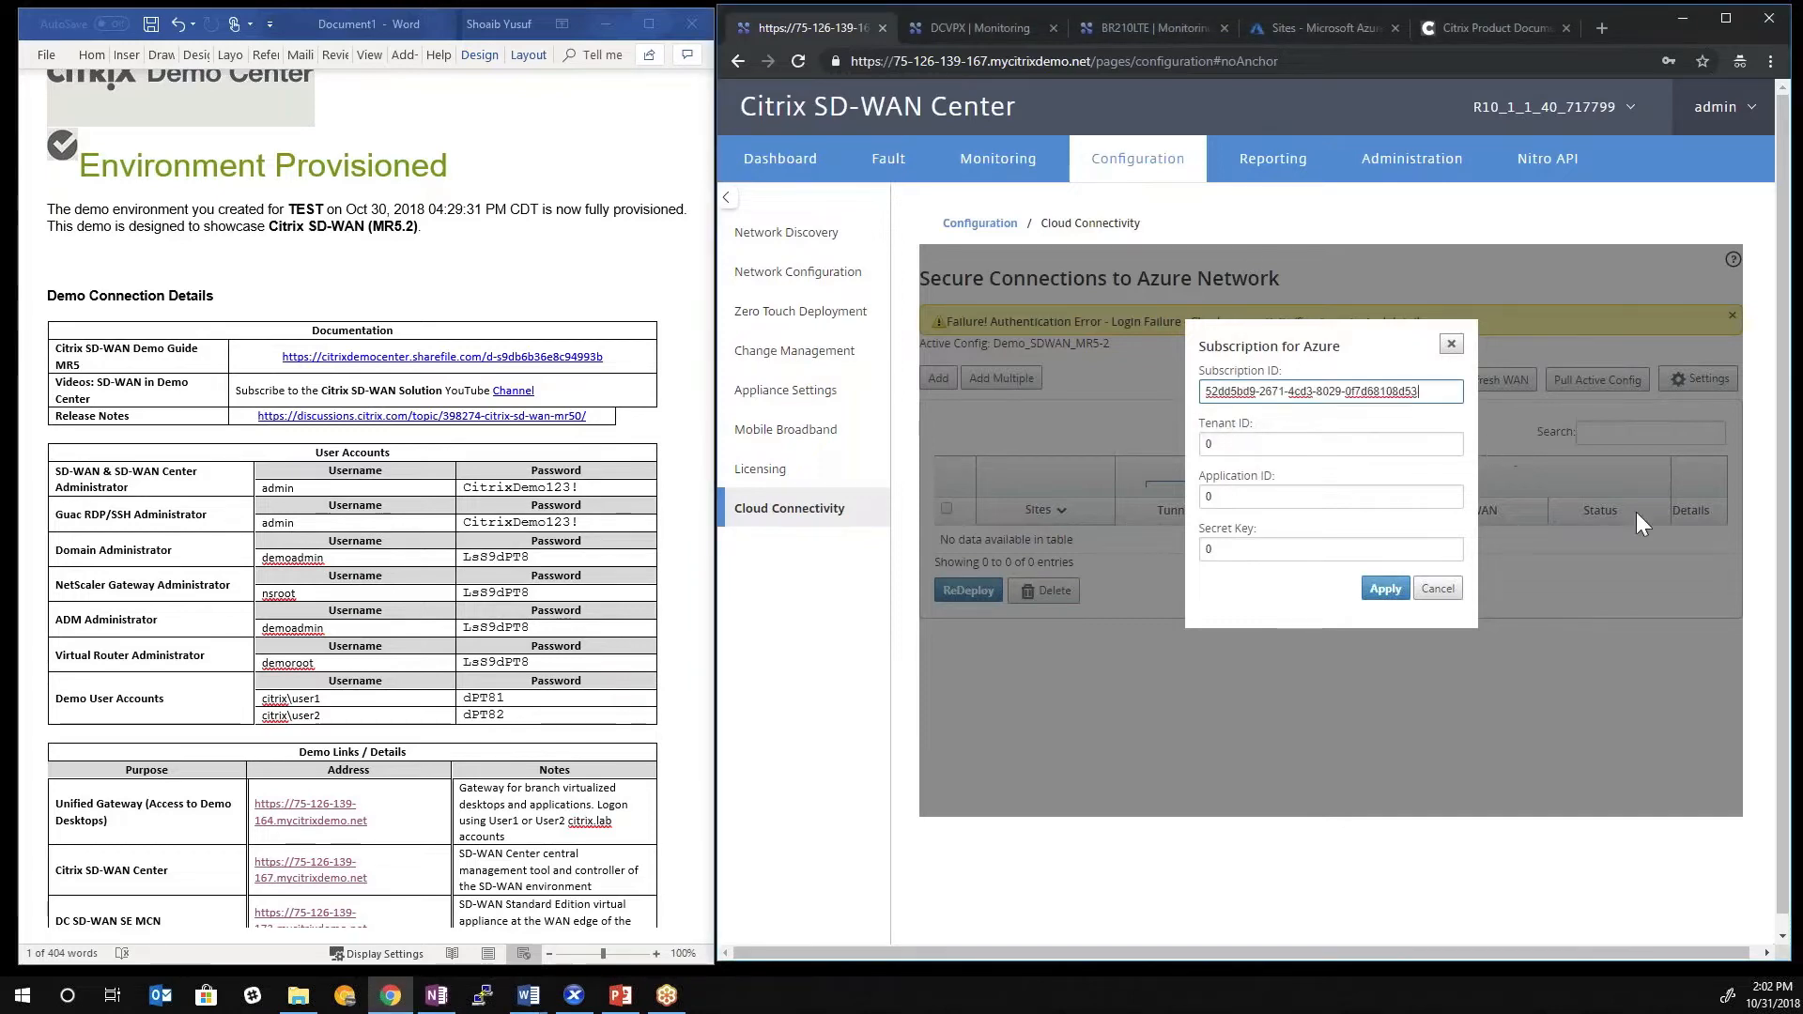
pyautogui.write('52dd5bd9-2671-4cd3-8029-0f7d68108d53')
pyautogui.hotkey('alt', 'Tab')
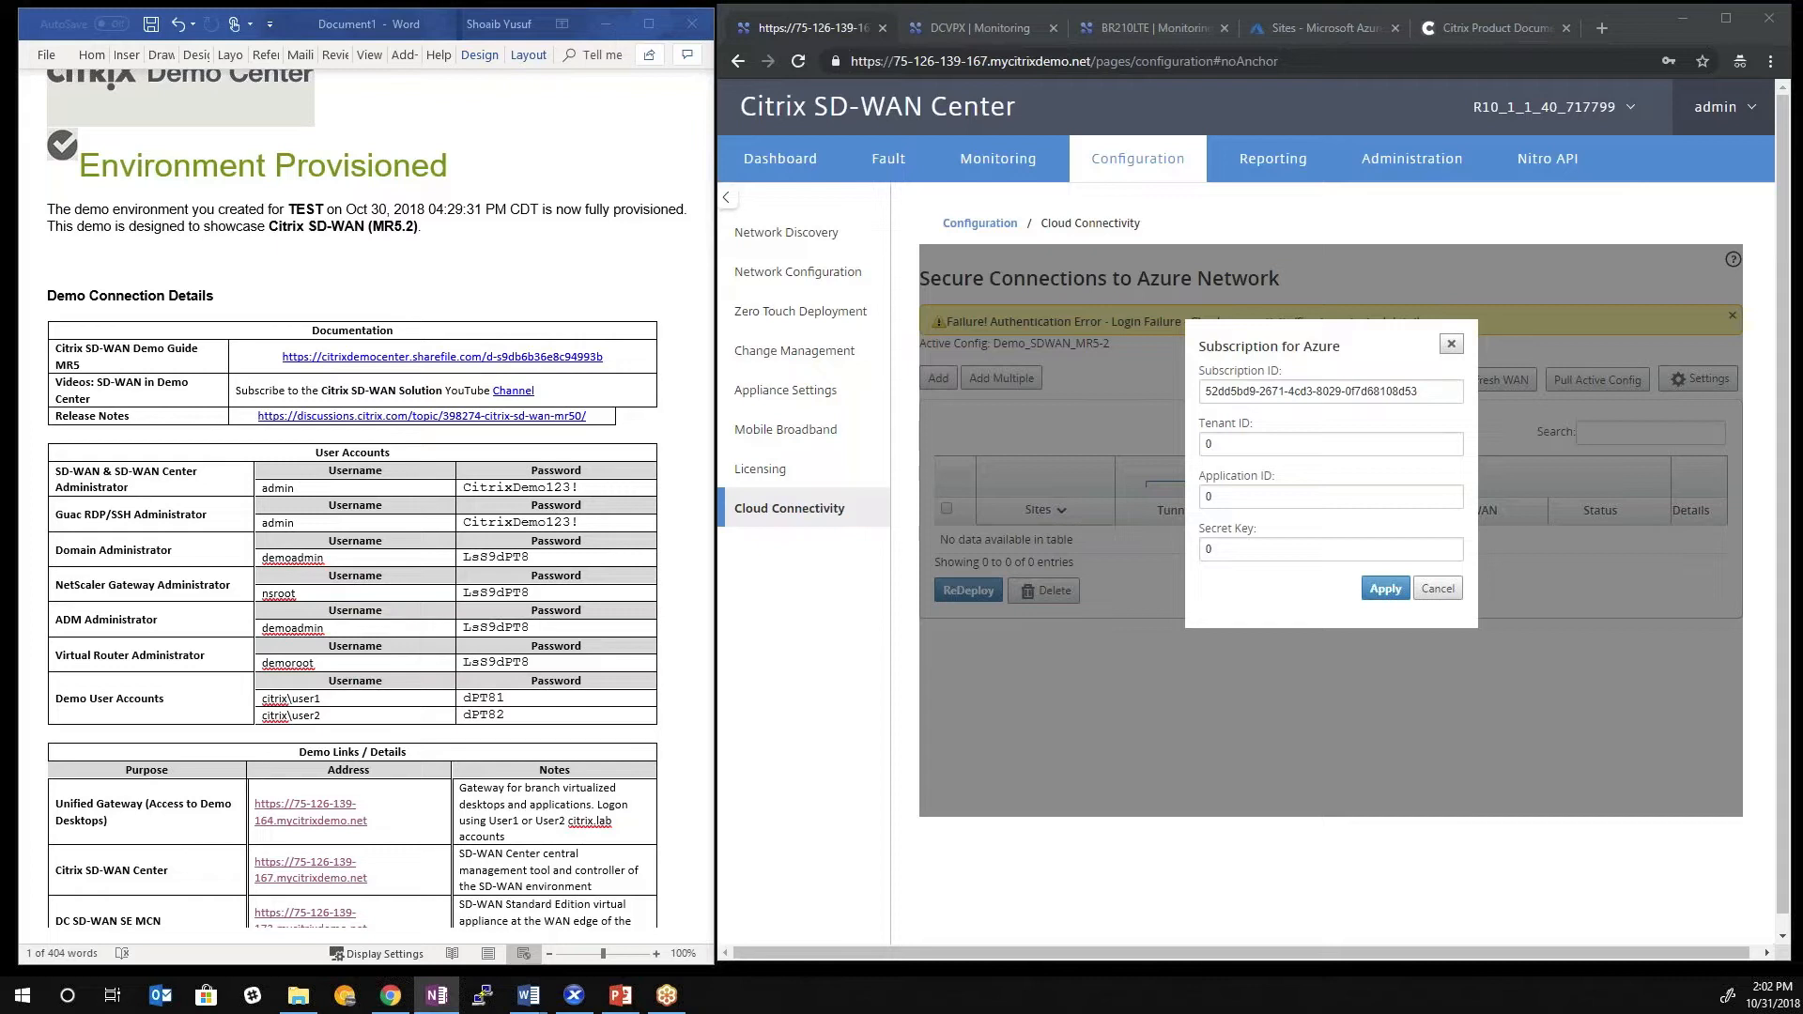
pyautogui.doubleClick(1212, 441)
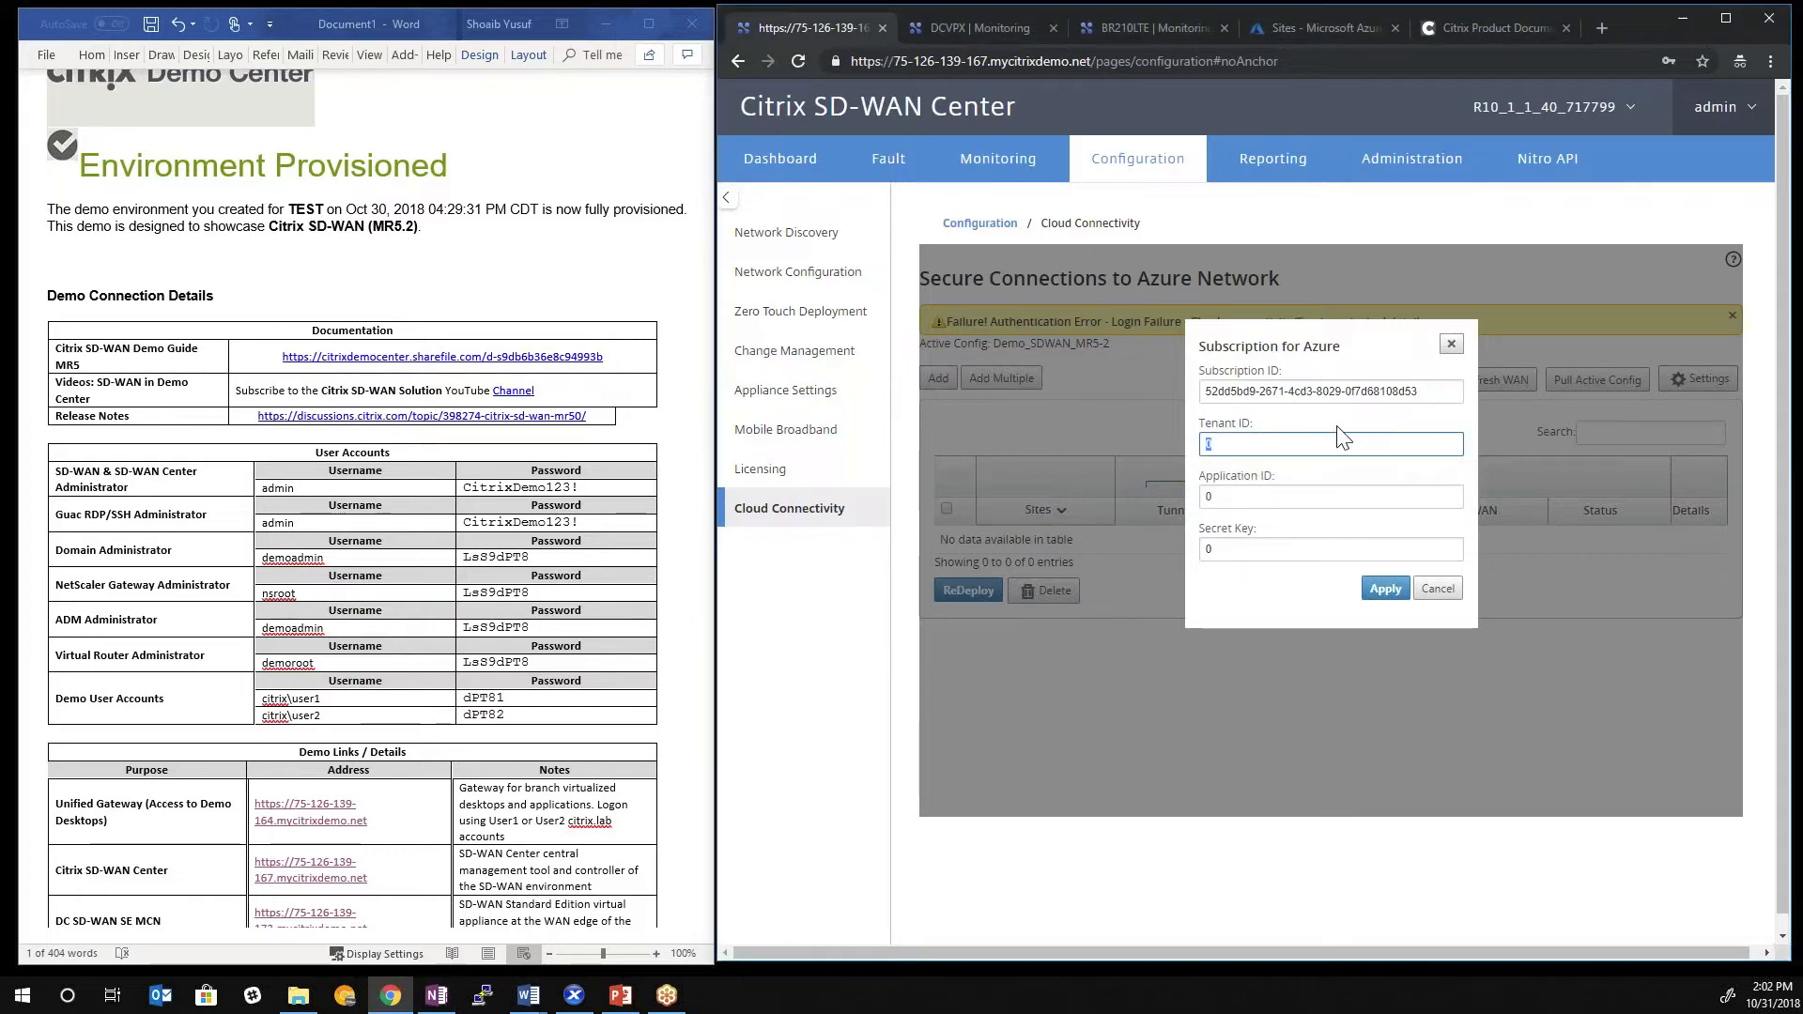
pyautogui.write('335836de-42ef-43a2-b145-348c2ee9ca5b')
# Paste the Application ID and Secret Key, then apply and confirm overwriting the saved details.
pyautogui.hotkey('alt', 'Tab')
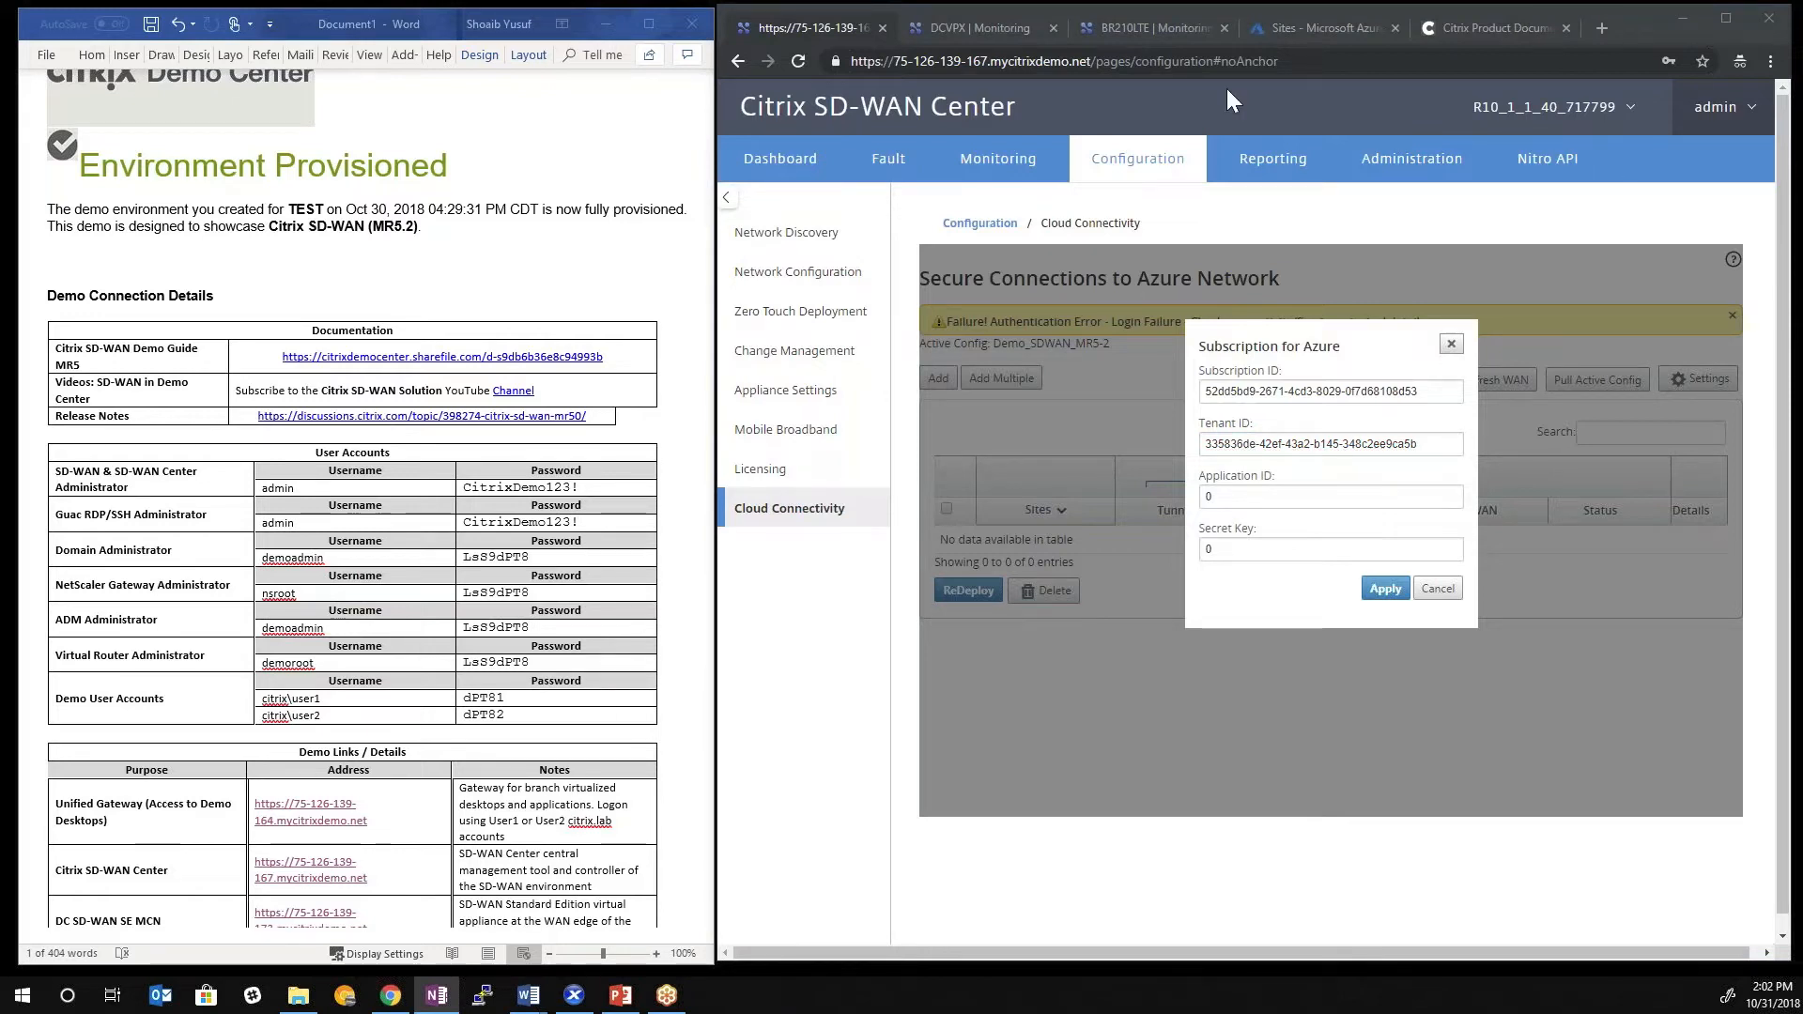
pyautogui.click(1214, 495)
pyautogui.write('a509dc5c-e582-4f39-81ff-eb67b5b1091b')
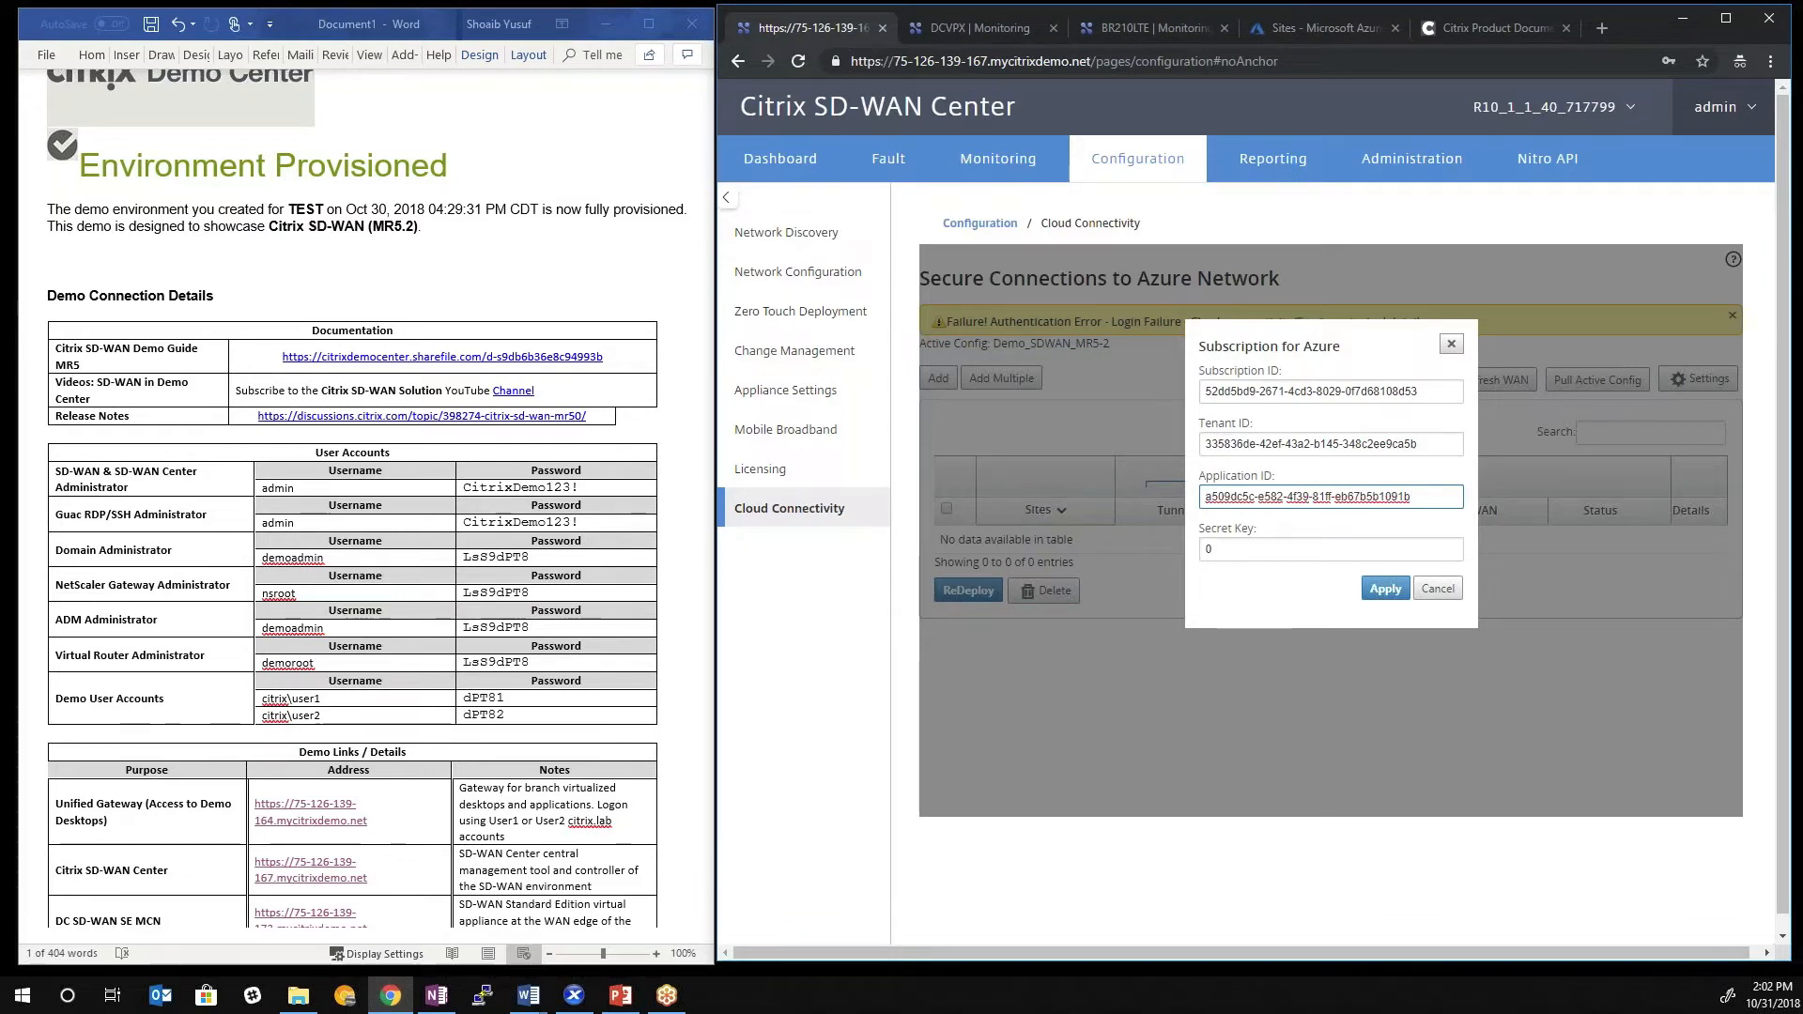
pyautogui.hotkey('alt', 'Tab')
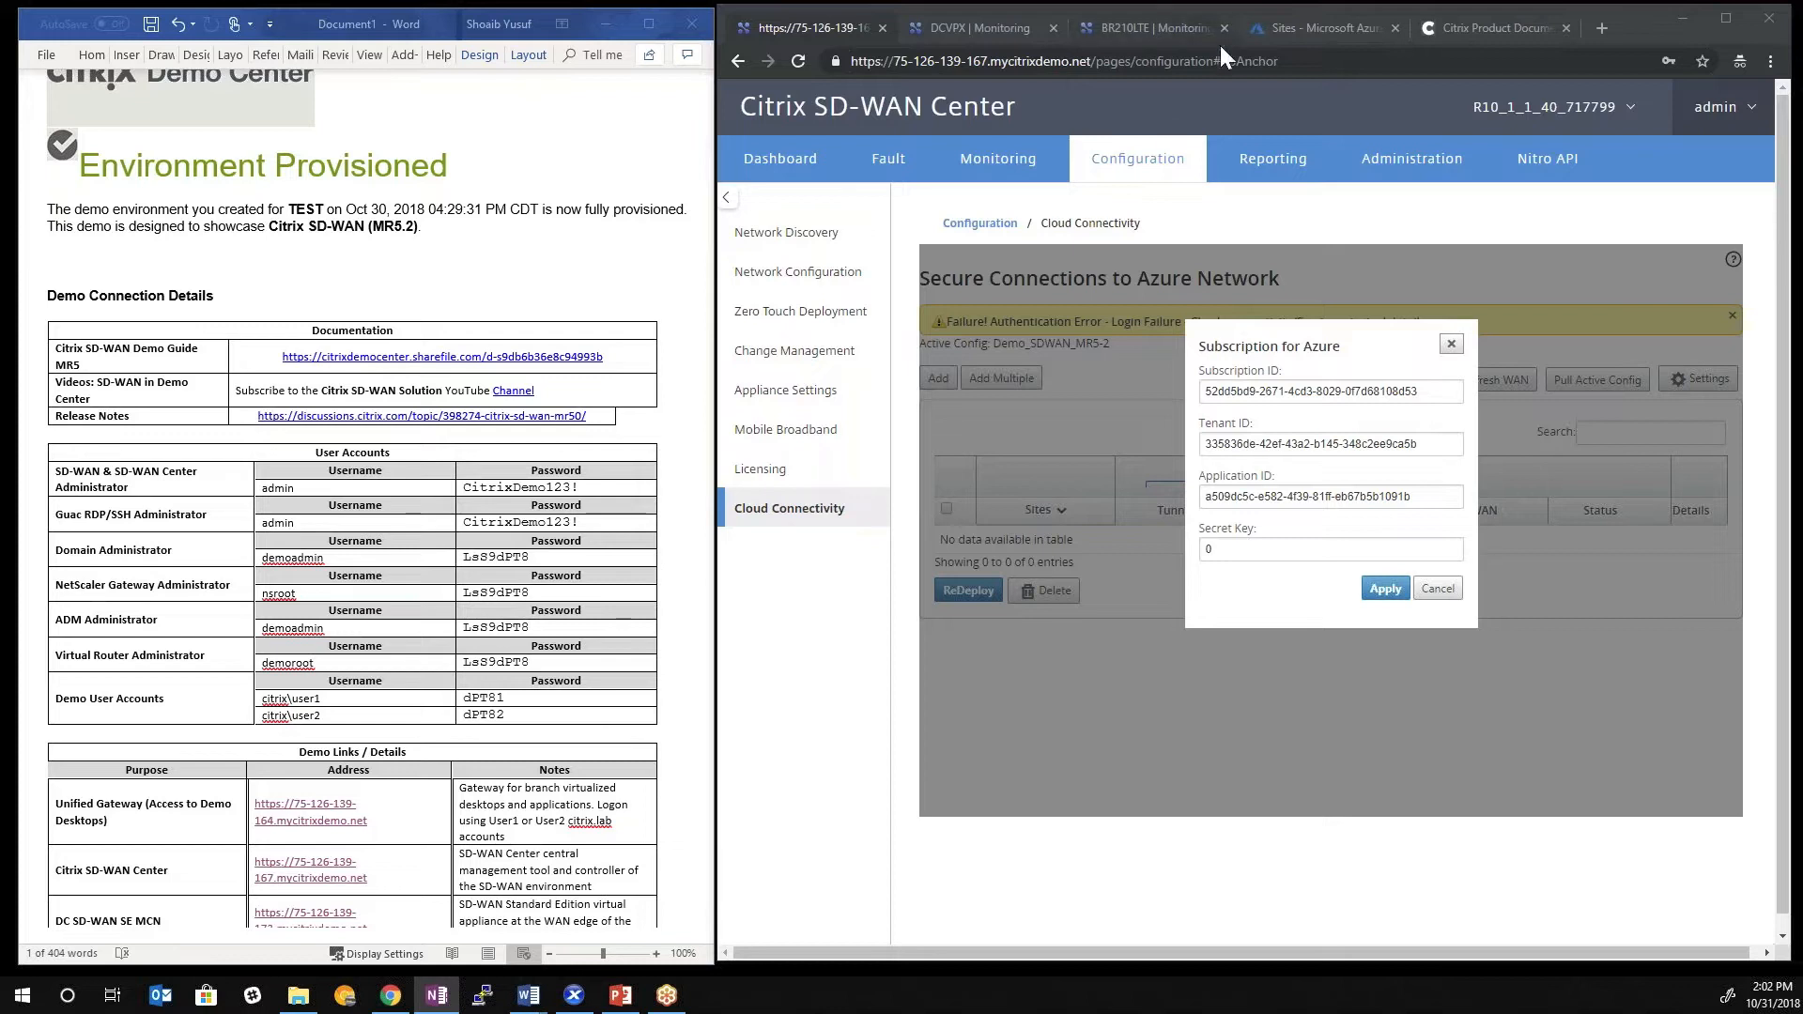
pyautogui.click(1228, 550)
pyautogui.doubleClick(1229, 549)
pyautogui.hotkey('ctrl', 'v')
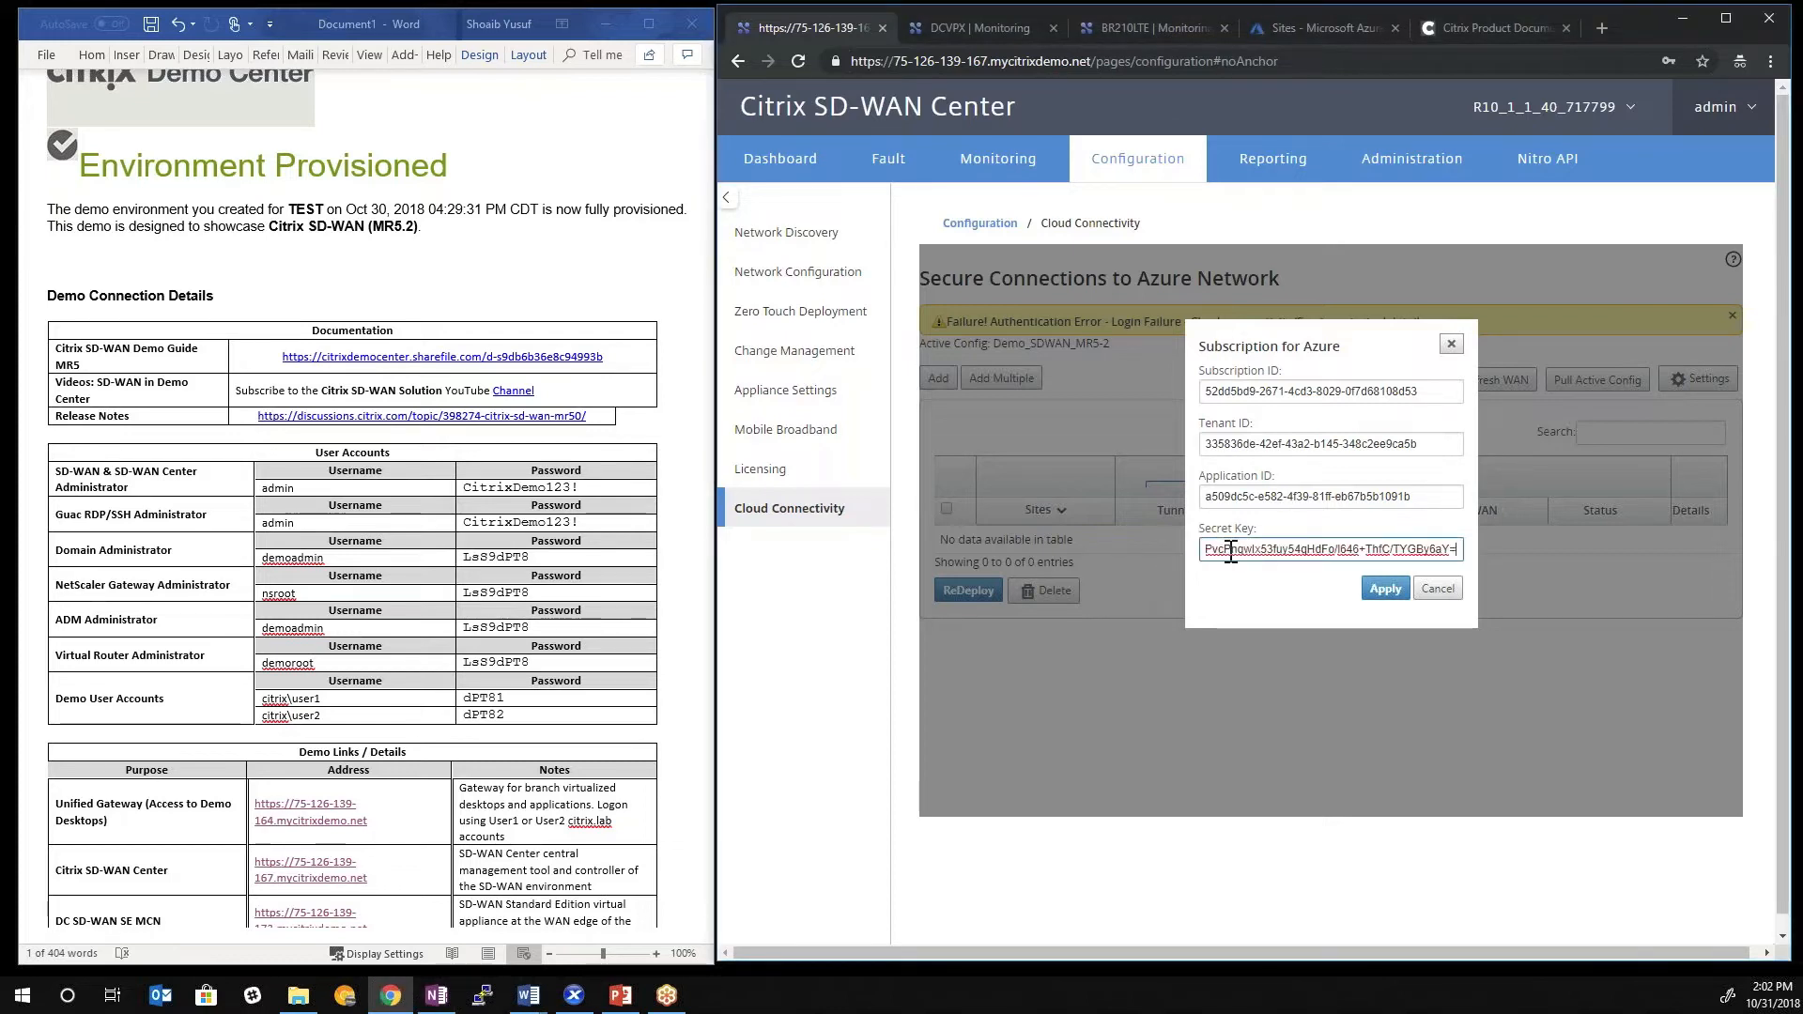
pyautogui.click(1386, 592)
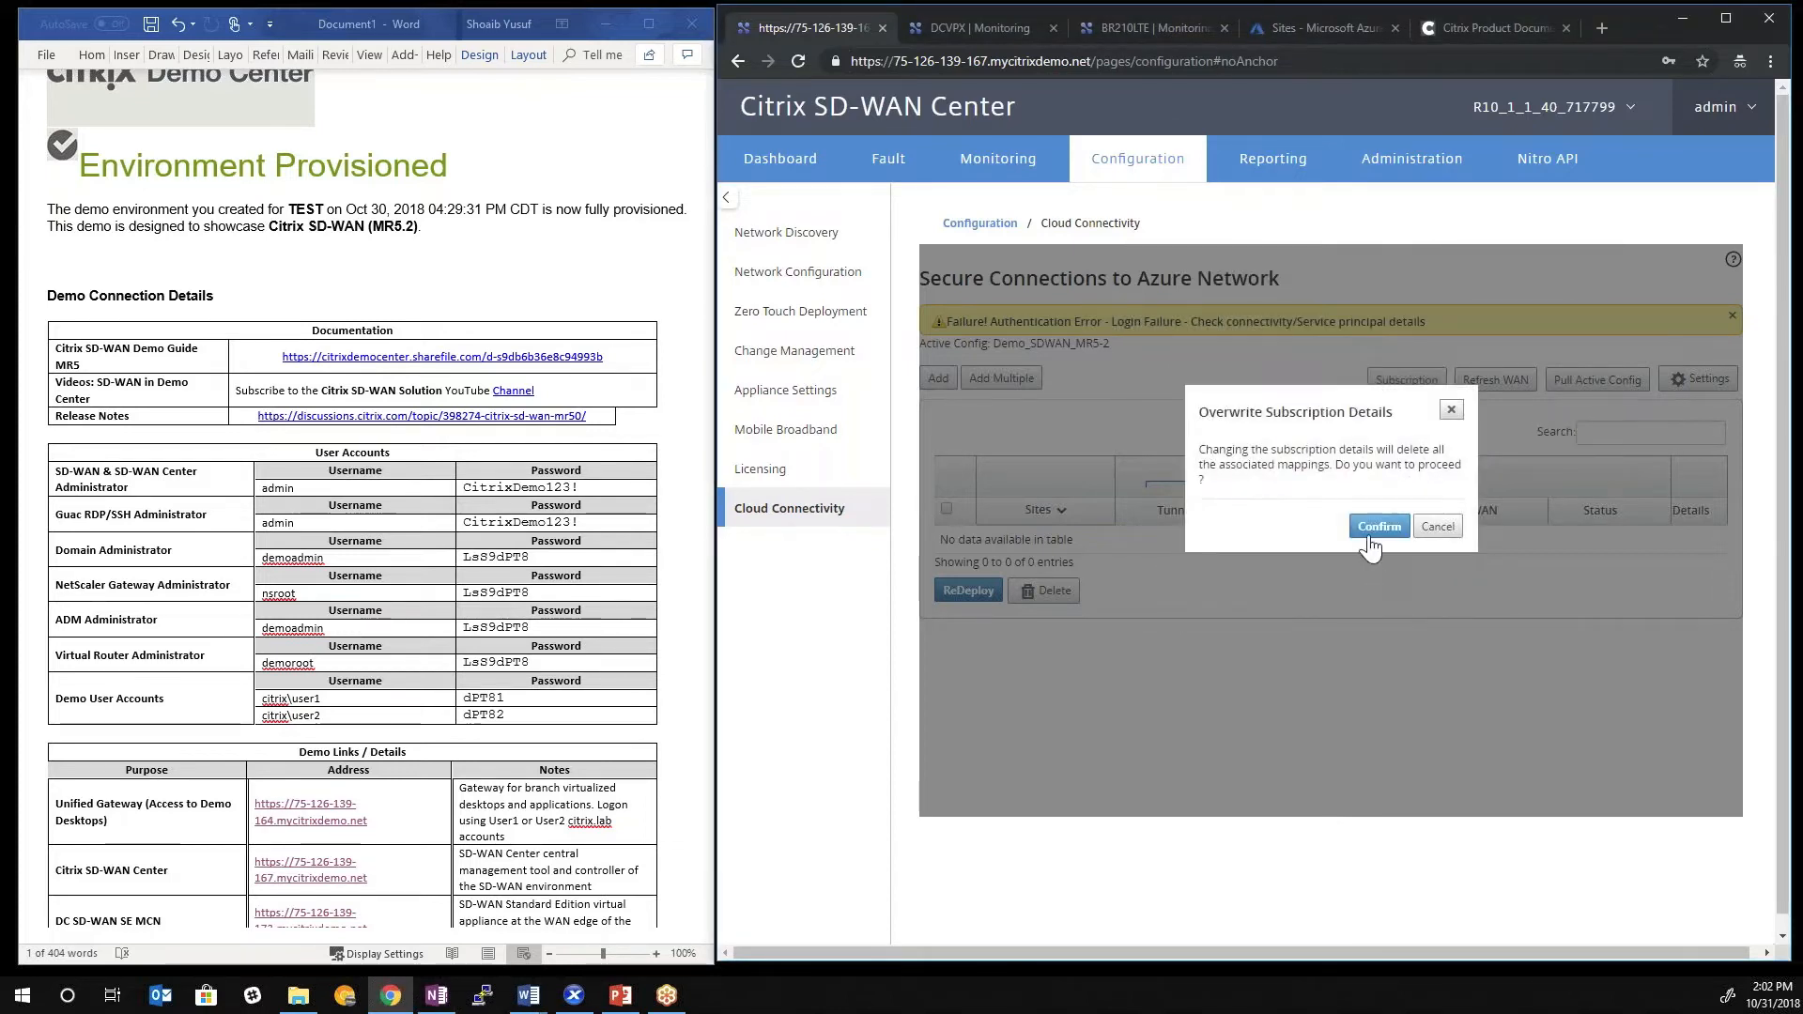
pyautogui.click(1364, 530)
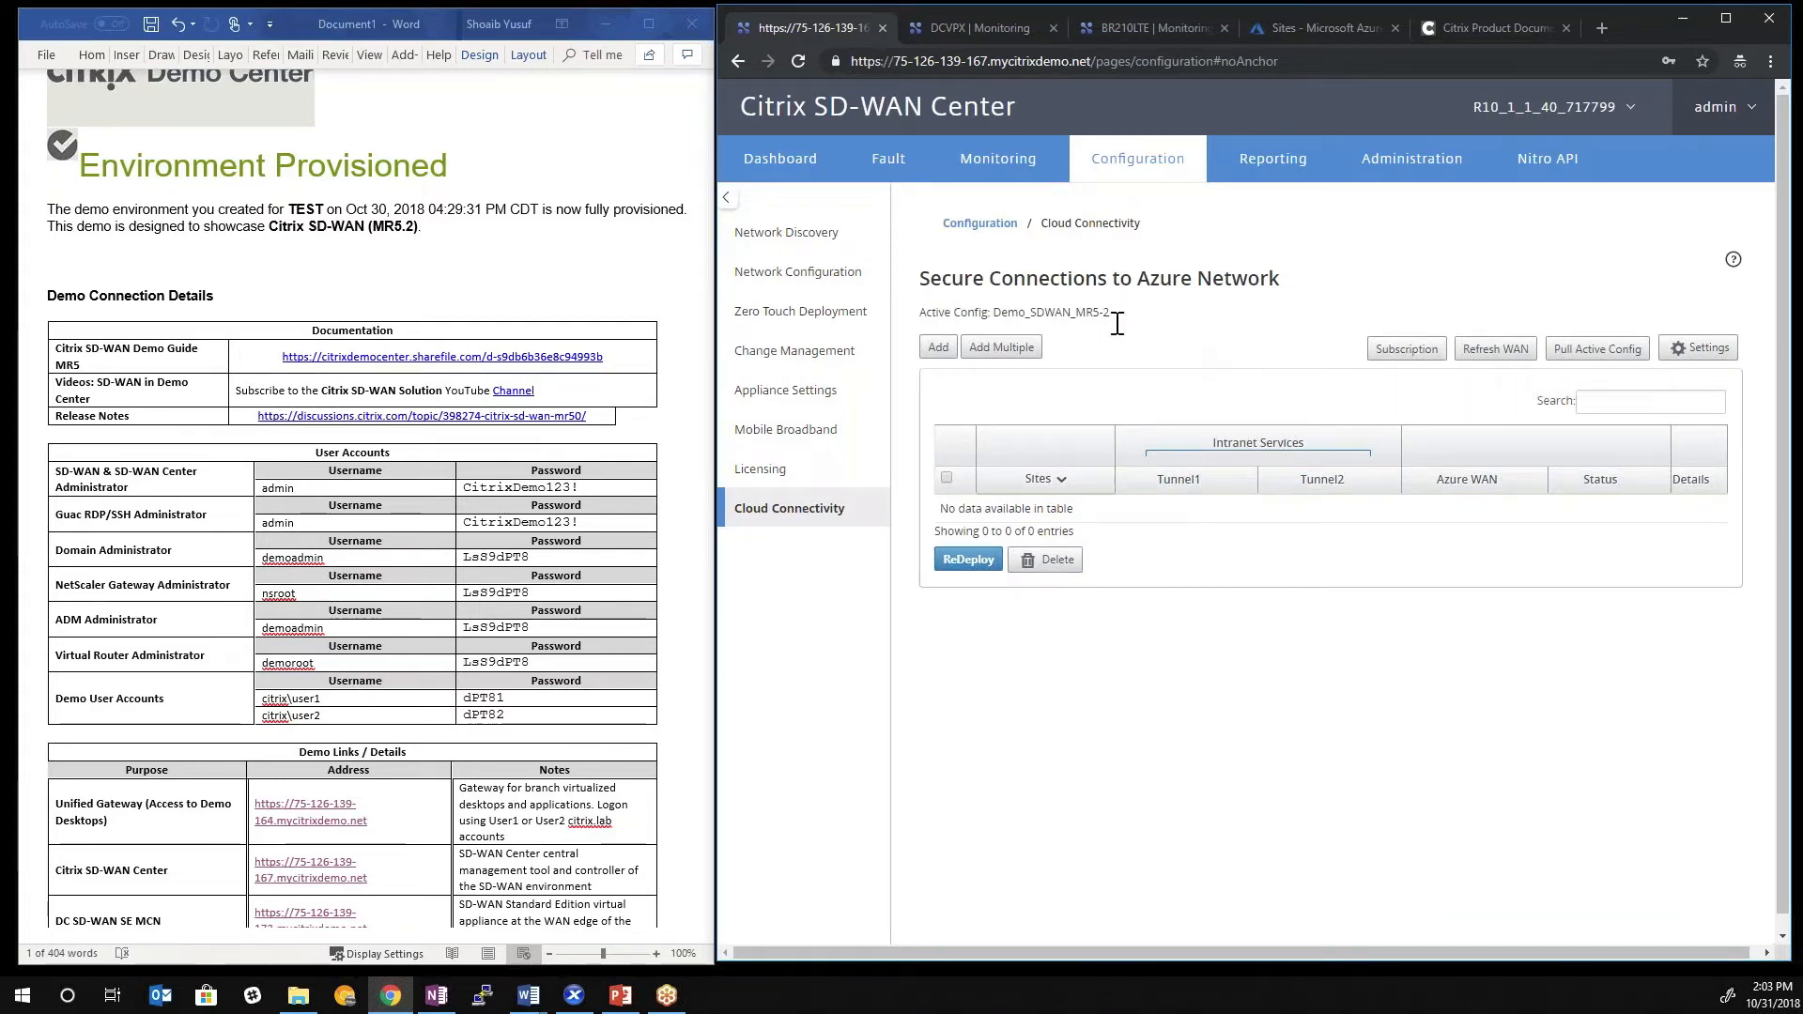
# Search the Citrix documentation for 'azure zero touch' and open the Azure Deployment with Zero Touch article.
pyautogui.click(1502, 22)
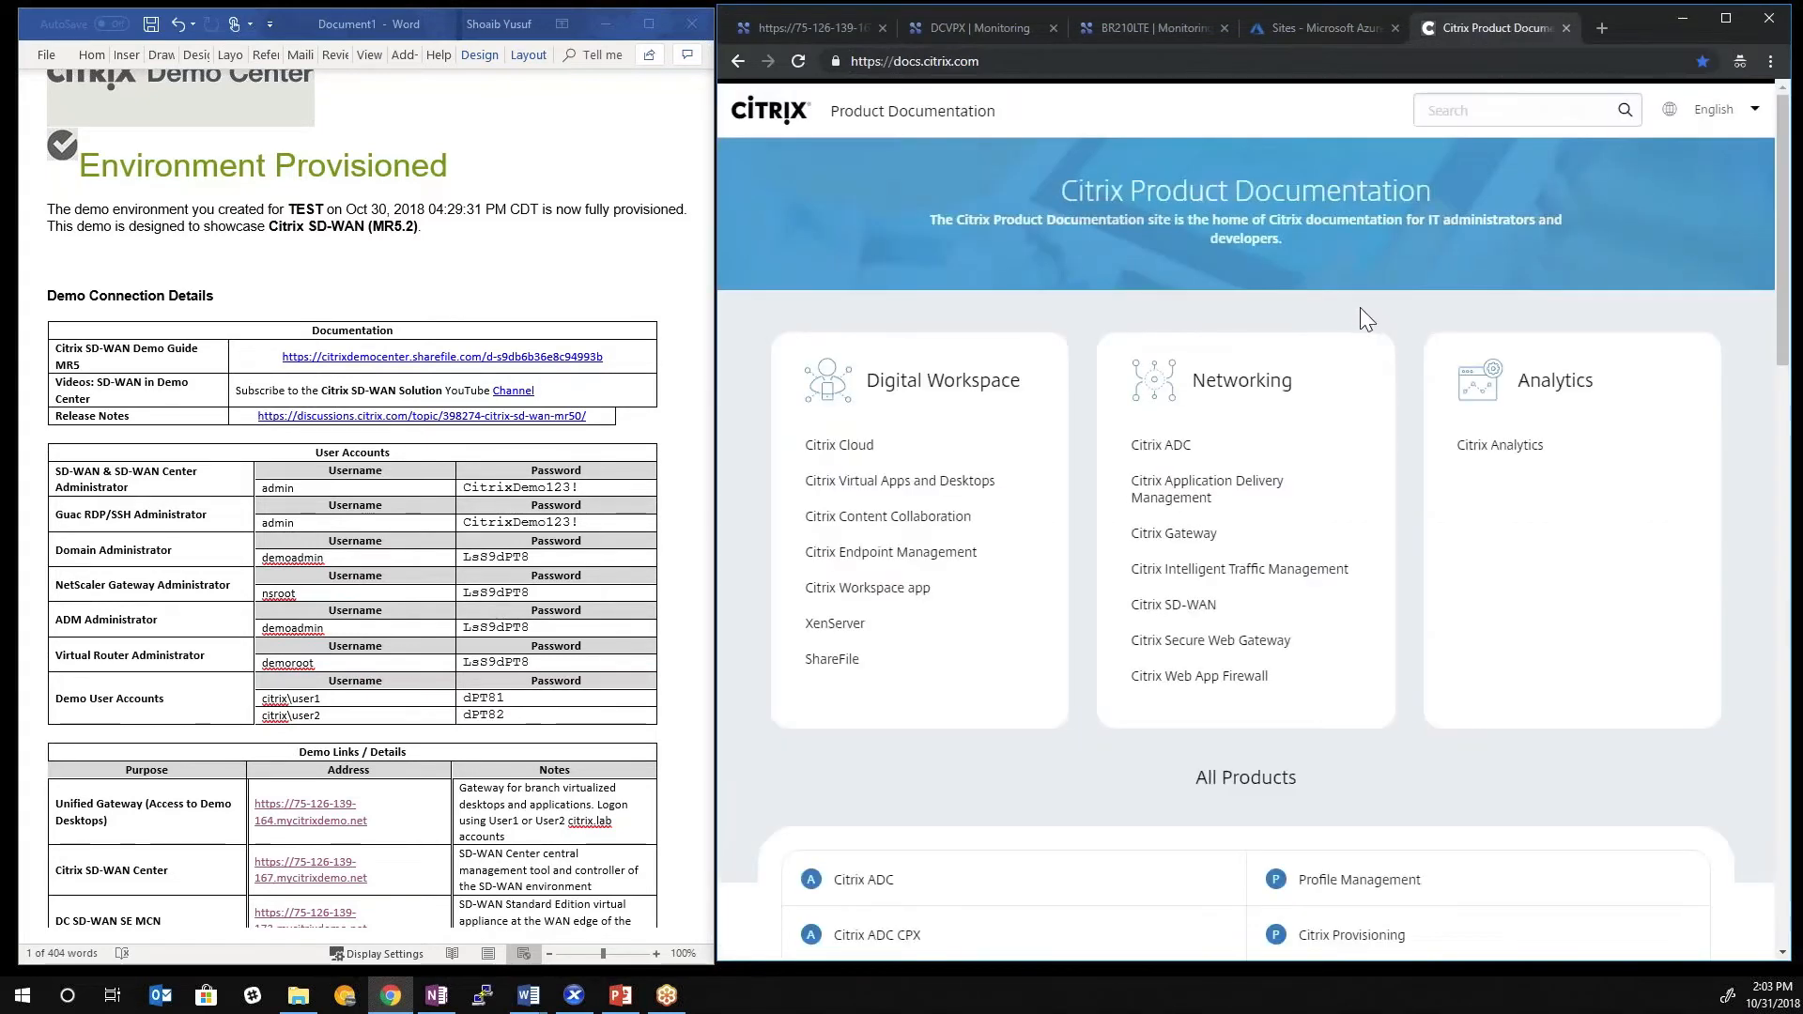
pyautogui.click(1439, 110)
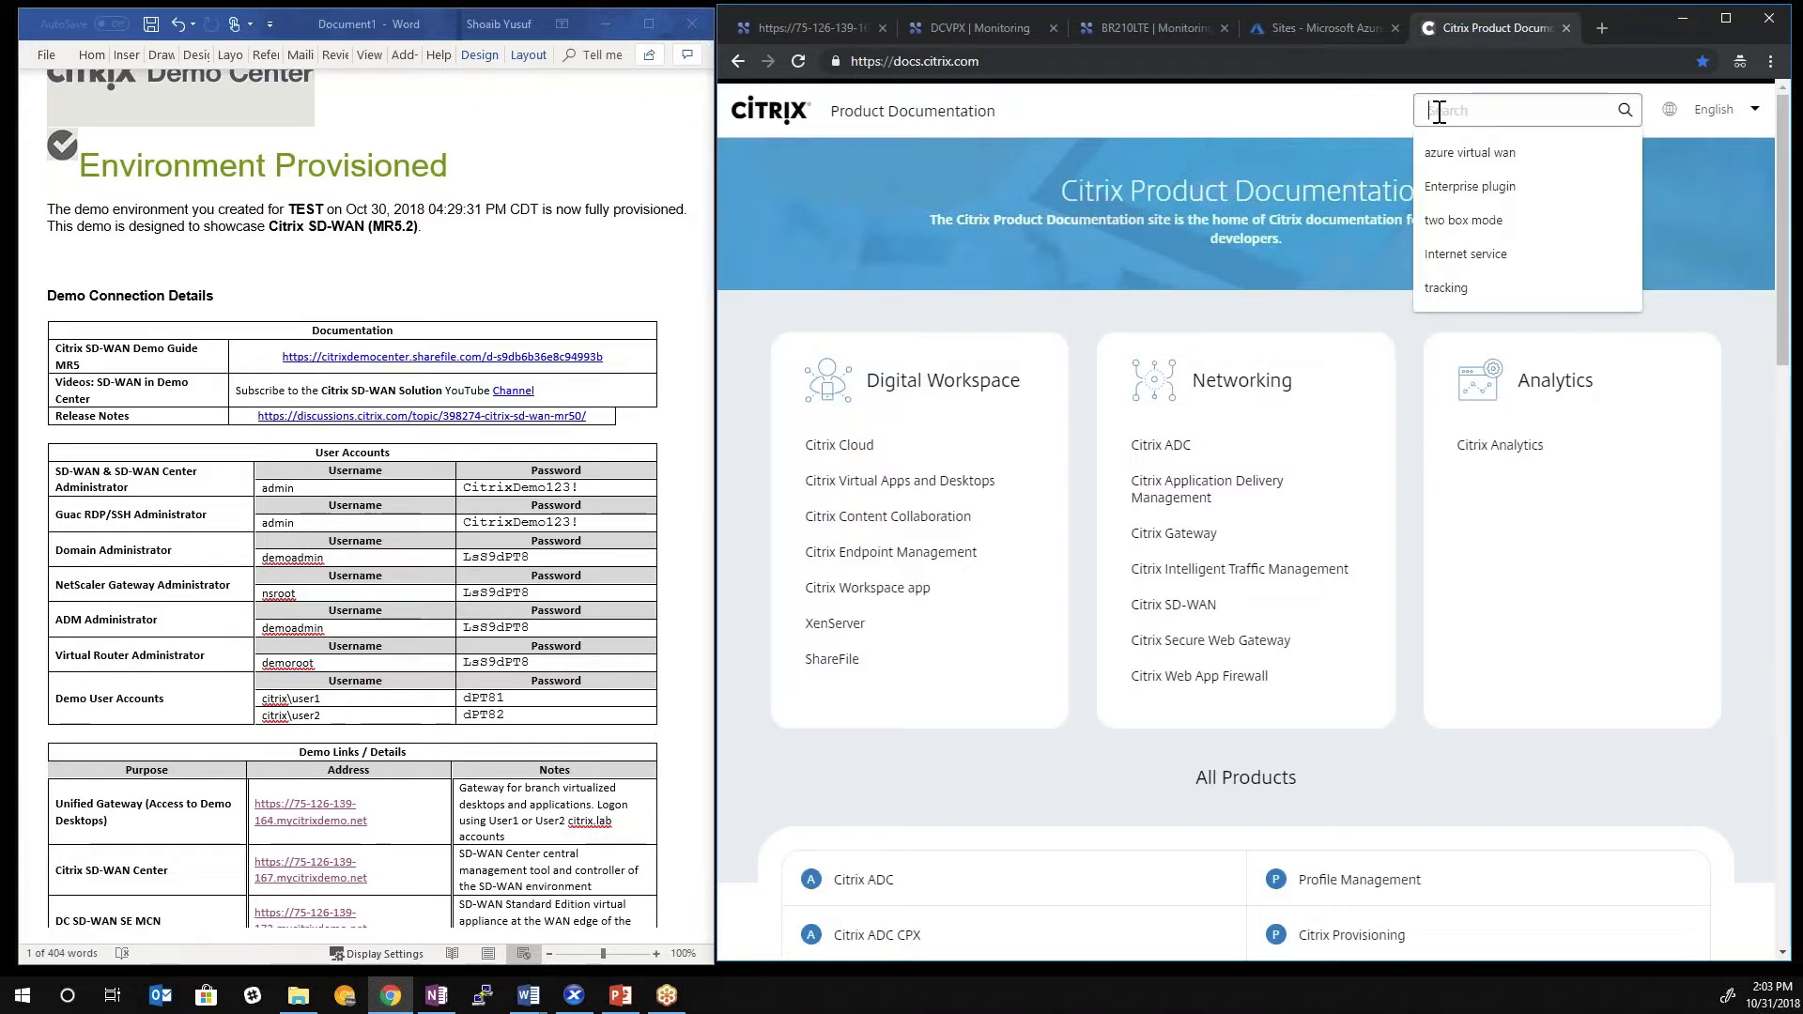
pyautogui.write('a')
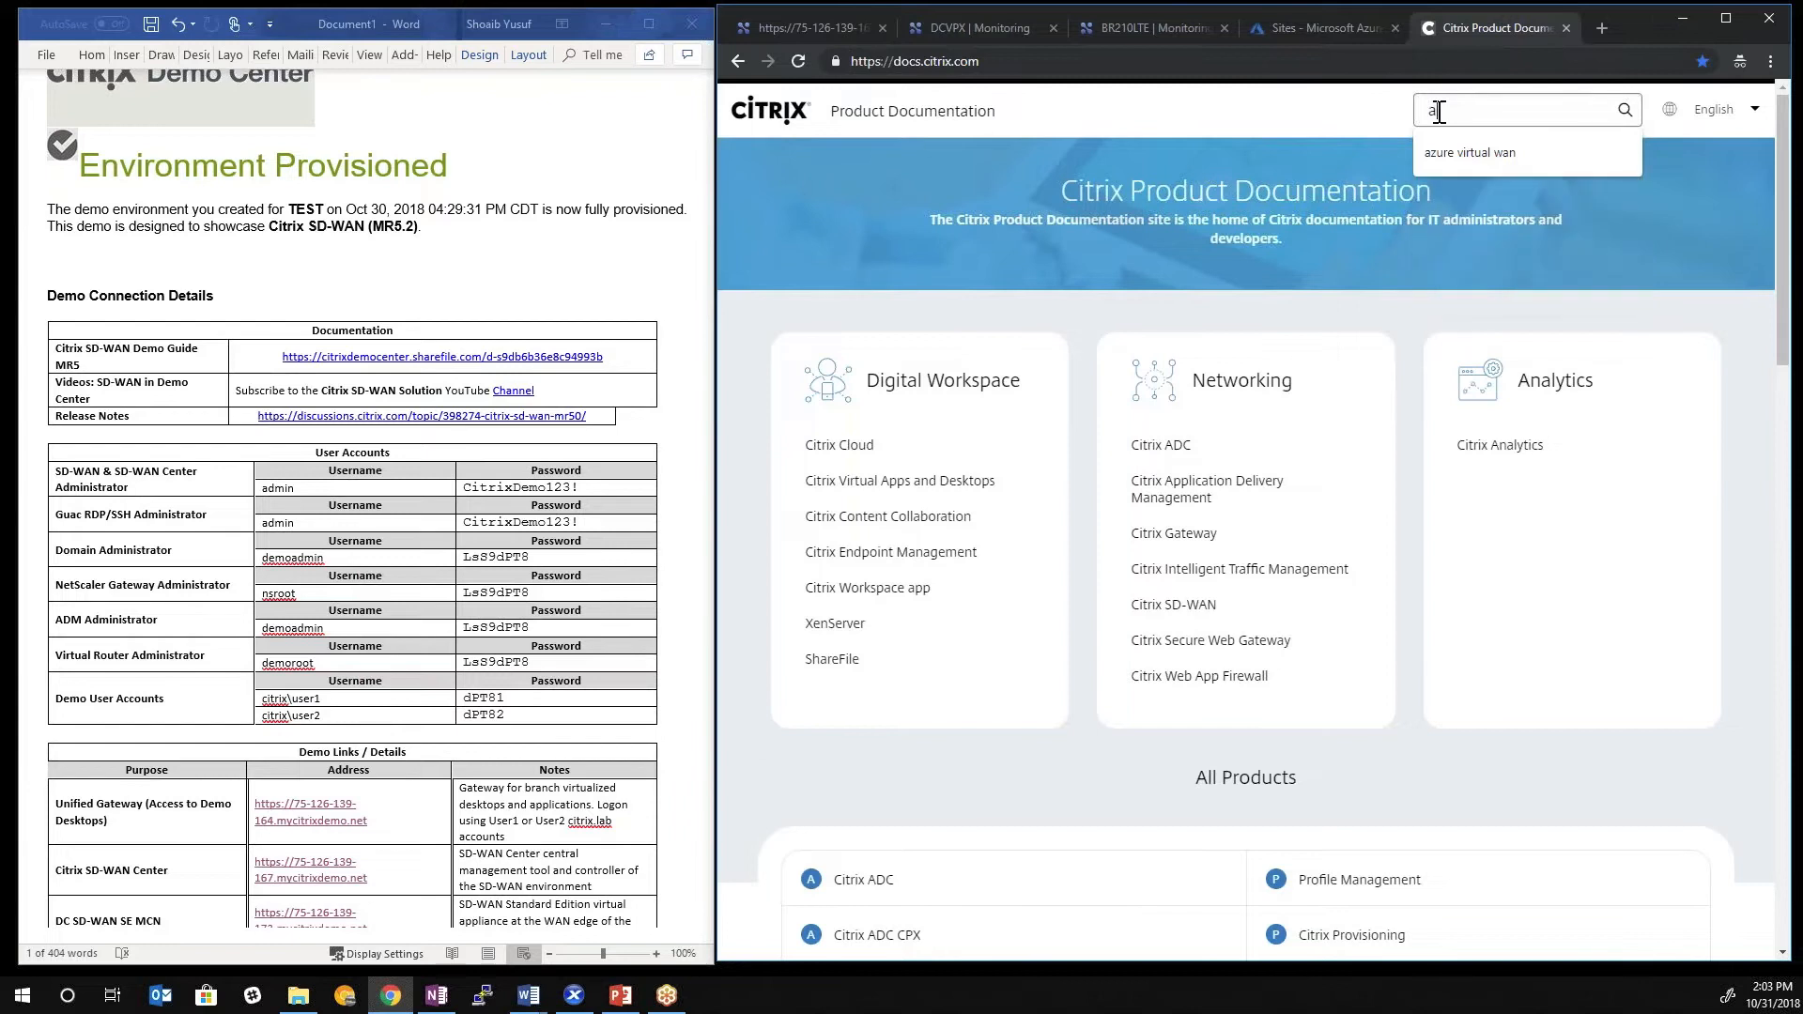
pyautogui.write('zure z')
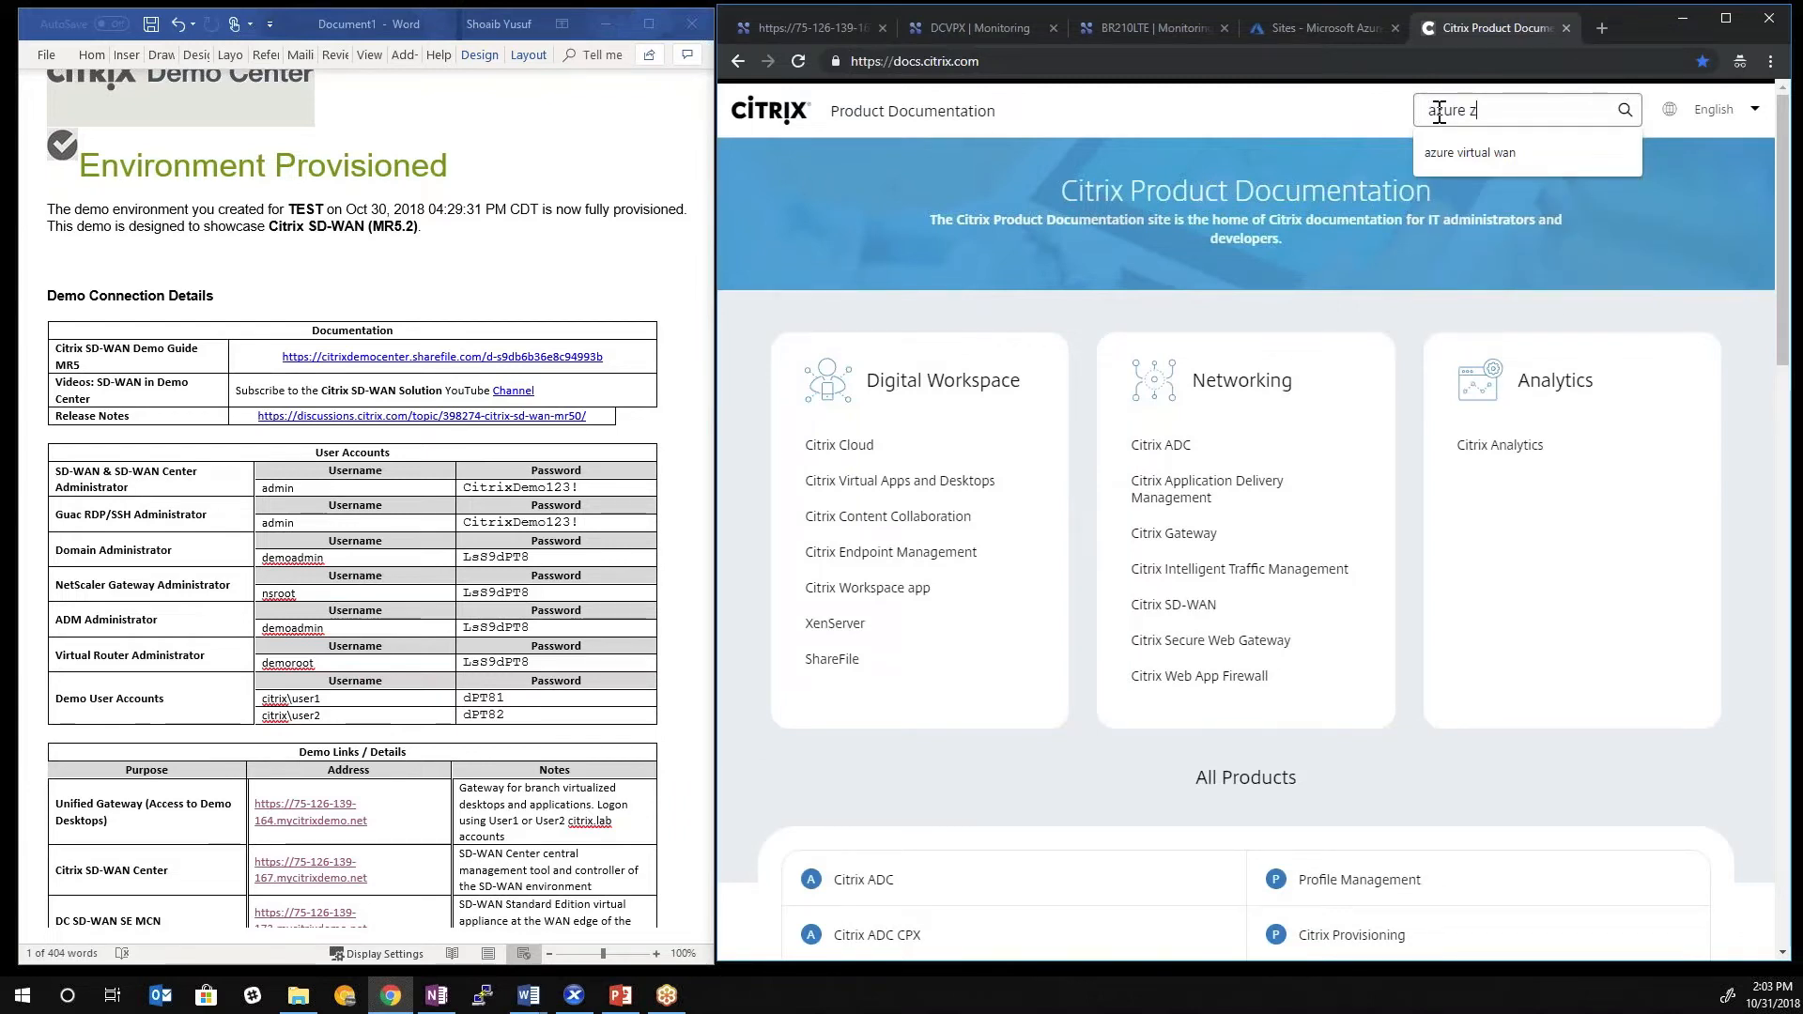
pyautogui.write('ero touch')
pyautogui.press('Return')
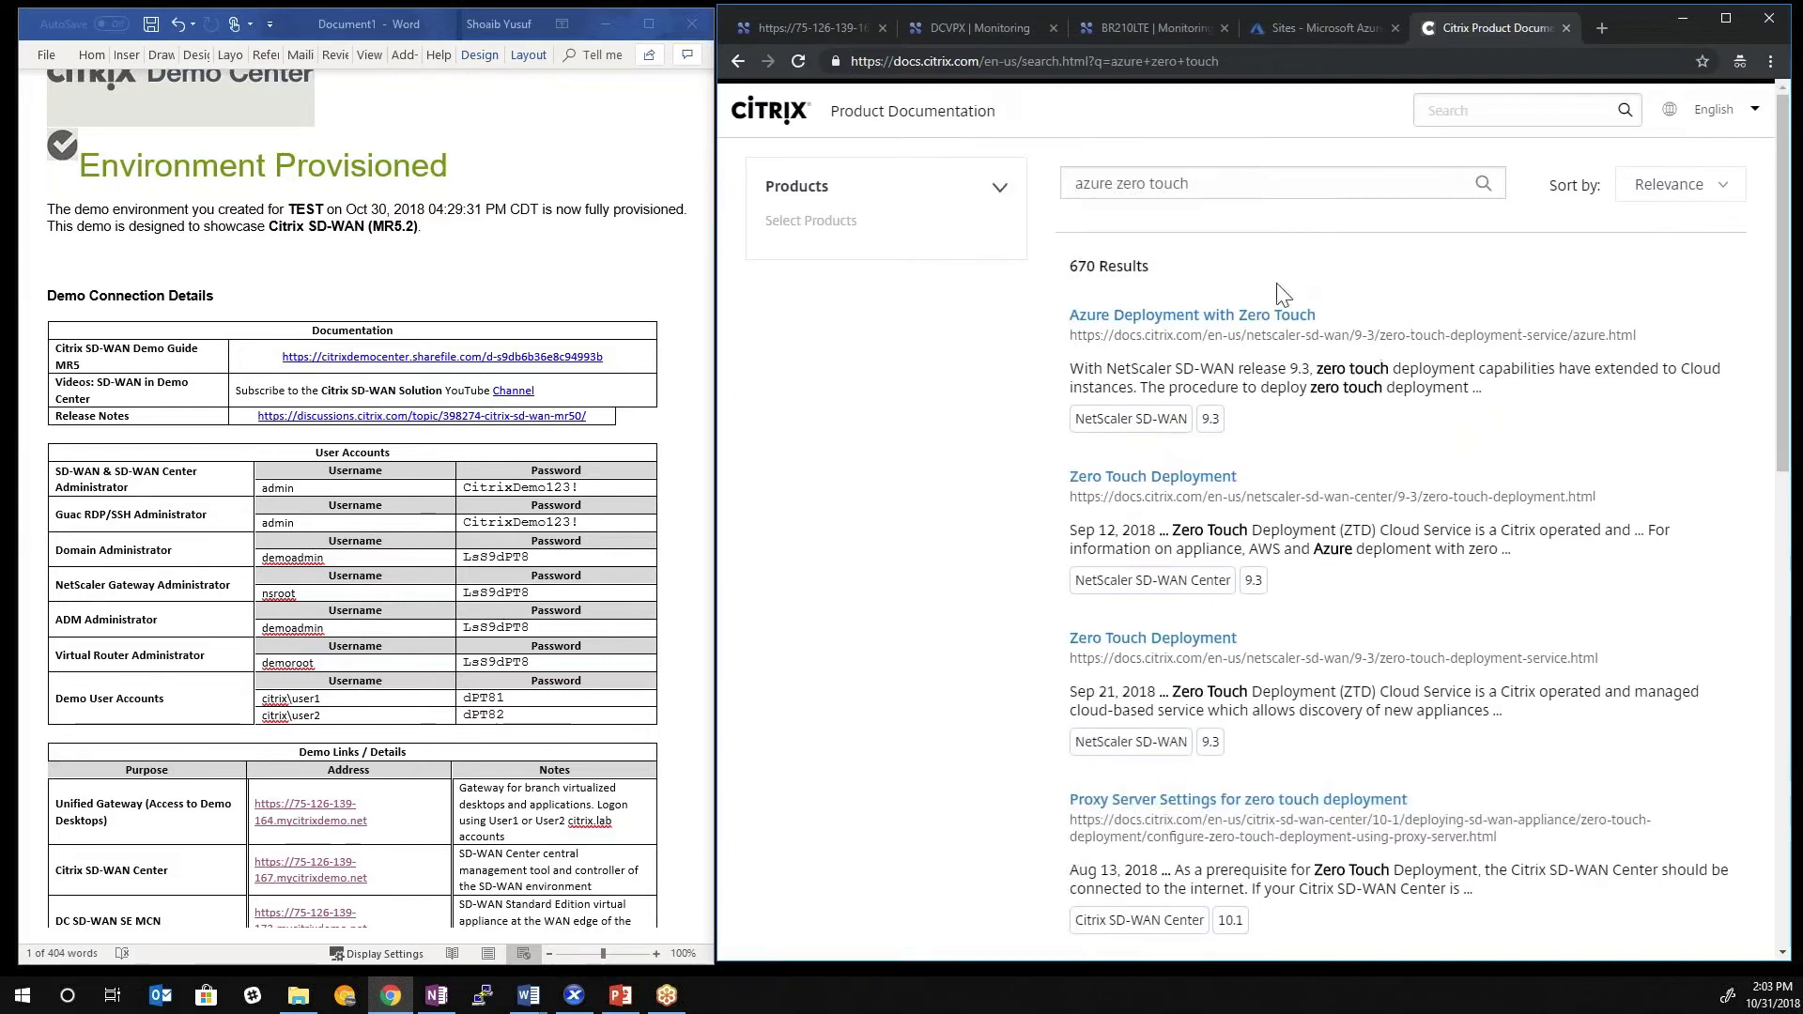
pyautogui.click(1243, 317)
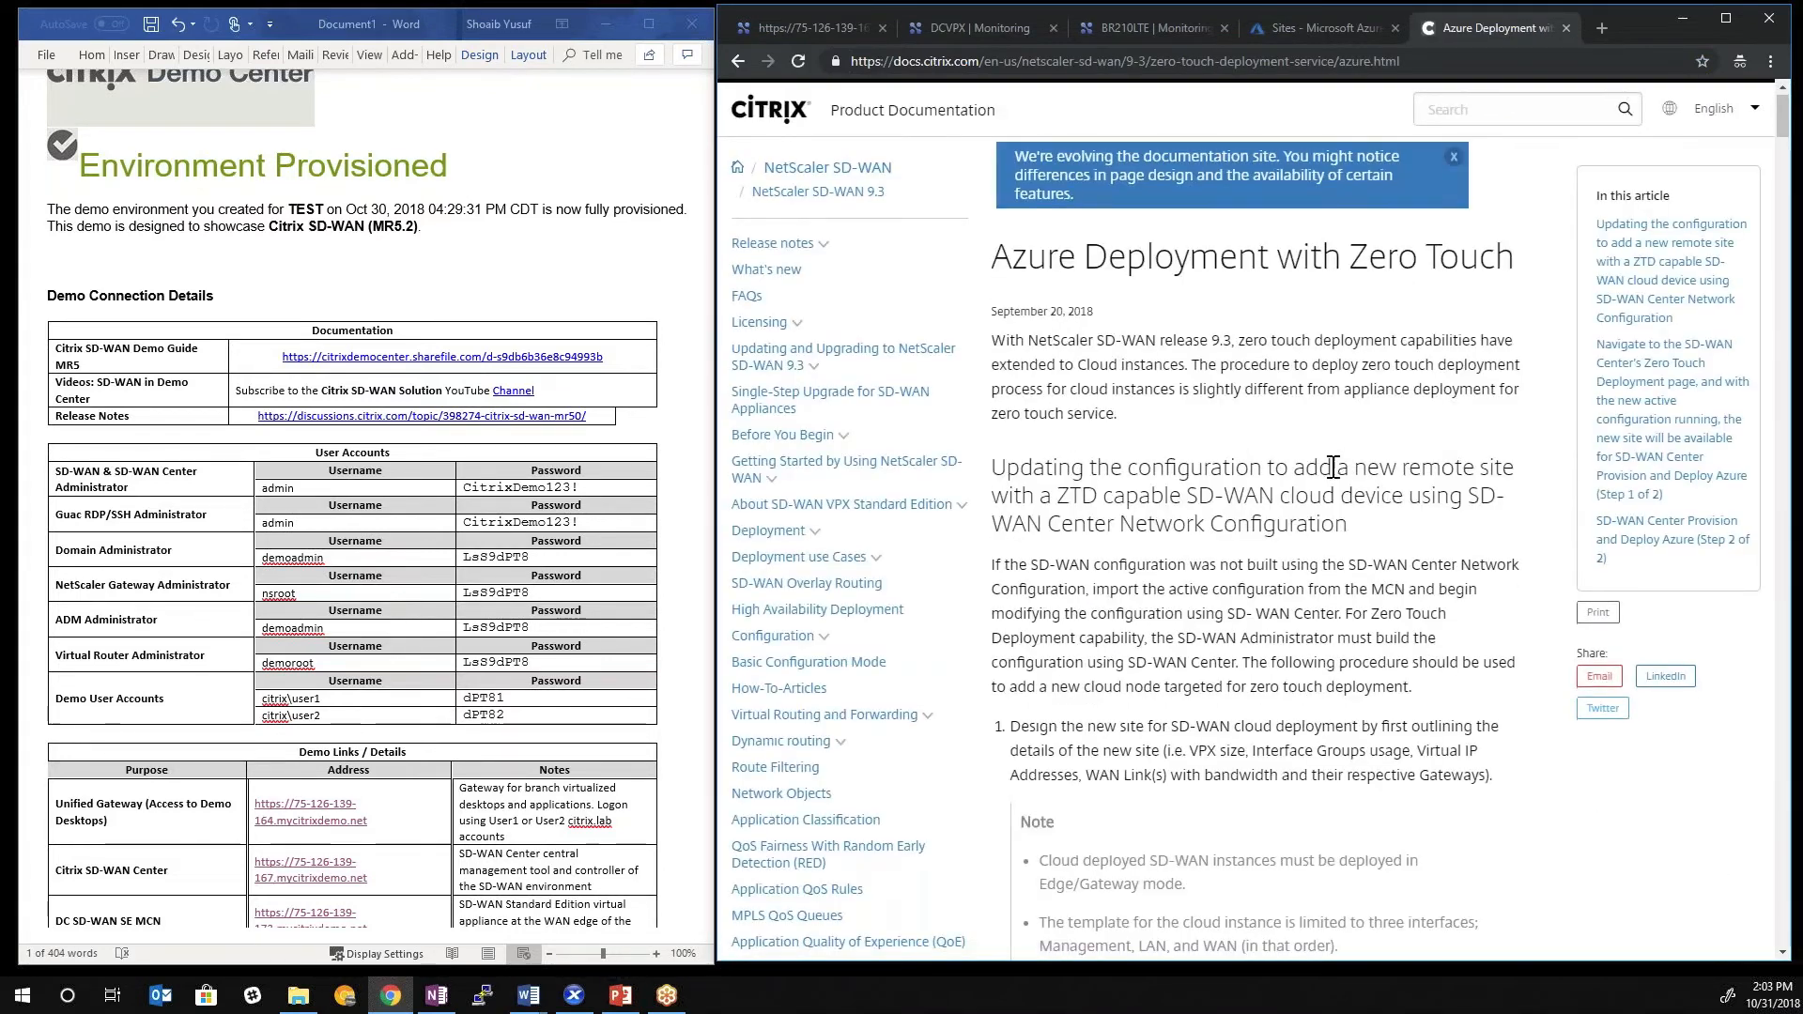
# Find 'subscr' in the article and scroll to step 4, then back to the app registration step.
pyautogui.scroll(-8, 1333, 465)
pyautogui.hotkey('ctrl', 'f')
pyautogui.write('subscr')
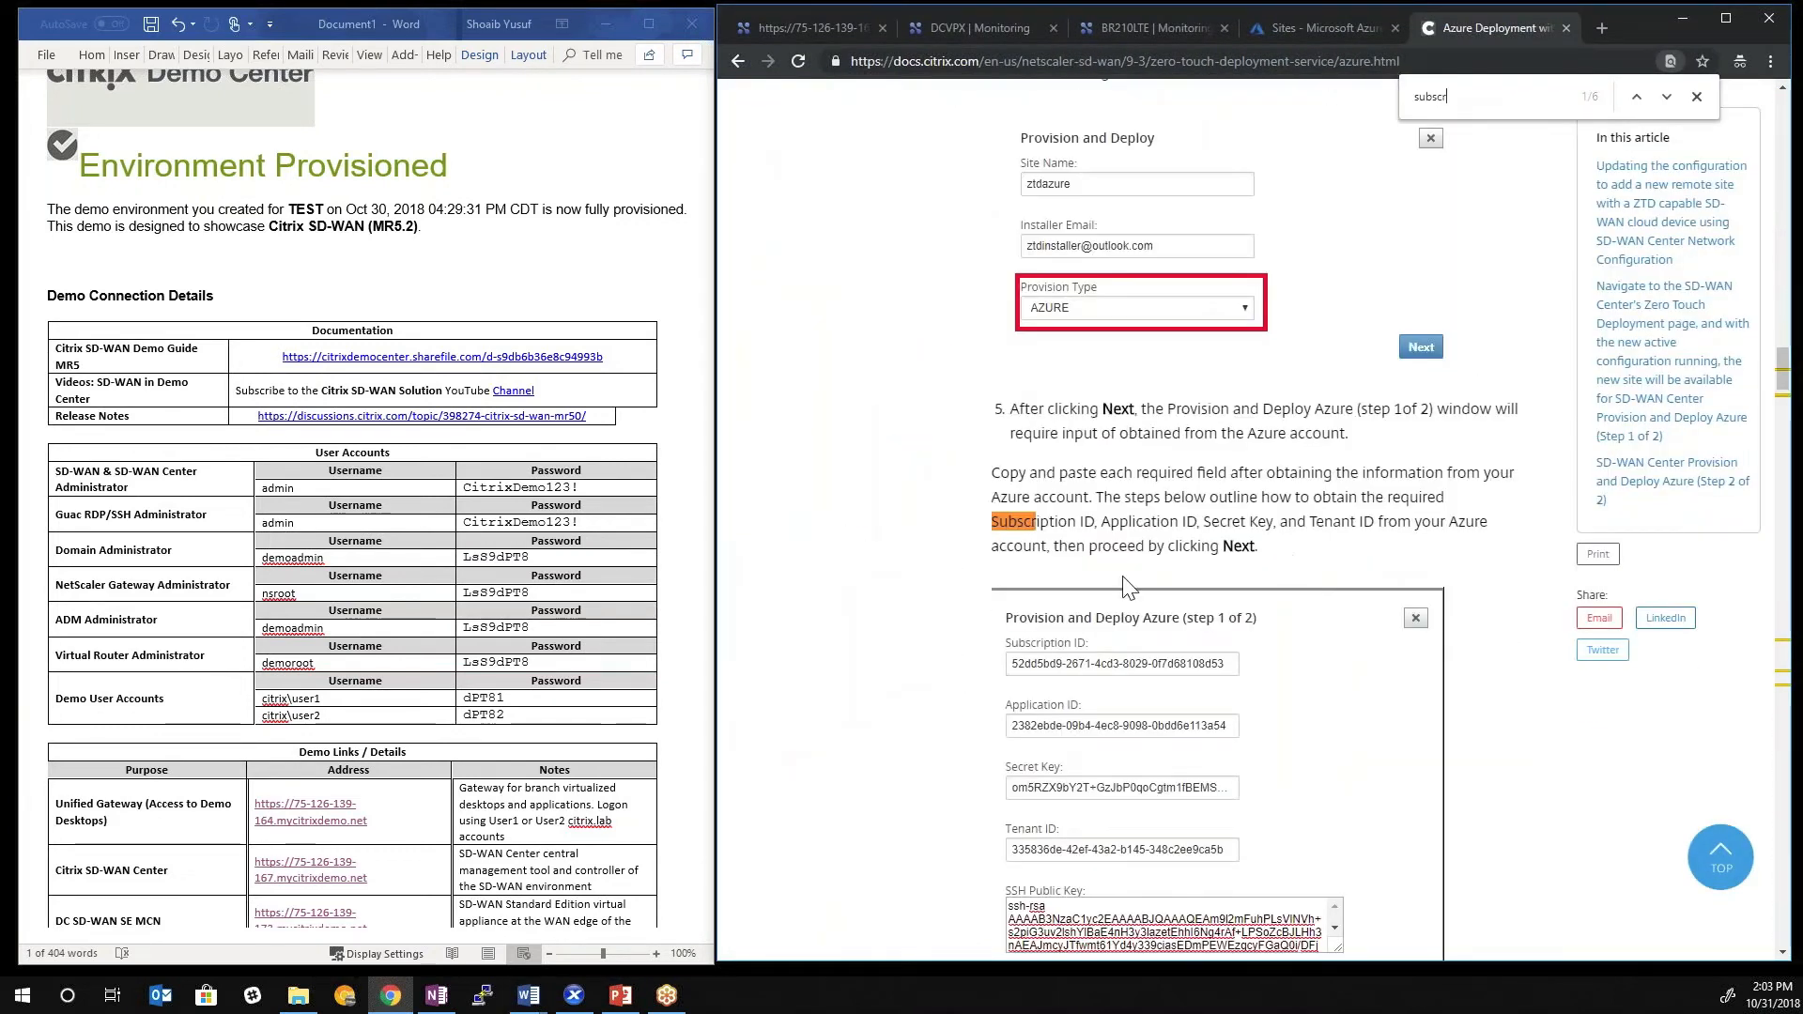
pyautogui.scroll(-5, 1152, 554)
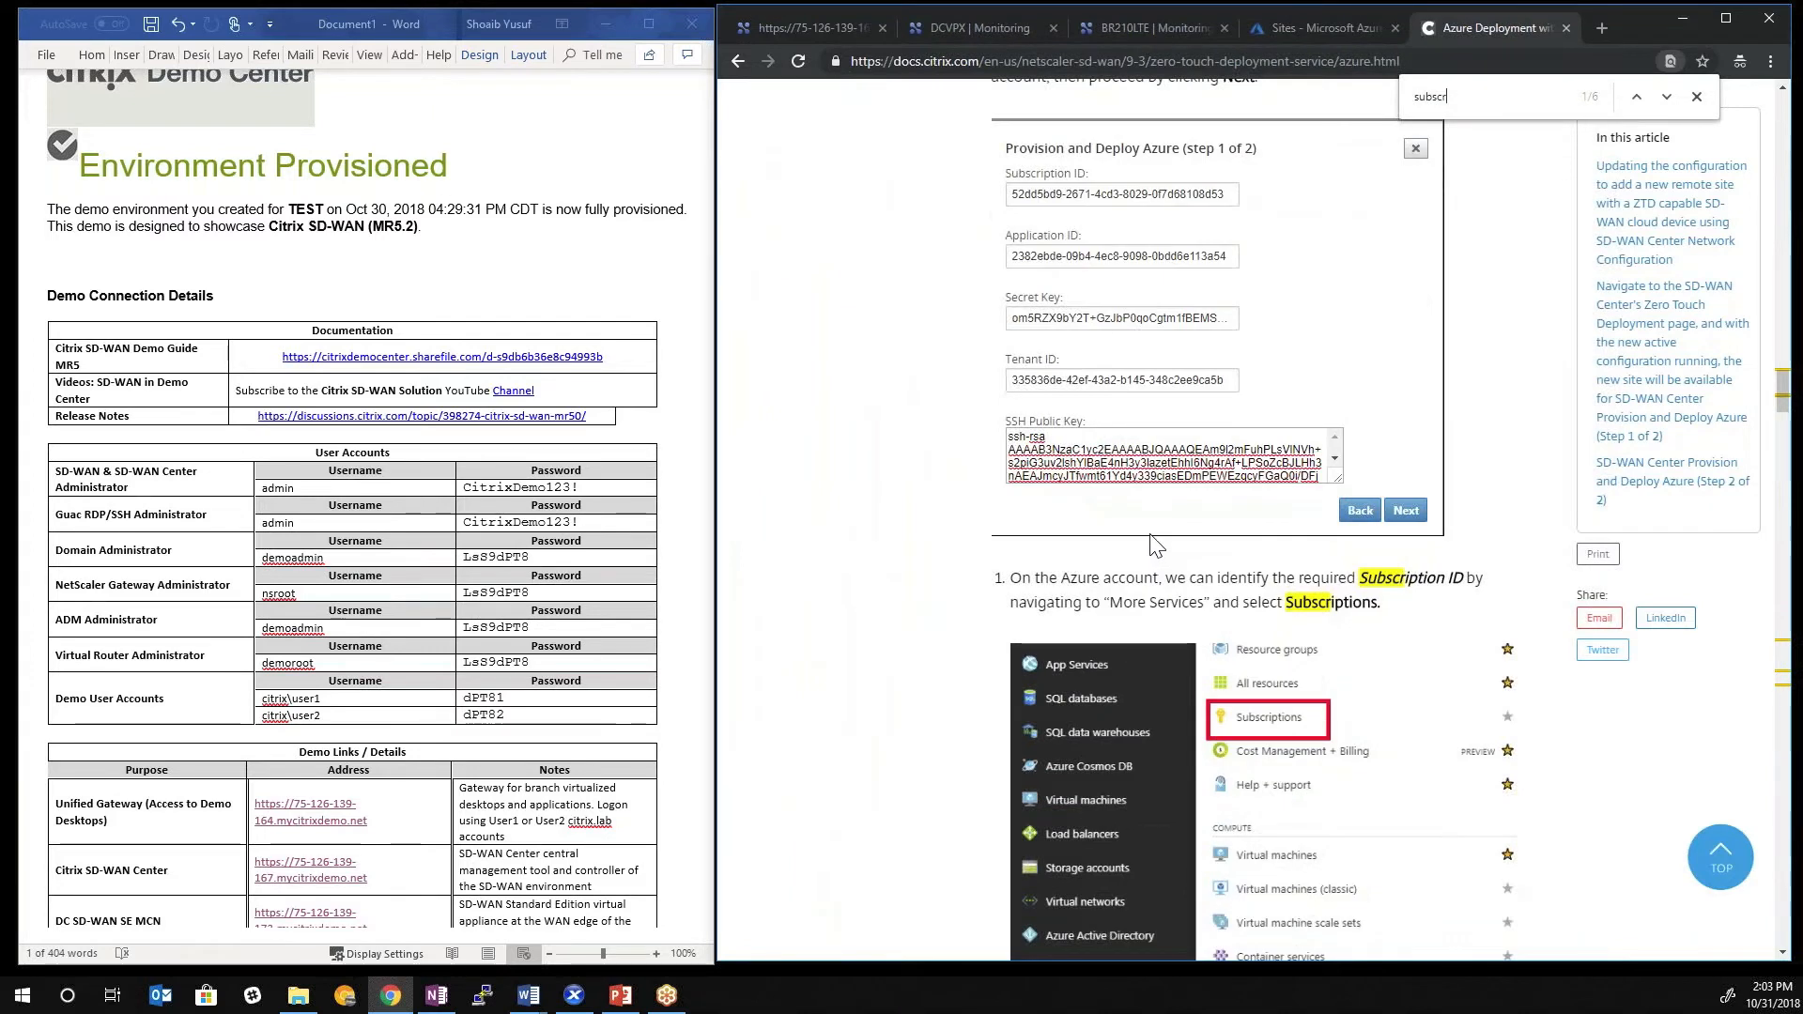
pyautogui.scroll(-10, 1159, 533)
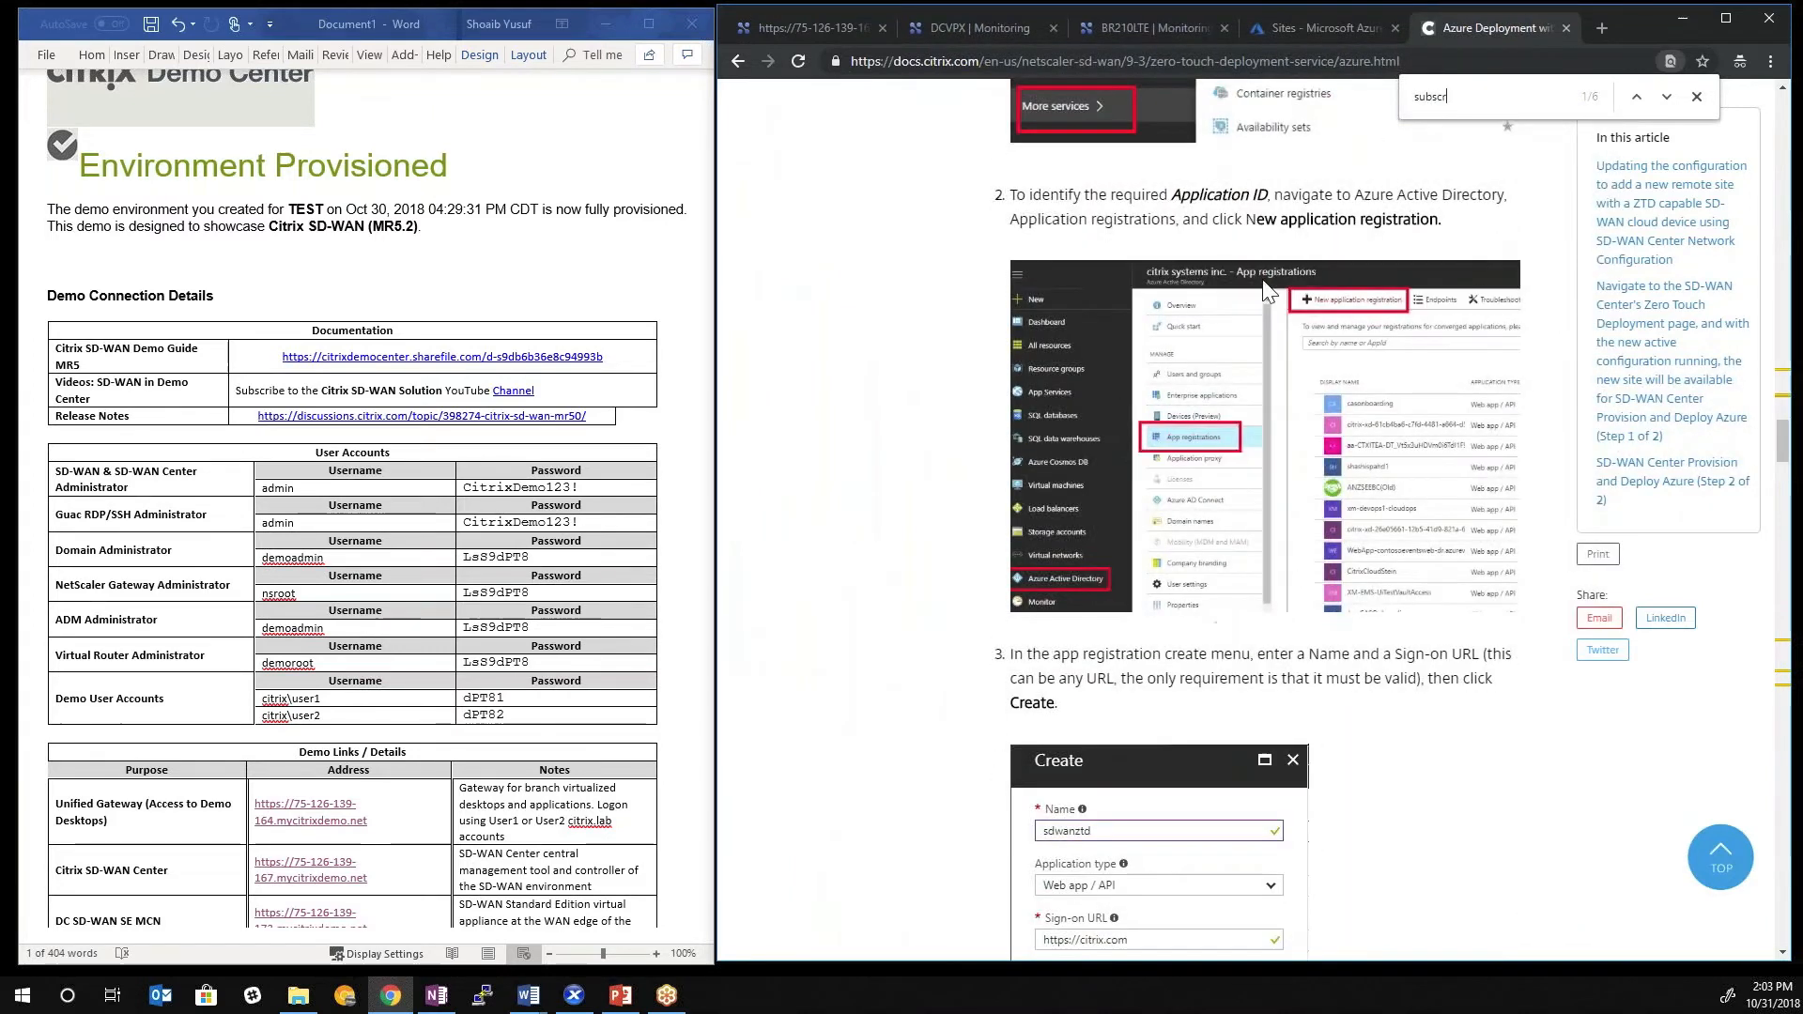
pyautogui.scroll(-8, 1320, 497)
pyautogui.scroll(-5, 1317, 511)
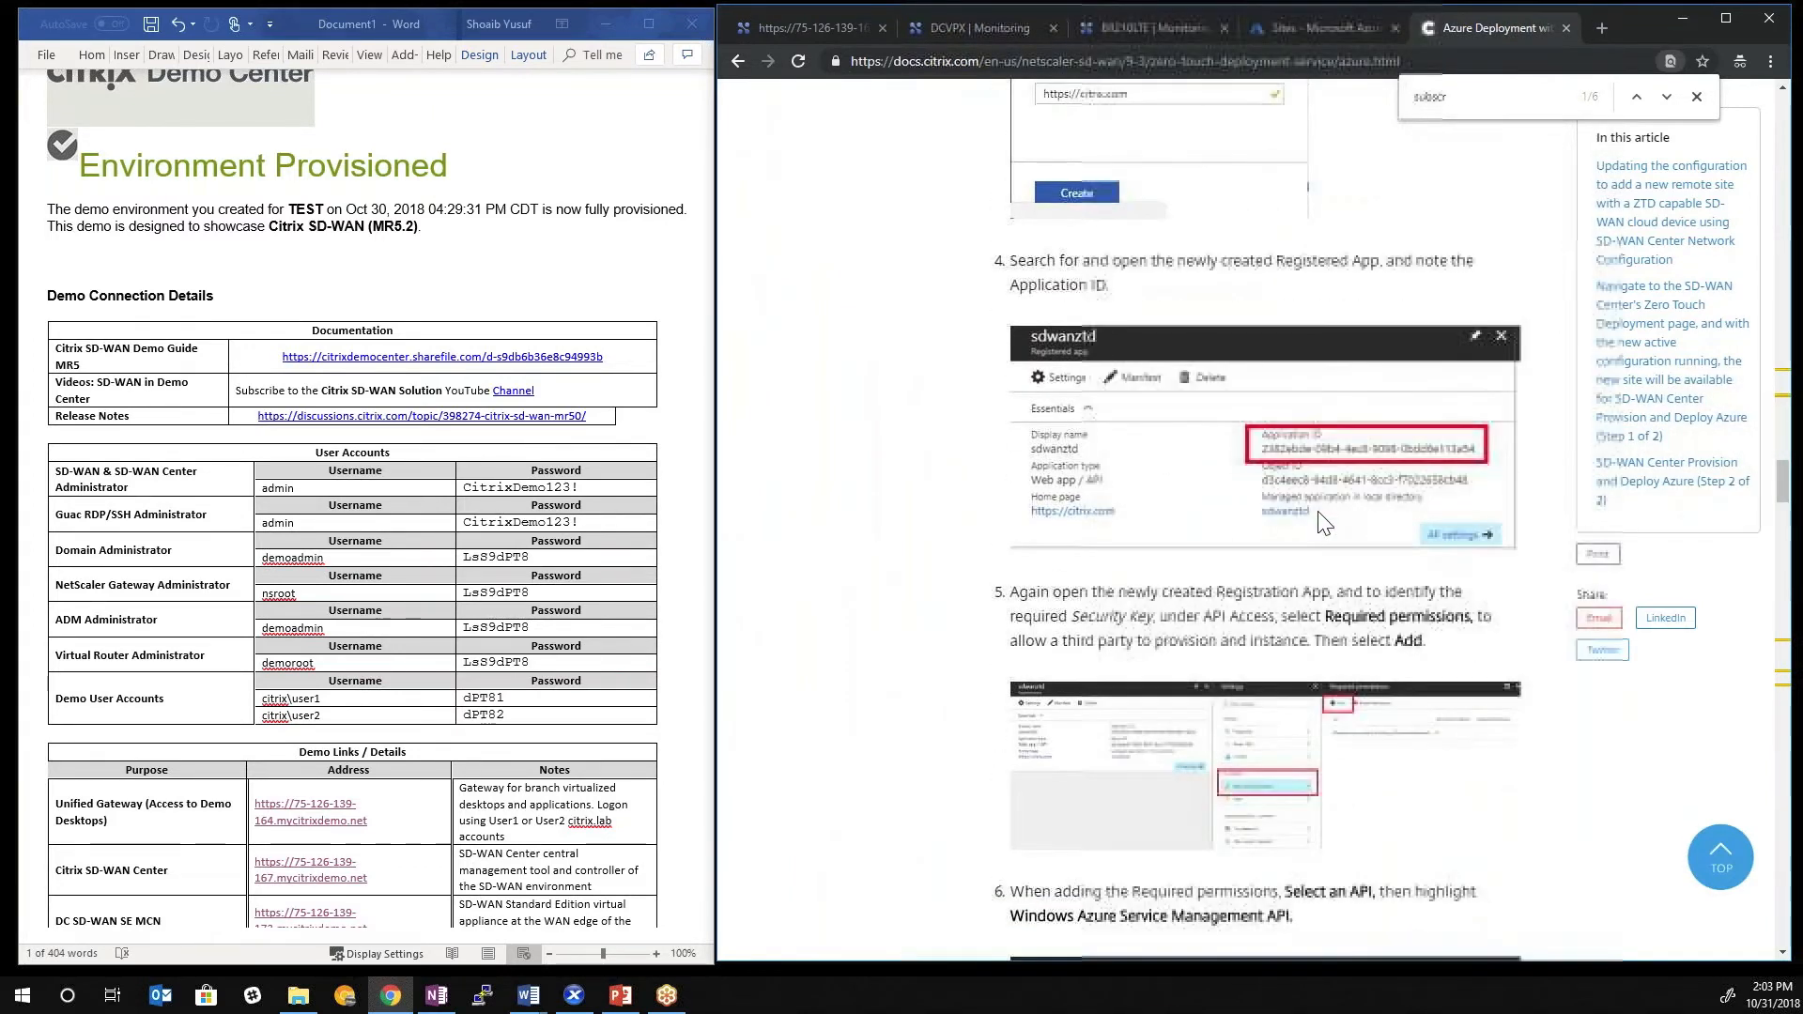
pyautogui.scroll(7, 1317, 511)
pyautogui.scroll(4, 1323, 502)
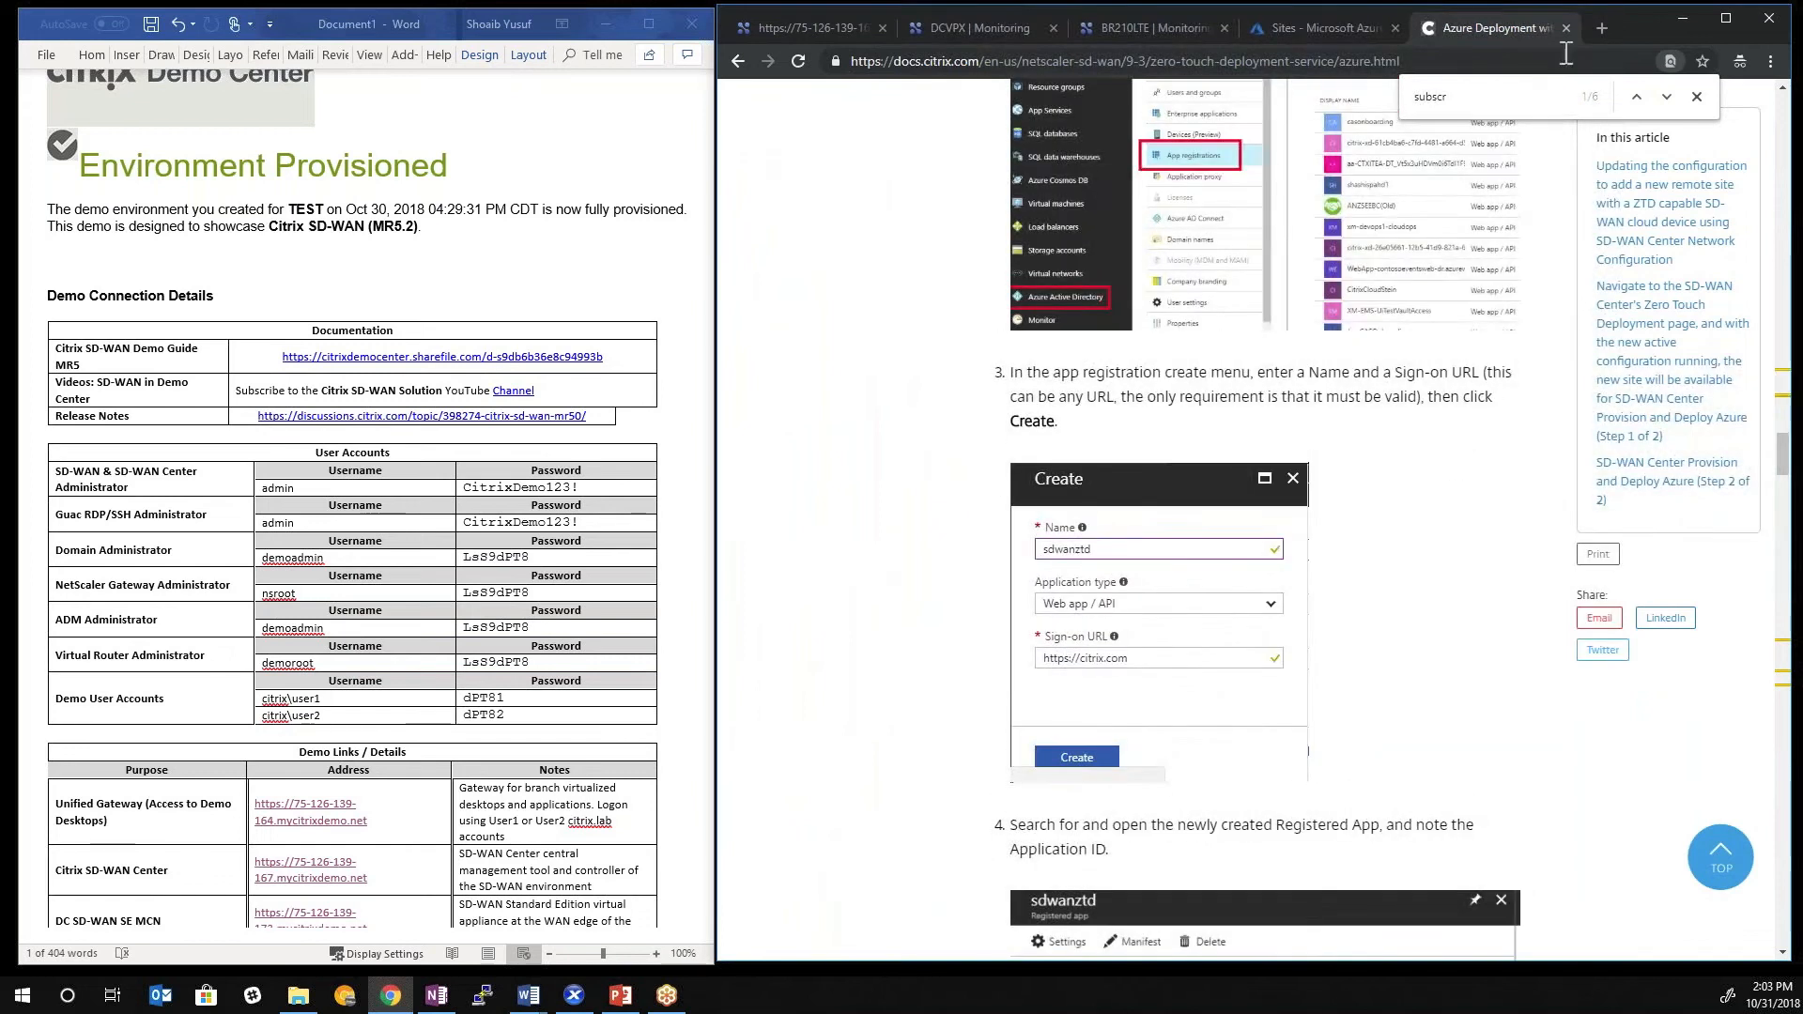
# Add a new Azure connection row with BR210LTE as the site.
pyautogui.click(819, 27)
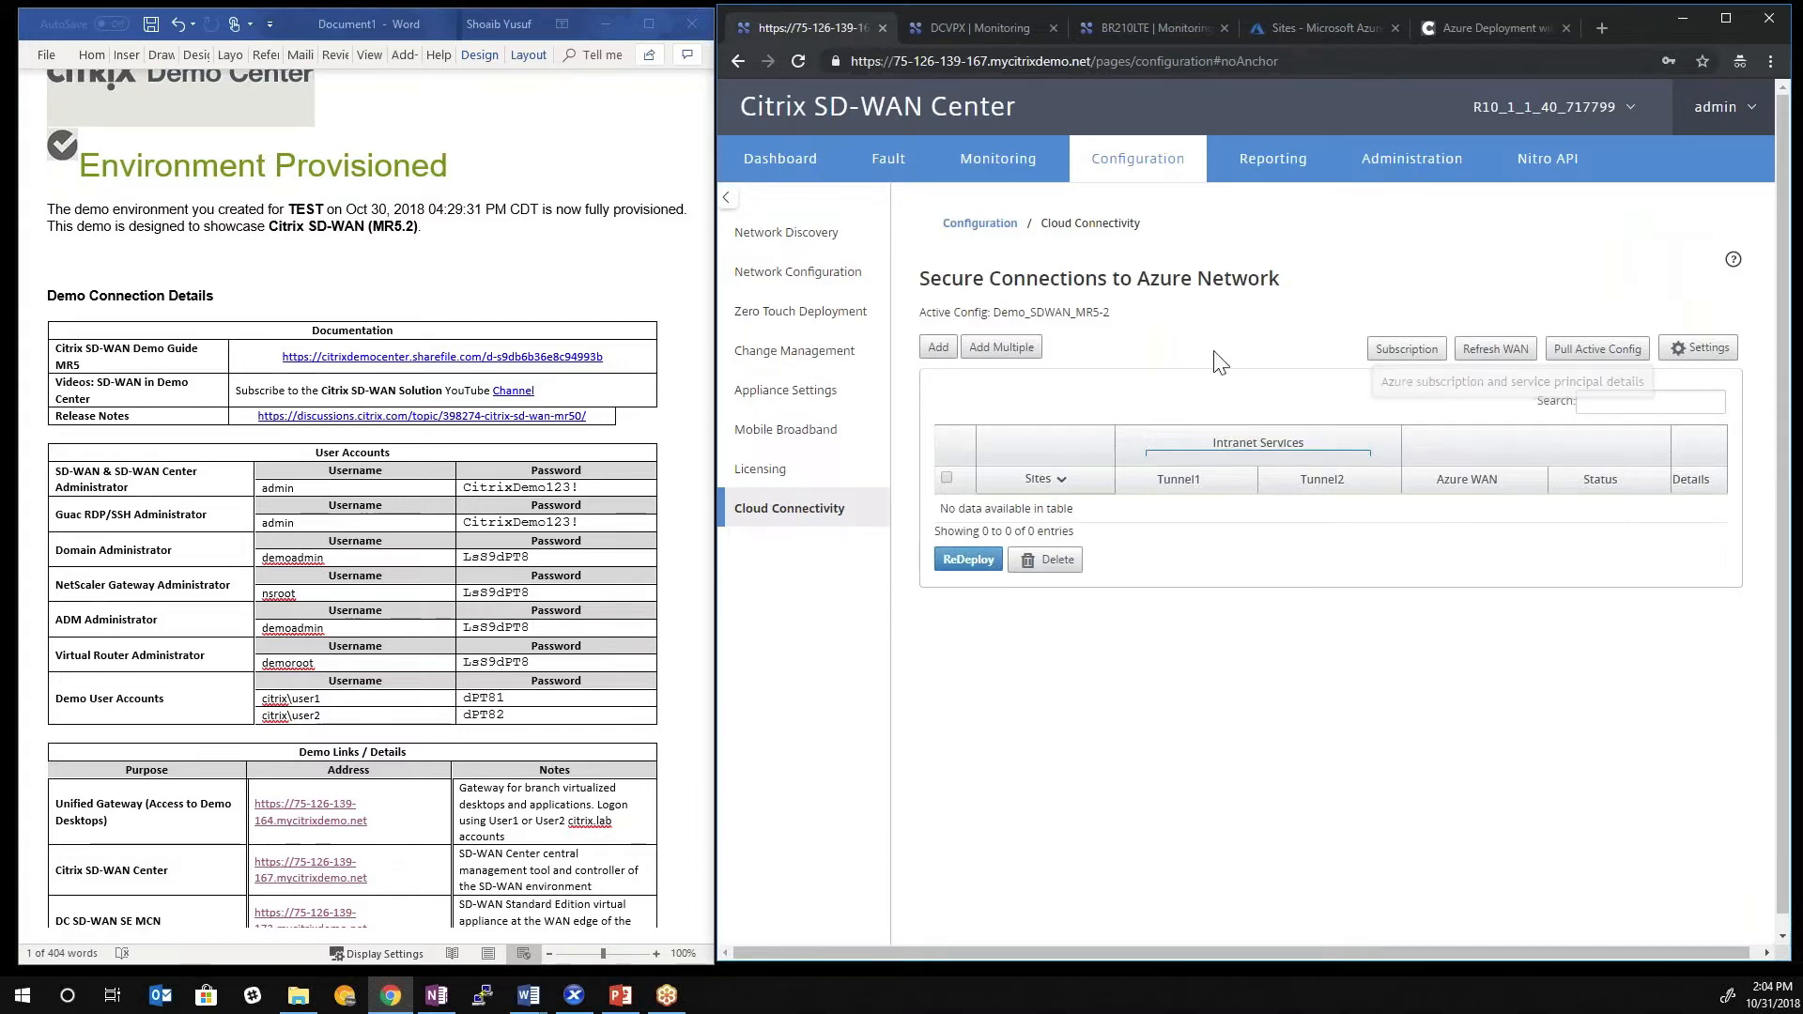
pyautogui.moveTo(928, 314); pyautogui.dragTo(1114, 316)
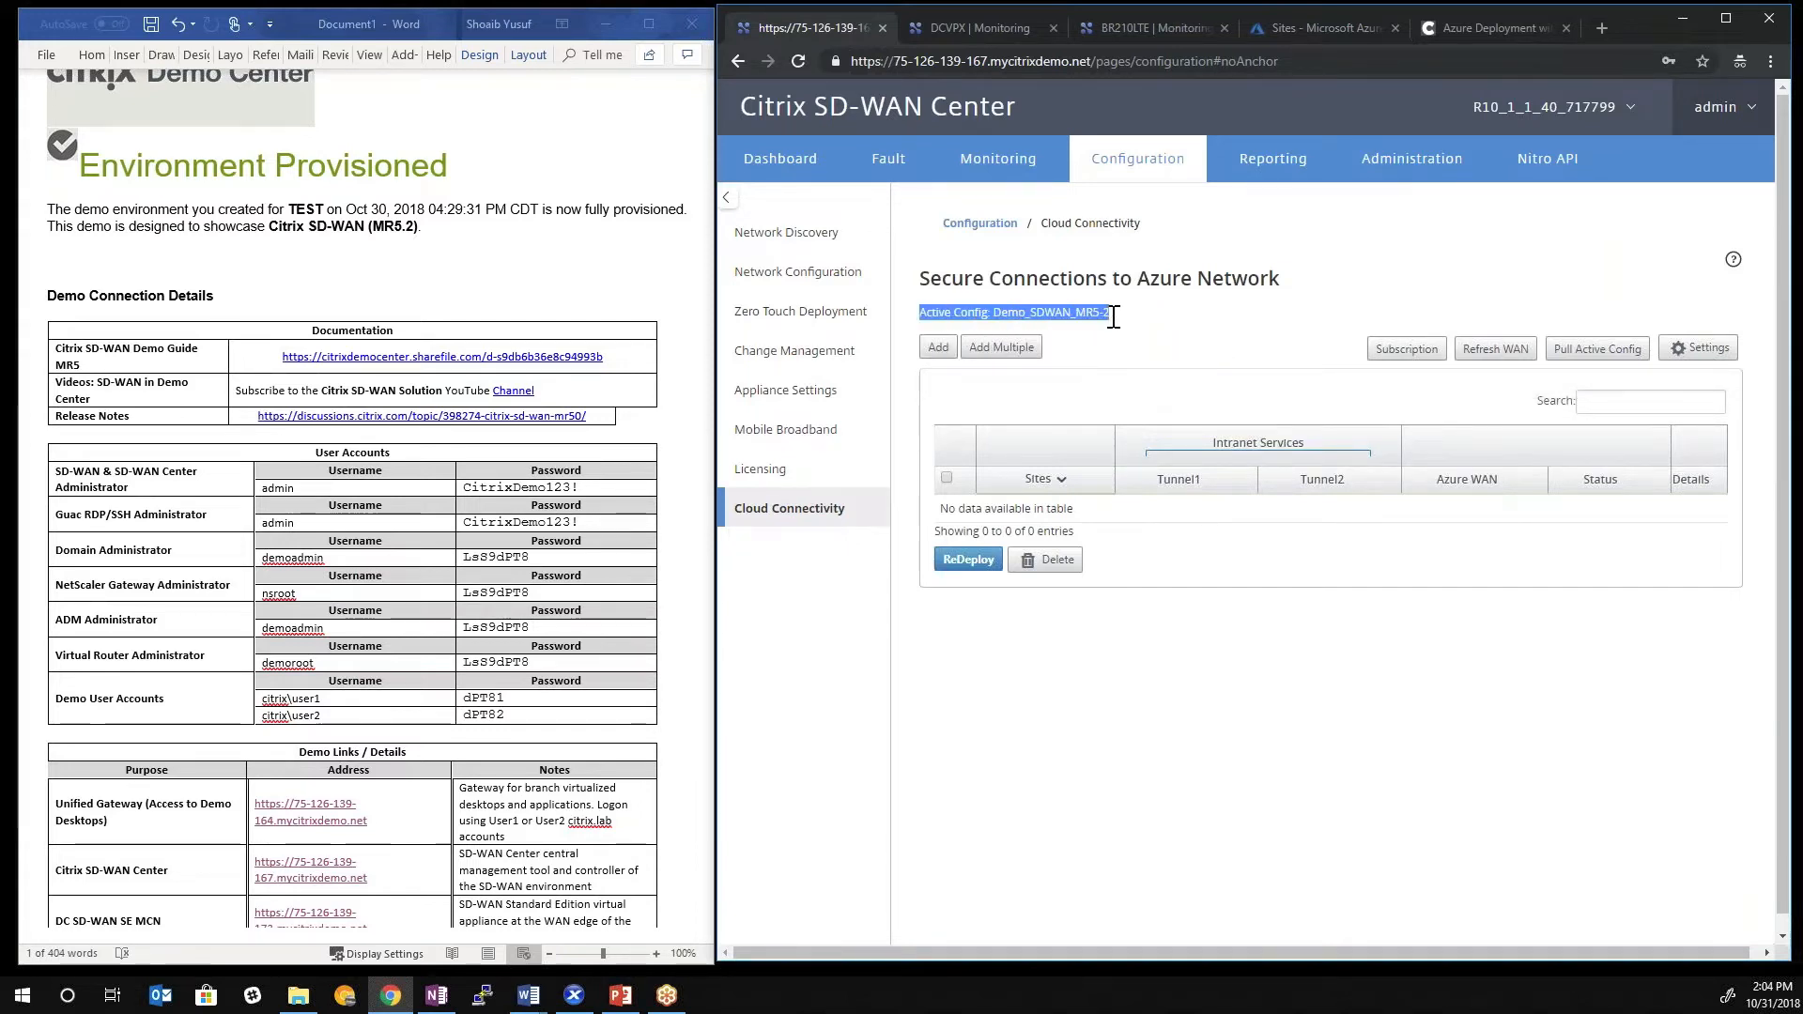
pyautogui.click(942, 348)
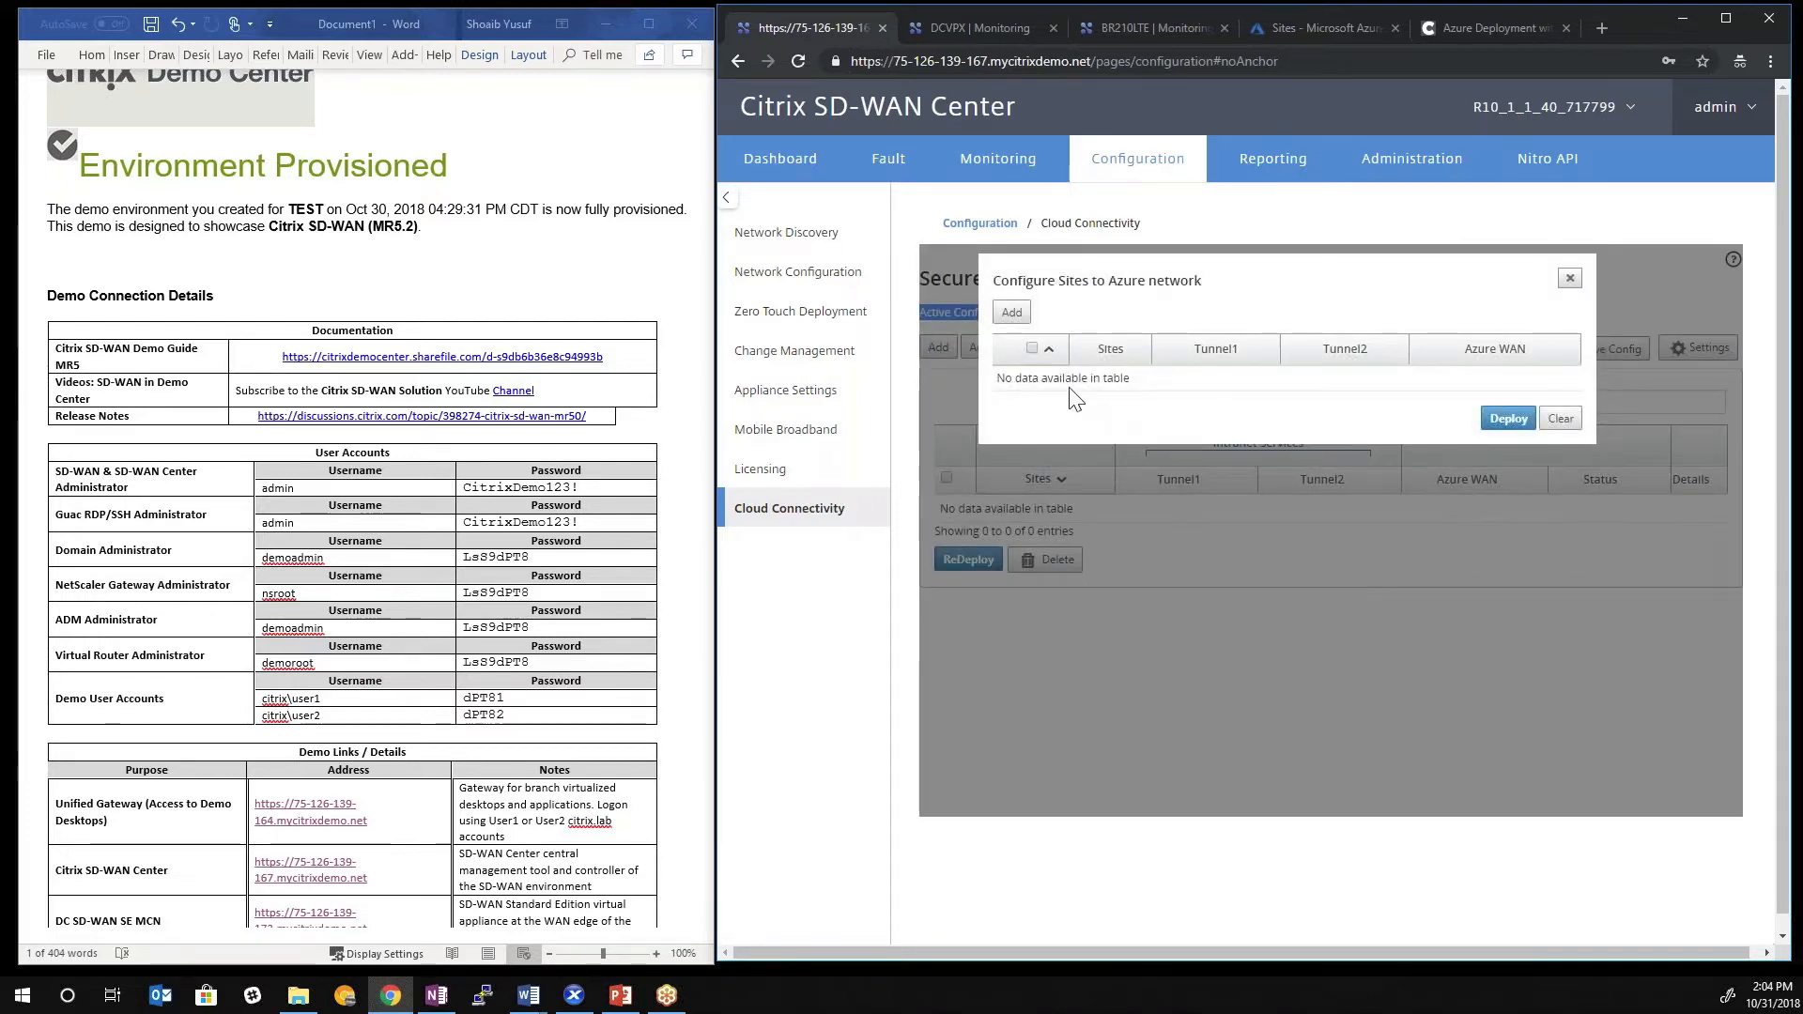
pyautogui.click(1011, 312)
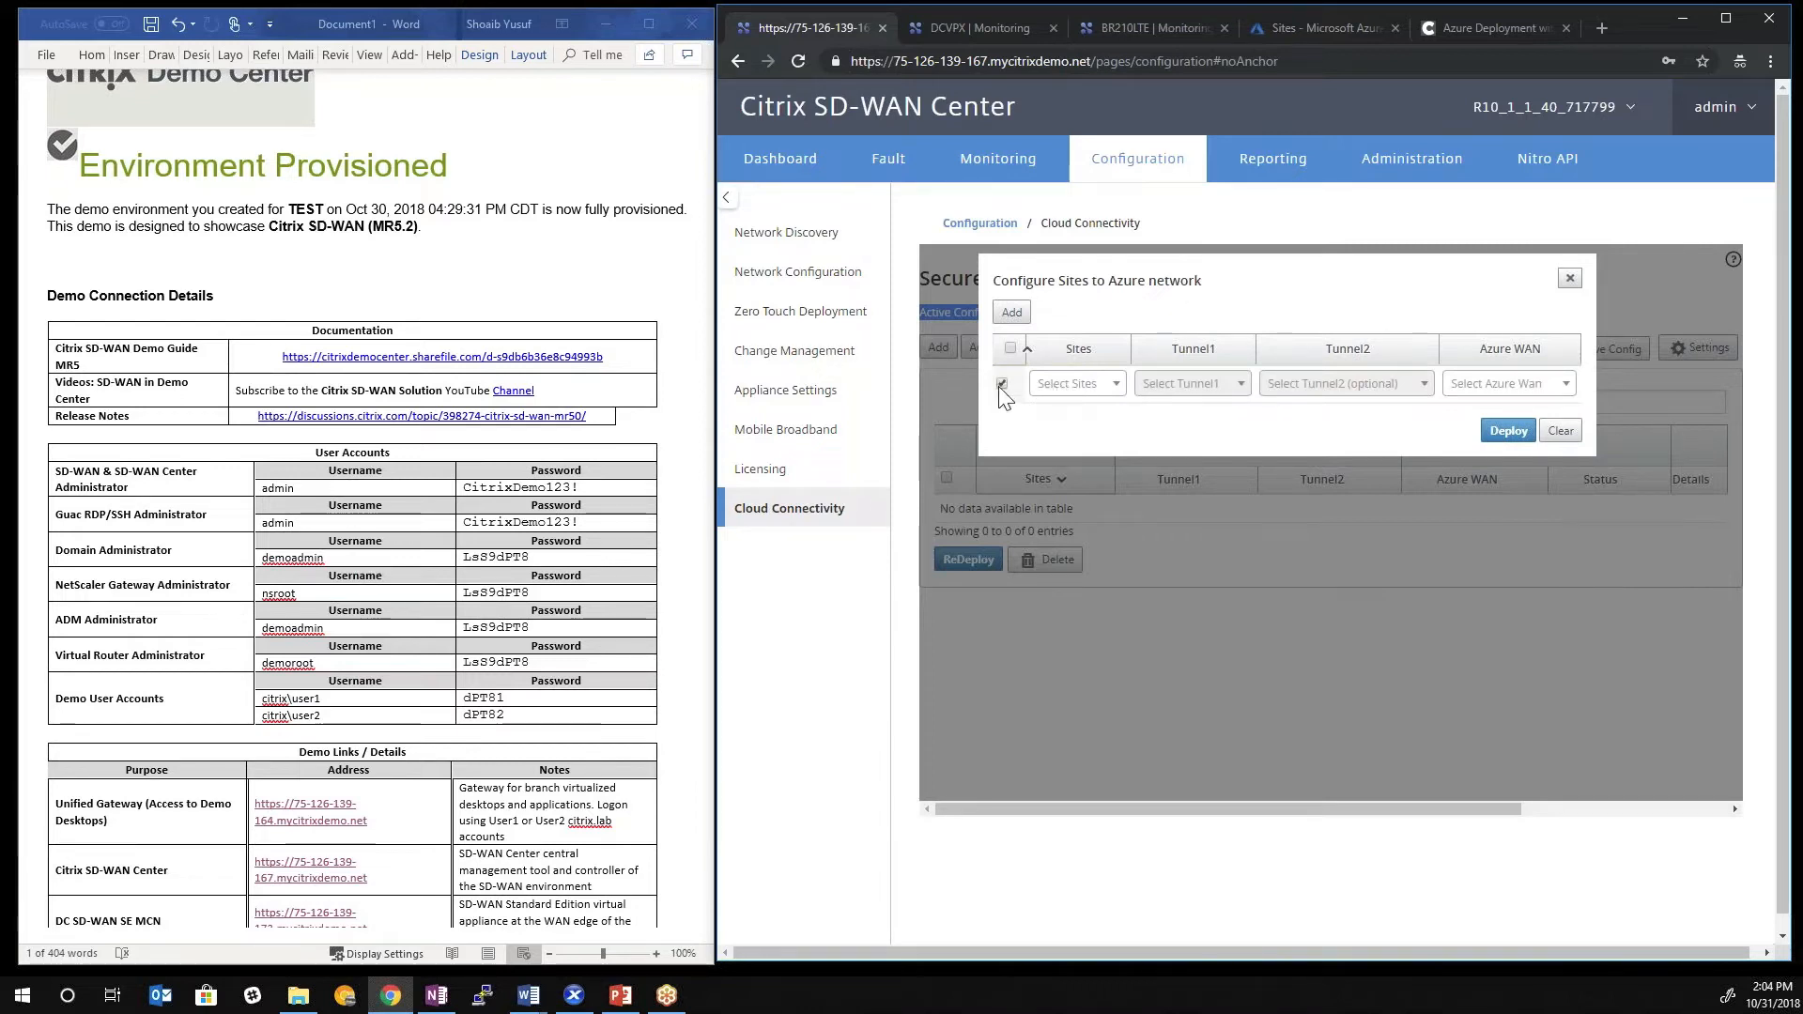
pyautogui.click(1002, 383)
pyautogui.click(1115, 385)
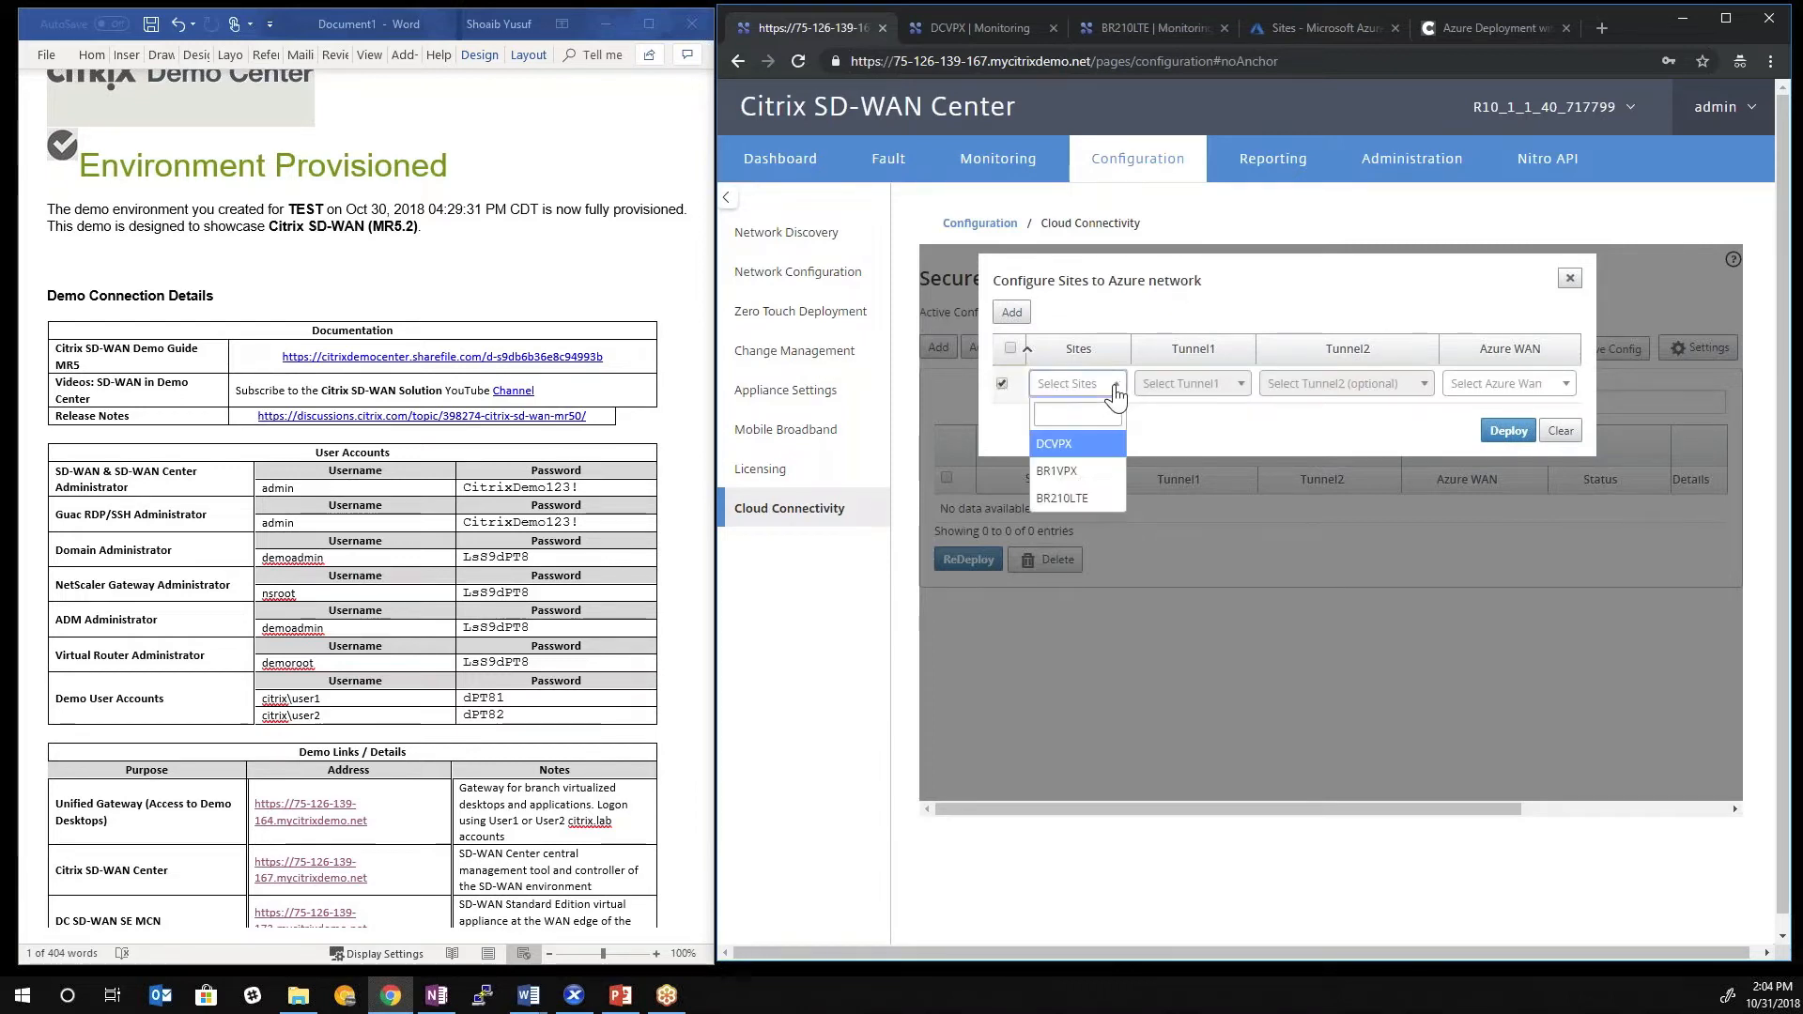
pyautogui.click(1066, 499)
# Set Tunnel1 to Intranet_Service and Azure WAN to avwan, then deploy the connection.
pyautogui.click(1225, 385)
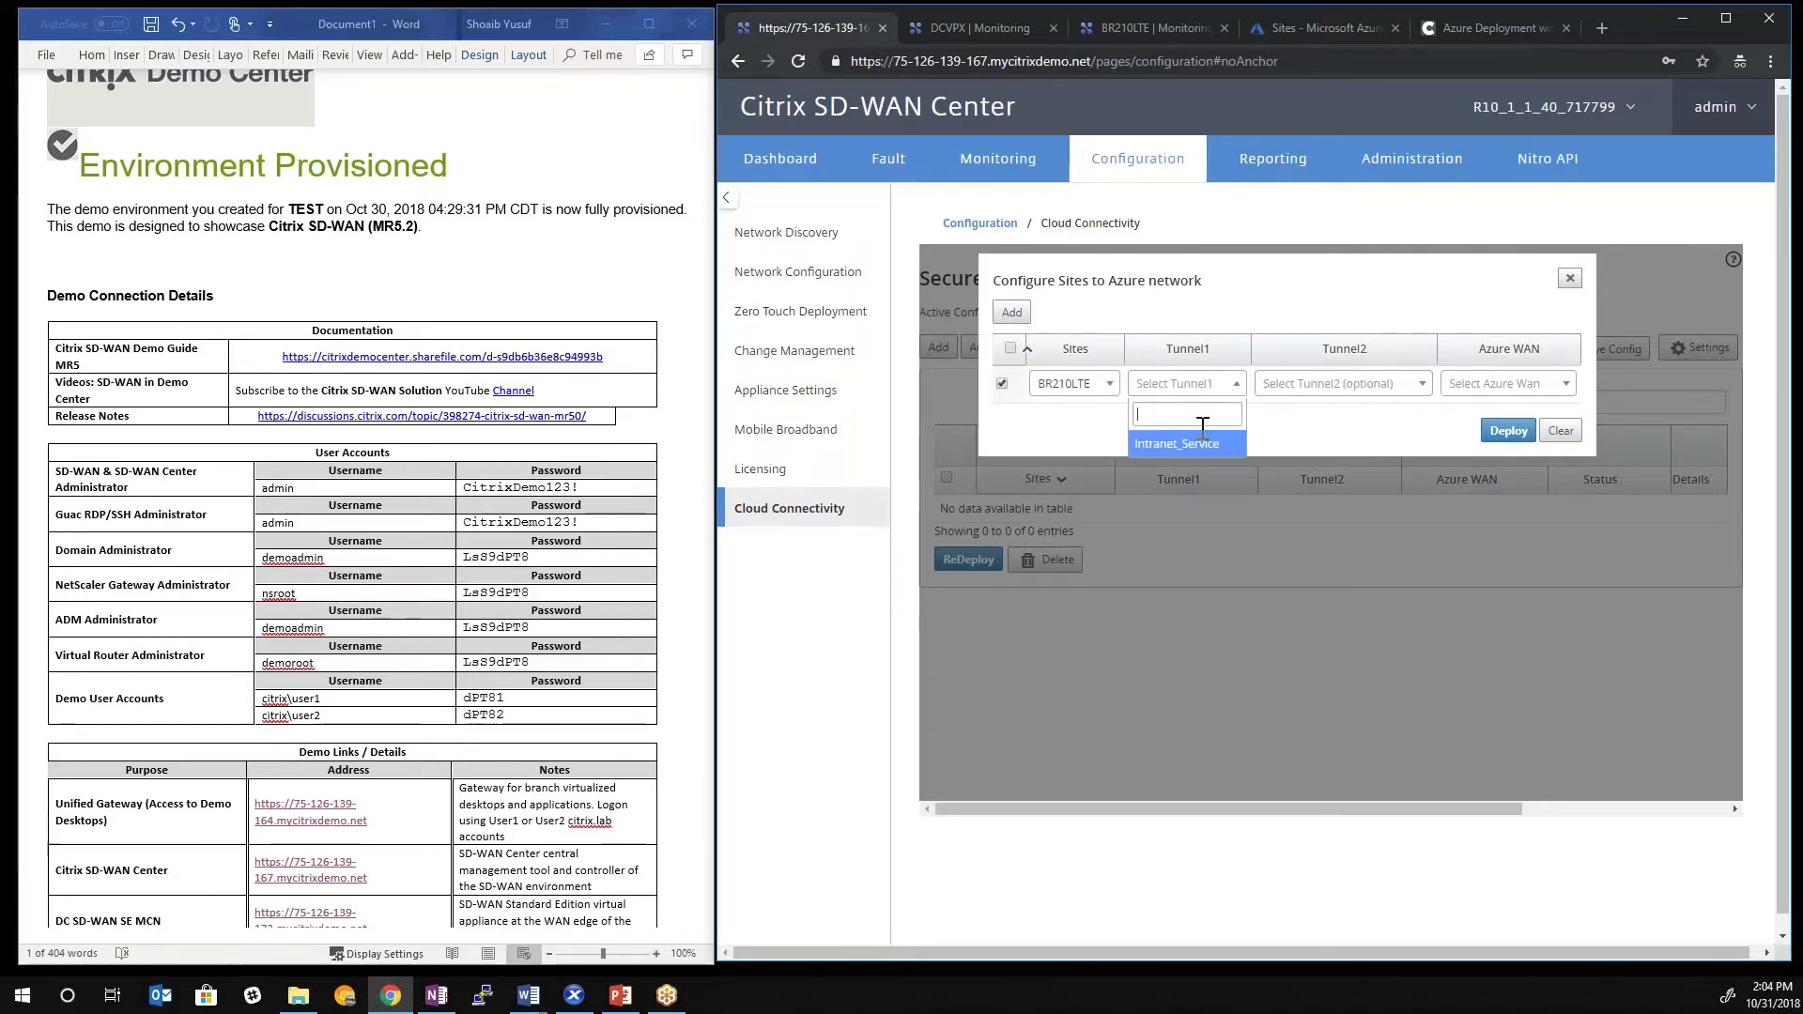
pyautogui.click(1184, 449)
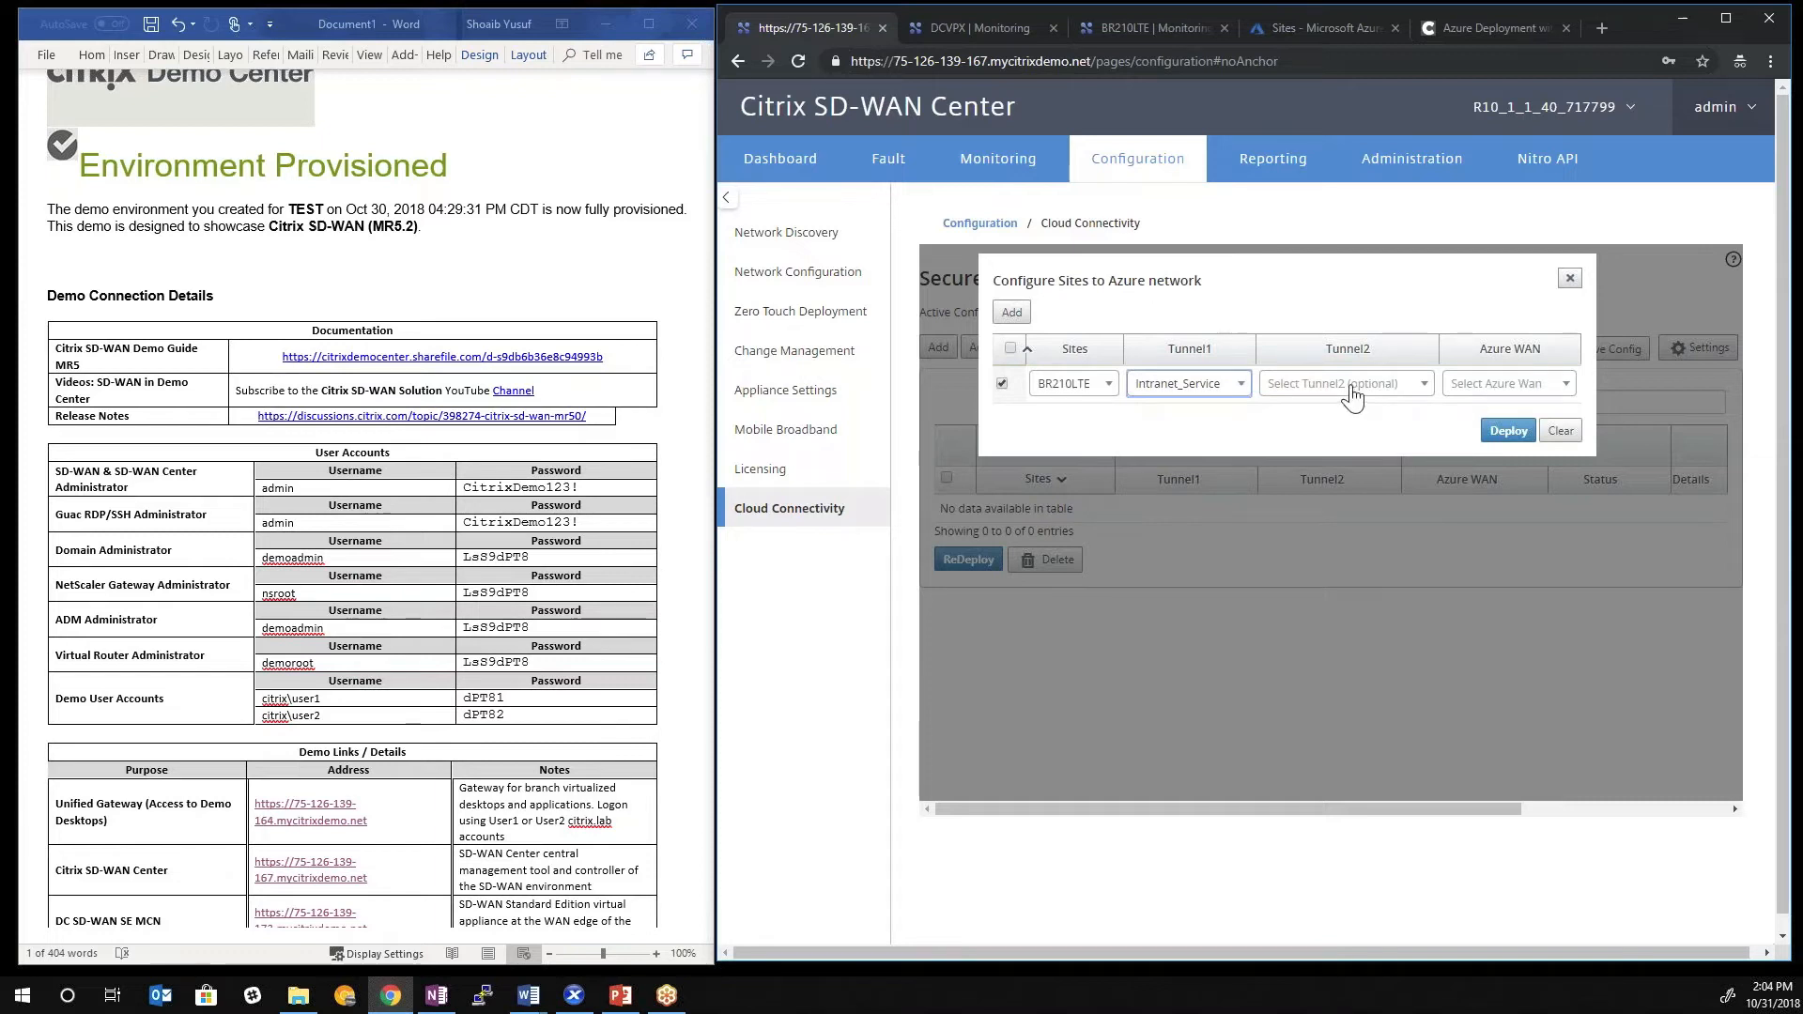
pyautogui.click(1499, 396)
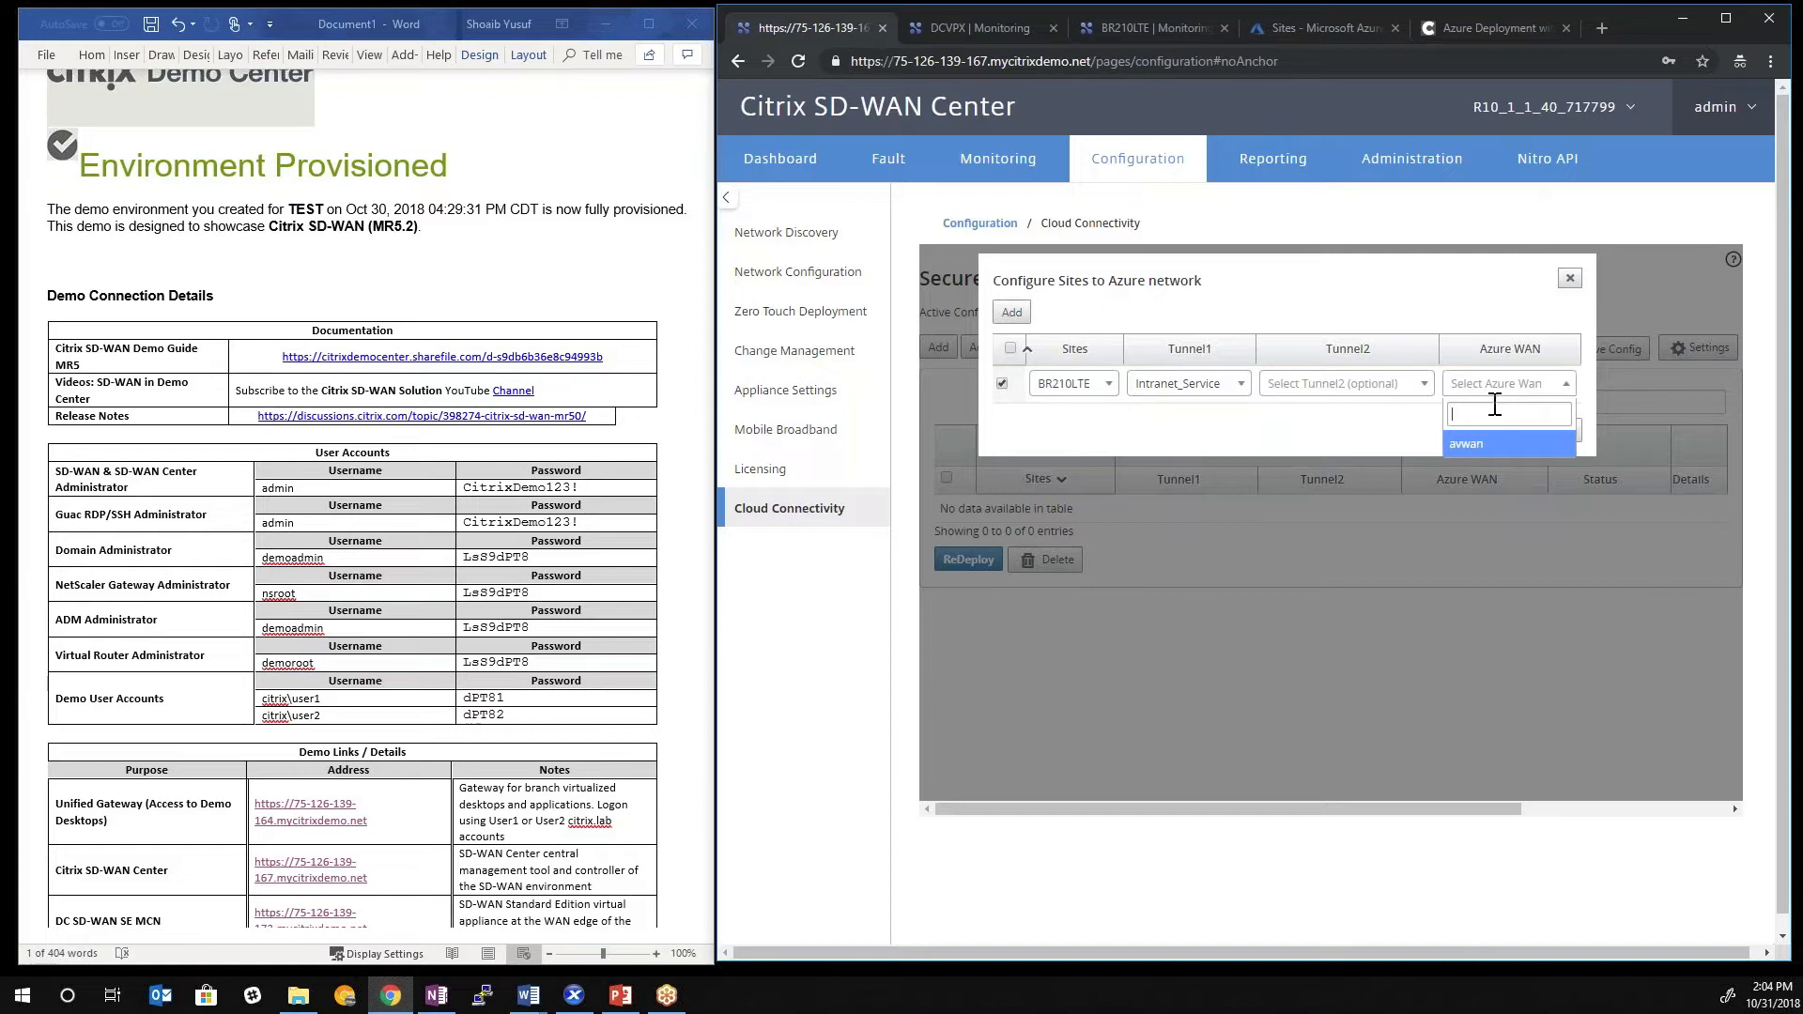
pyautogui.click(1461, 447)
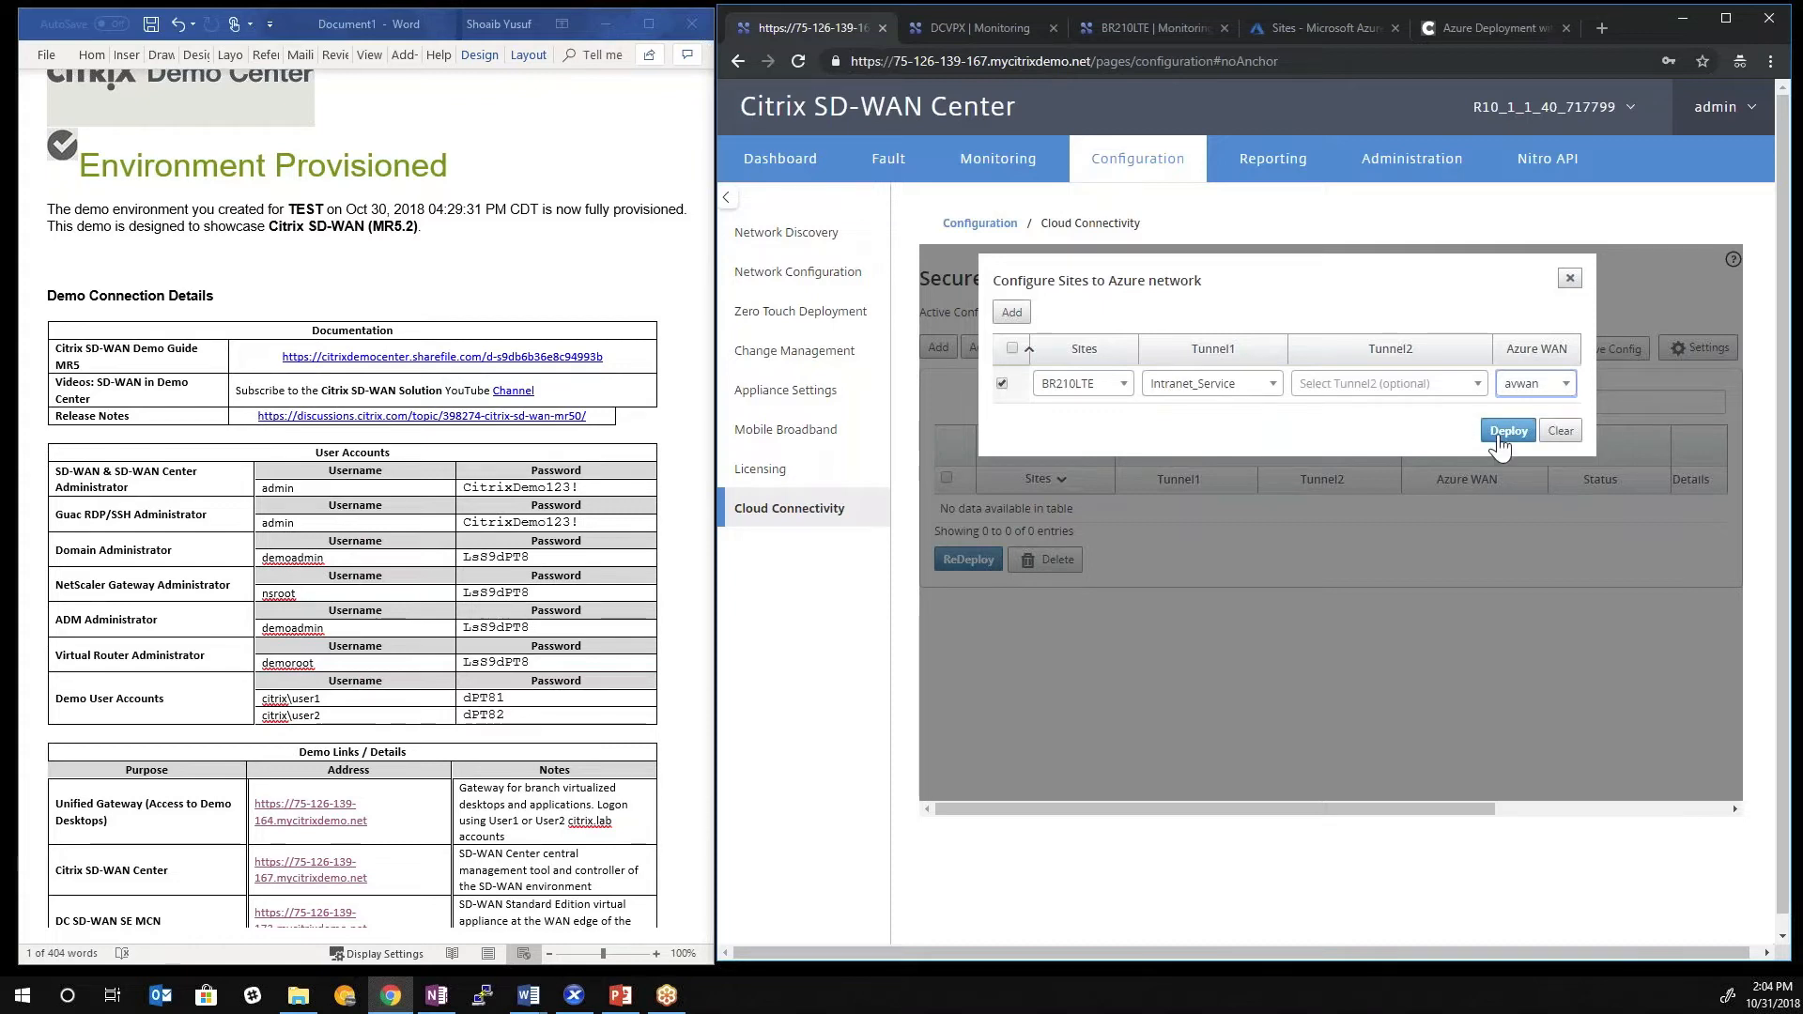
pyautogui.click(1505, 432)
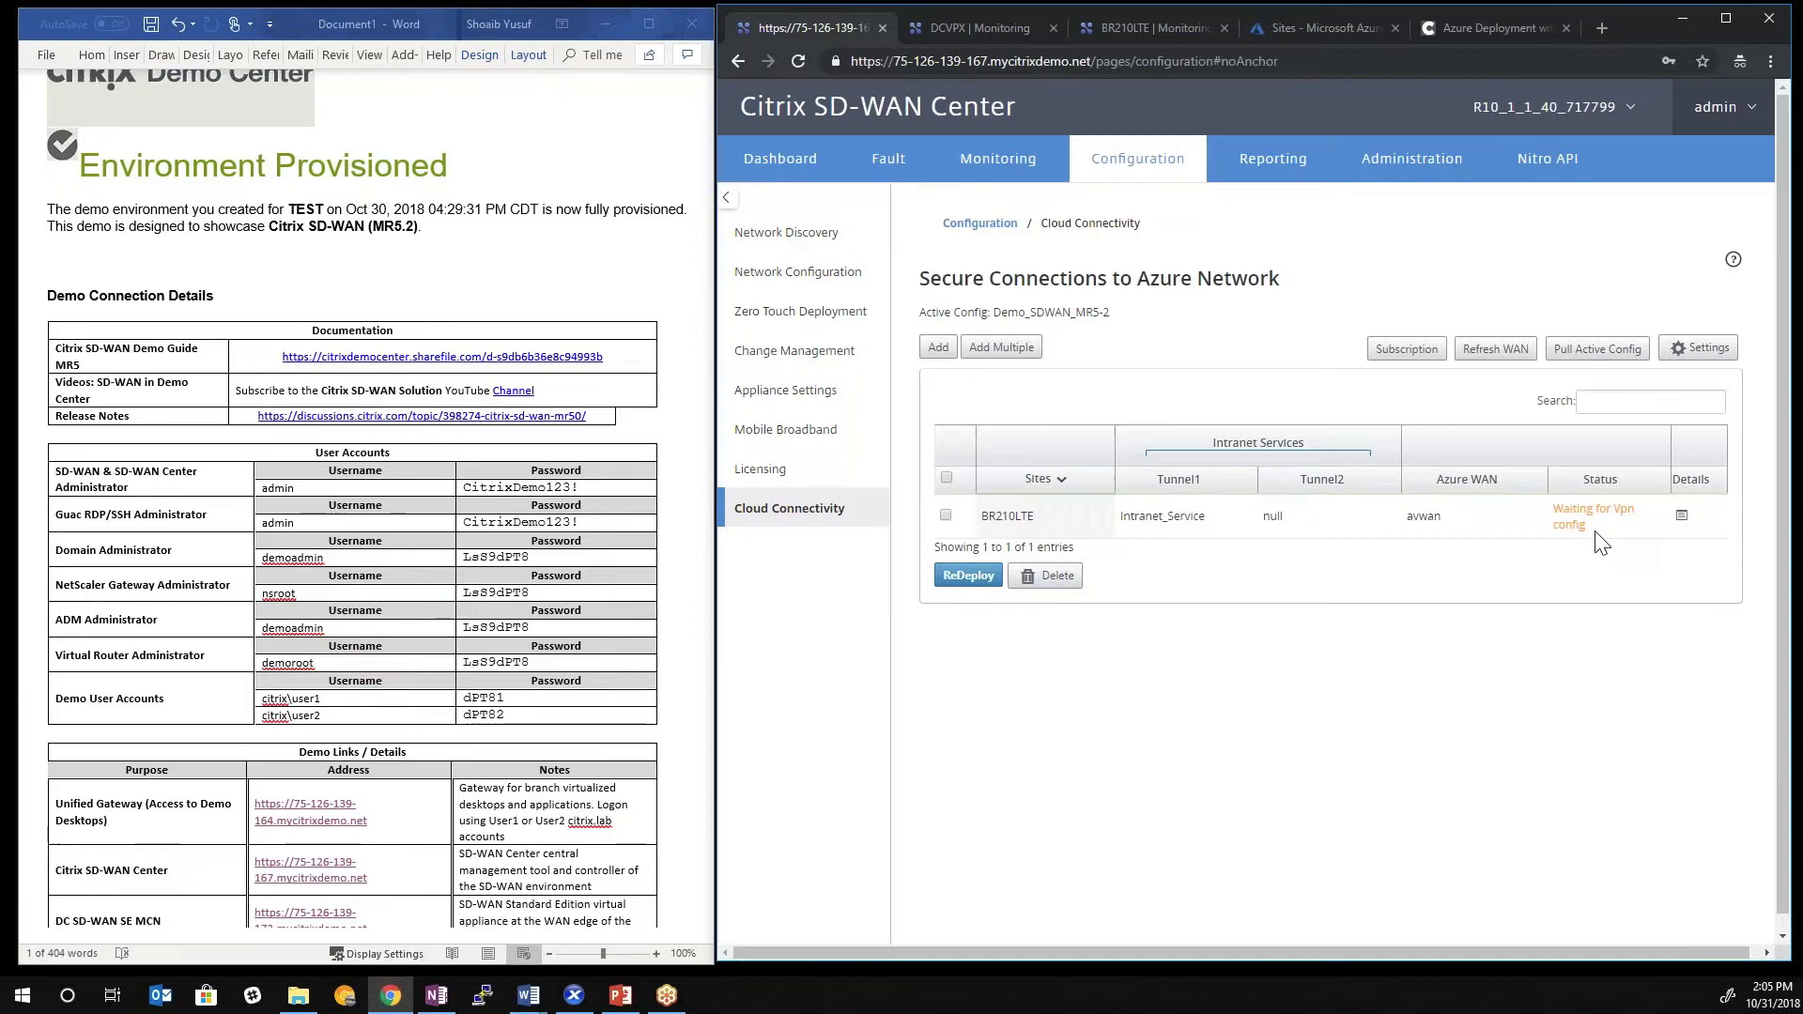
# Refresh avwan's VPN sites list so BR210LTE appears Provisioned at 76.167.168.27.
pyautogui.click(1311, 30)
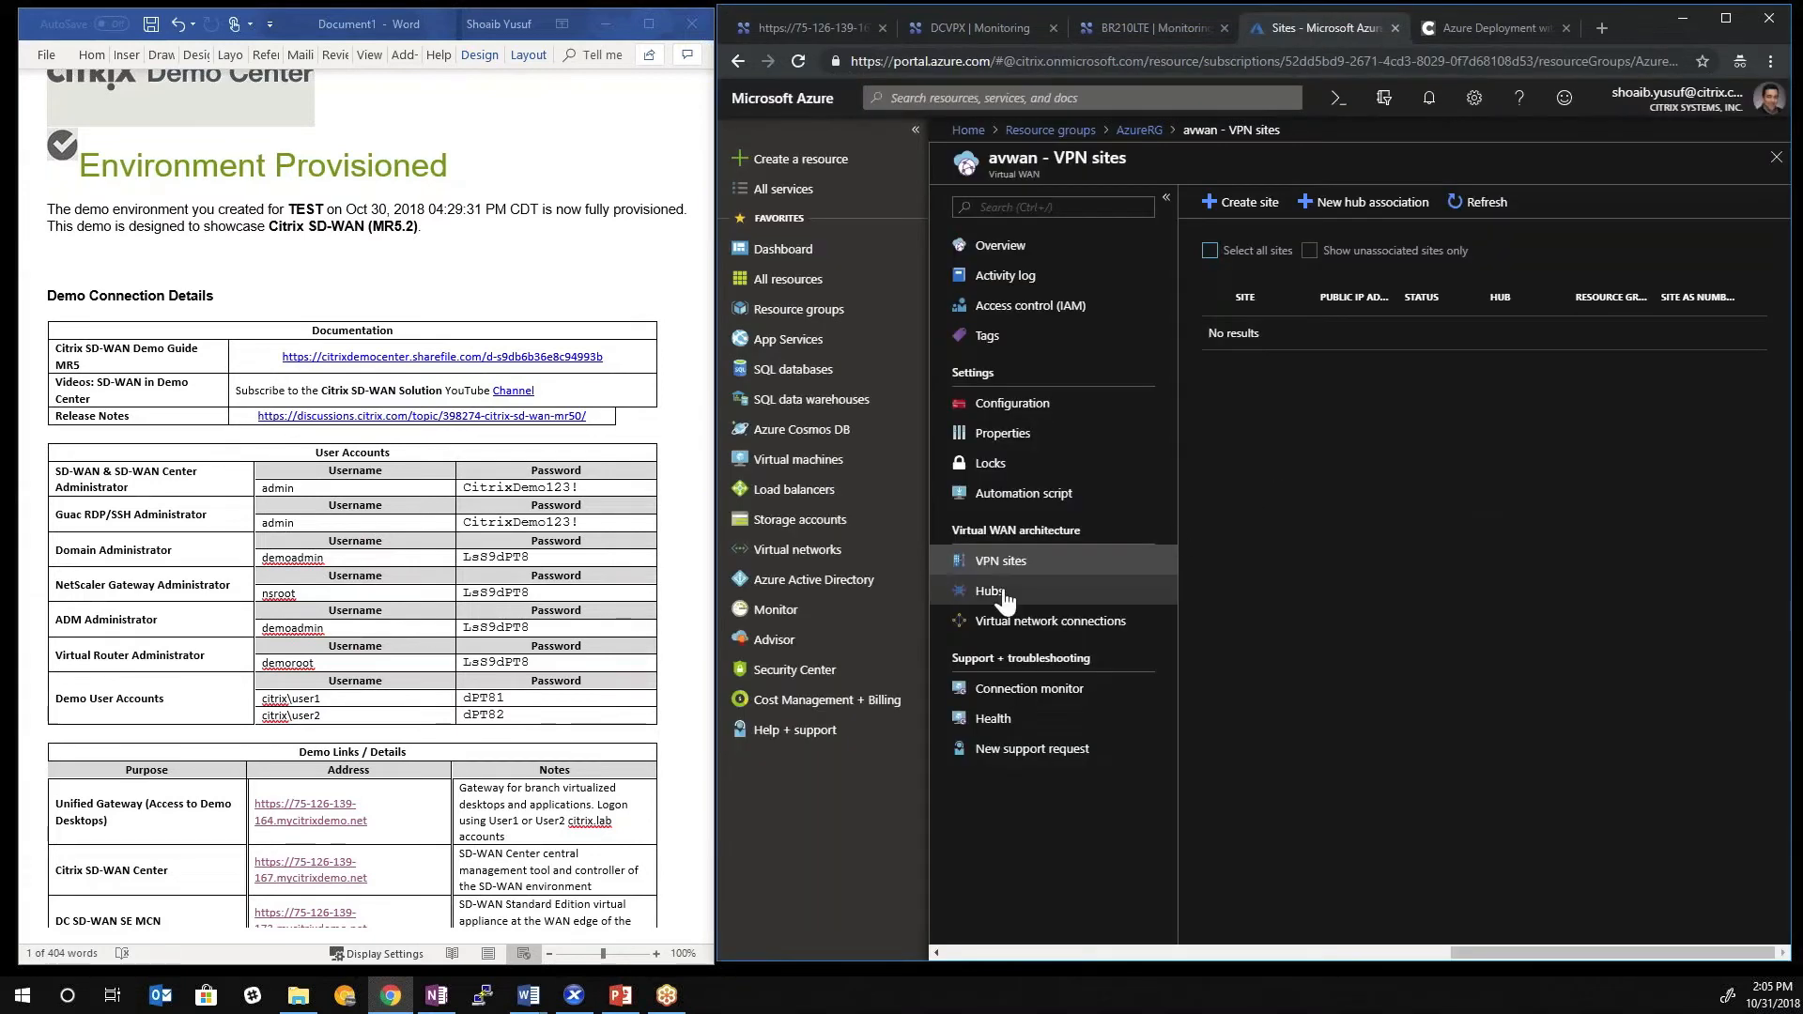
pyautogui.click(1484, 203)
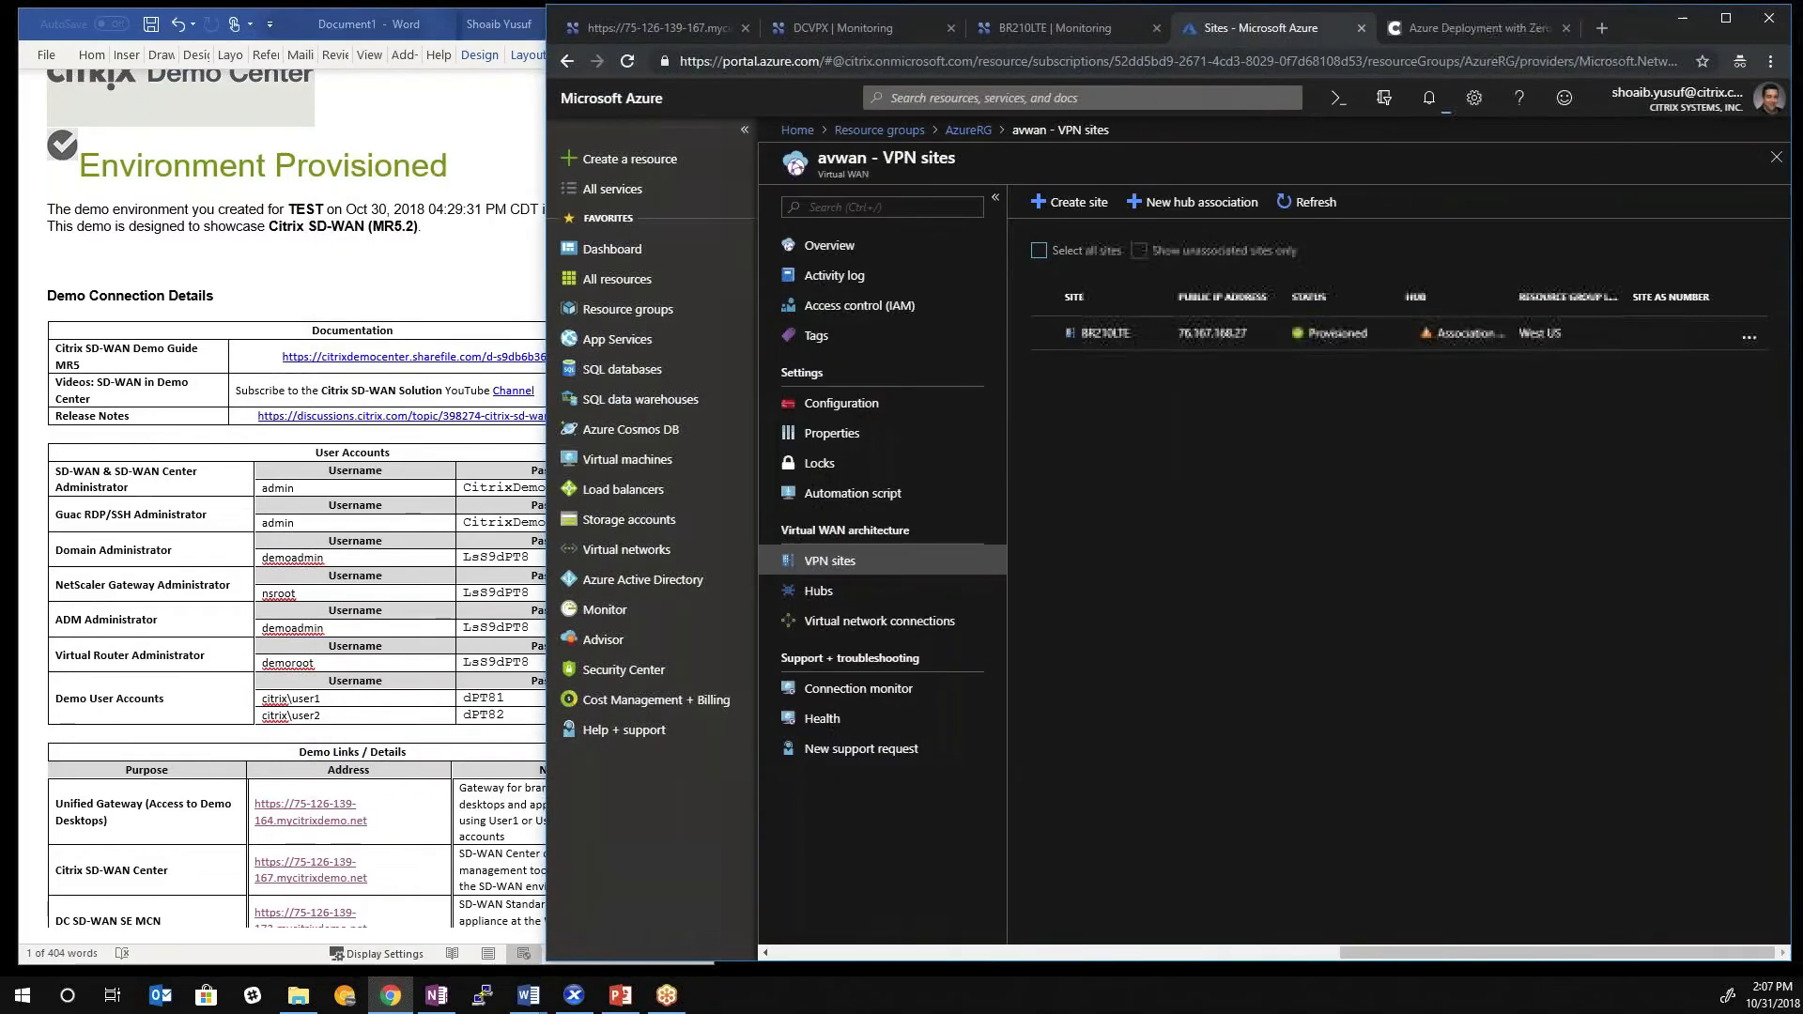
# Add a virtual network connection named 'host' linking vNetA to the westus avwan hub.
pyautogui.click(853, 627)
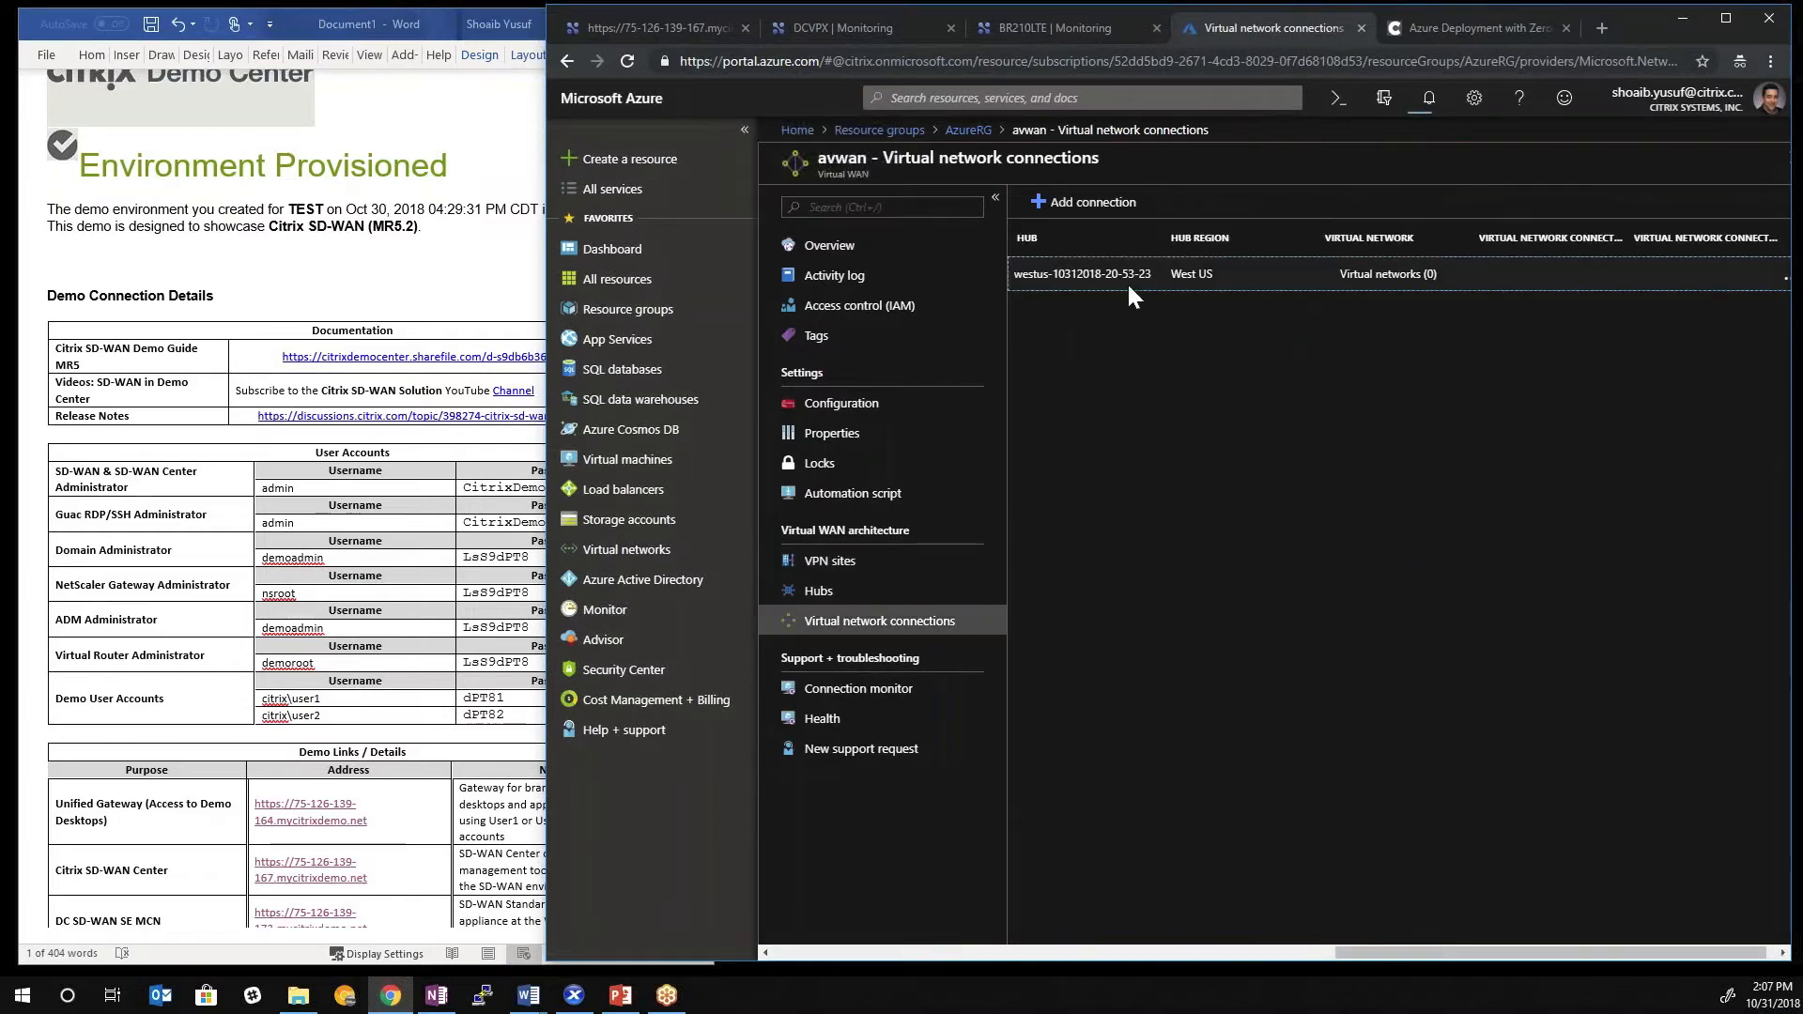
pyautogui.click(1090, 204)
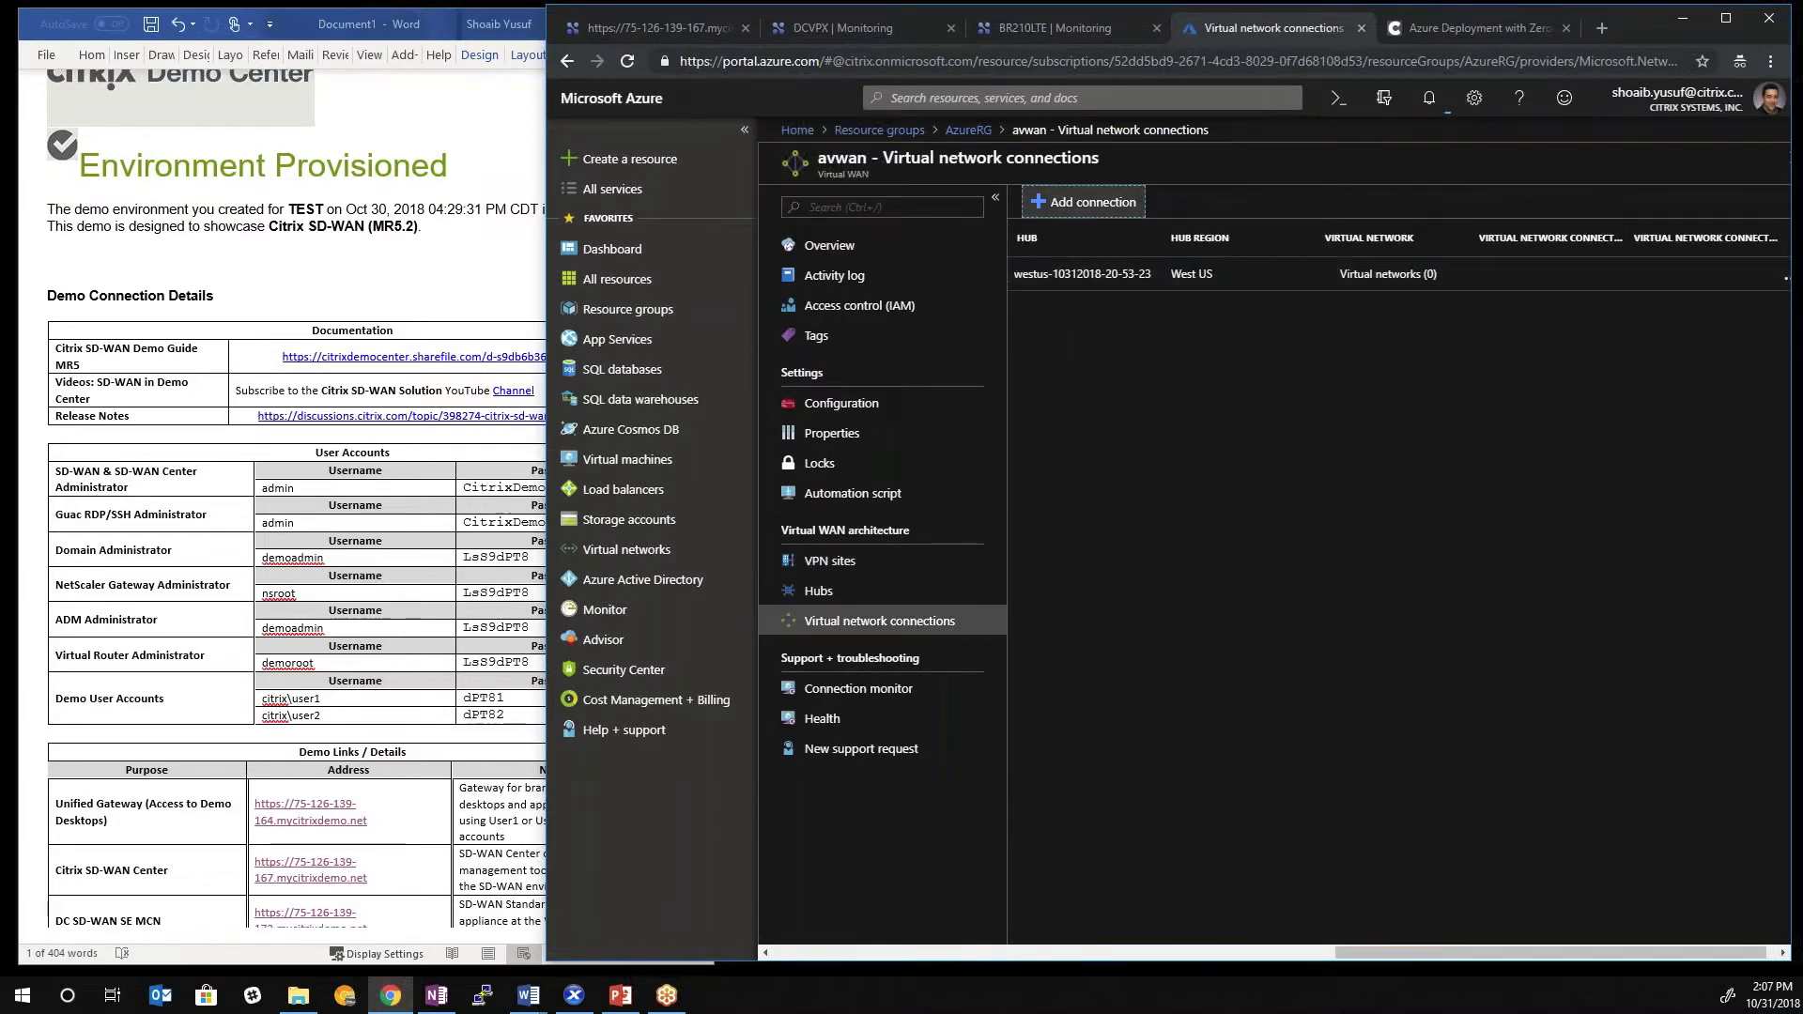
pyautogui.write('host')
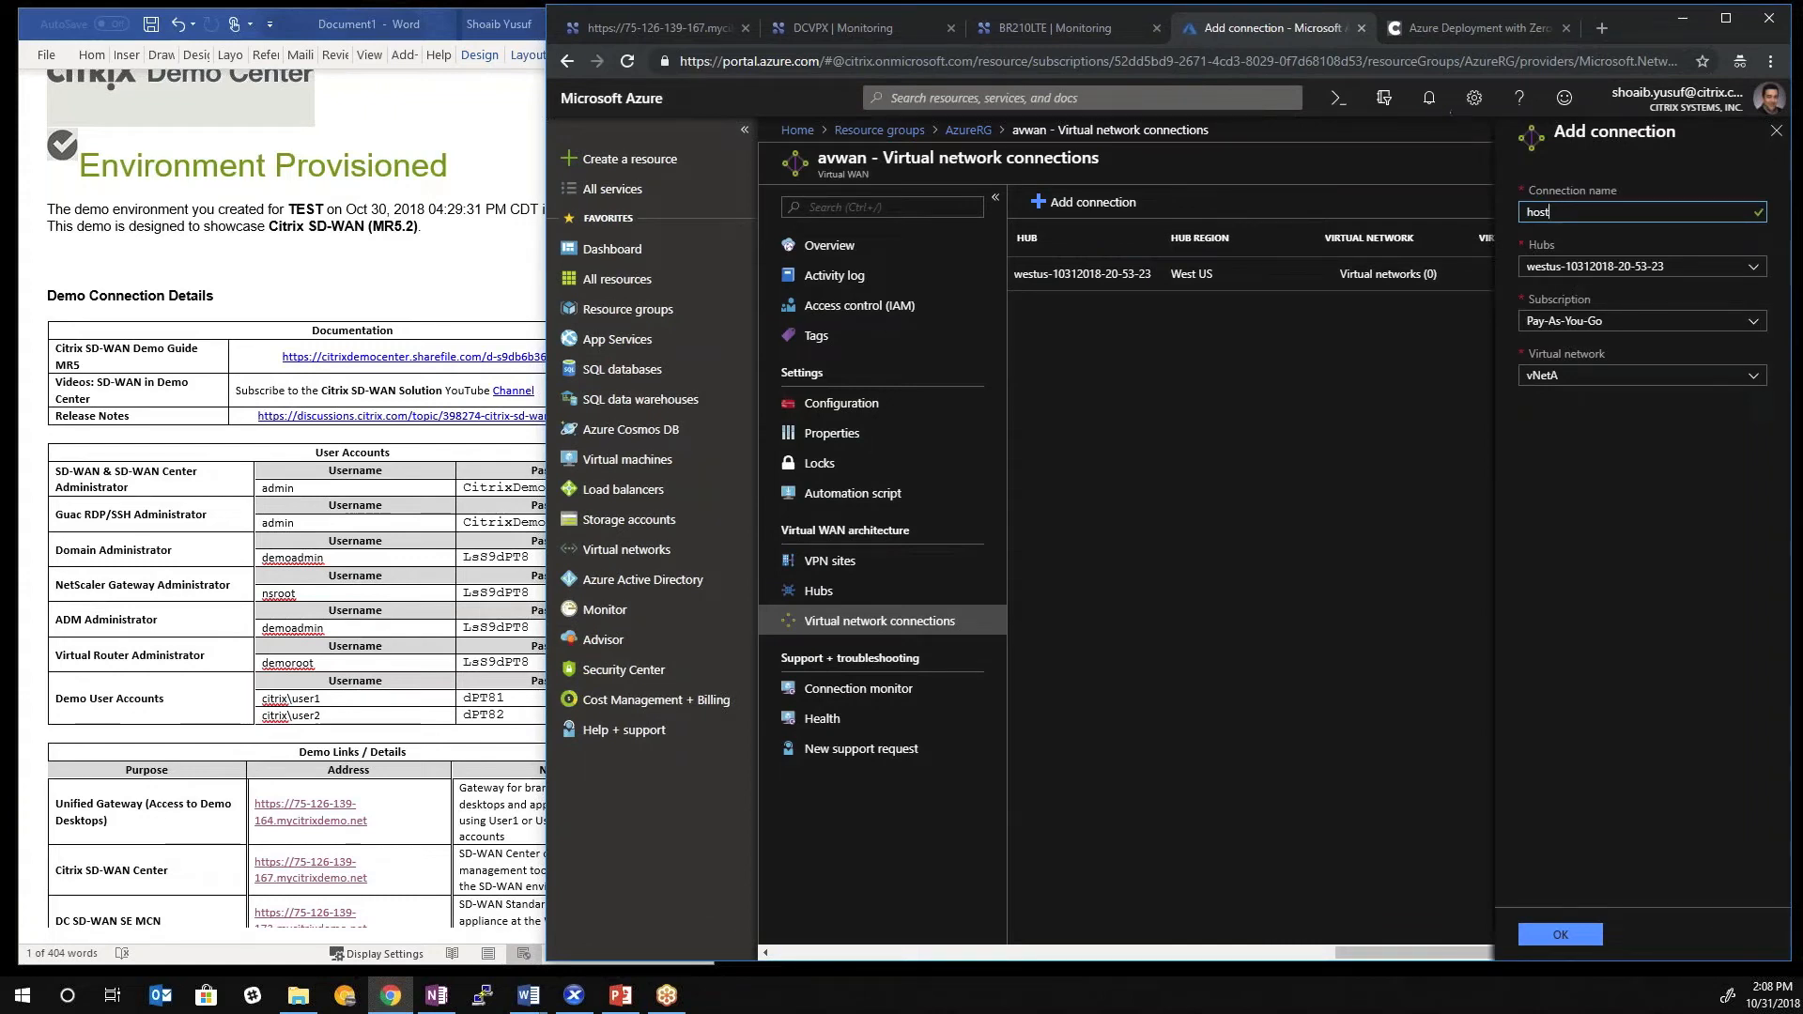
pyautogui.click(1561, 936)
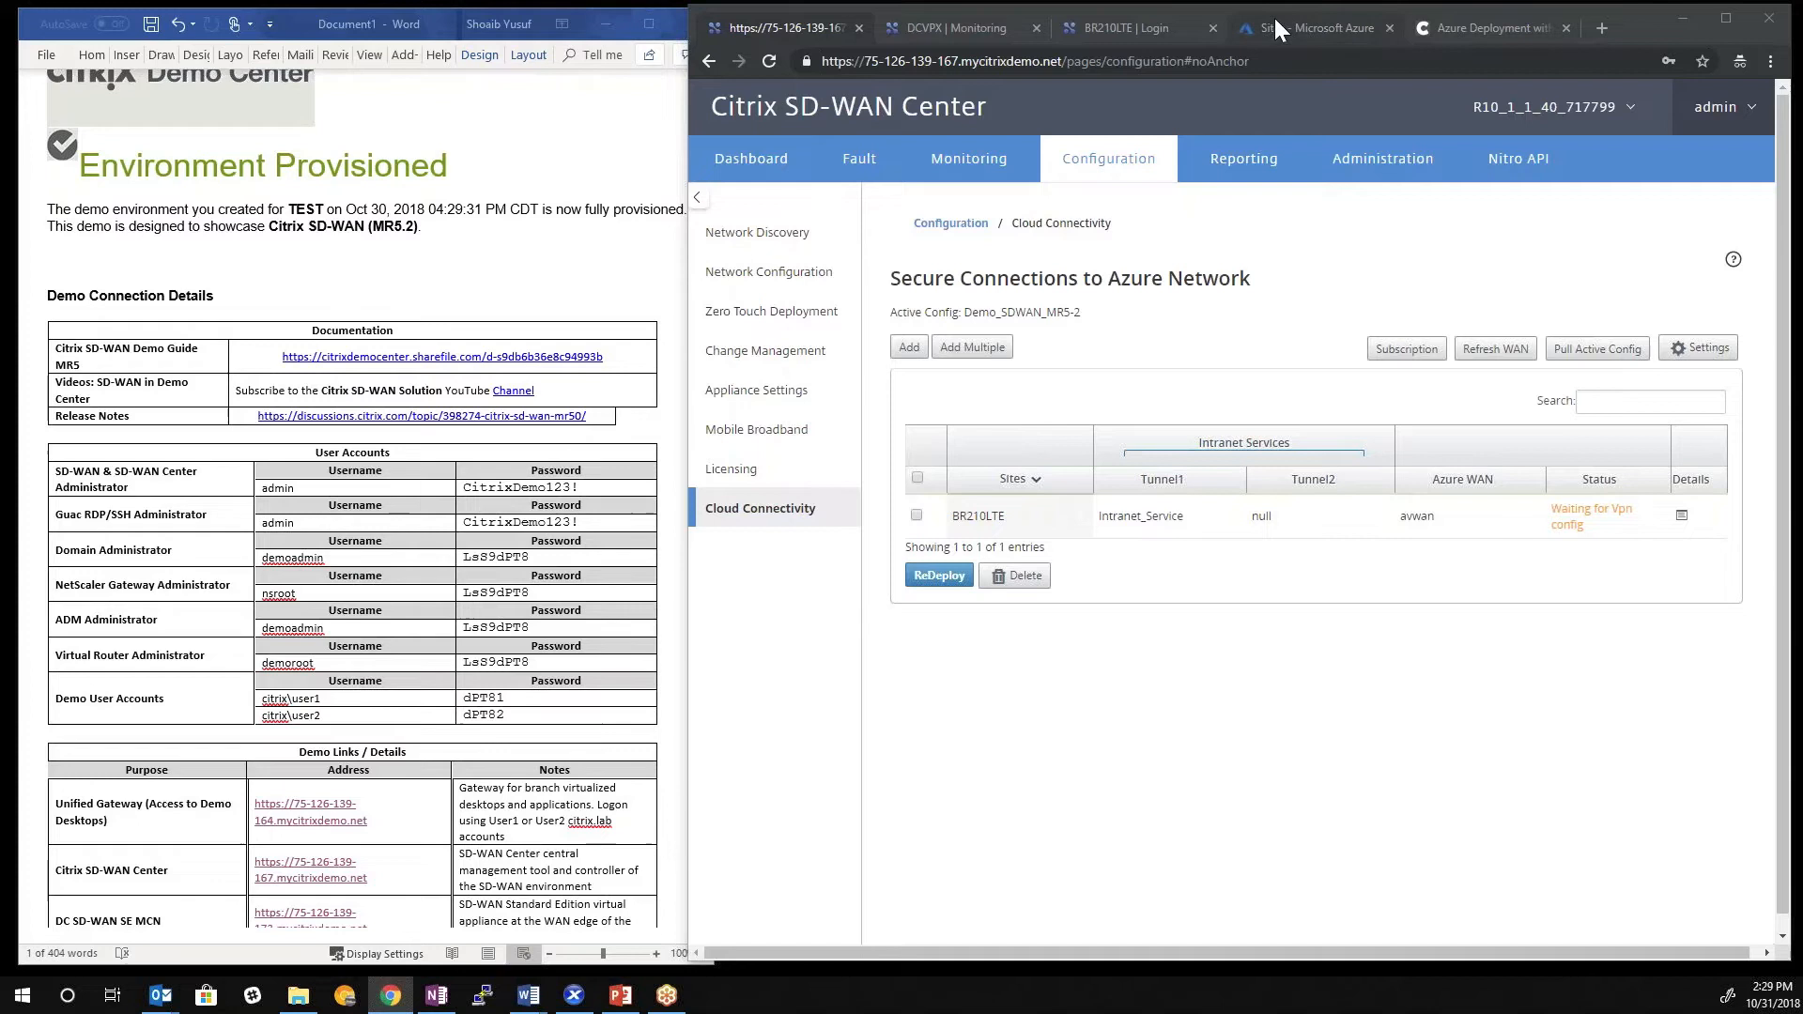
pyautogui.click(1275, 21)
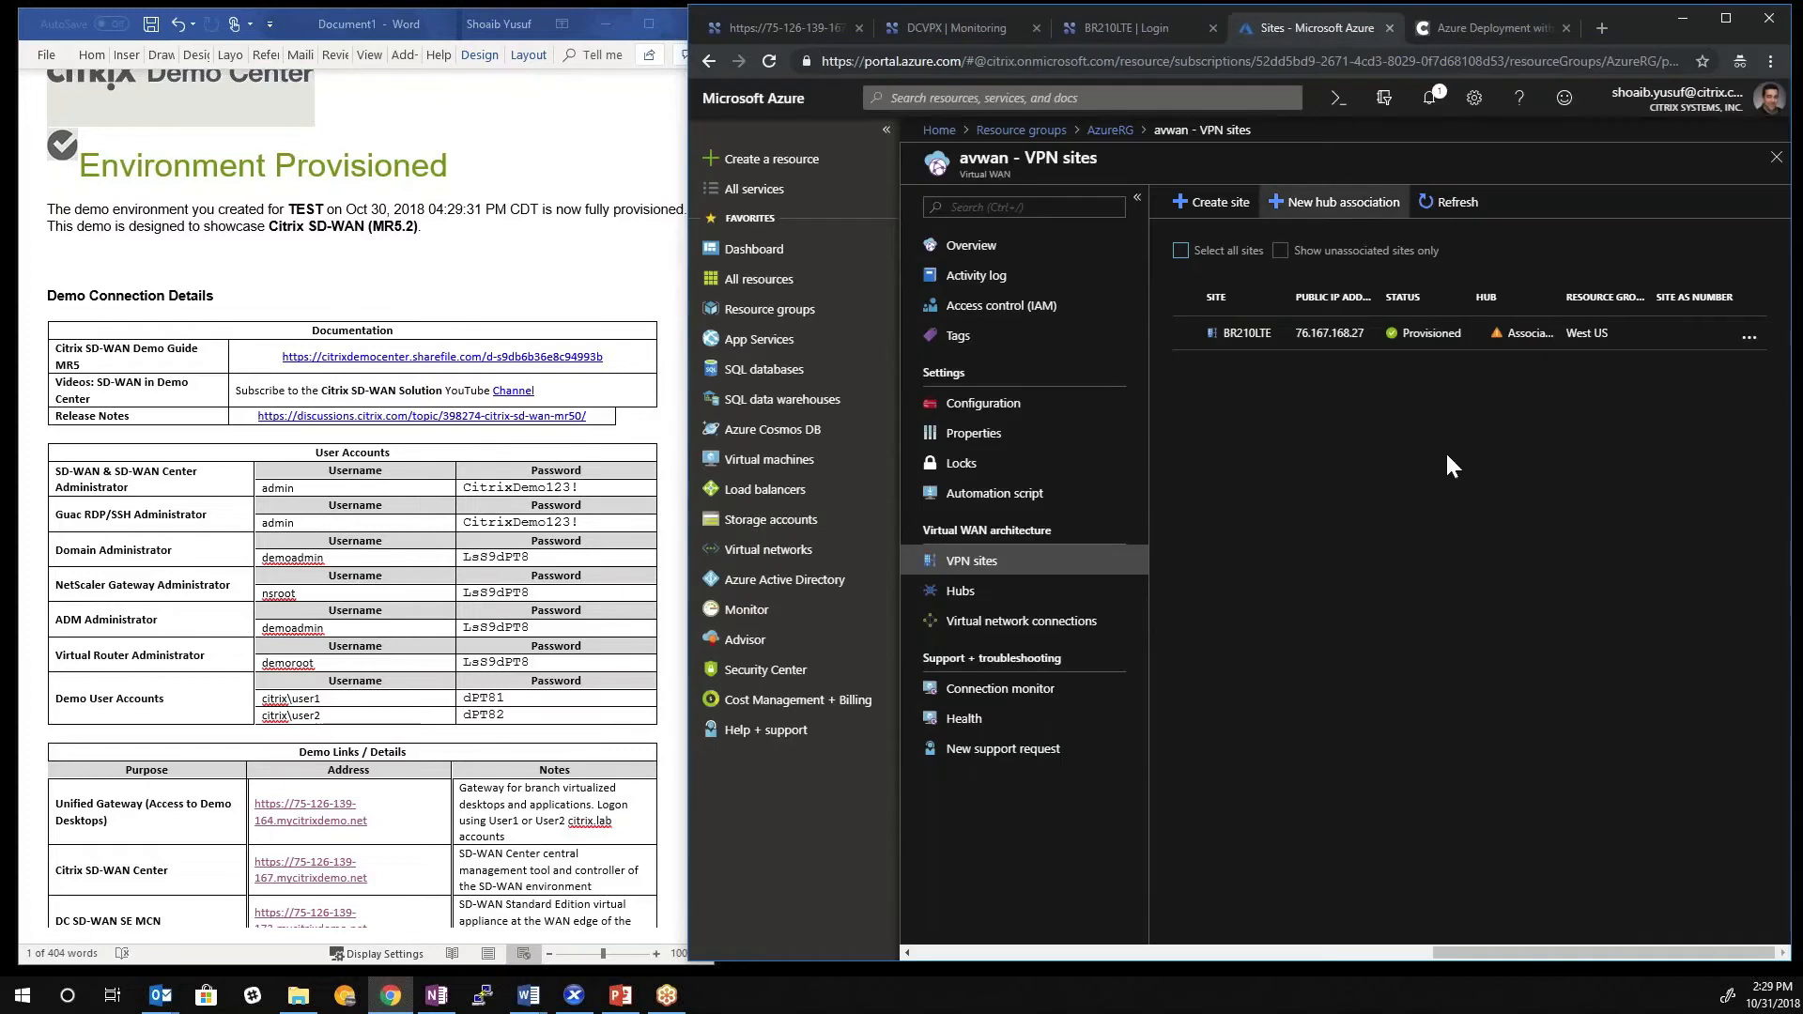
pyautogui.click(1432, 103)
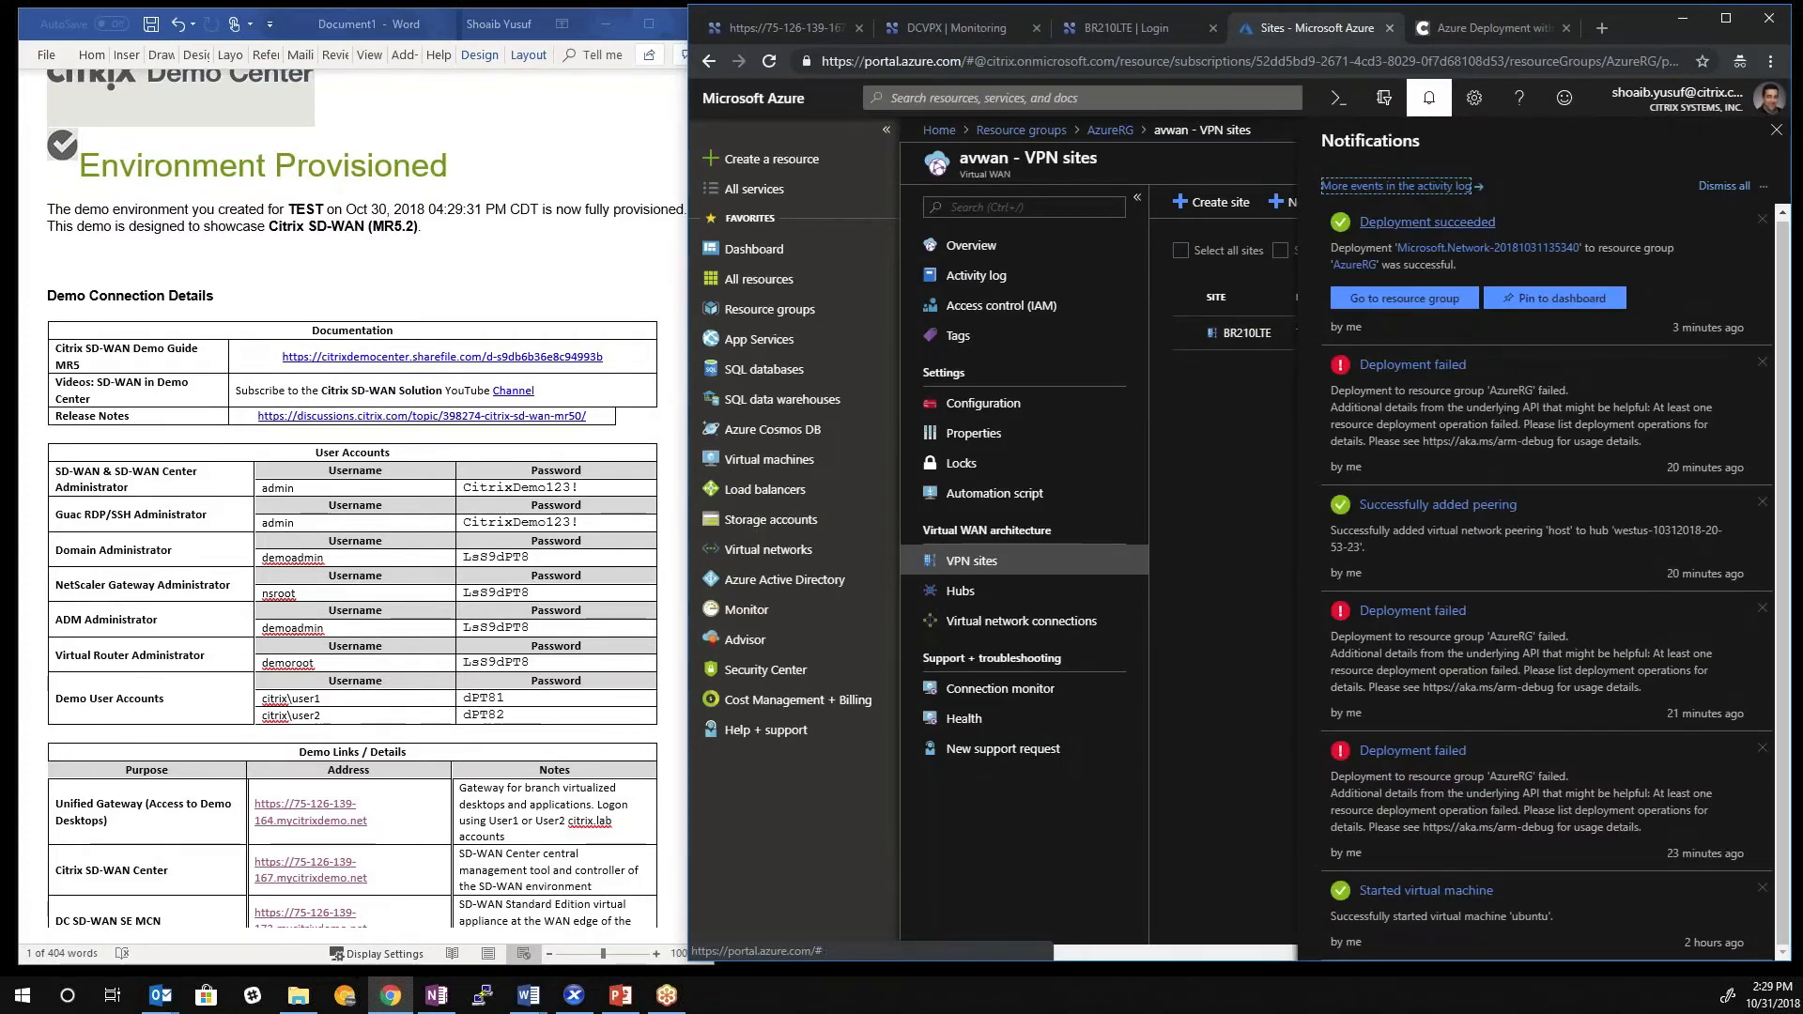
pyautogui.click(1270, 481)
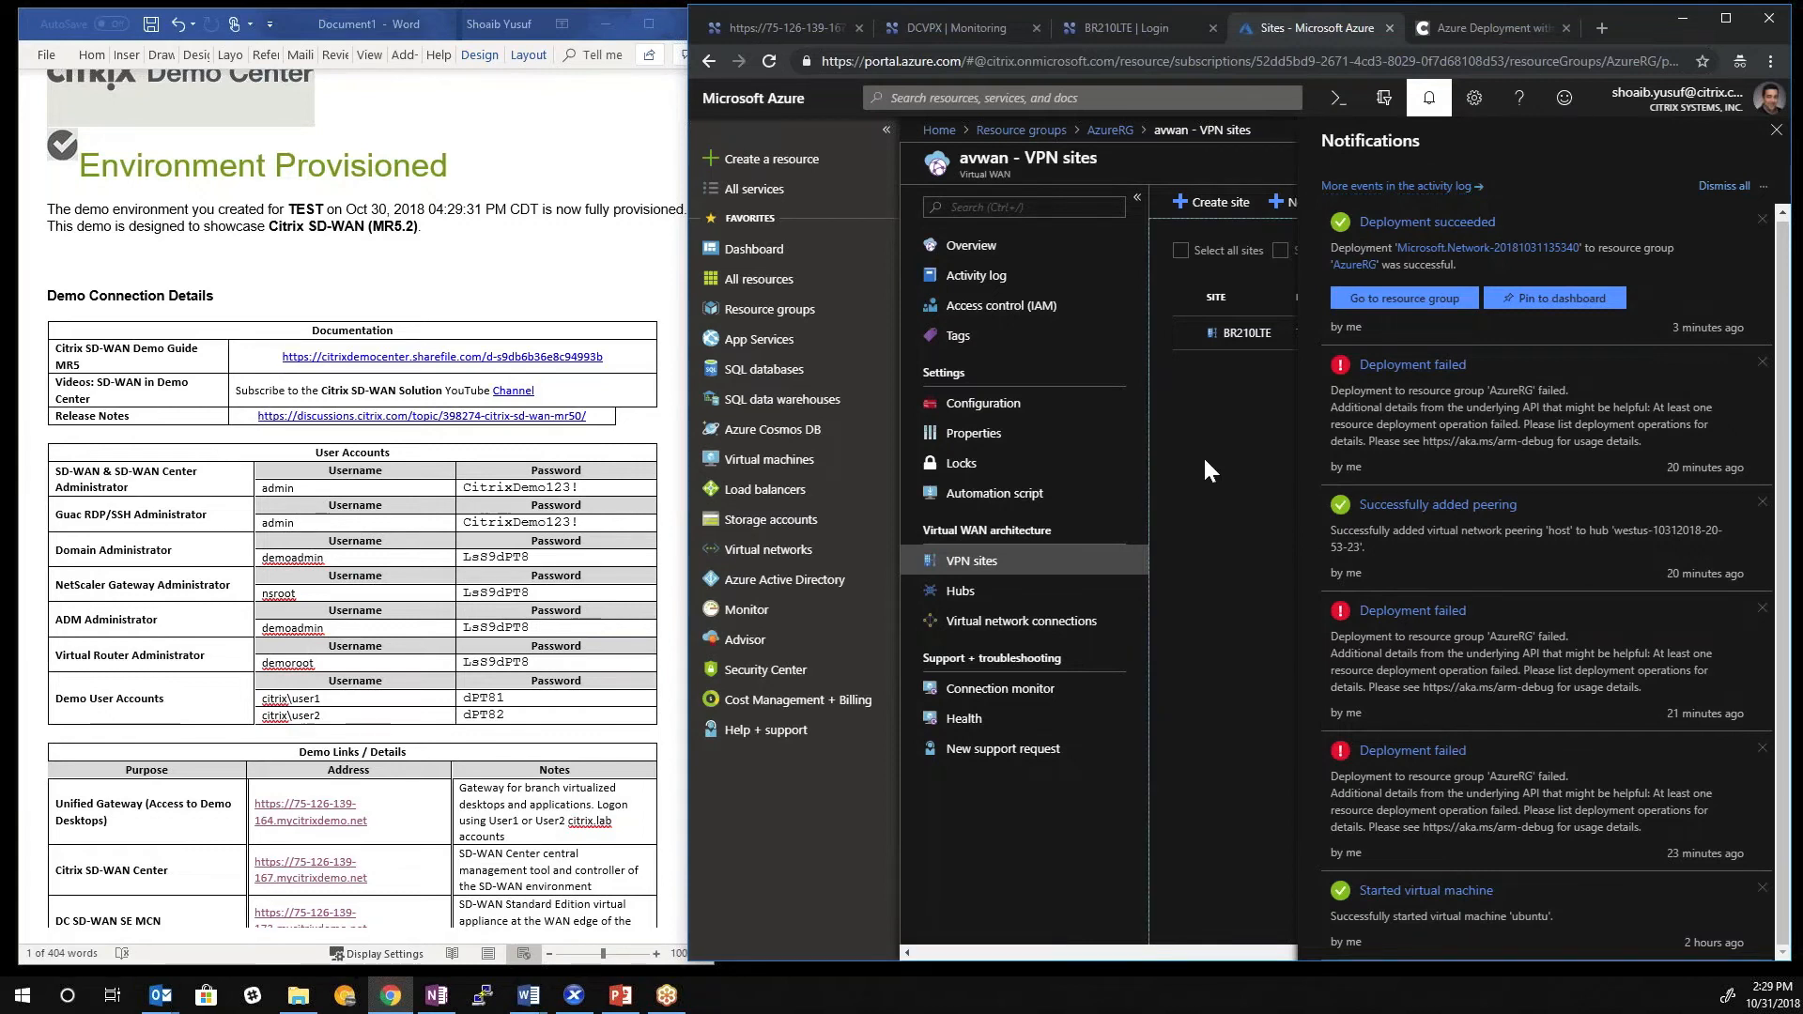
pyautogui.click(984, 566)
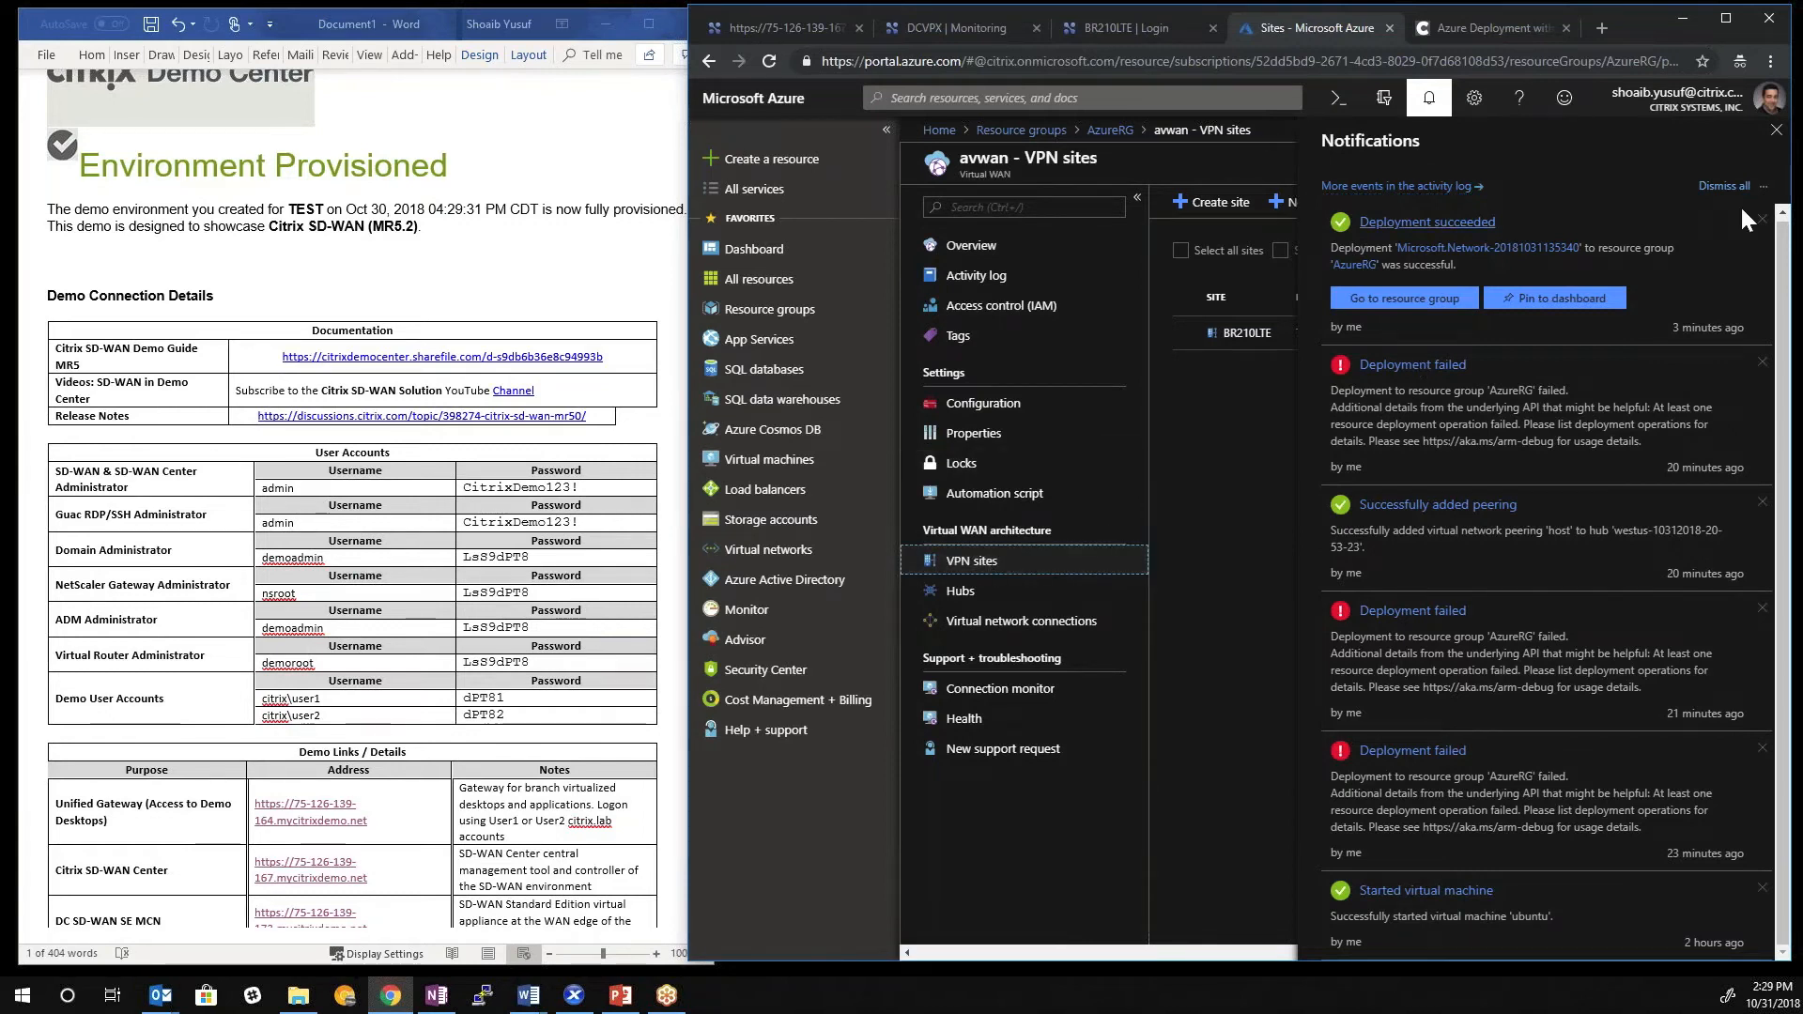
pyautogui.click(1776, 129)
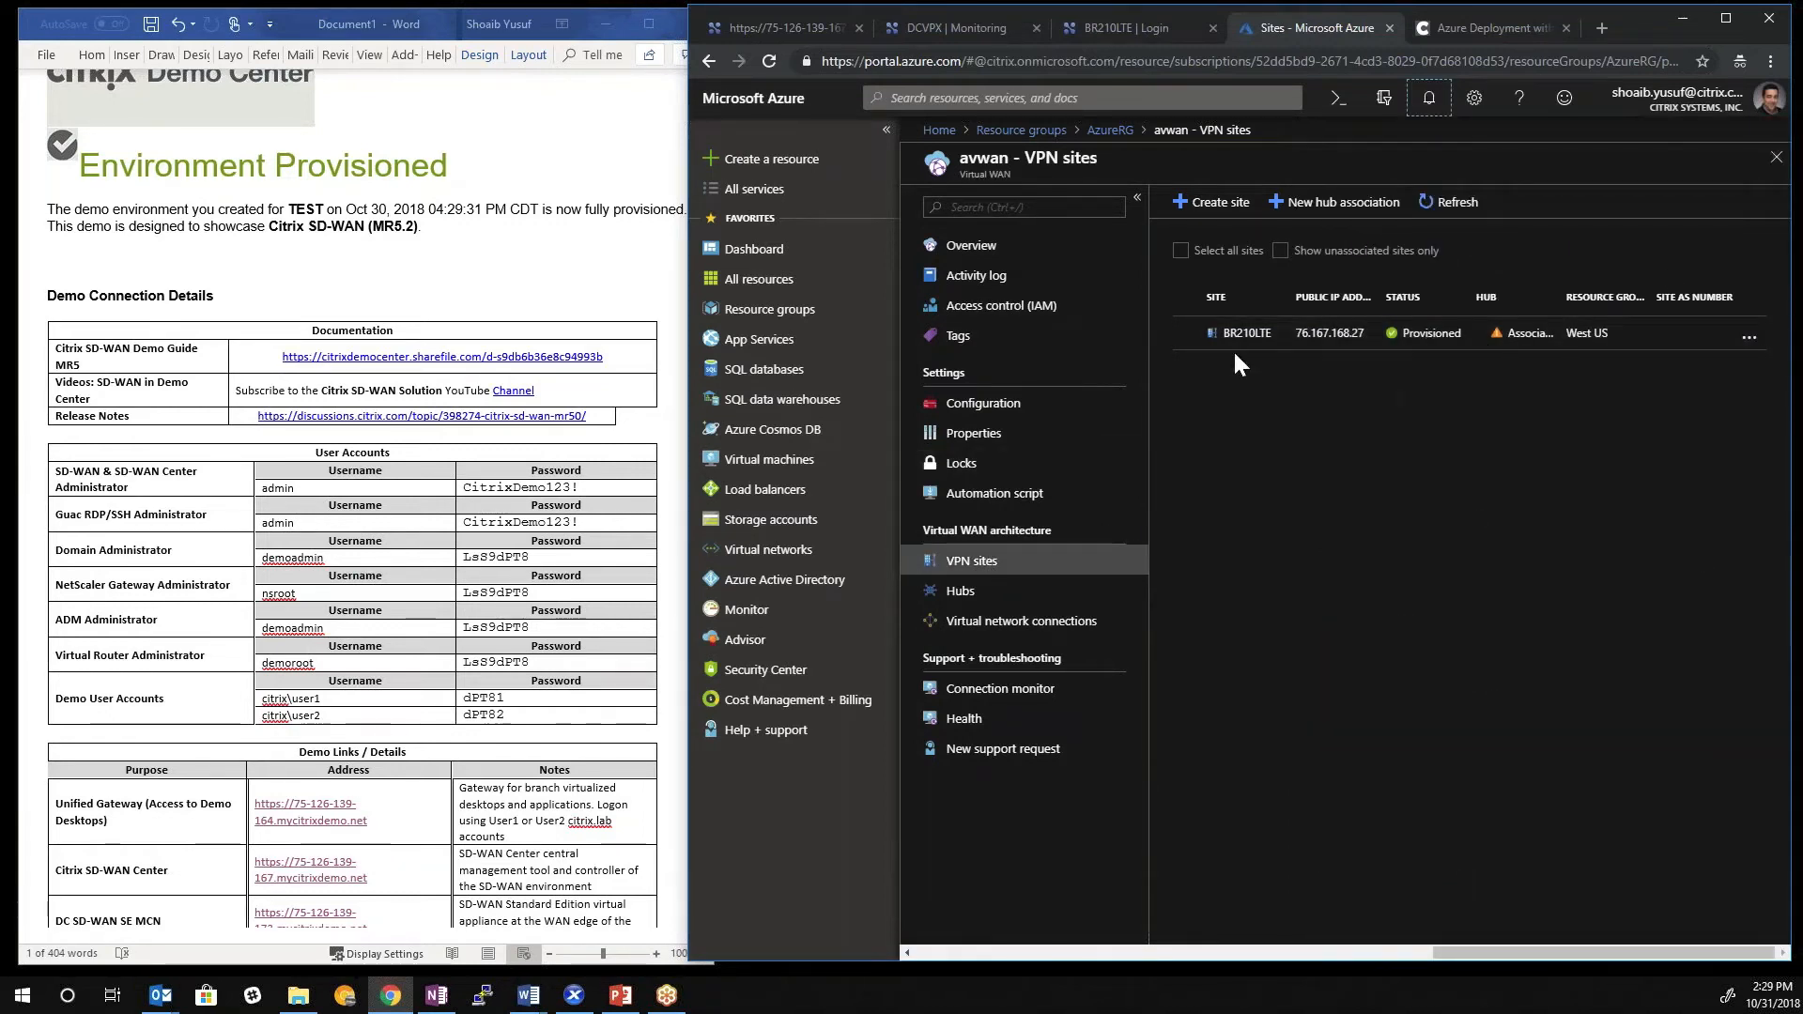
pyautogui.click(967, 590)
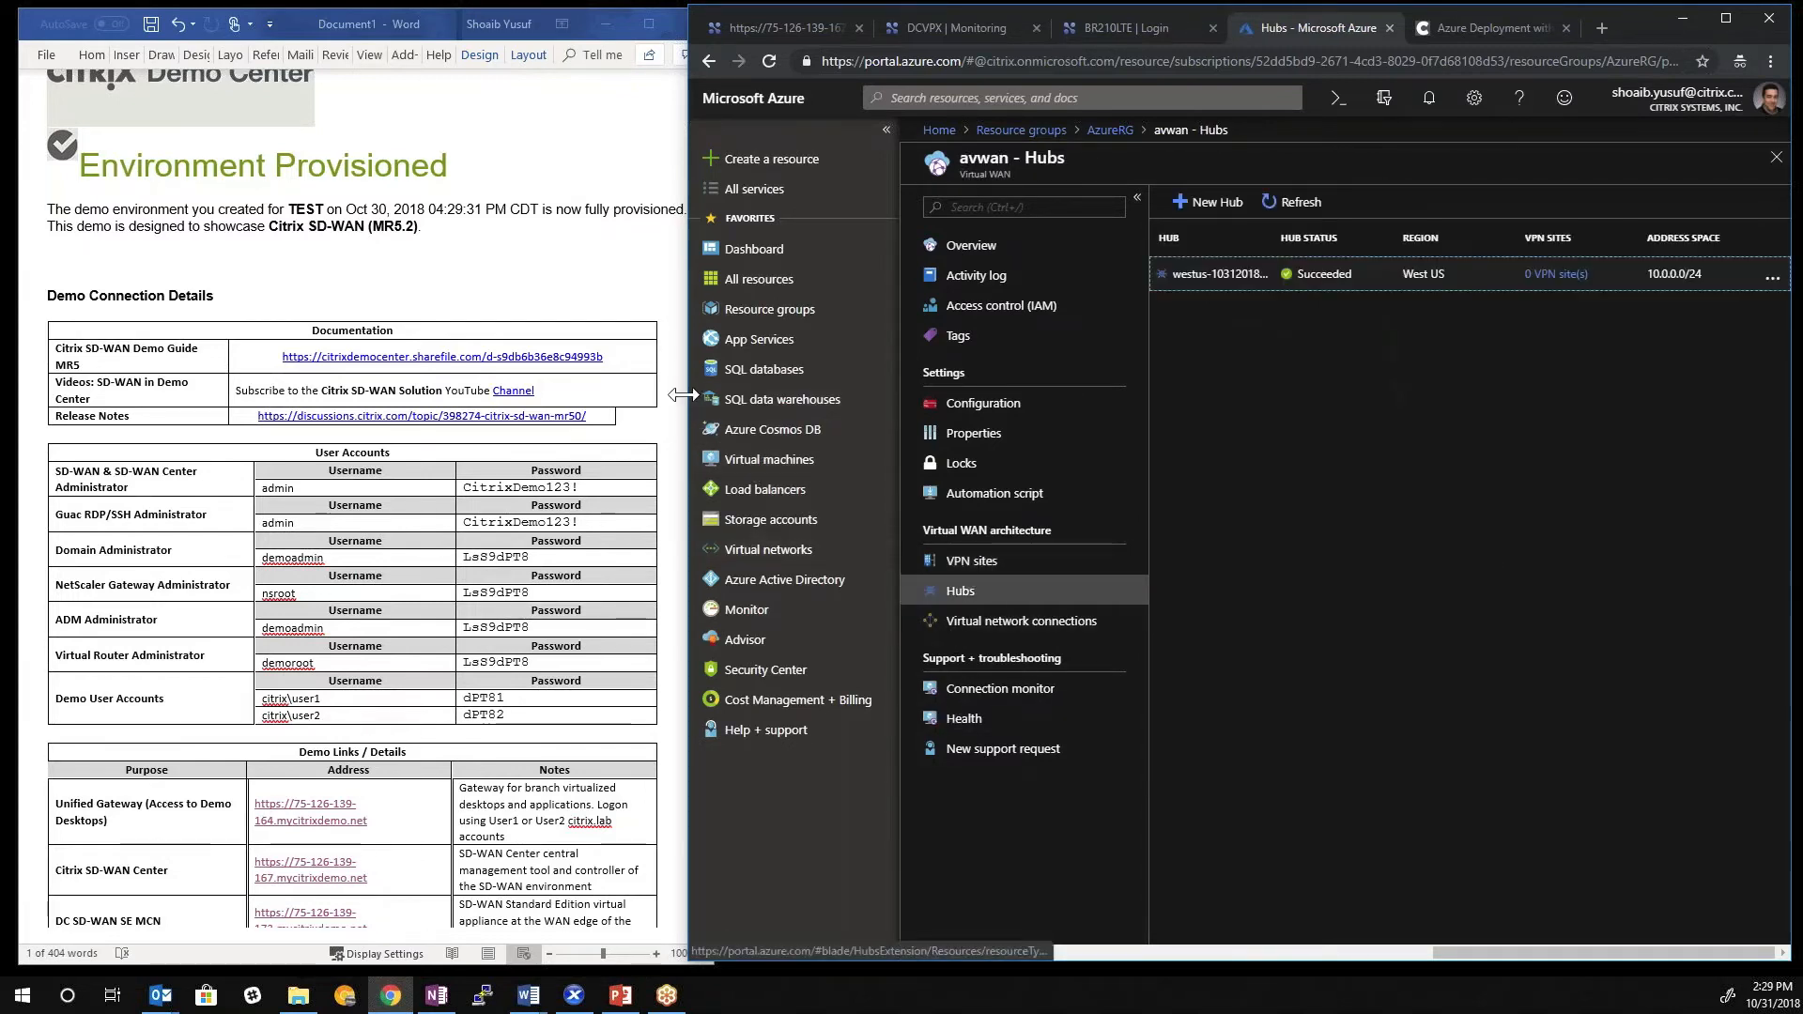
pyautogui.moveTo(666, 396); pyautogui.dragTo(484, 397)
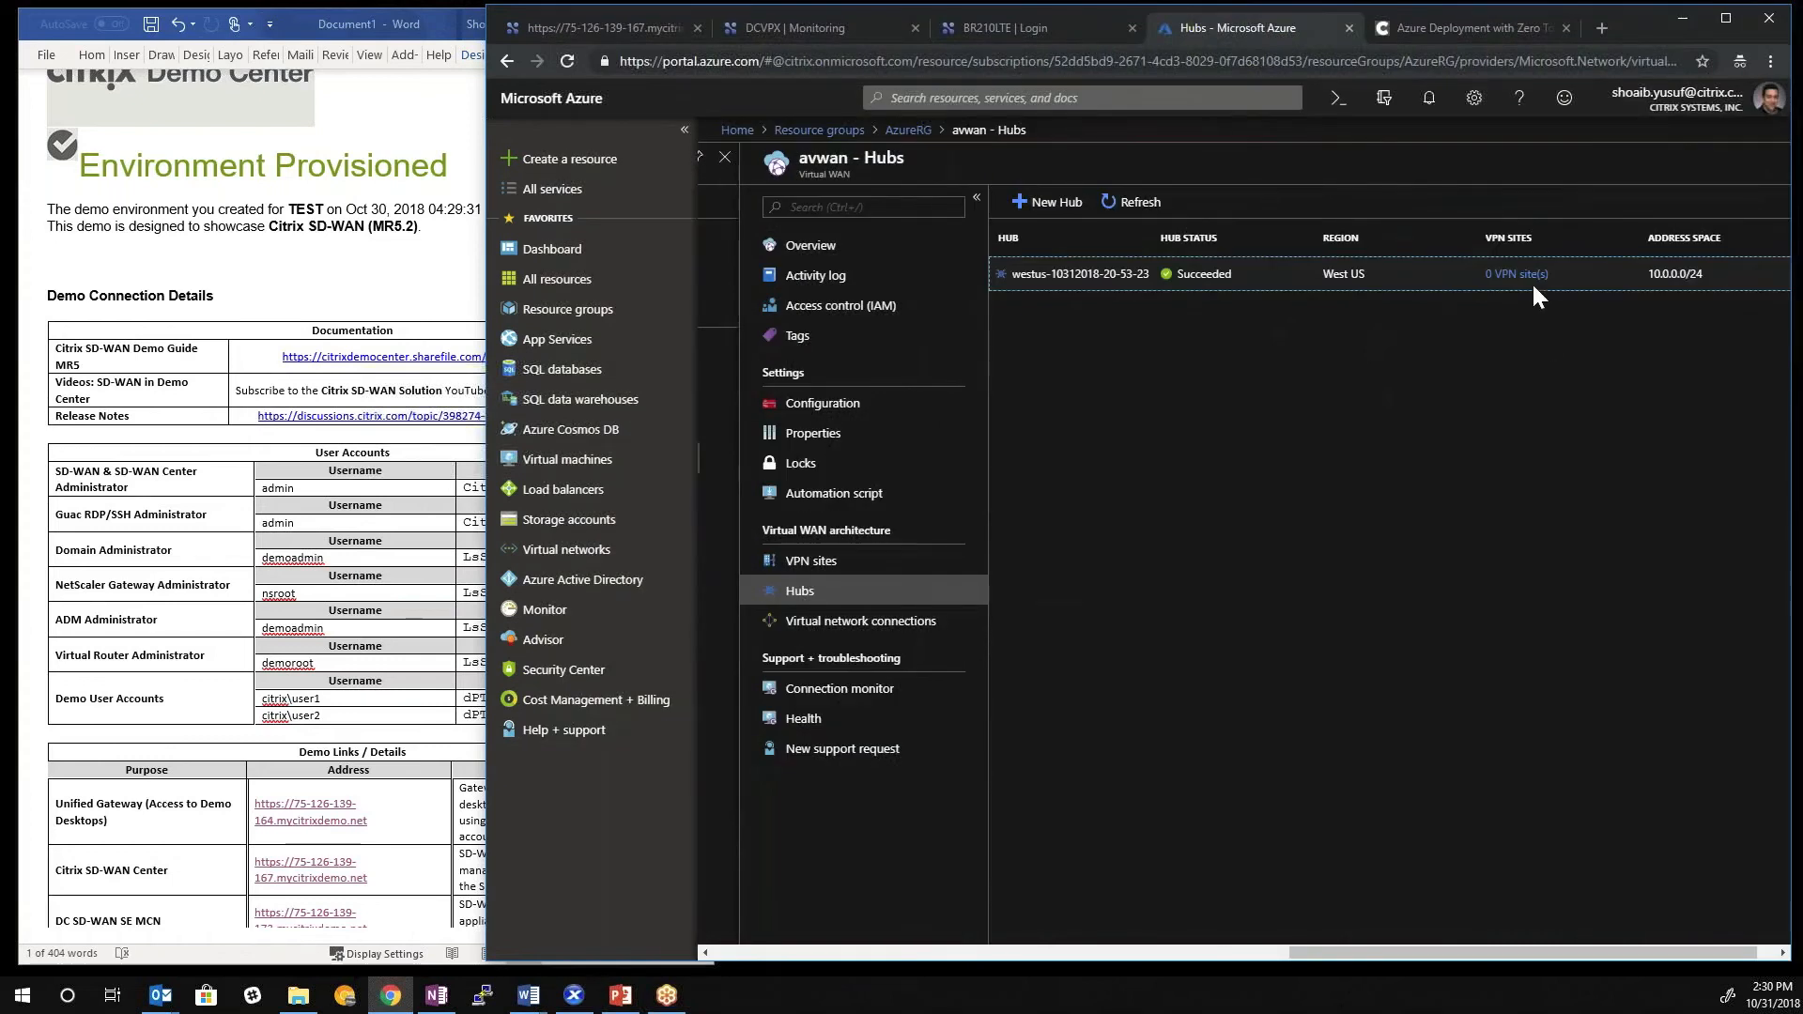
pyautogui.click(855, 621)
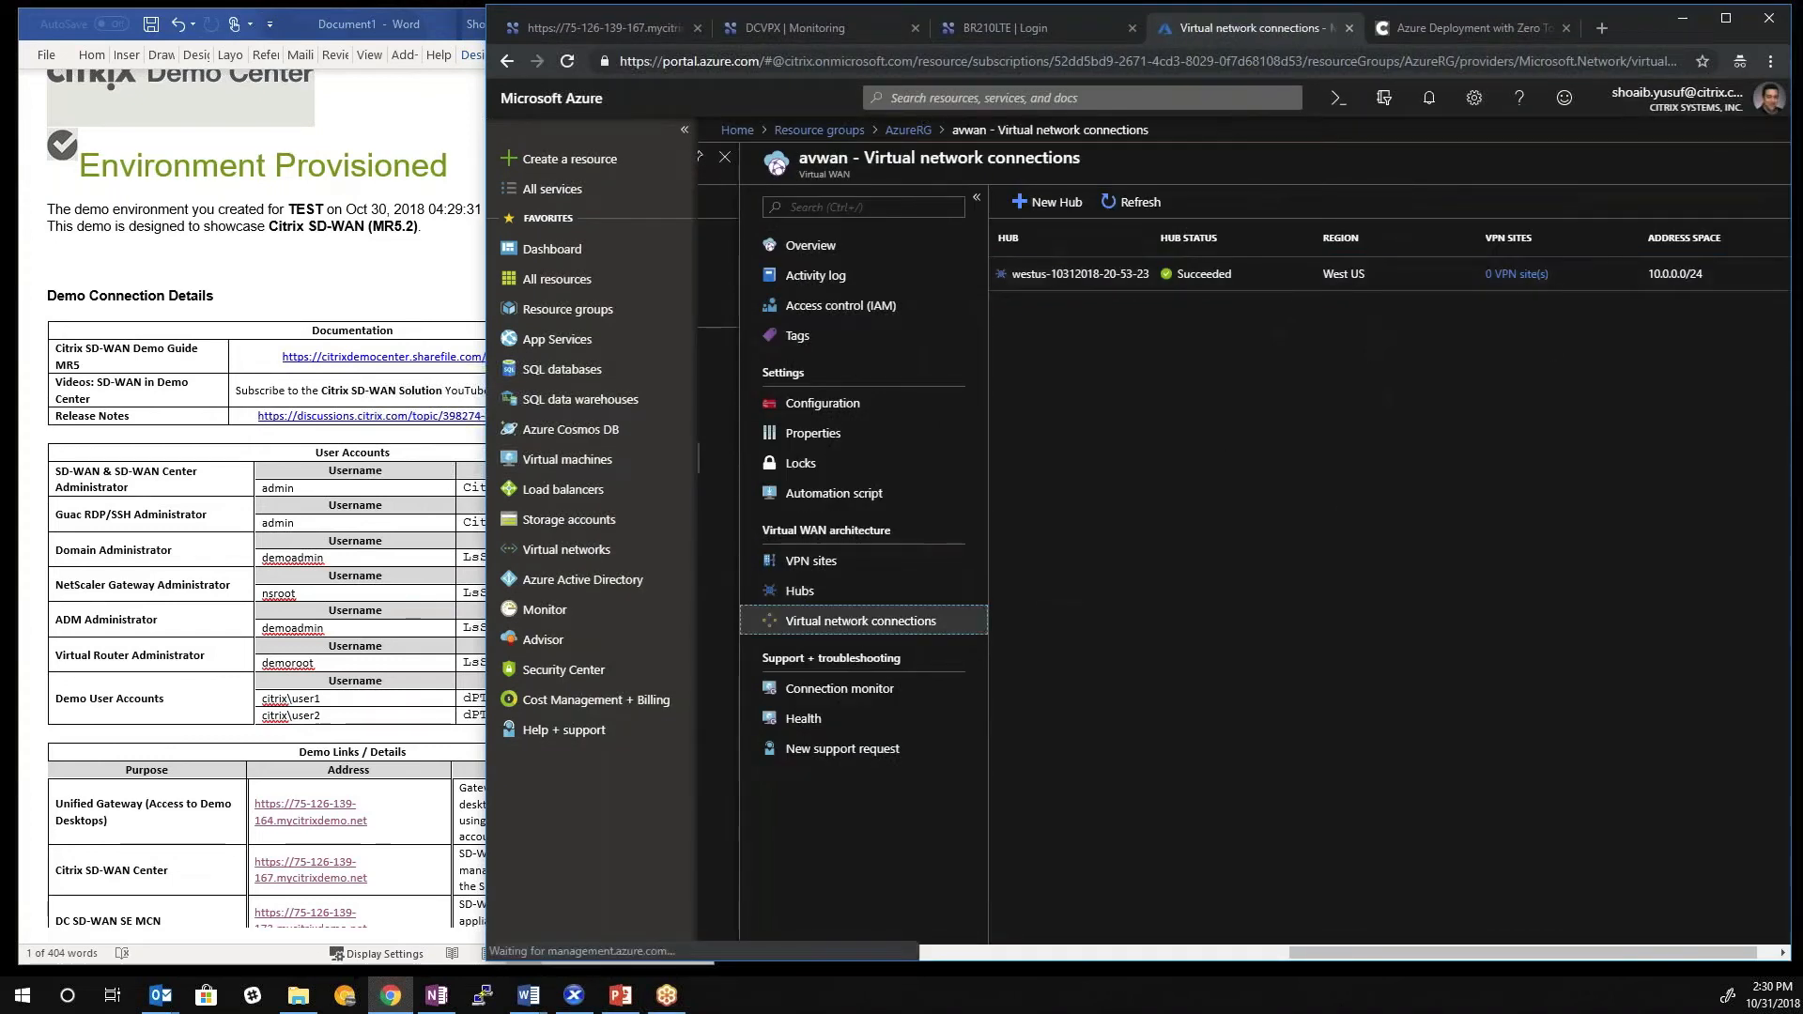
pyautogui.click(1288, 275)
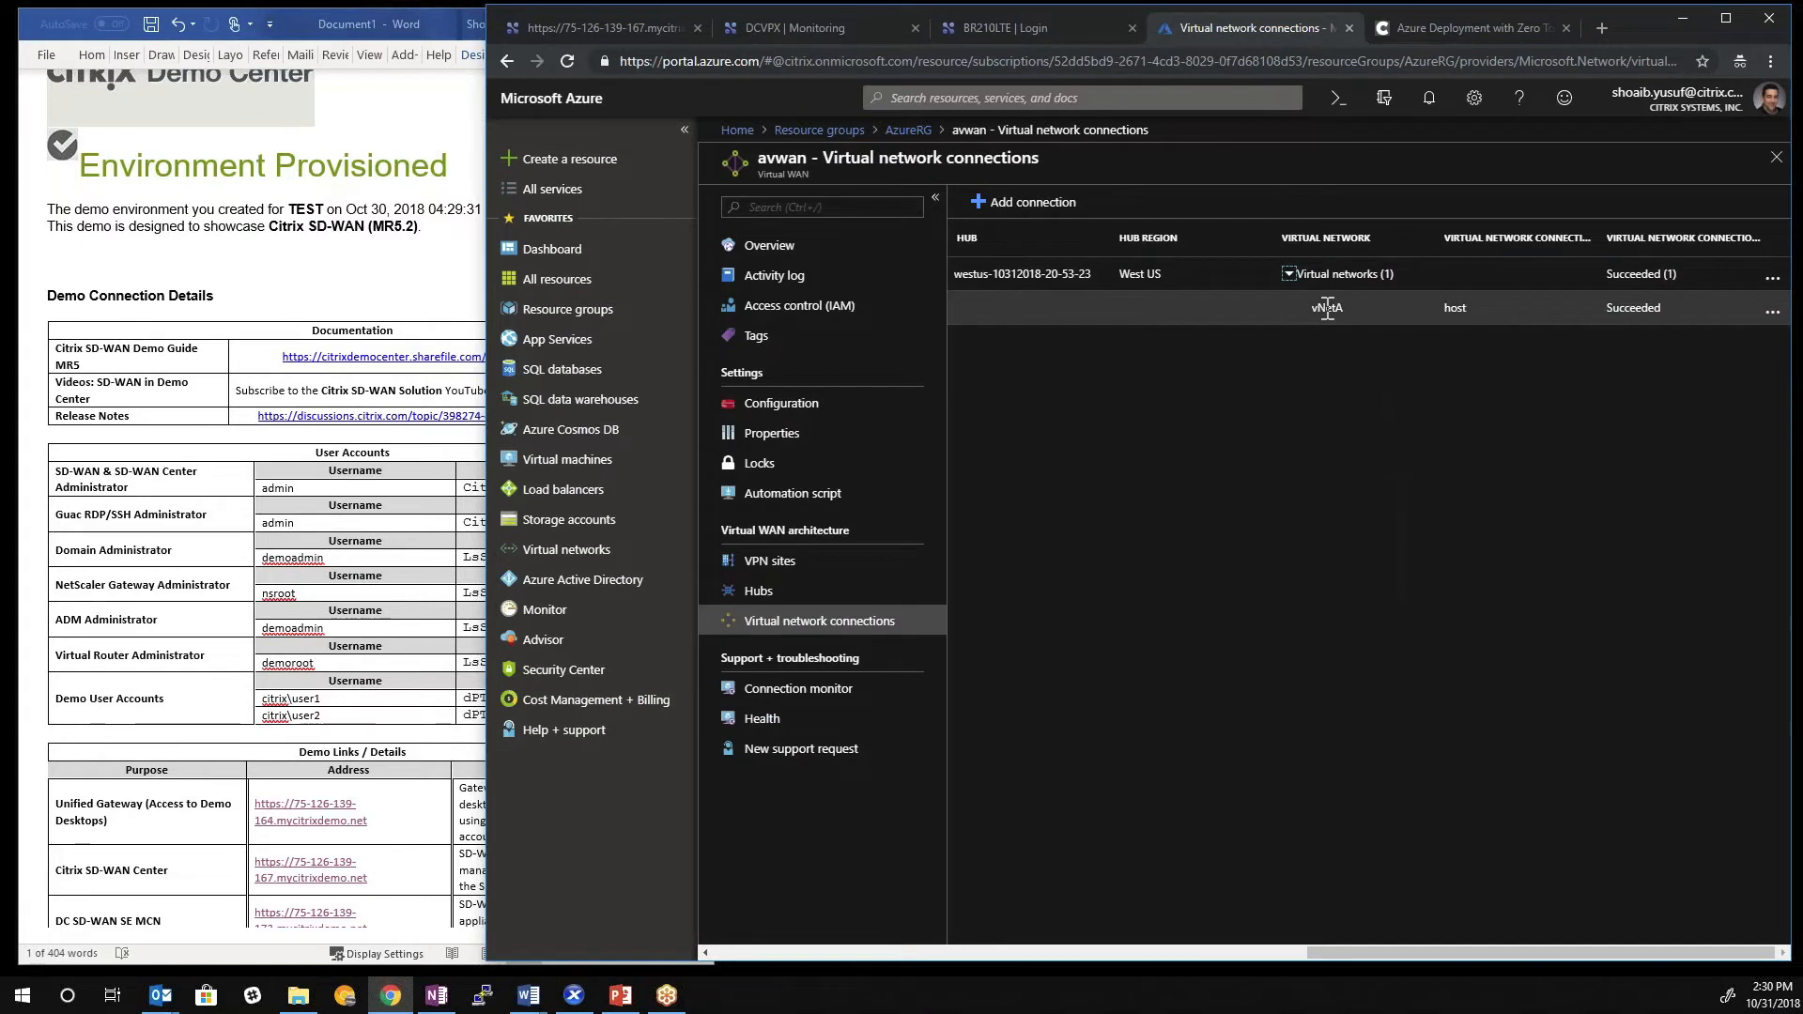
pyautogui.click(809, 562)
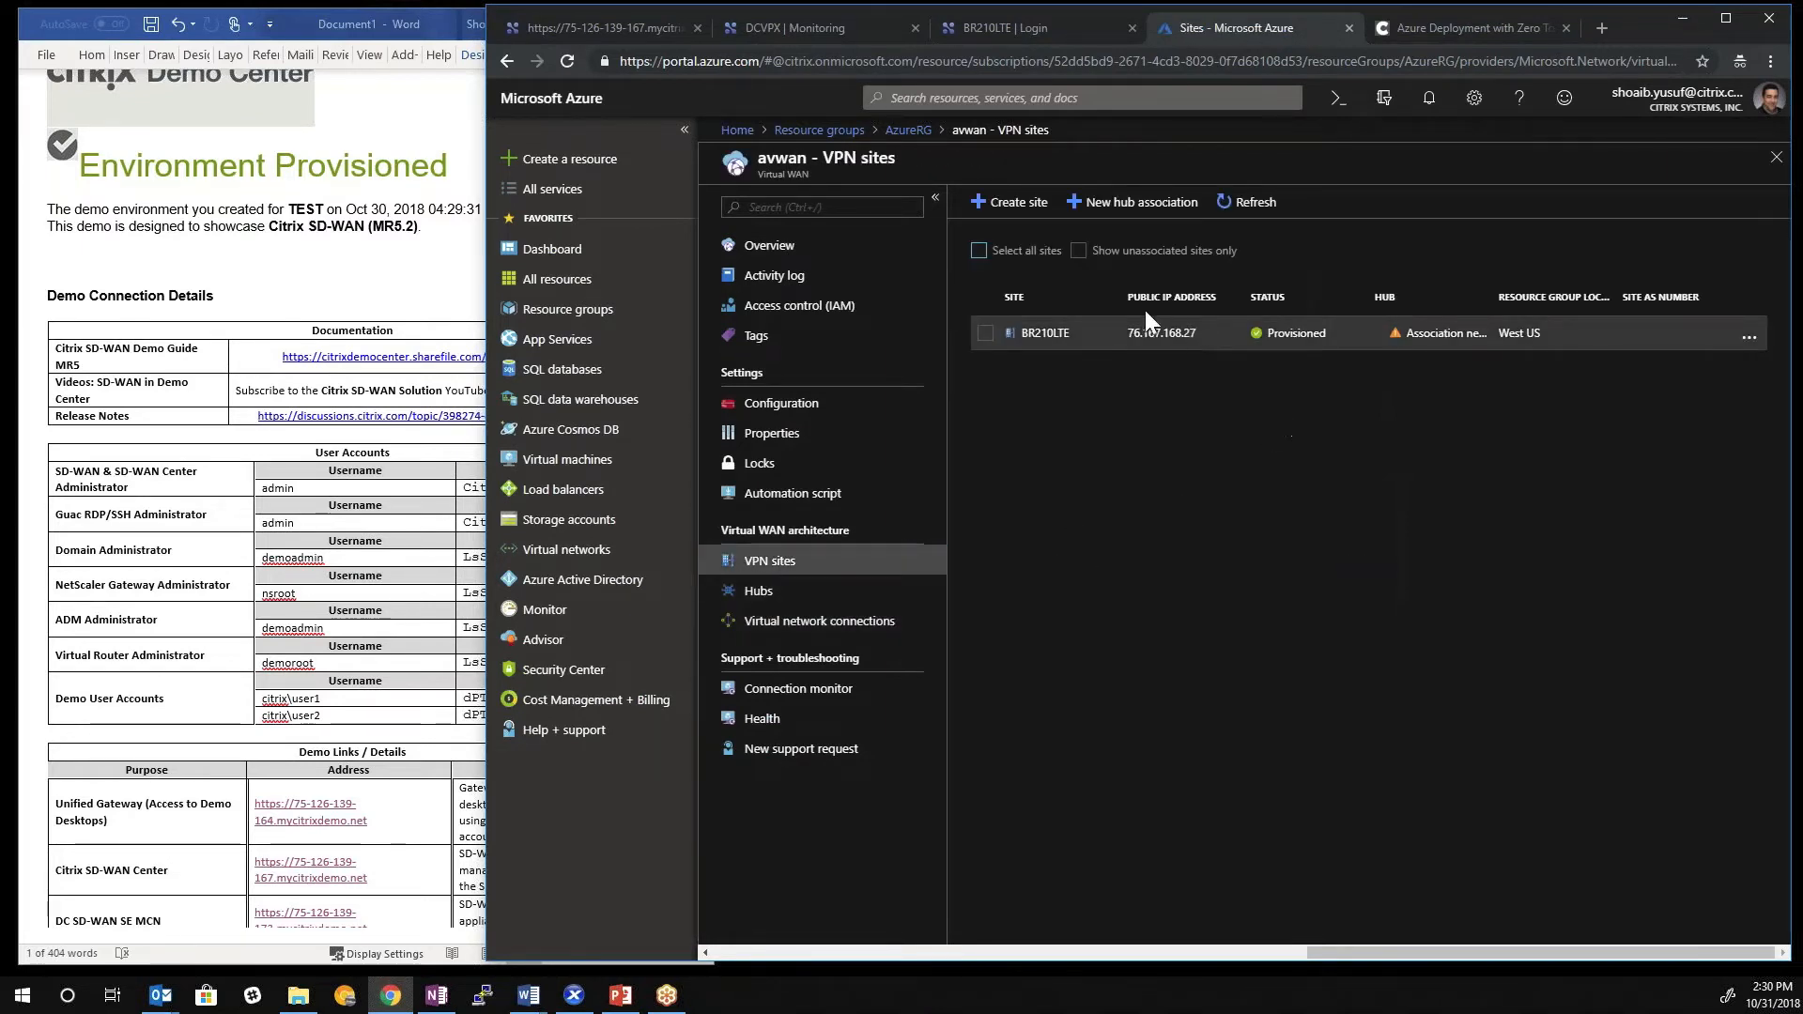
pyautogui.click(985, 334)
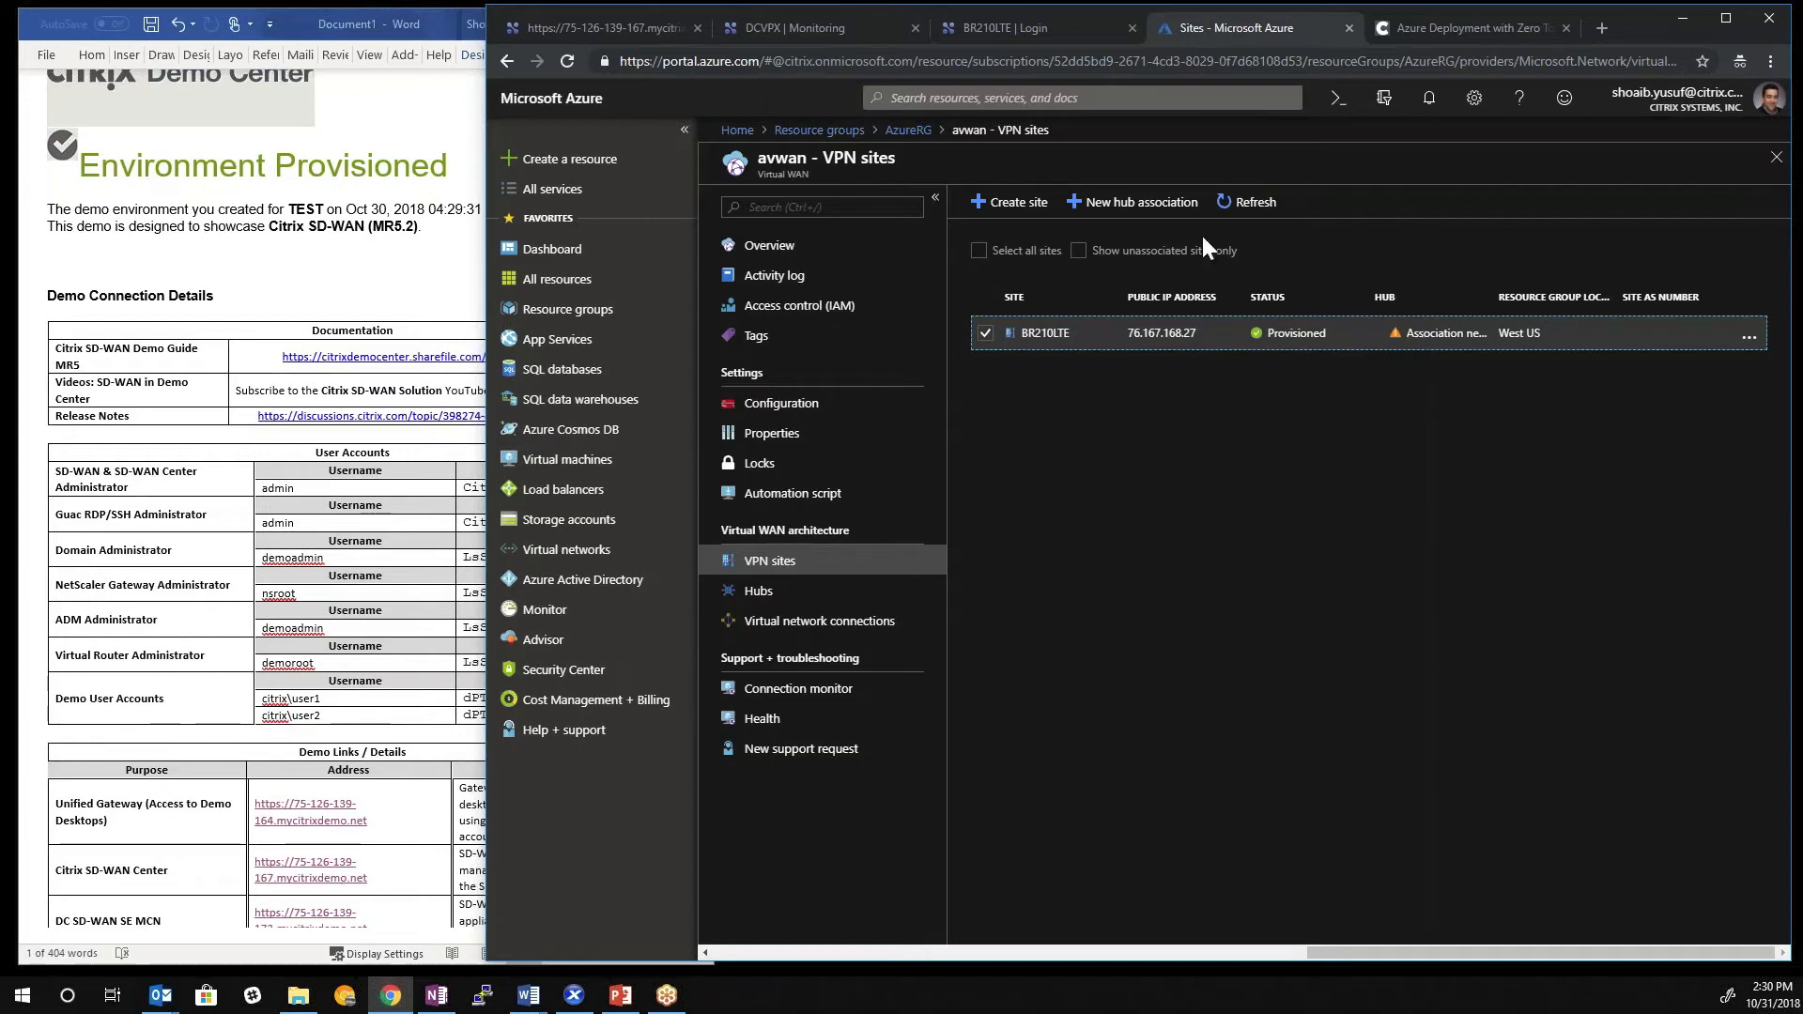
# Associate BR210LTE with the westus hub using the pre-shared key and check the deployment notifications.
pyautogui.click(1101, 207)
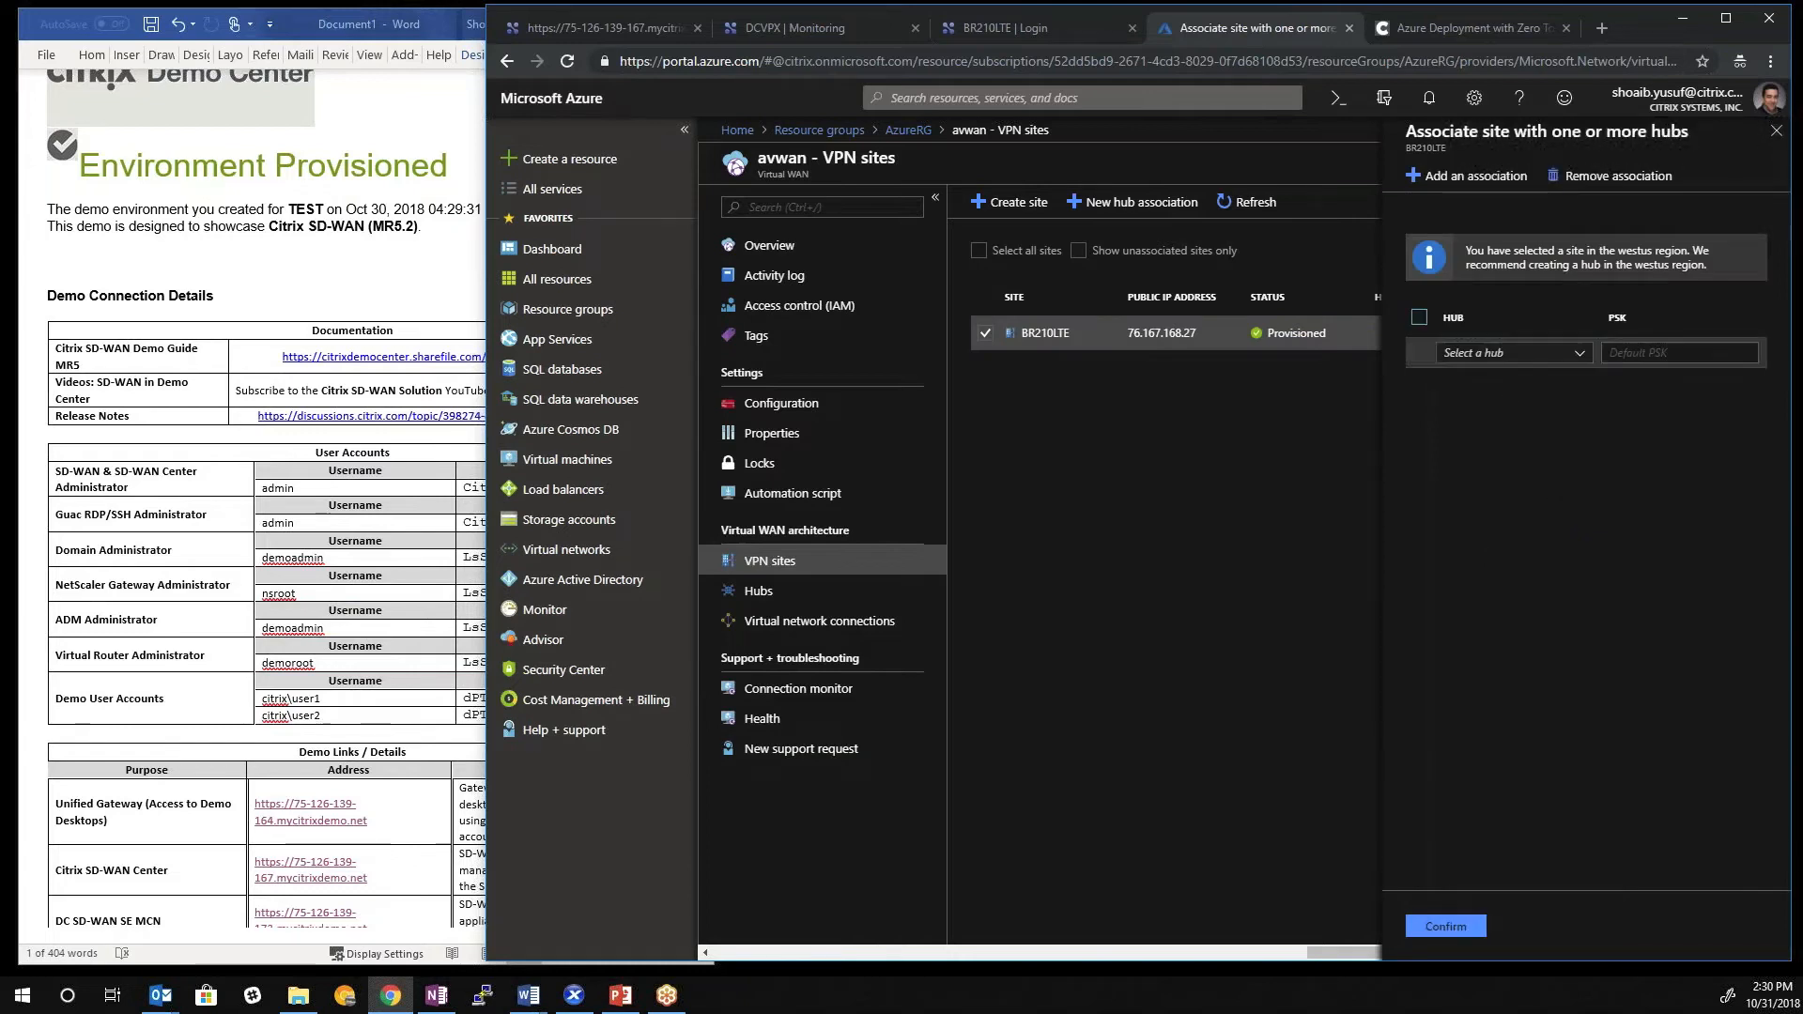
pyautogui.click(1442, 352)
pyautogui.click(1502, 382)
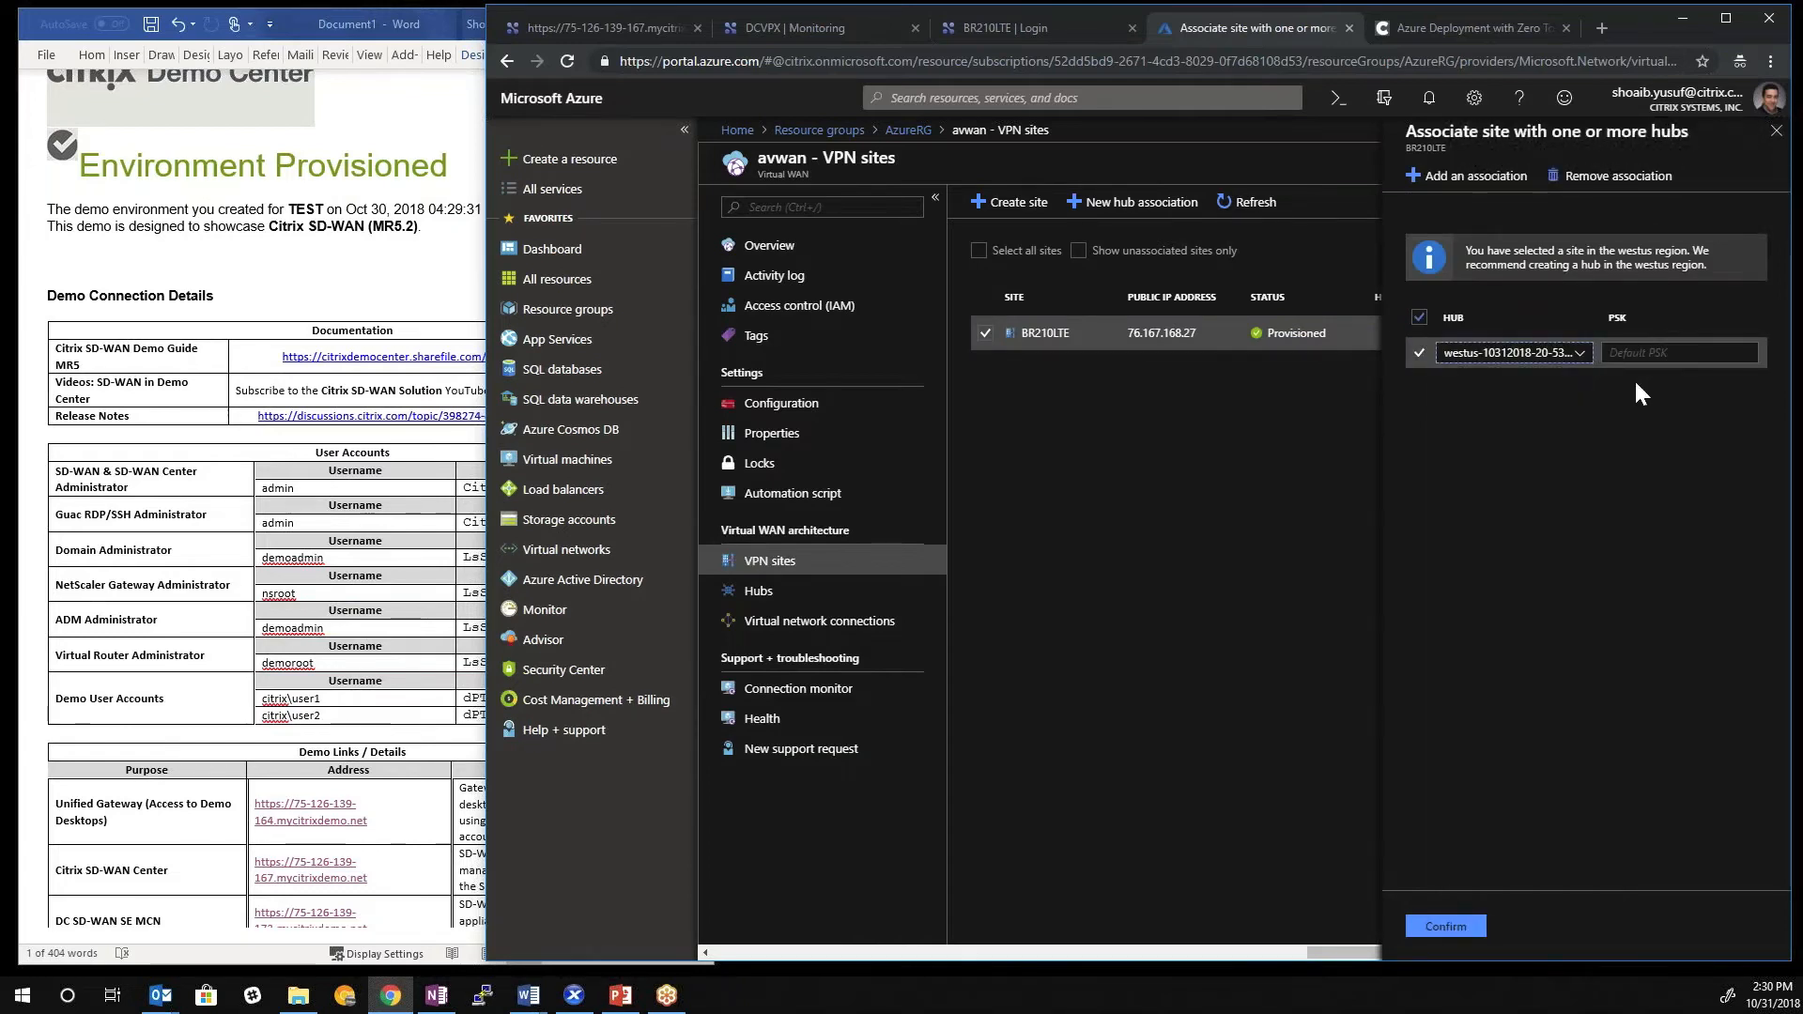
pyautogui.click(1630, 354)
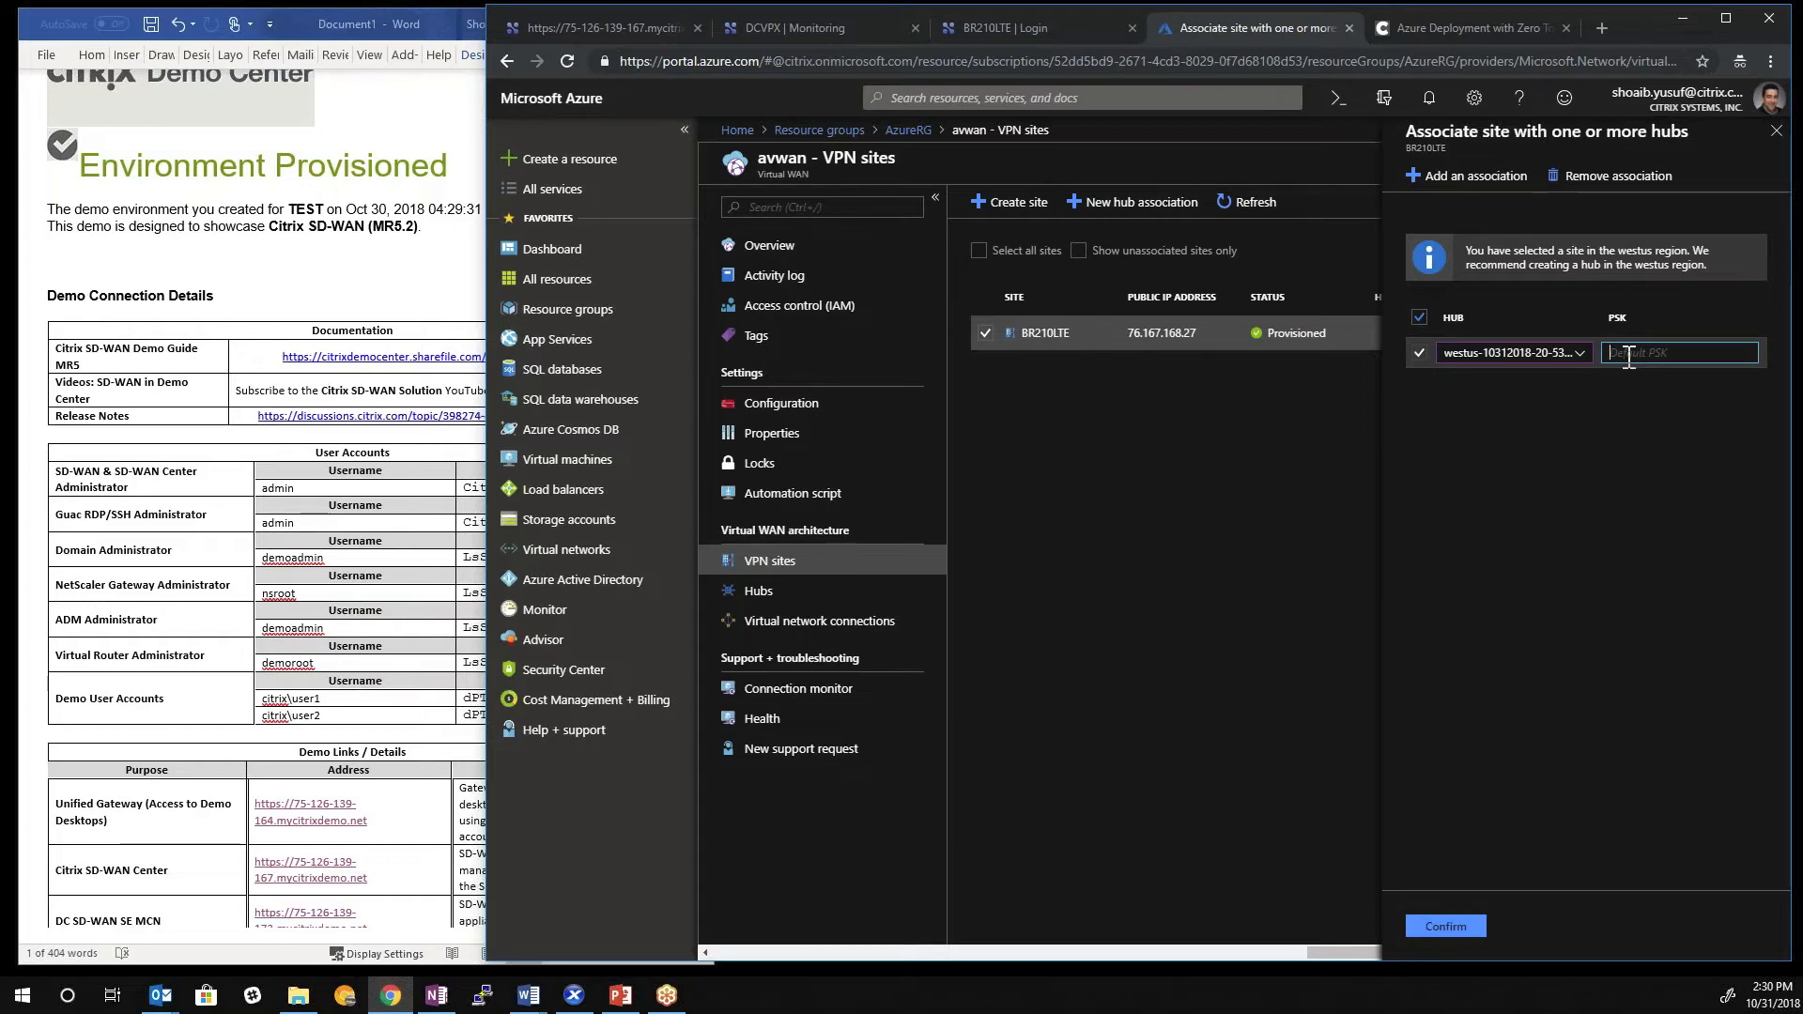
pyautogui.write('CitrixDemo123!')
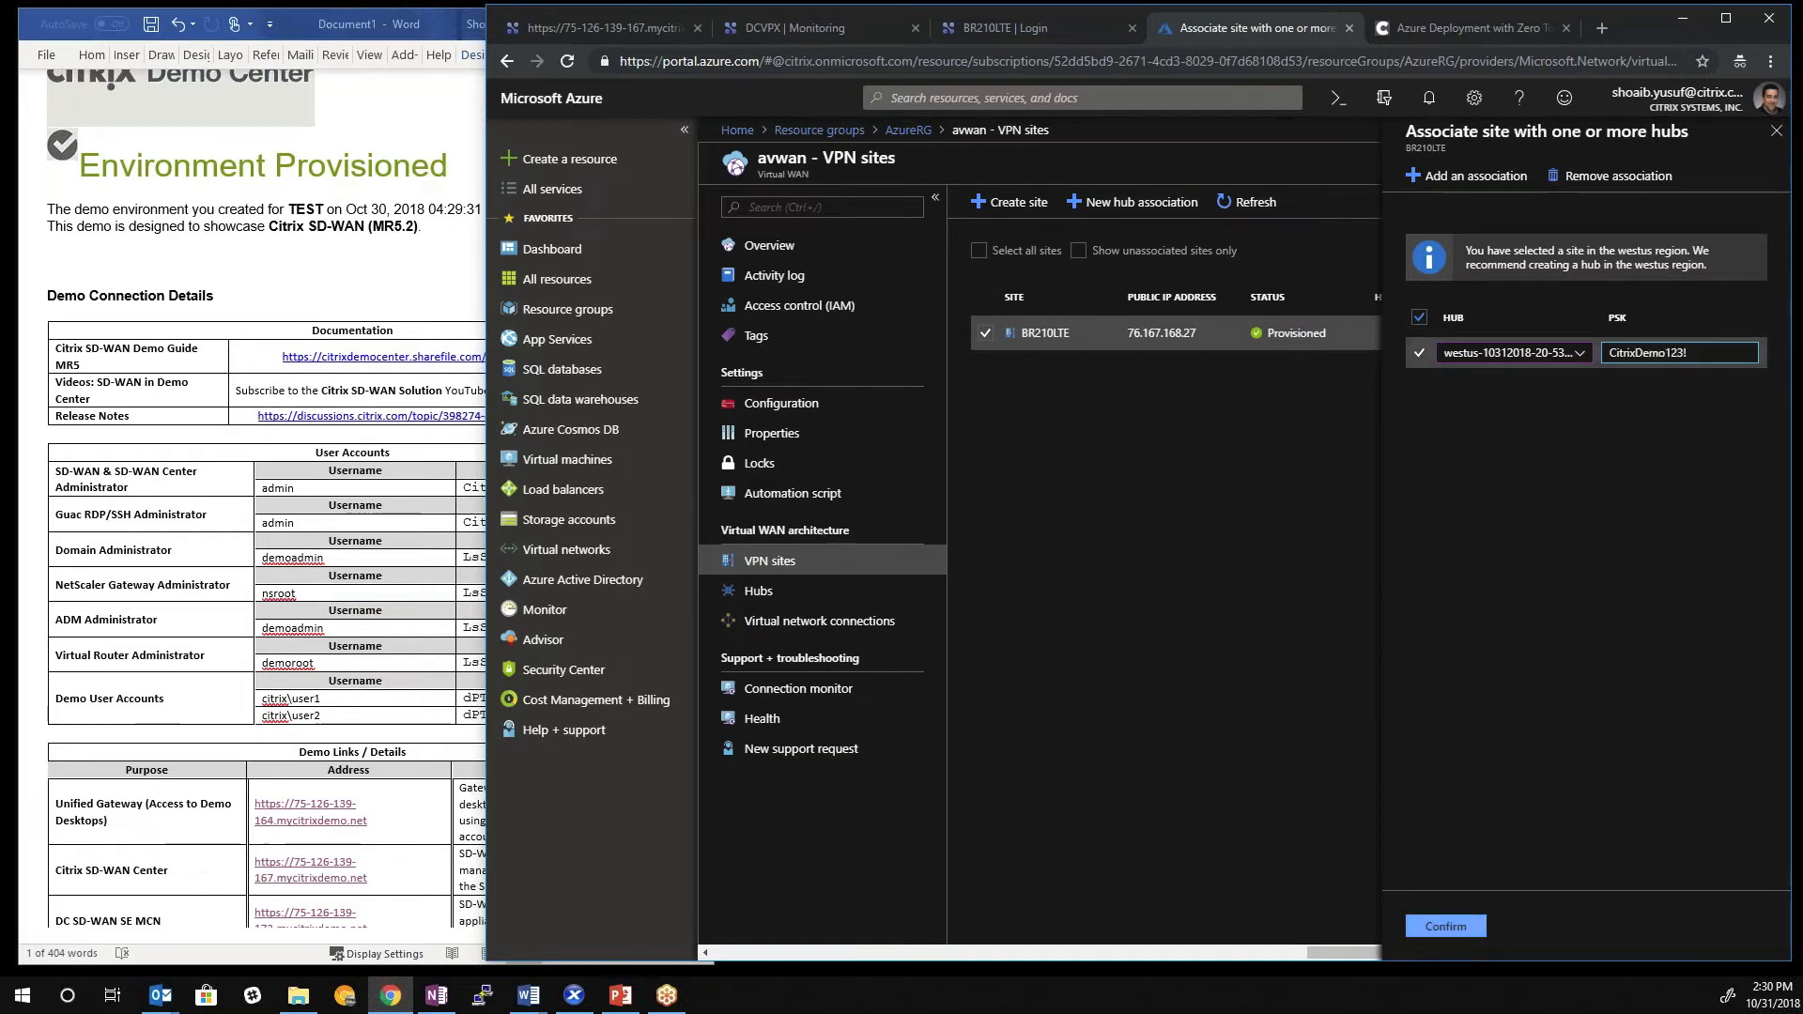
pyautogui.click(1457, 928)
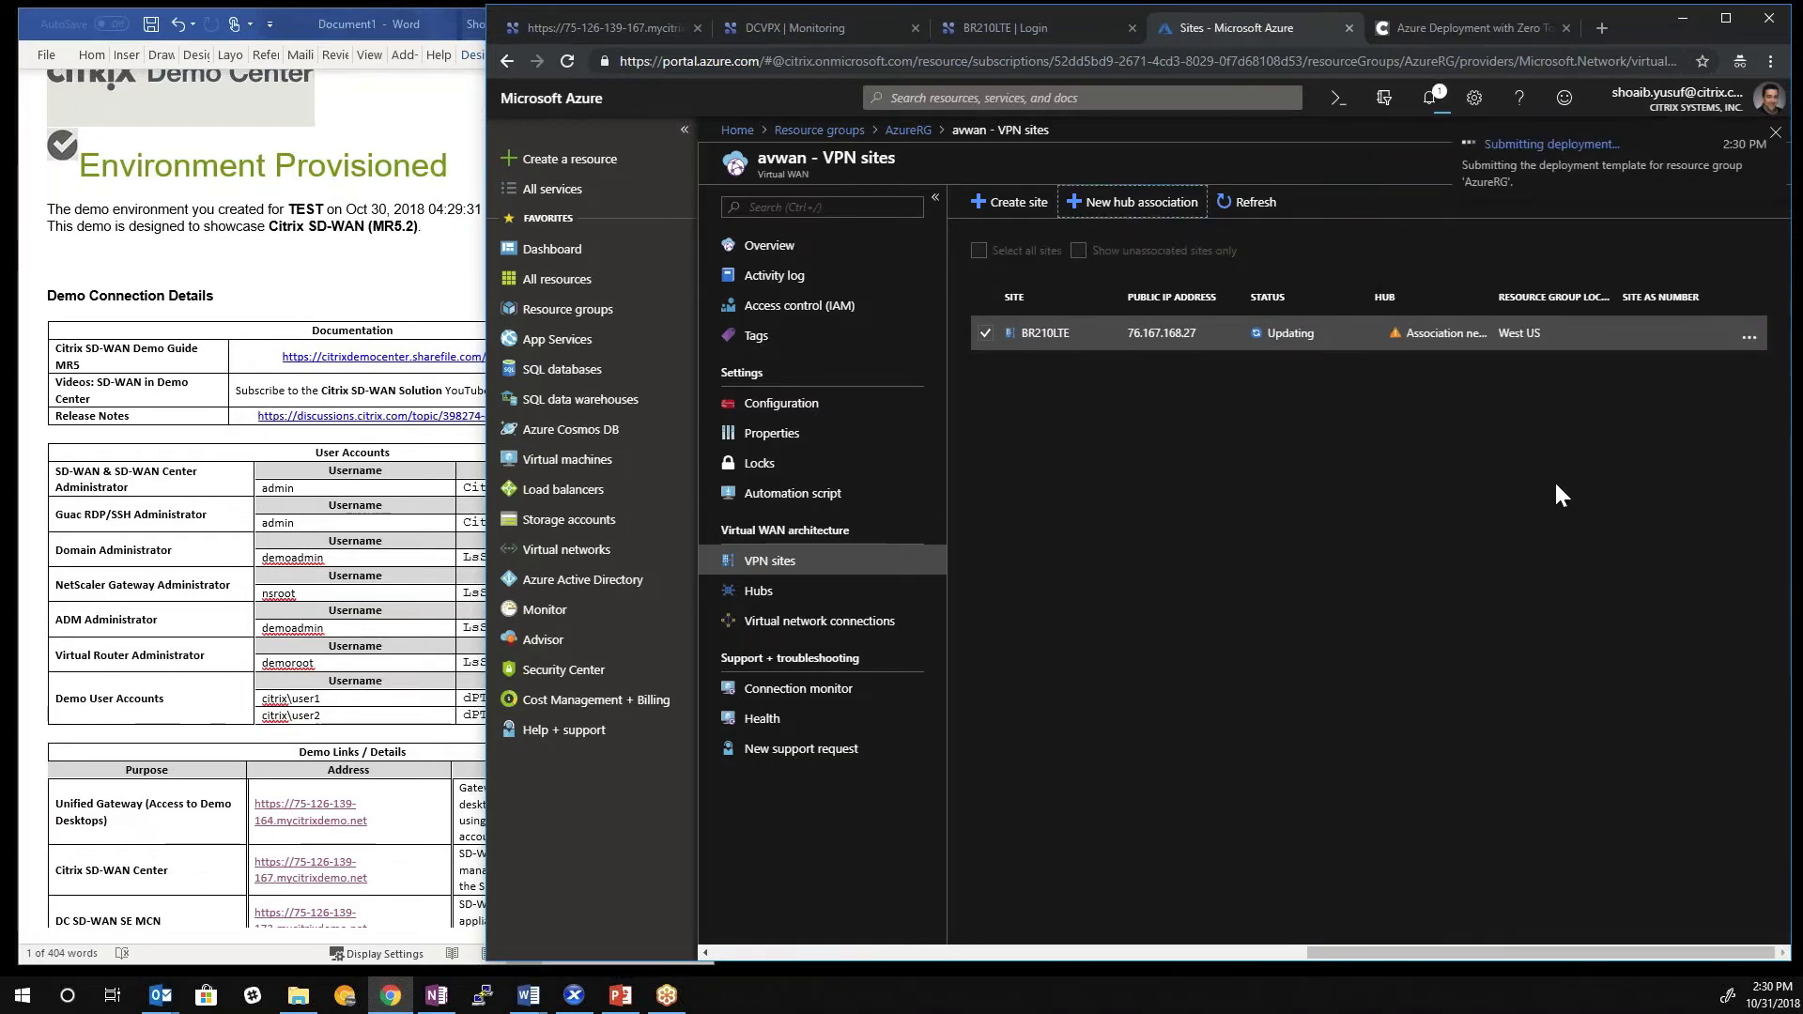
pyautogui.click(1440, 105)
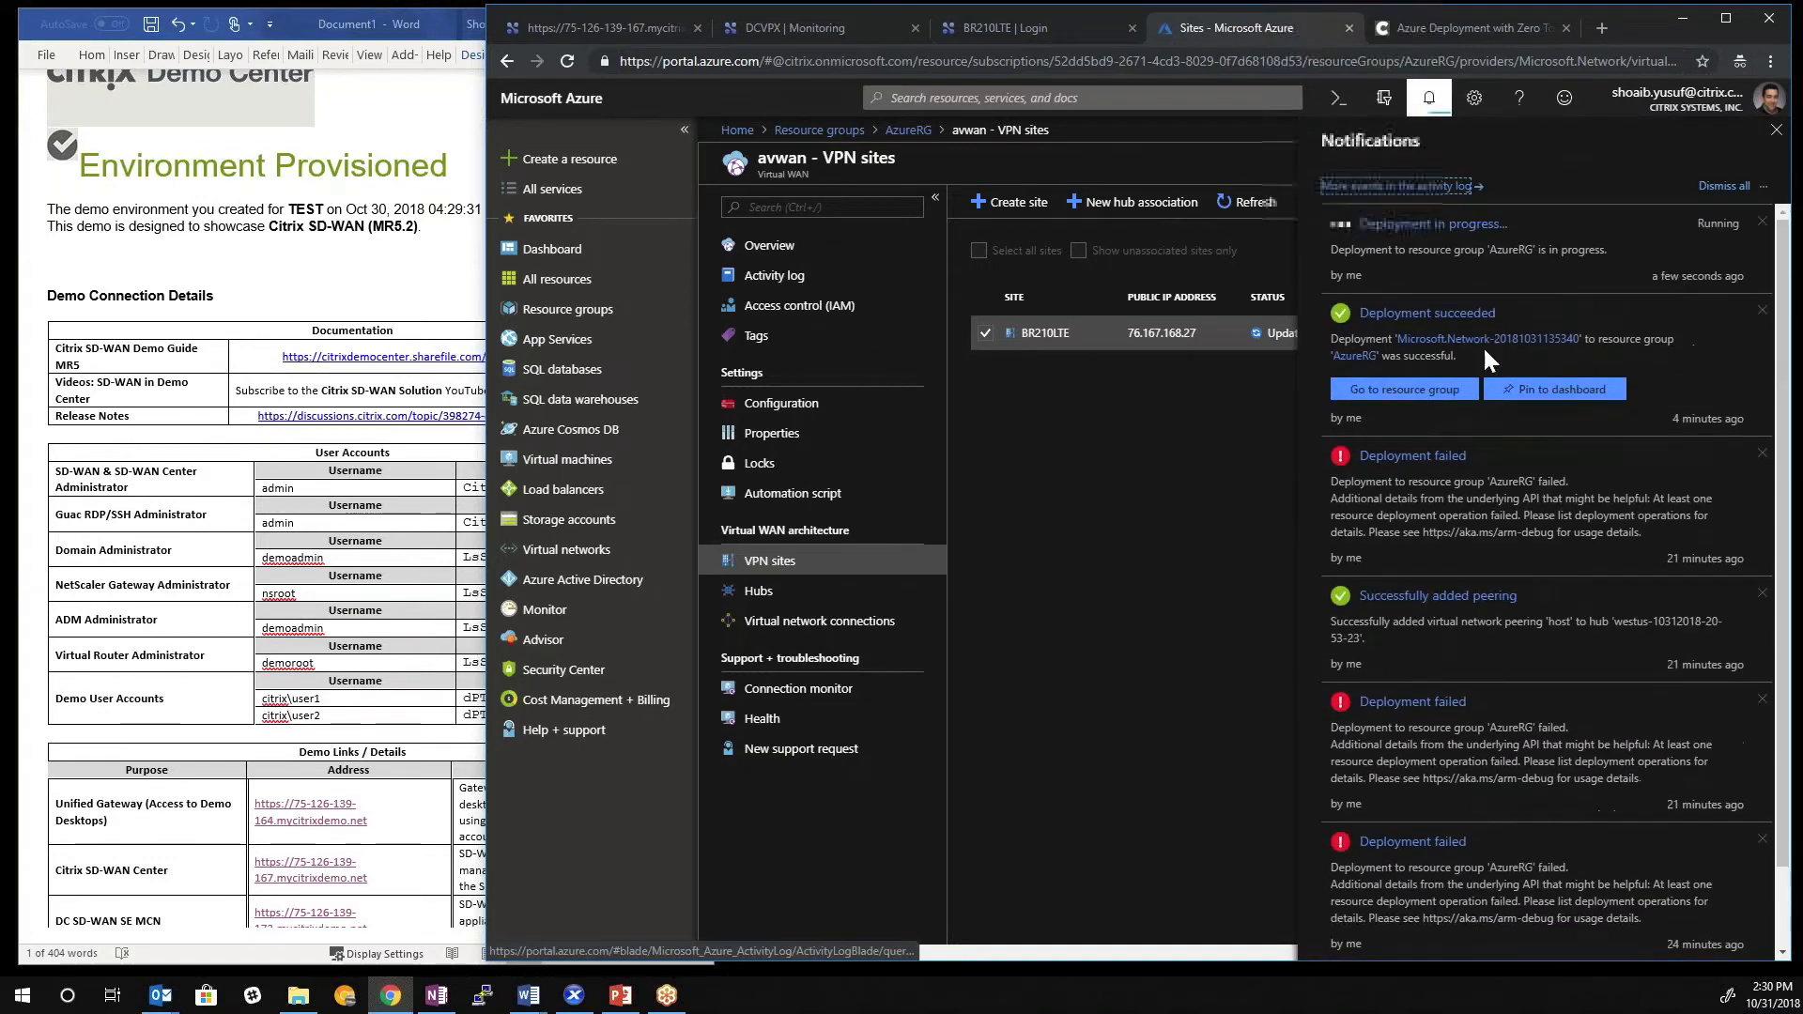
pyautogui.click(1776, 131)
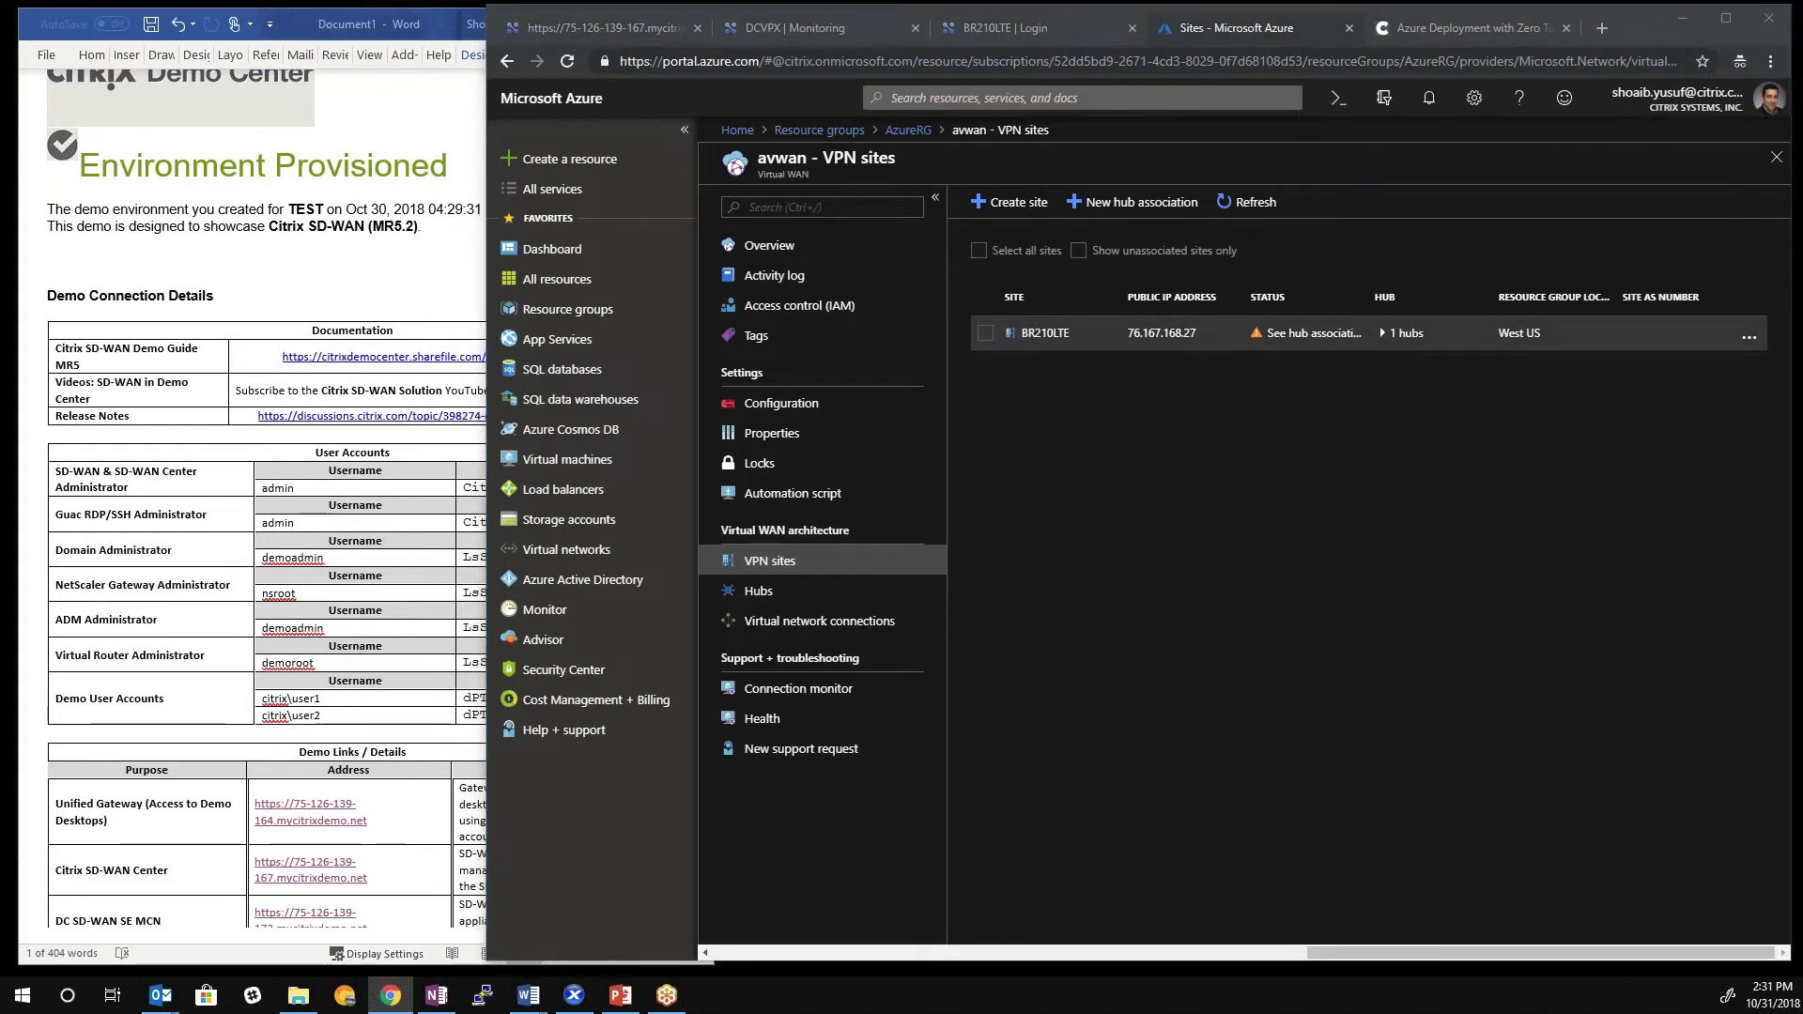
pyautogui.click(1383, 334)
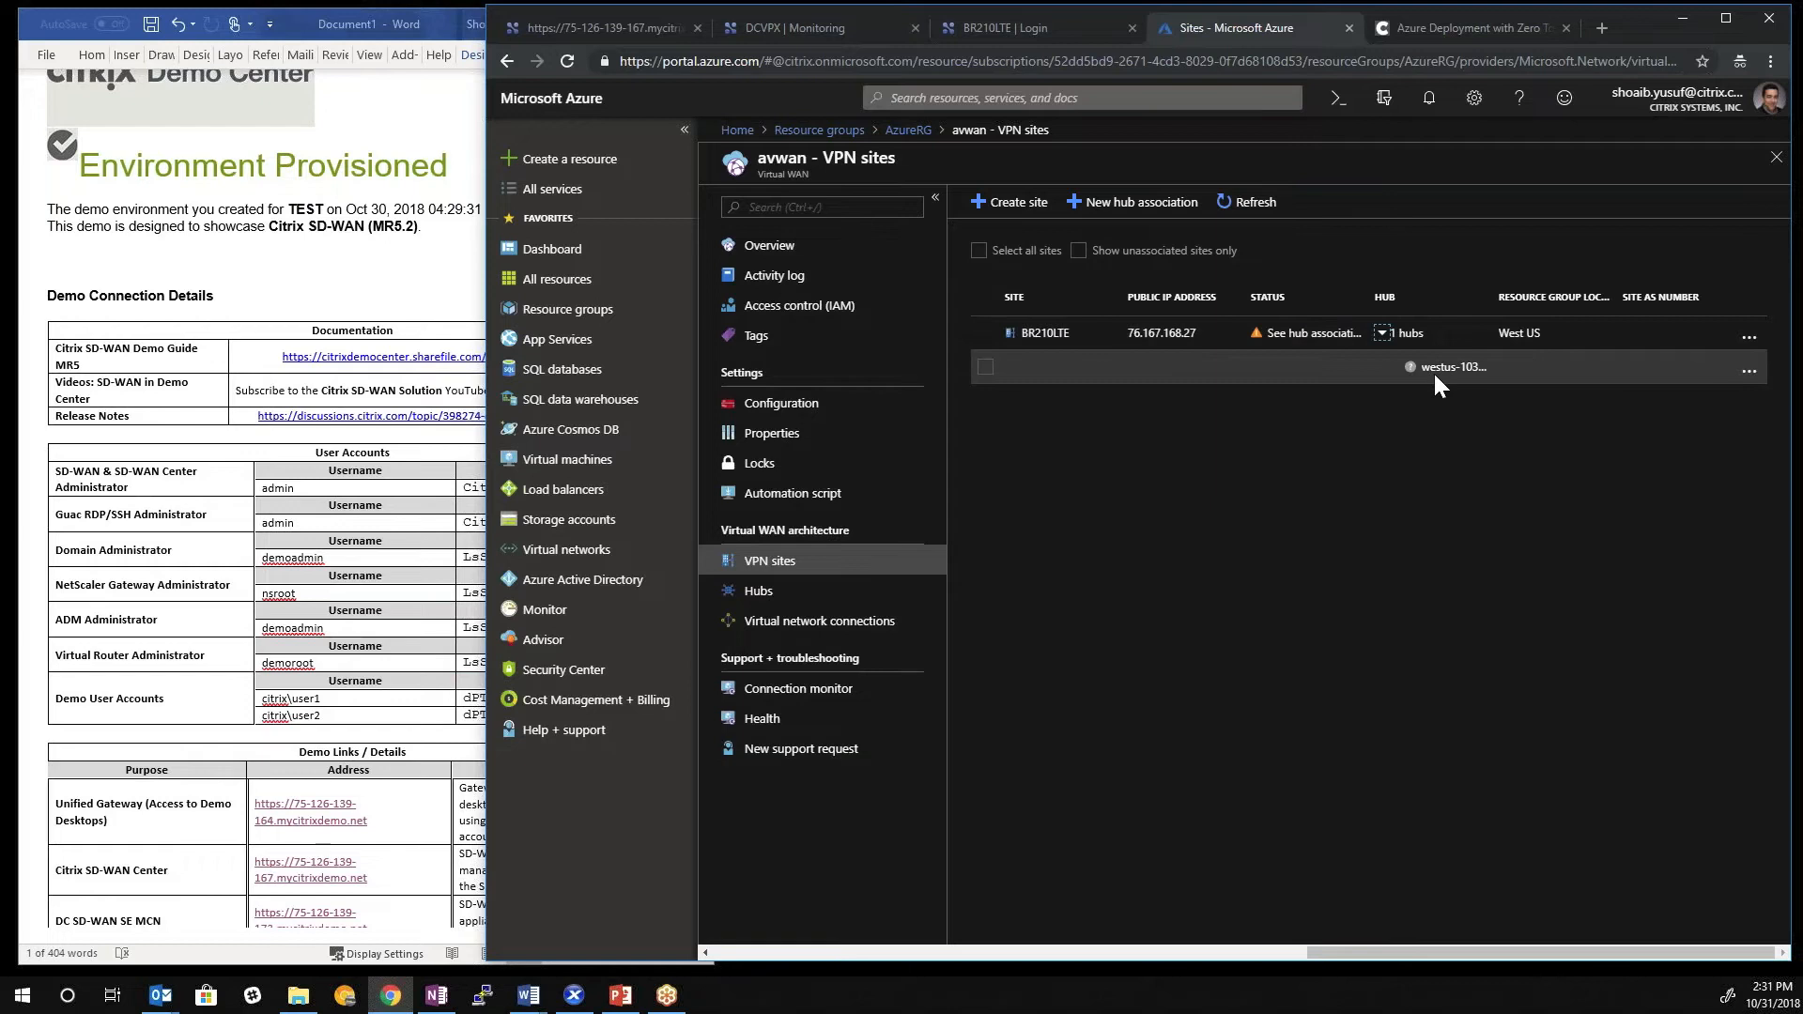
pyautogui.click(738, 598)
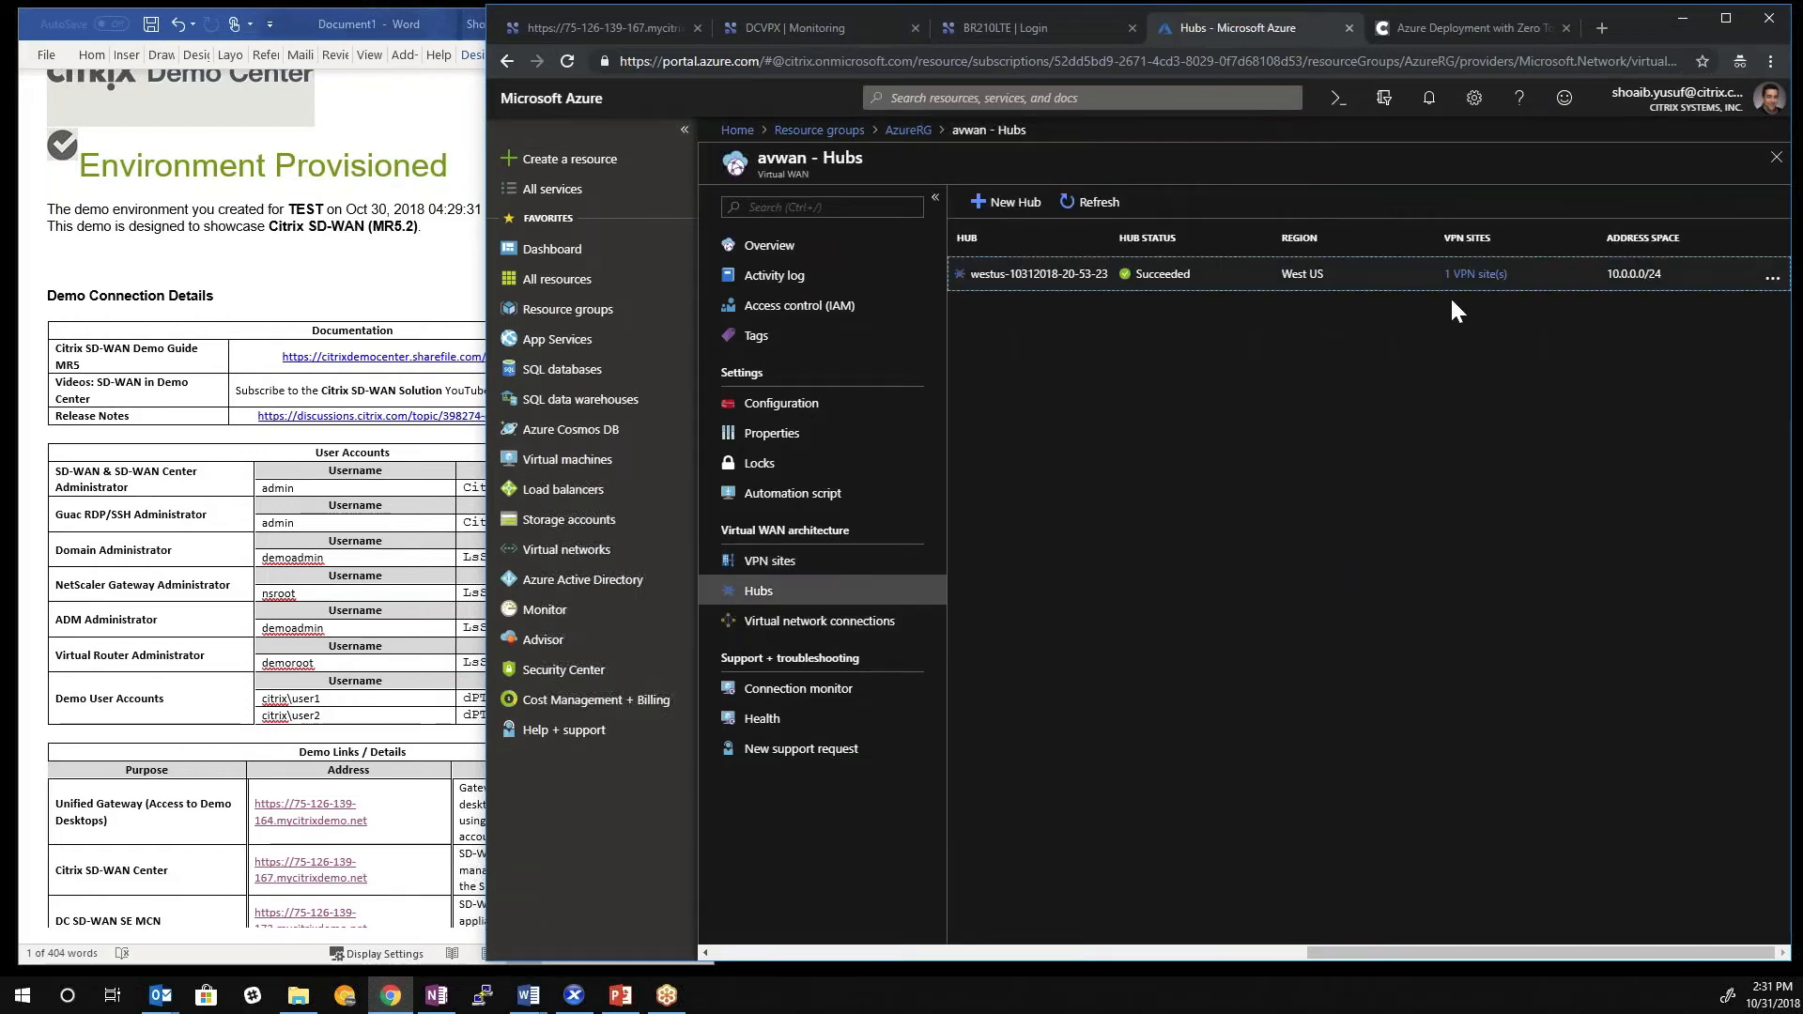
pyautogui.click(1464, 275)
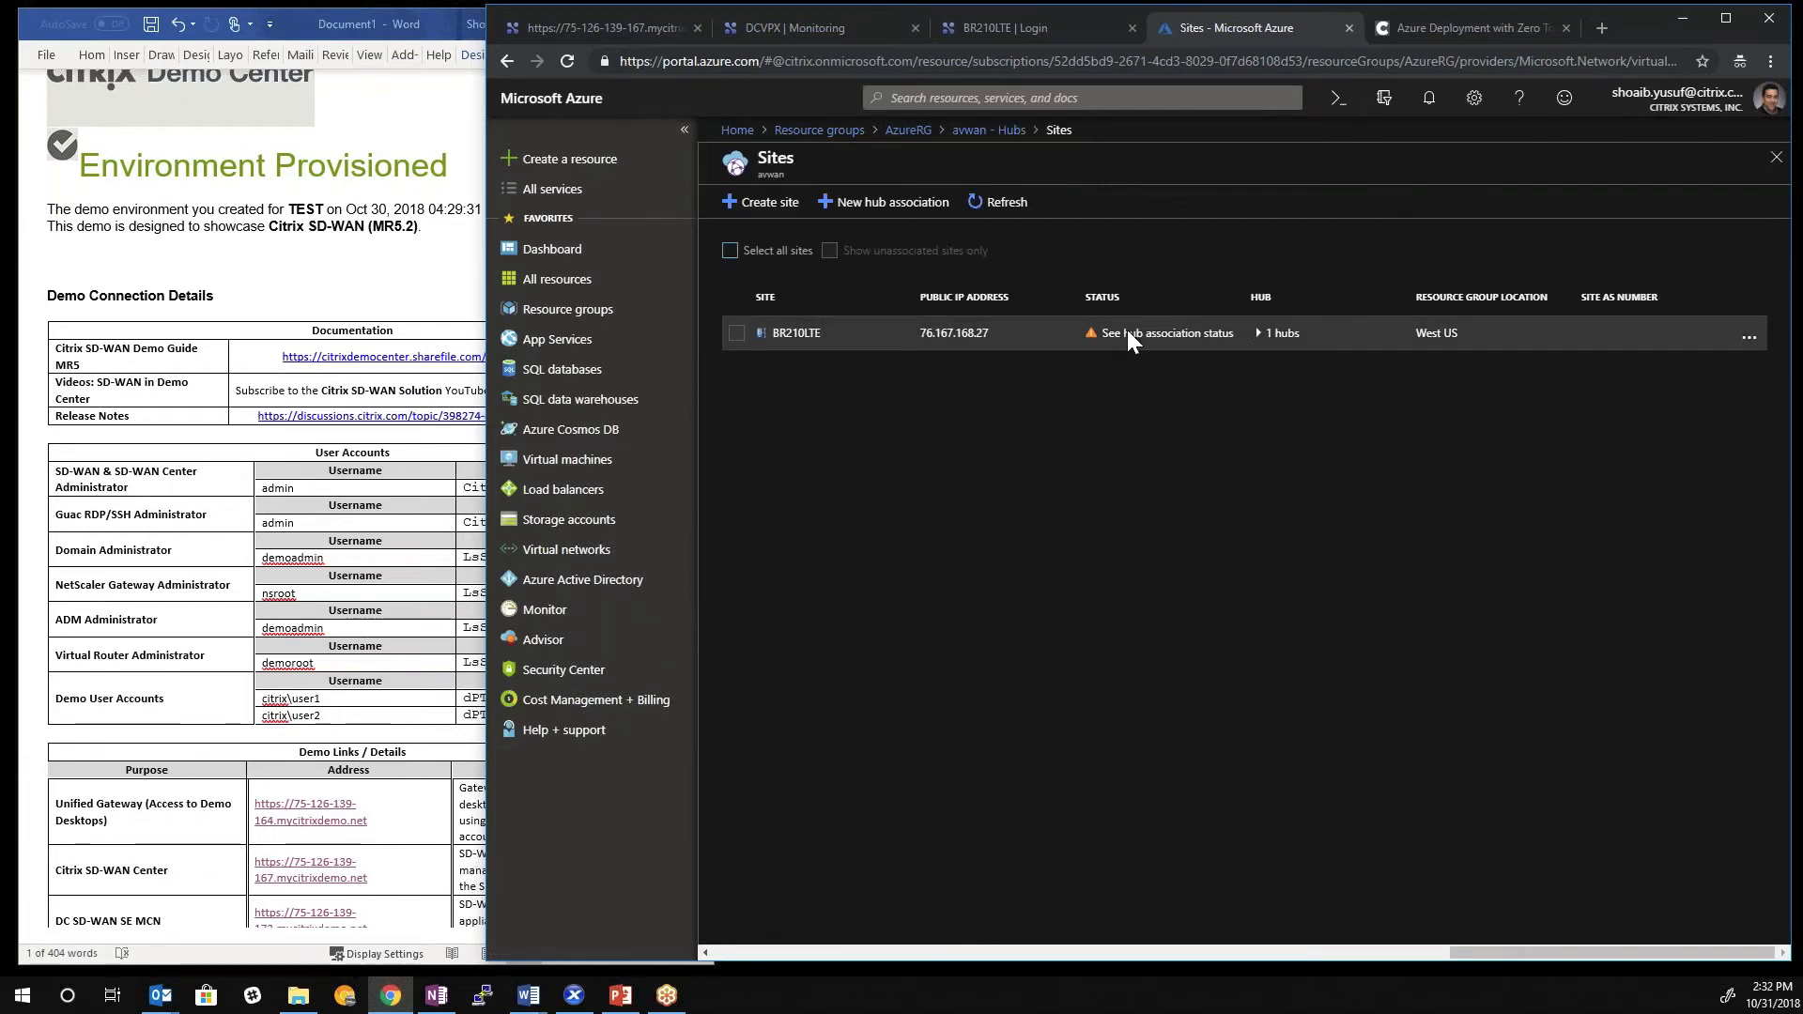
pyautogui.click(590, 27)
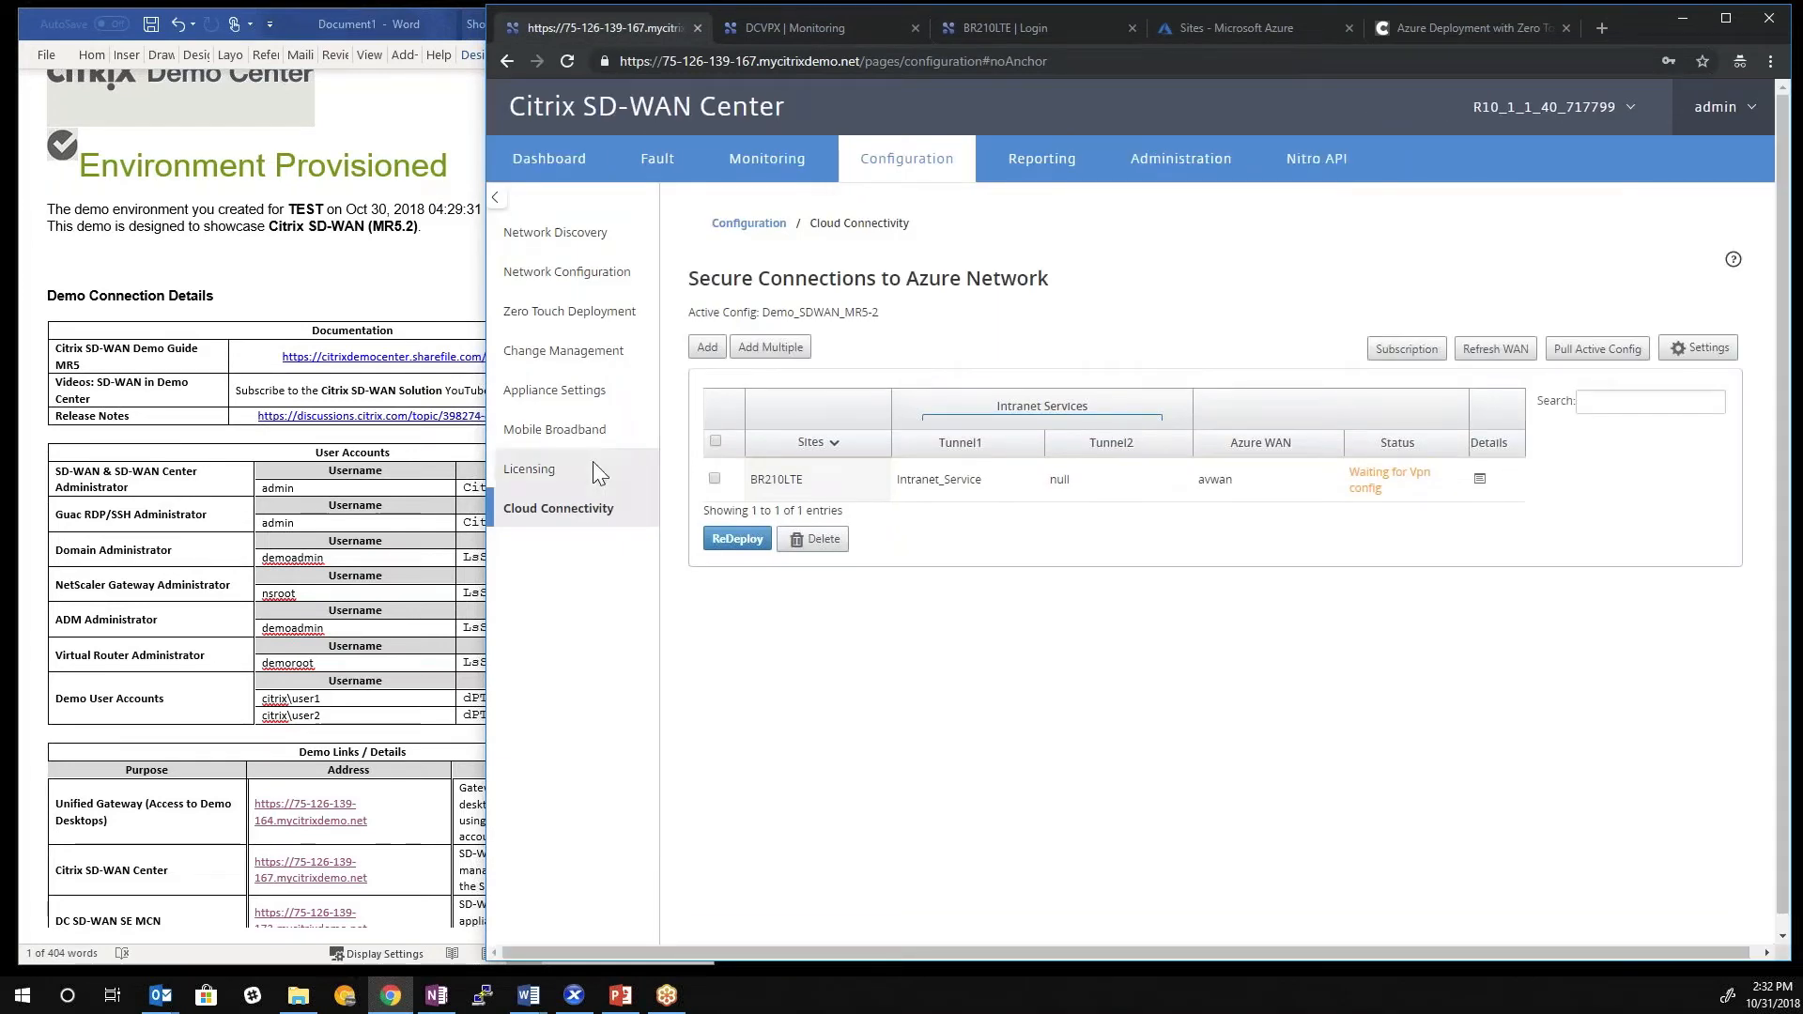
# Reload Cloud Connectivity and review BR210LTE's connection properties while it shows 'Waiting for Vpn config'.
pyautogui.click(549, 470)
pyautogui.click(556, 507)
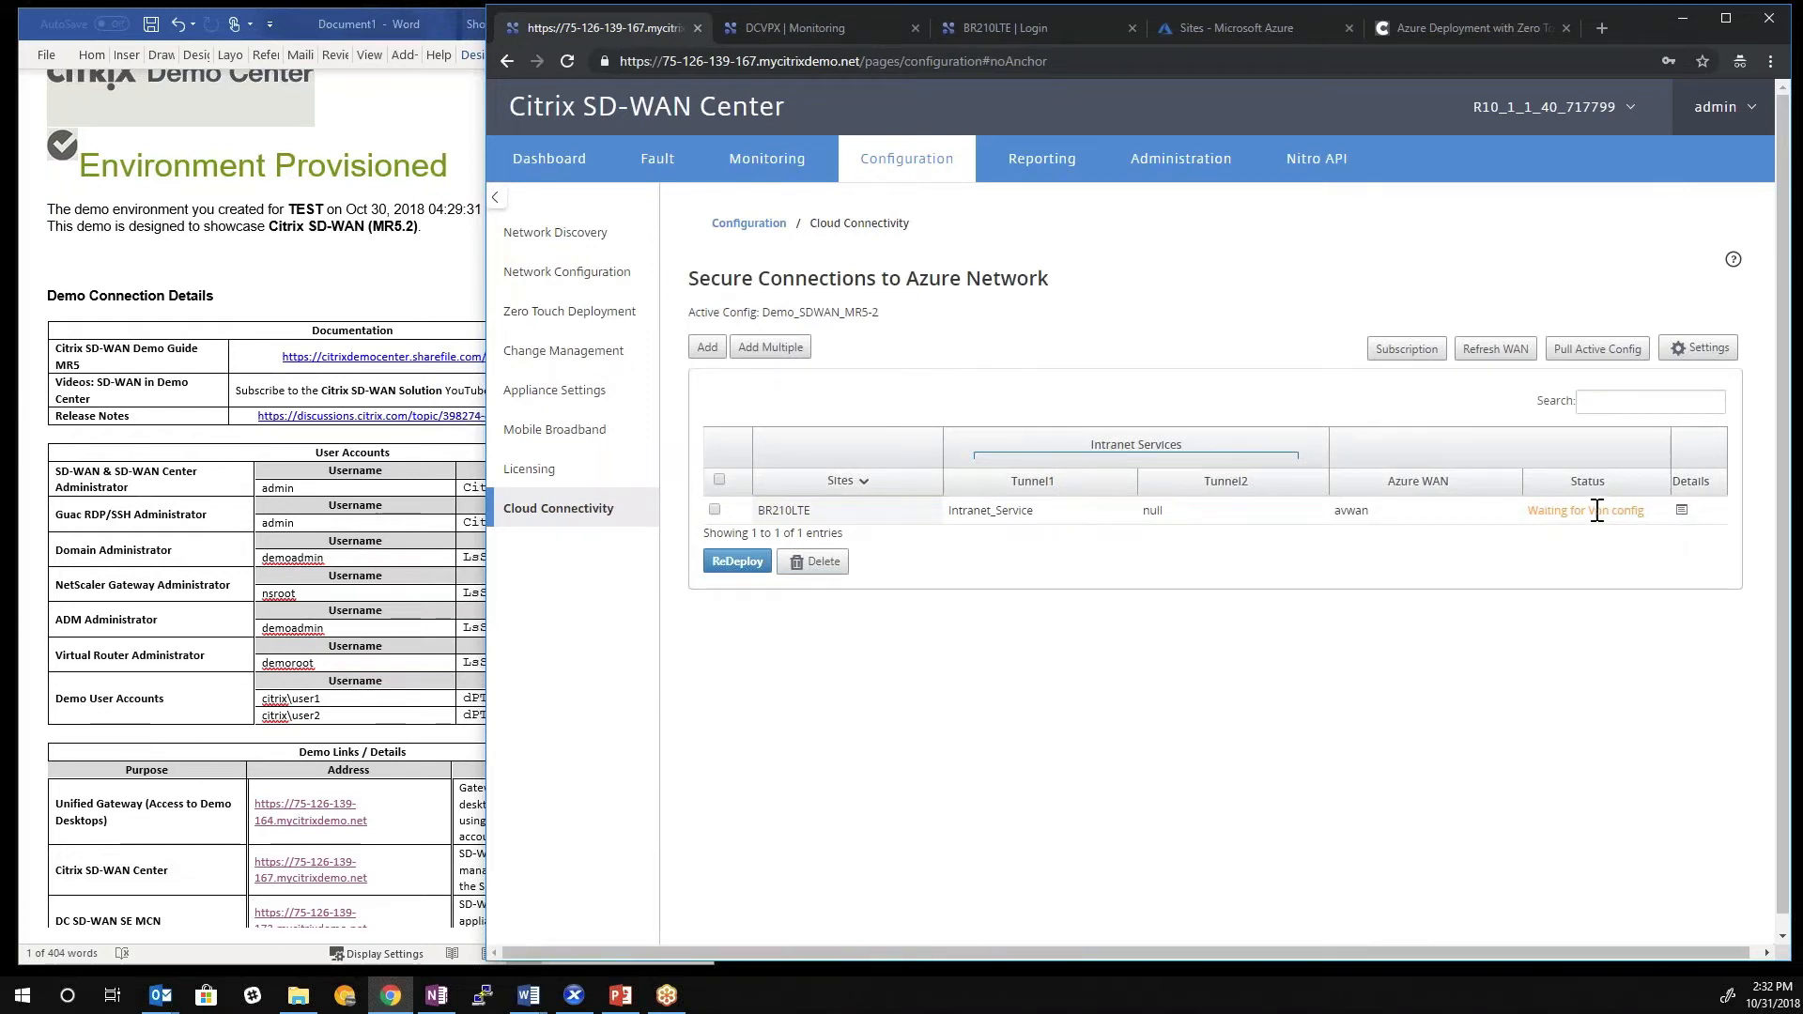
pyautogui.click(1682, 513)
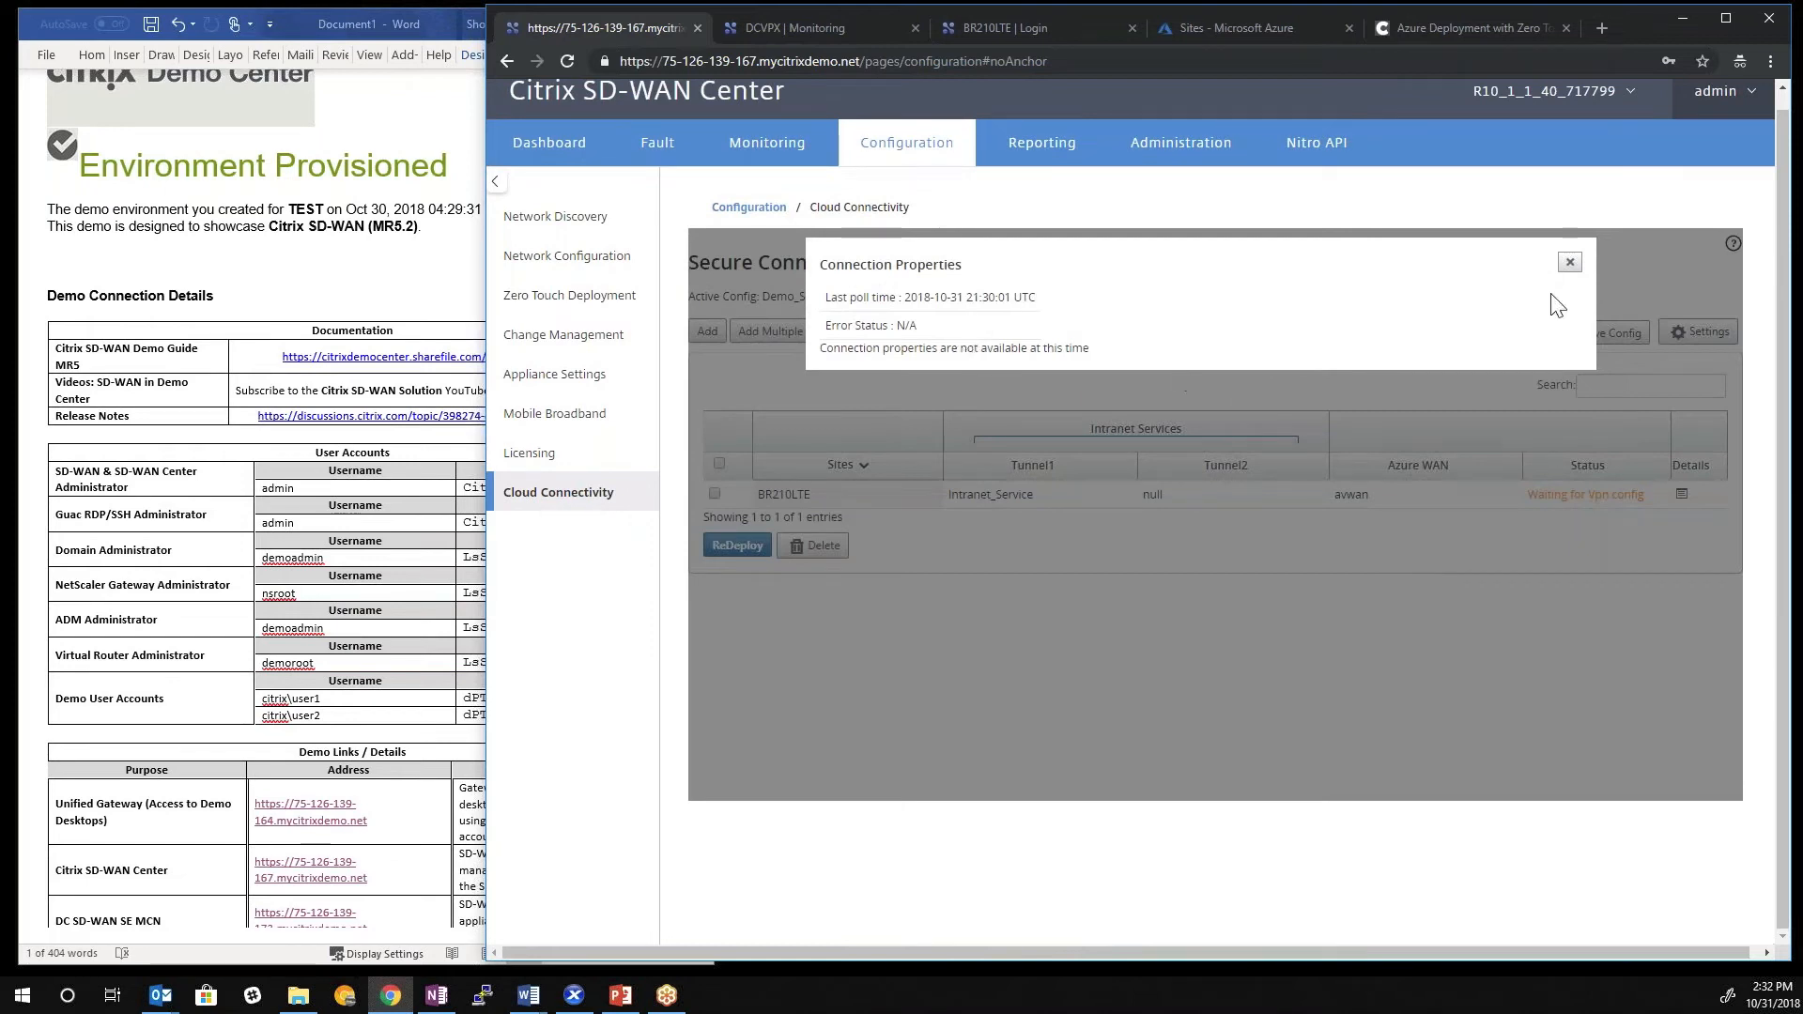
pyautogui.click(1569, 262)
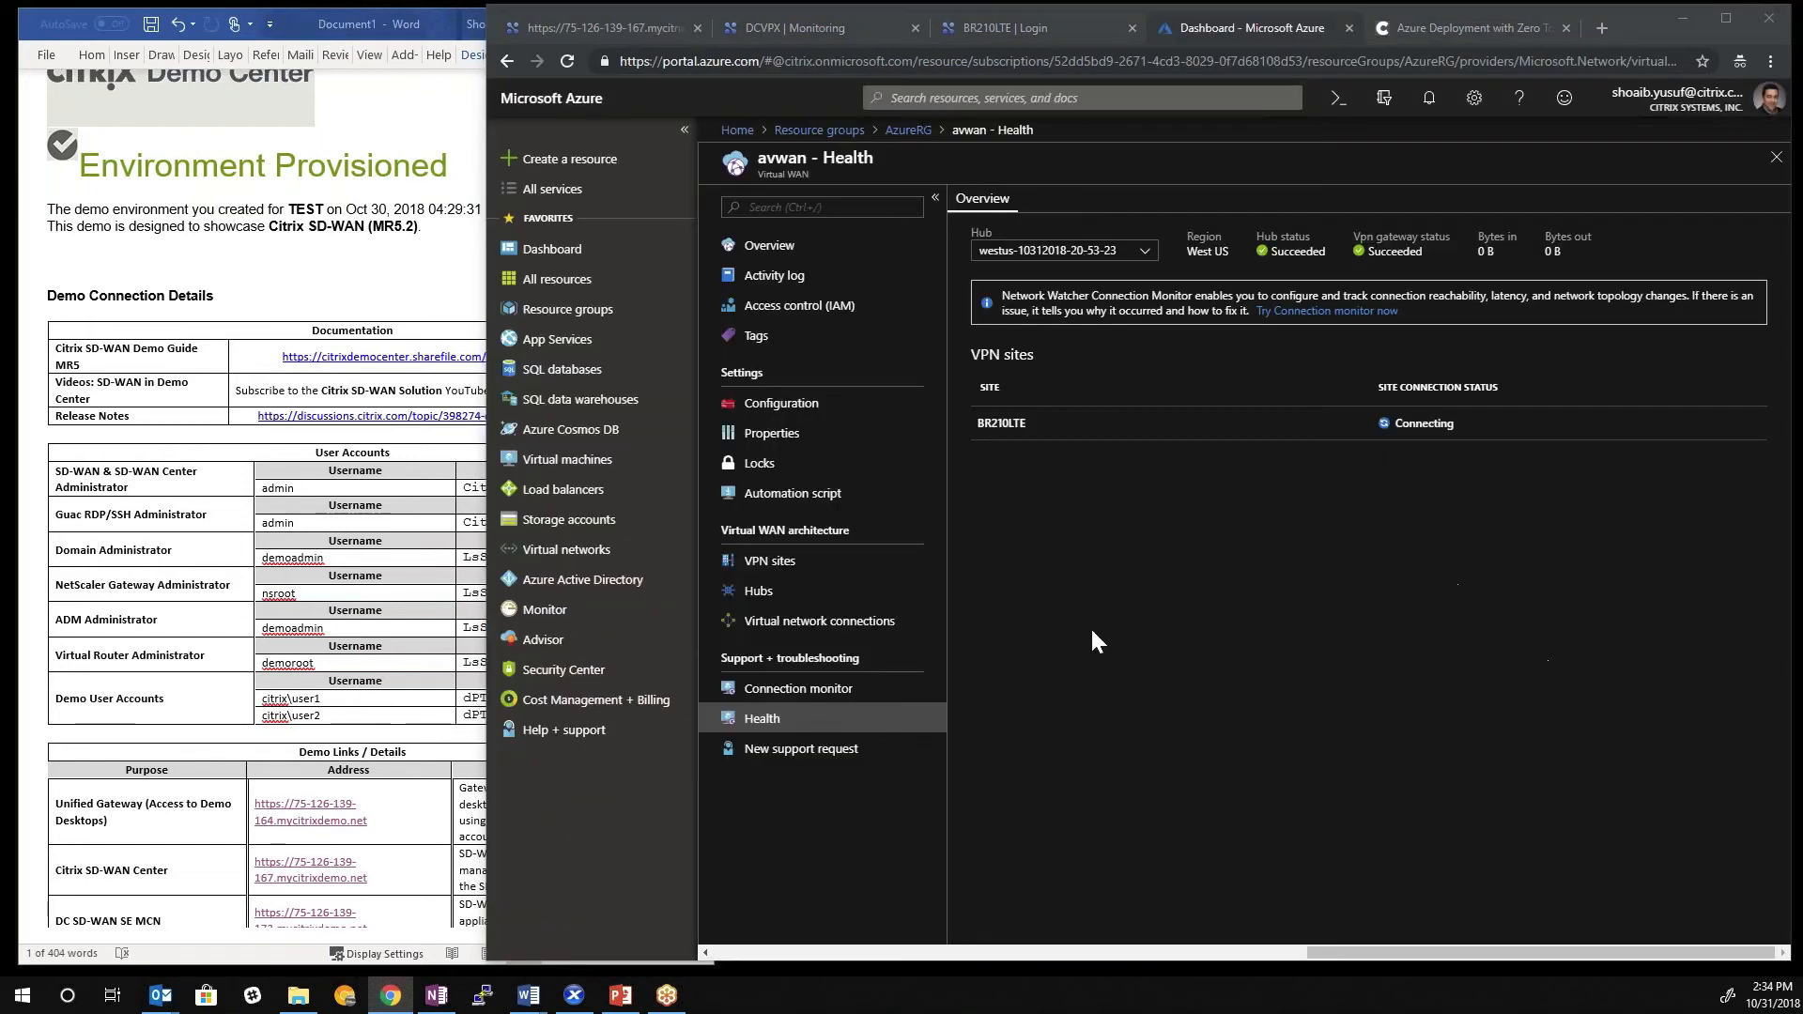
# Check avwan hub health shows BR210LTE Connecting, review the Vpn Configuration activity log, then return to SD-WAN Center.
pyautogui.click(768, 692)
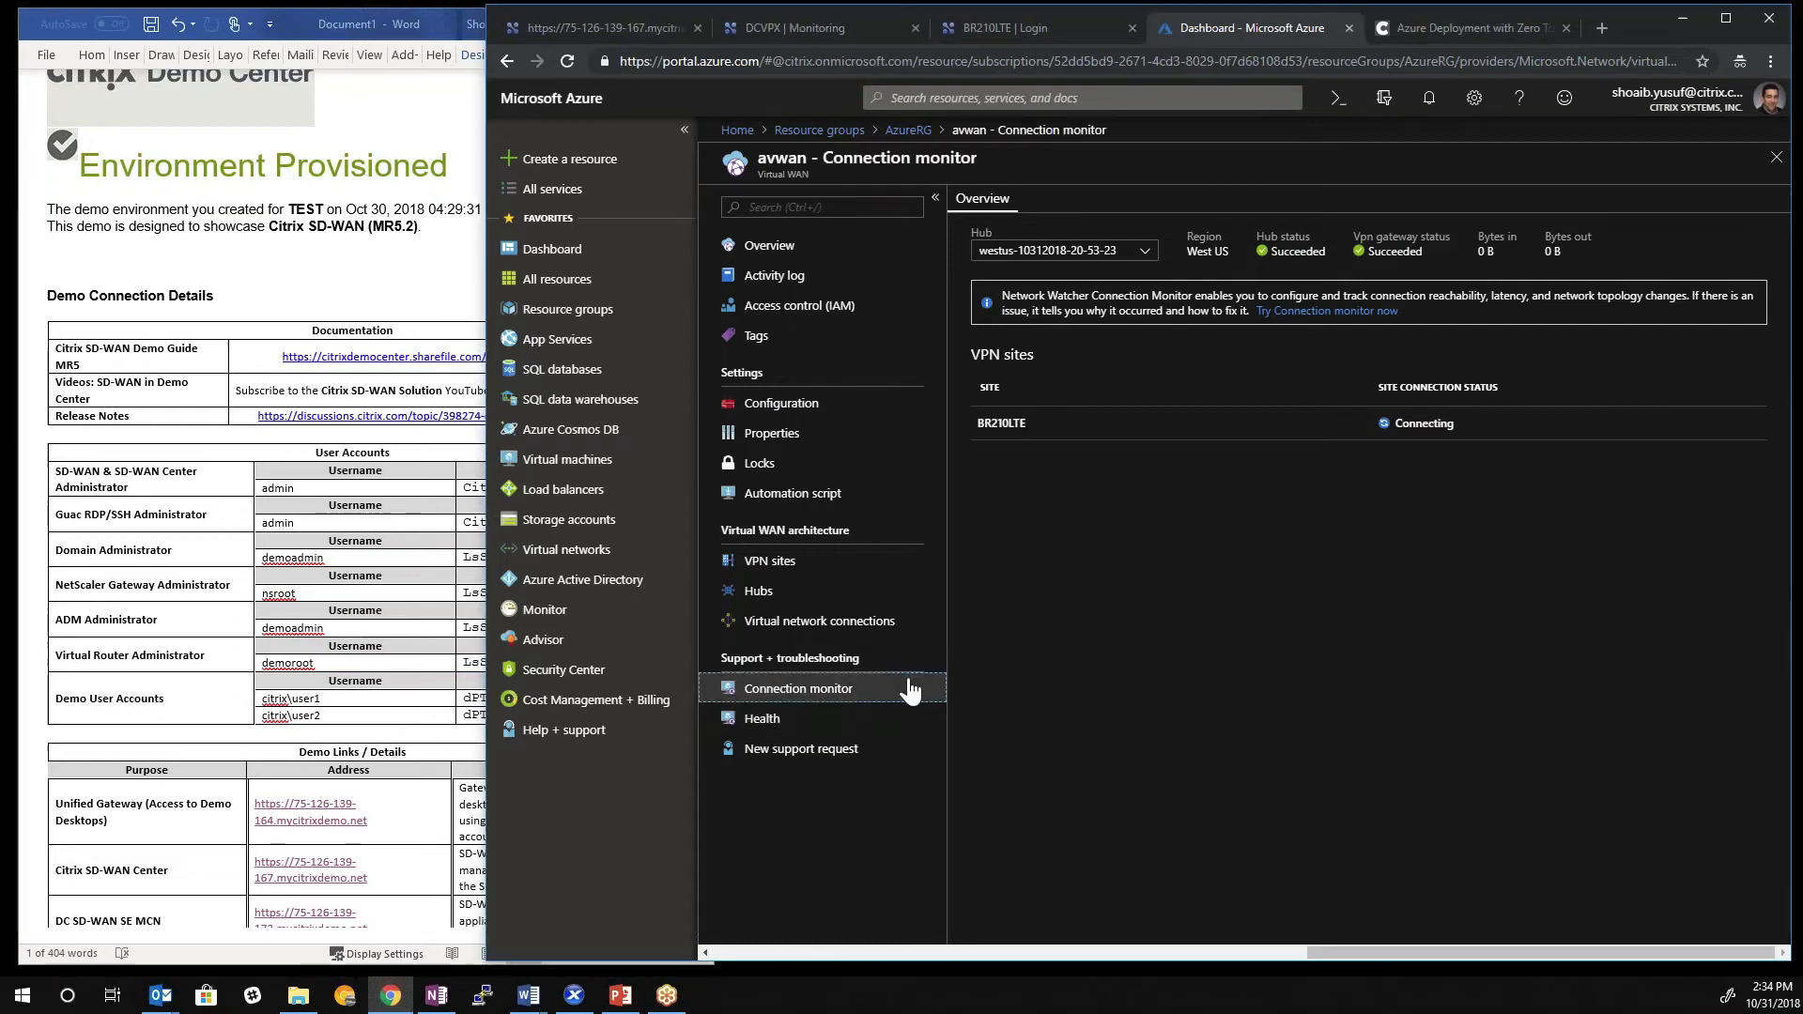
pyautogui.click(819, 719)
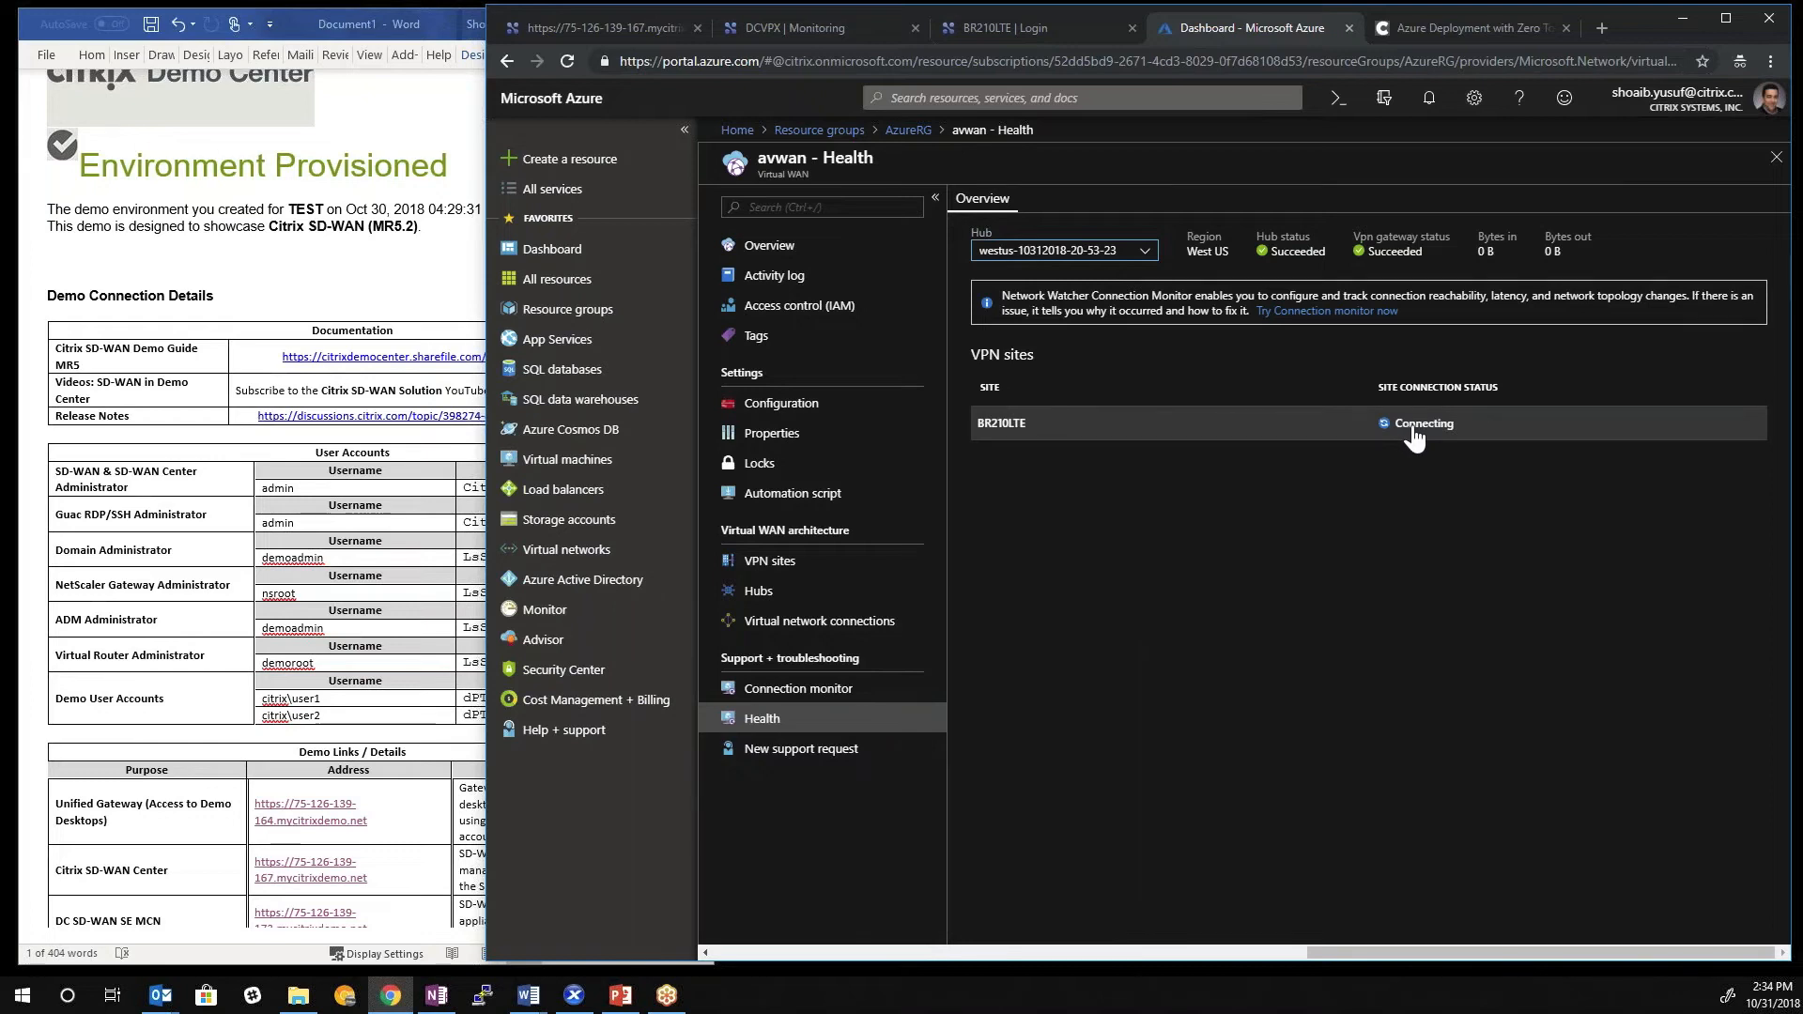
pyautogui.click(765, 275)
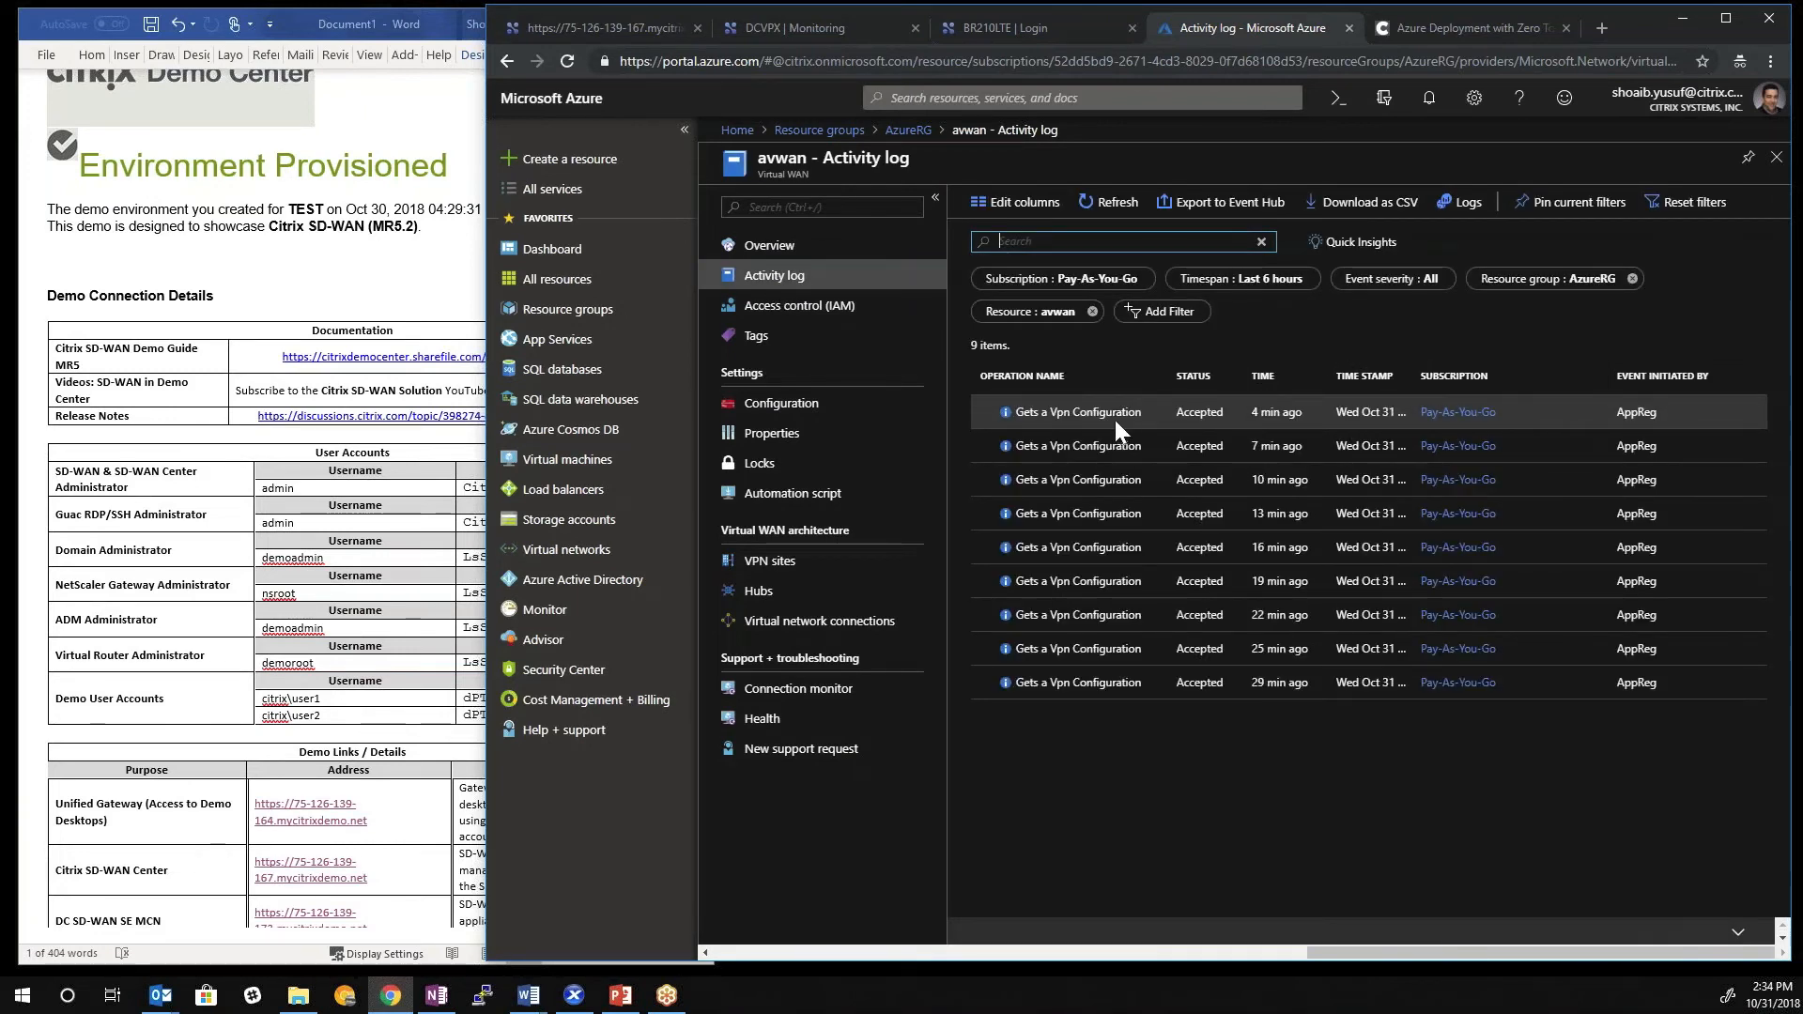
pyautogui.click(658, 40)
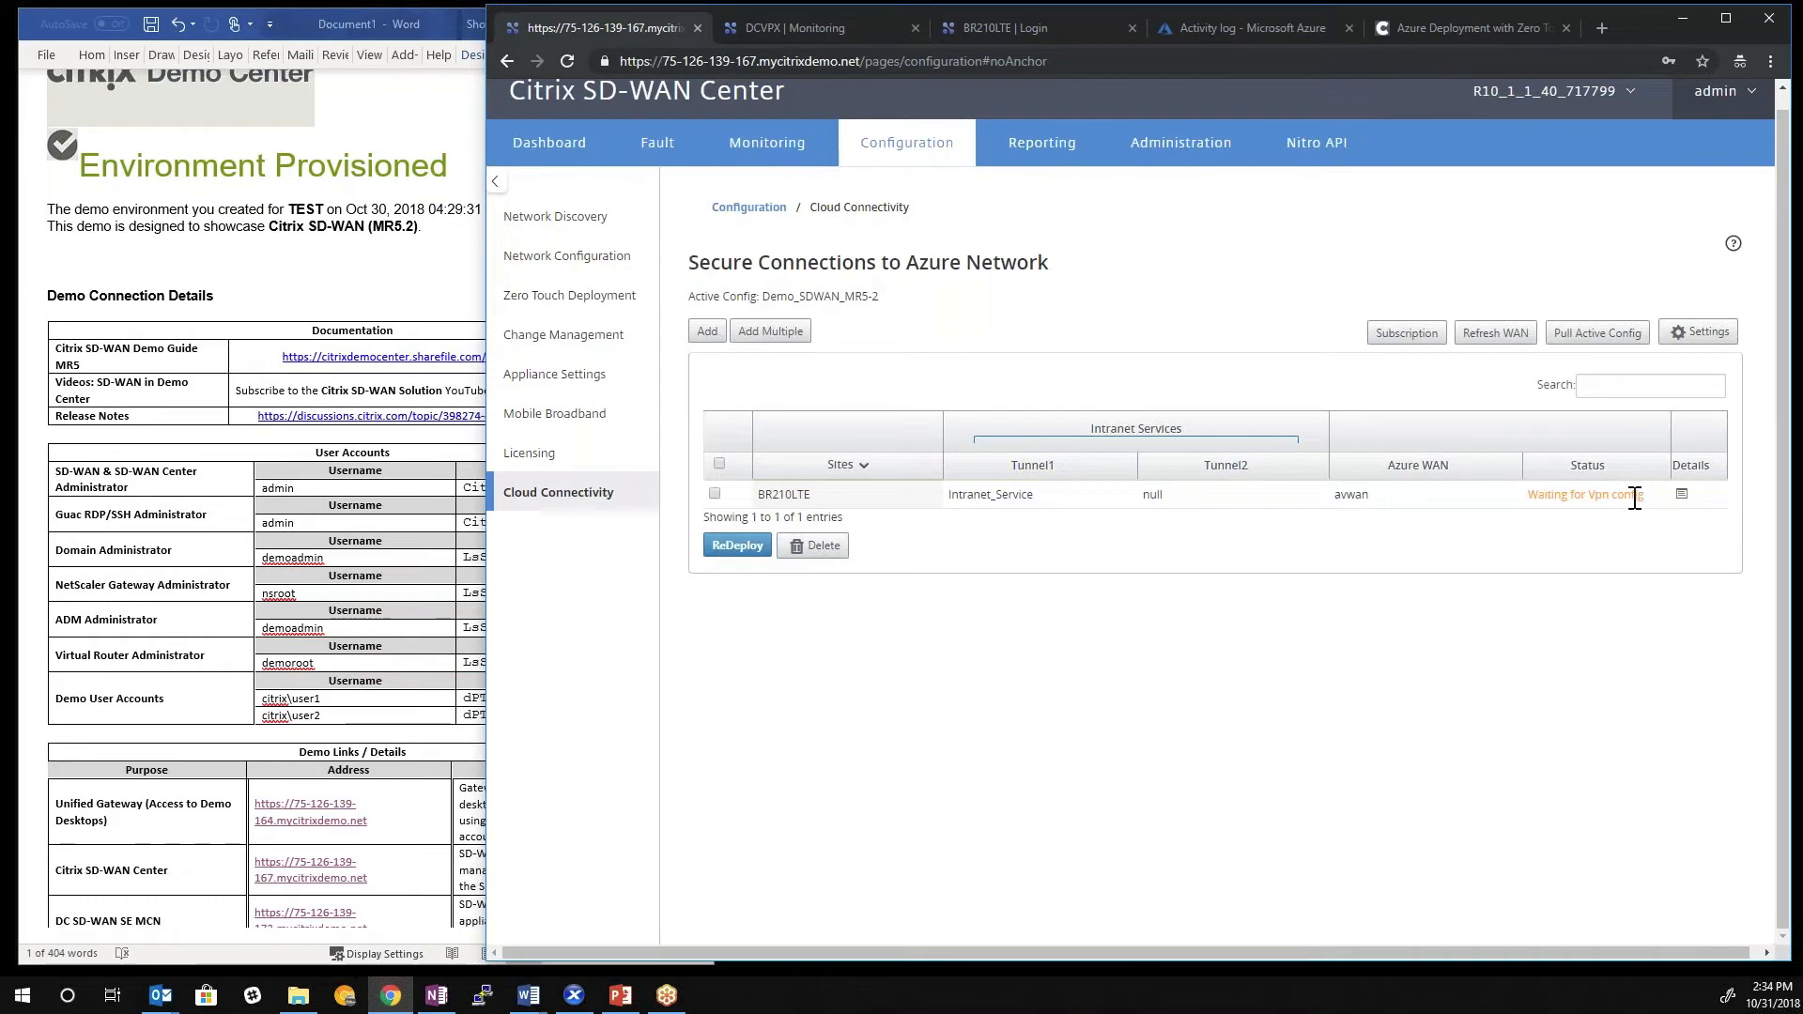
# Watch BR210LTE's status move from 'Waiting for Vpn config' to 'Configuring IPsec Tunnels', then open SDWAN Azure Settings.
pyautogui.moveTo(1646, 496); pyautogui.dragTo(1537, 494)
pyautogui.click(1588, 495)
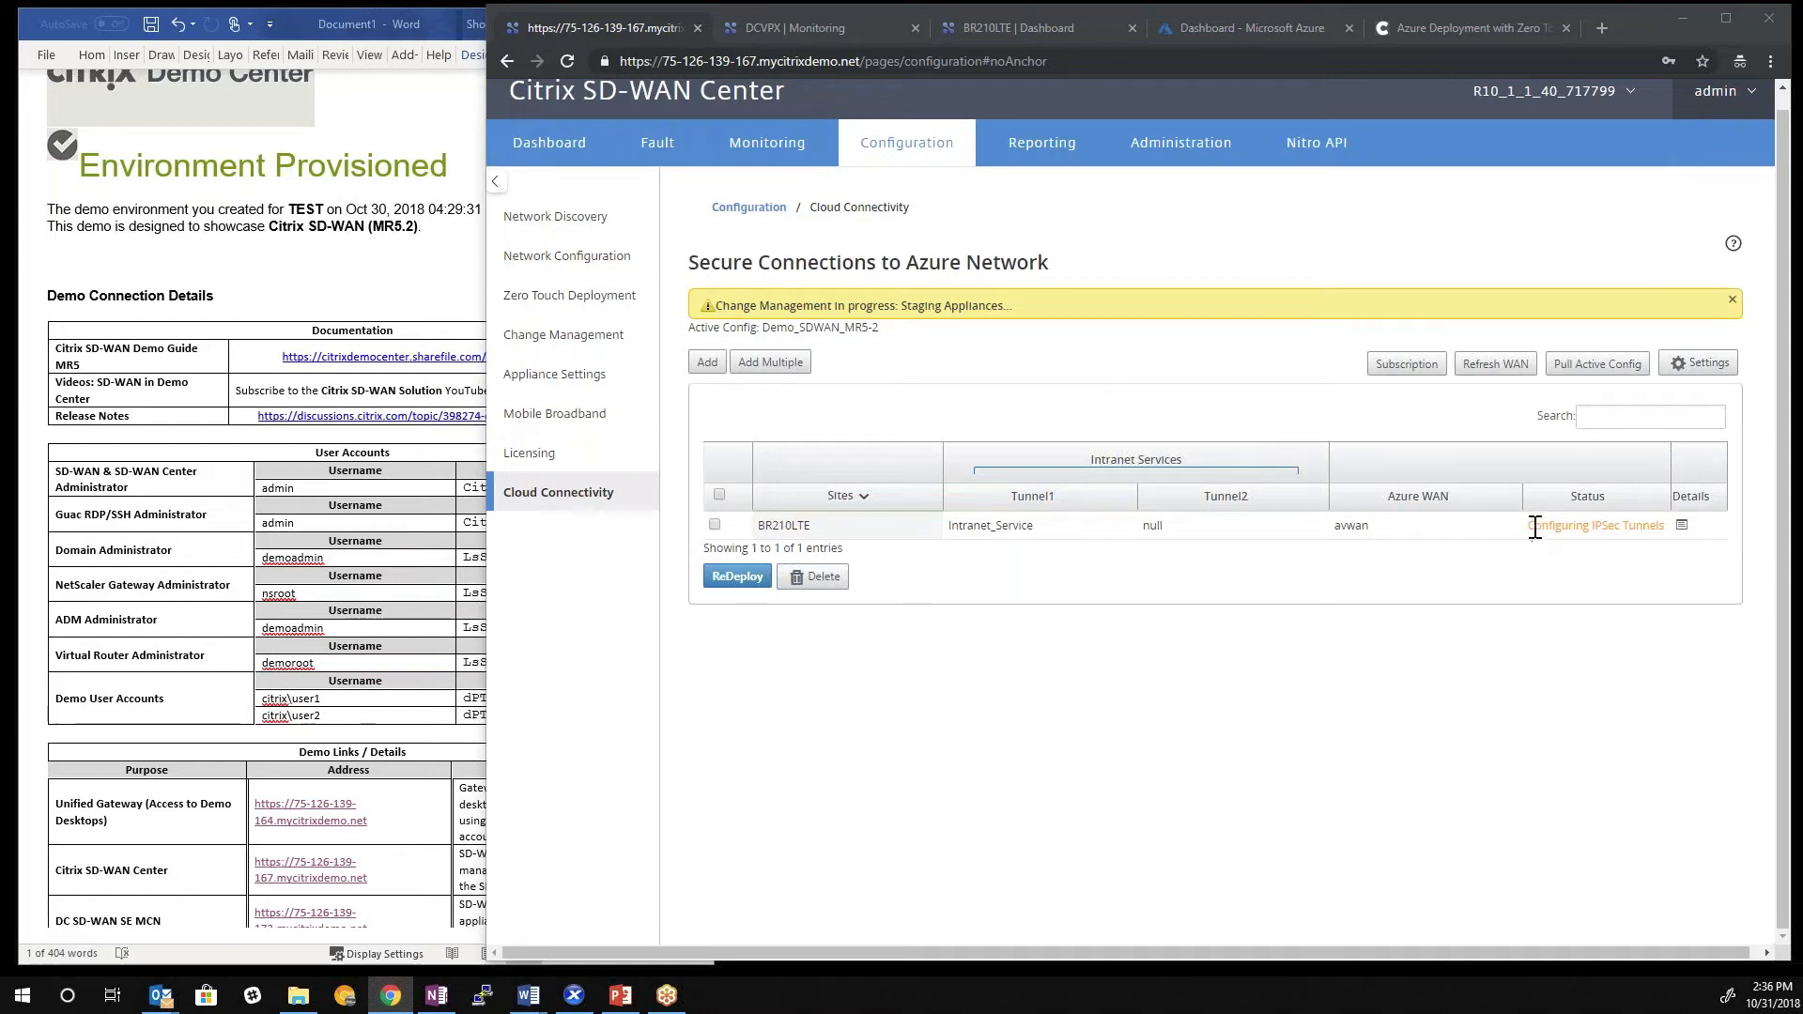
pyautogui.moveTo(1532, 528); pyautogui.dragTo(1650, 533)
pyautogui.click(1641, 573)
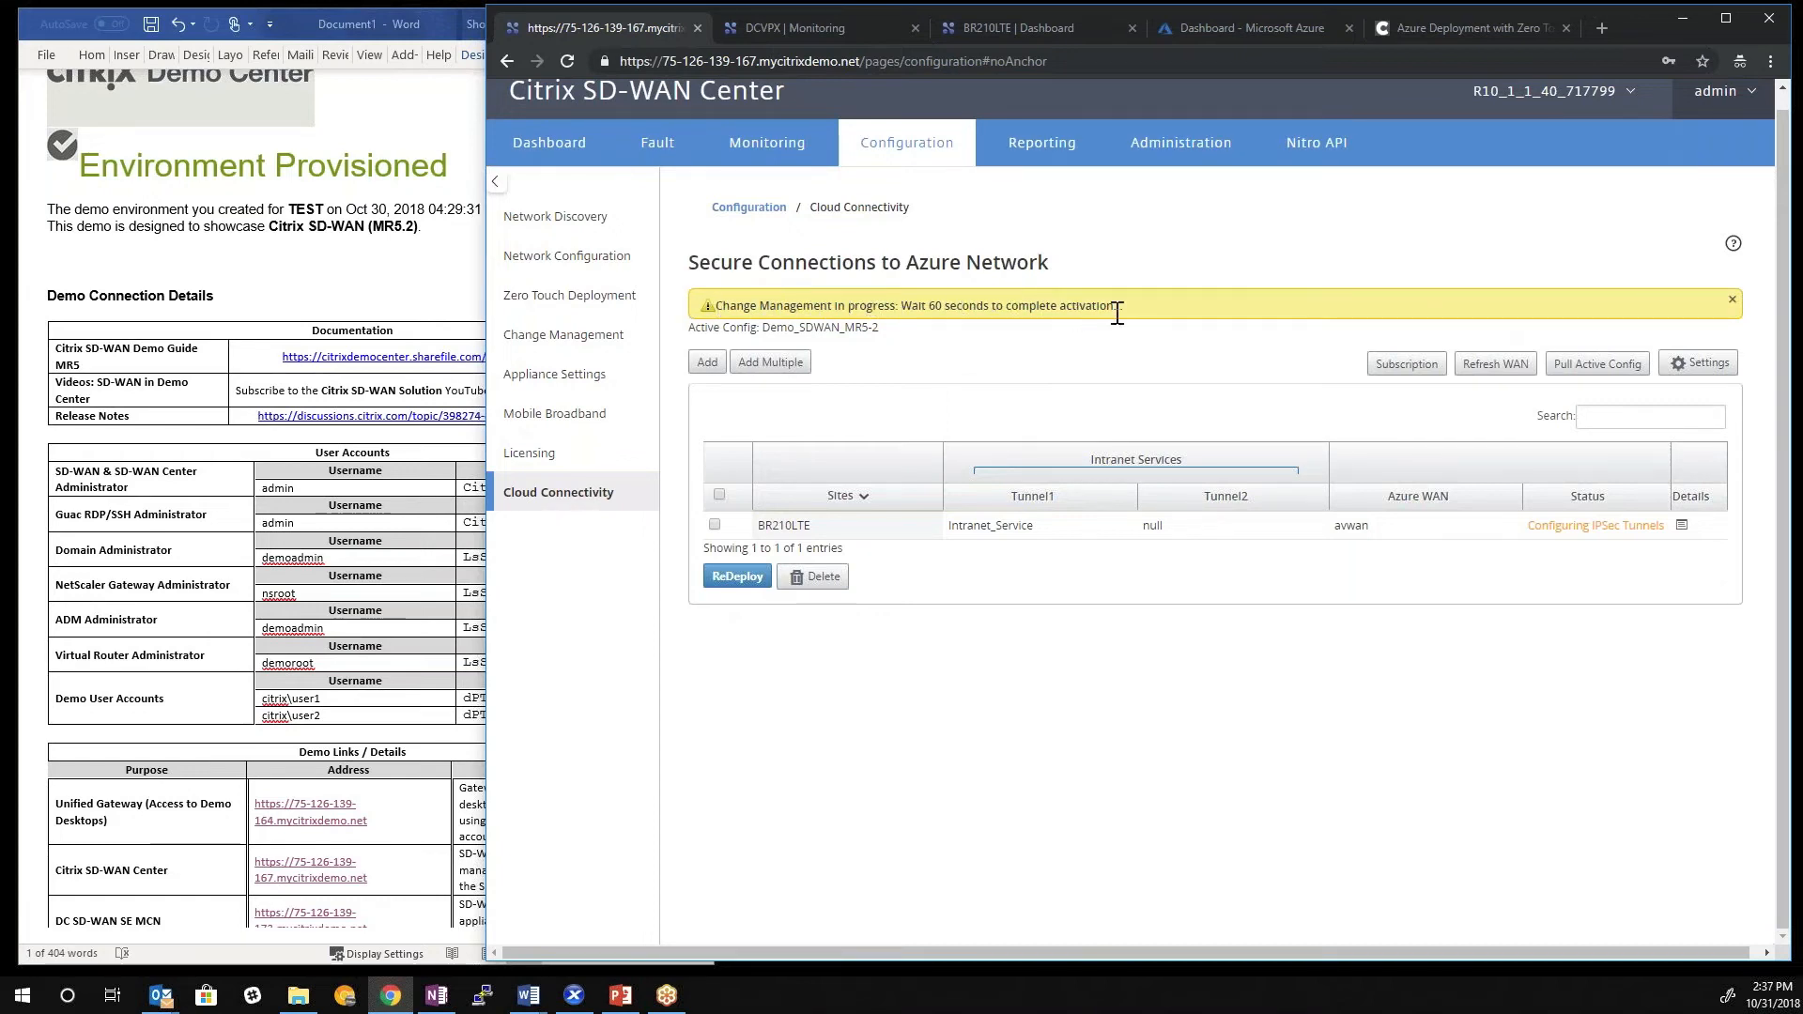
pyautogui.click(1724, 372)
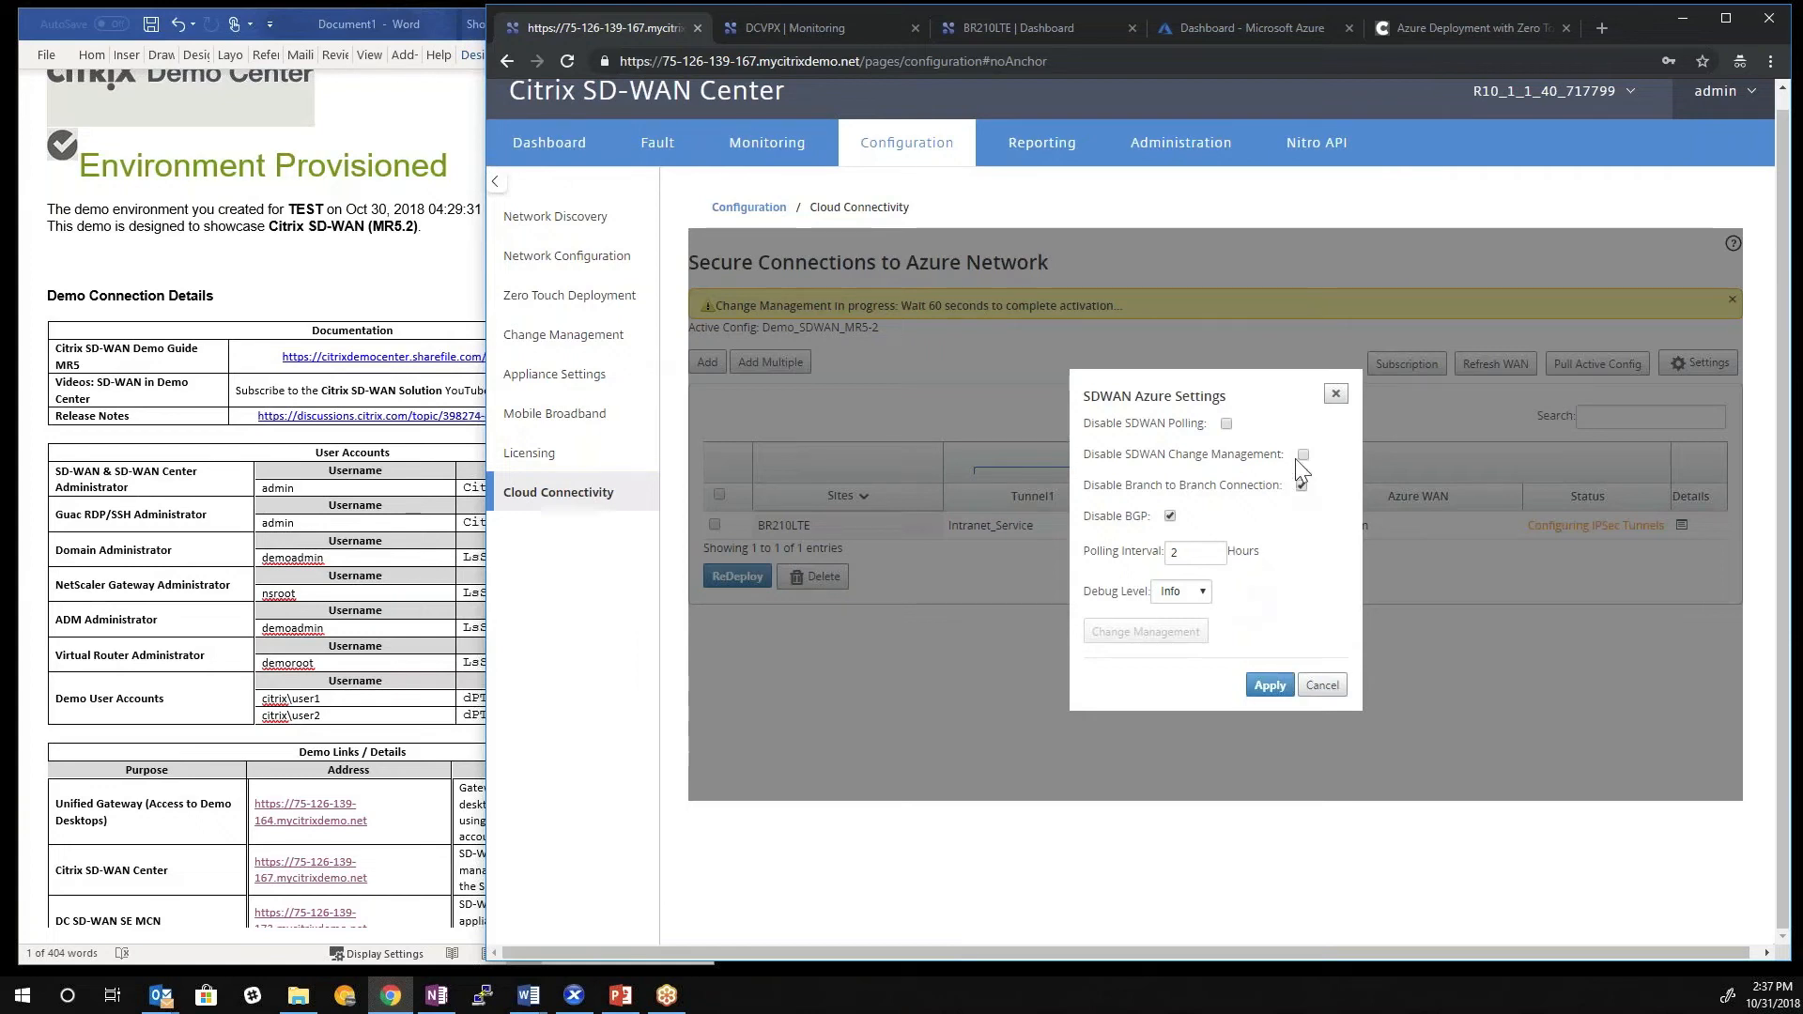
# Cancel SDWAN Azure Settings unchanged and confirm BR210LTE's status reads 'Tunnels Deployed'.
pyautogui.click(1322, 687)
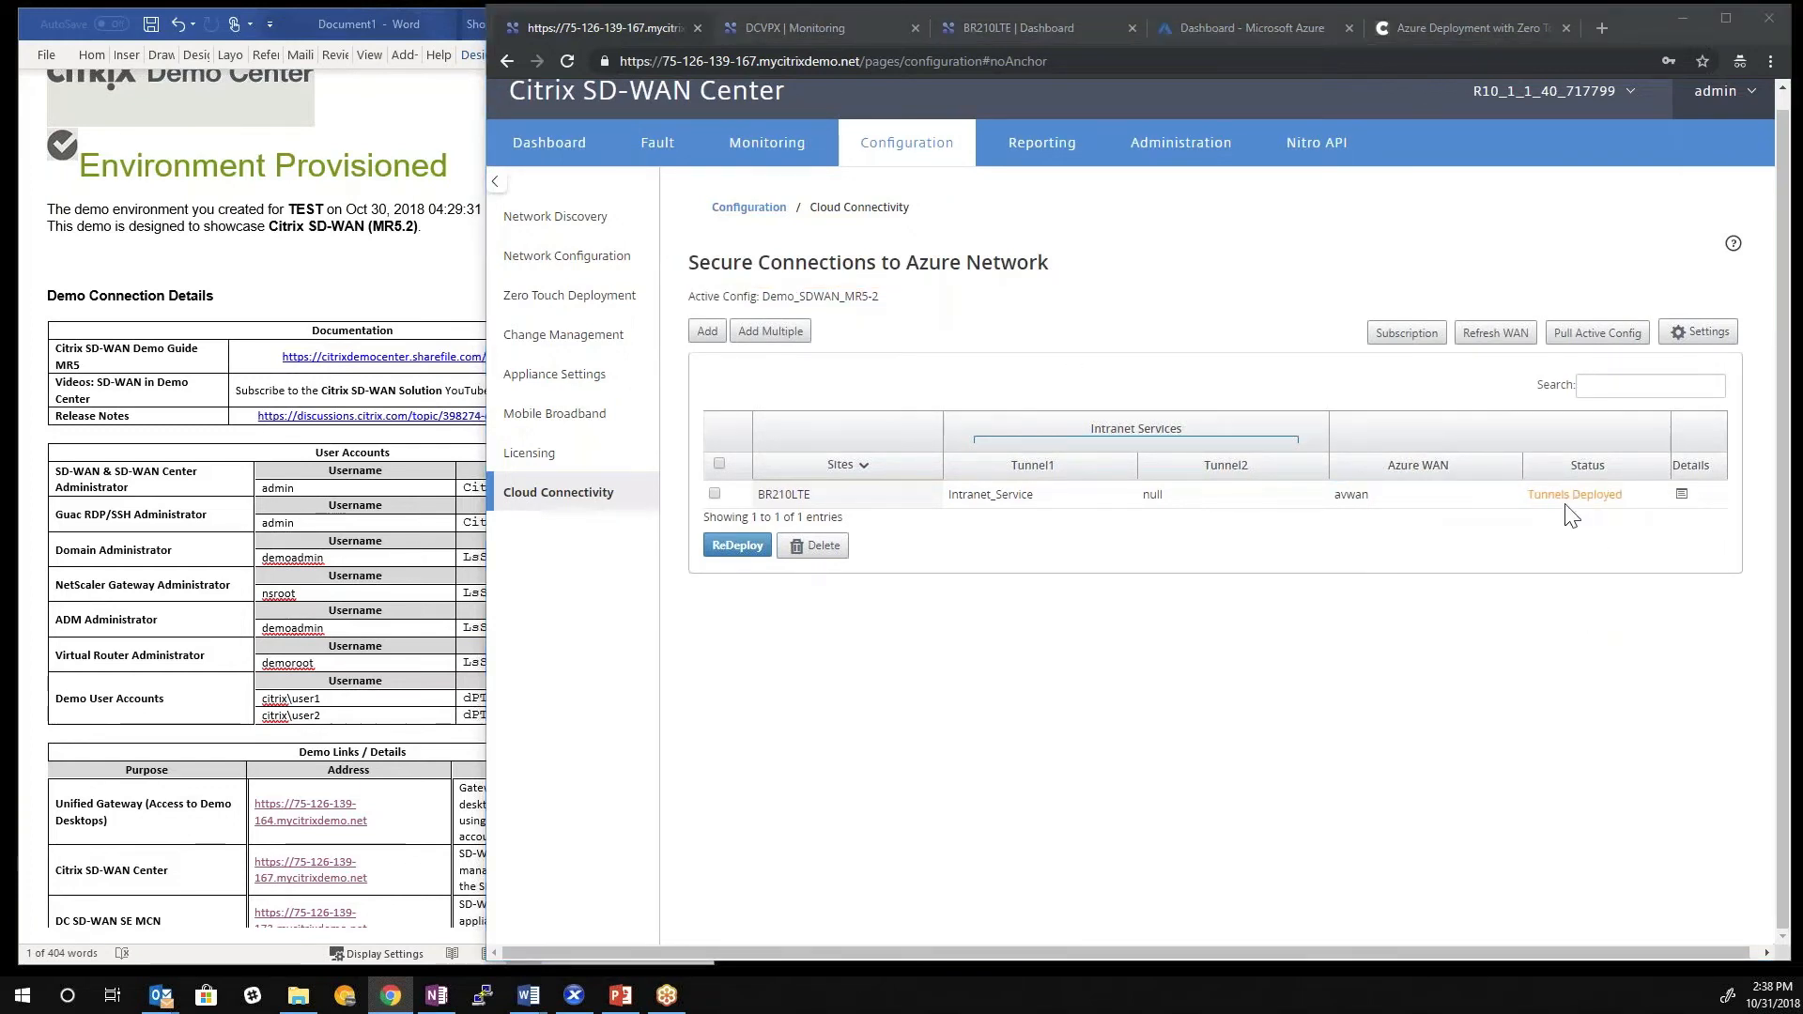
pyautogui.moveTo(1533, 495); pyautogui.dragTo(1623, 498)
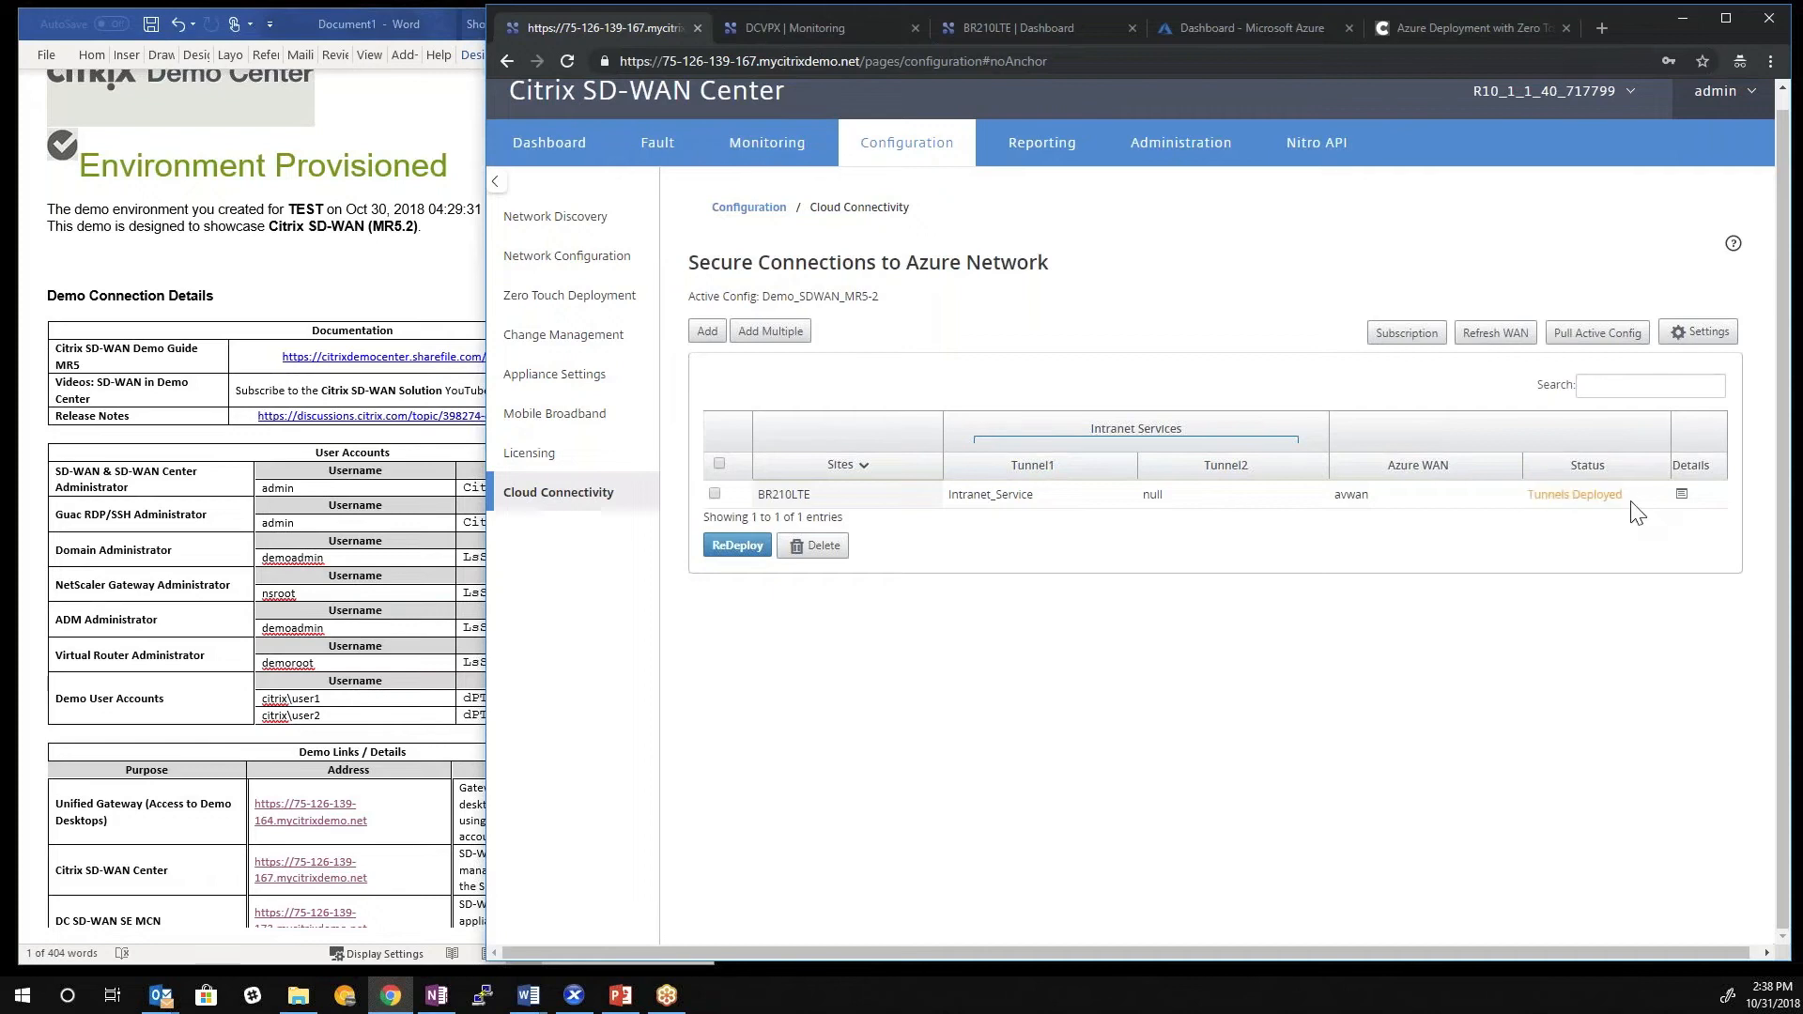
pyautogui.tripleClick(1632, 515)
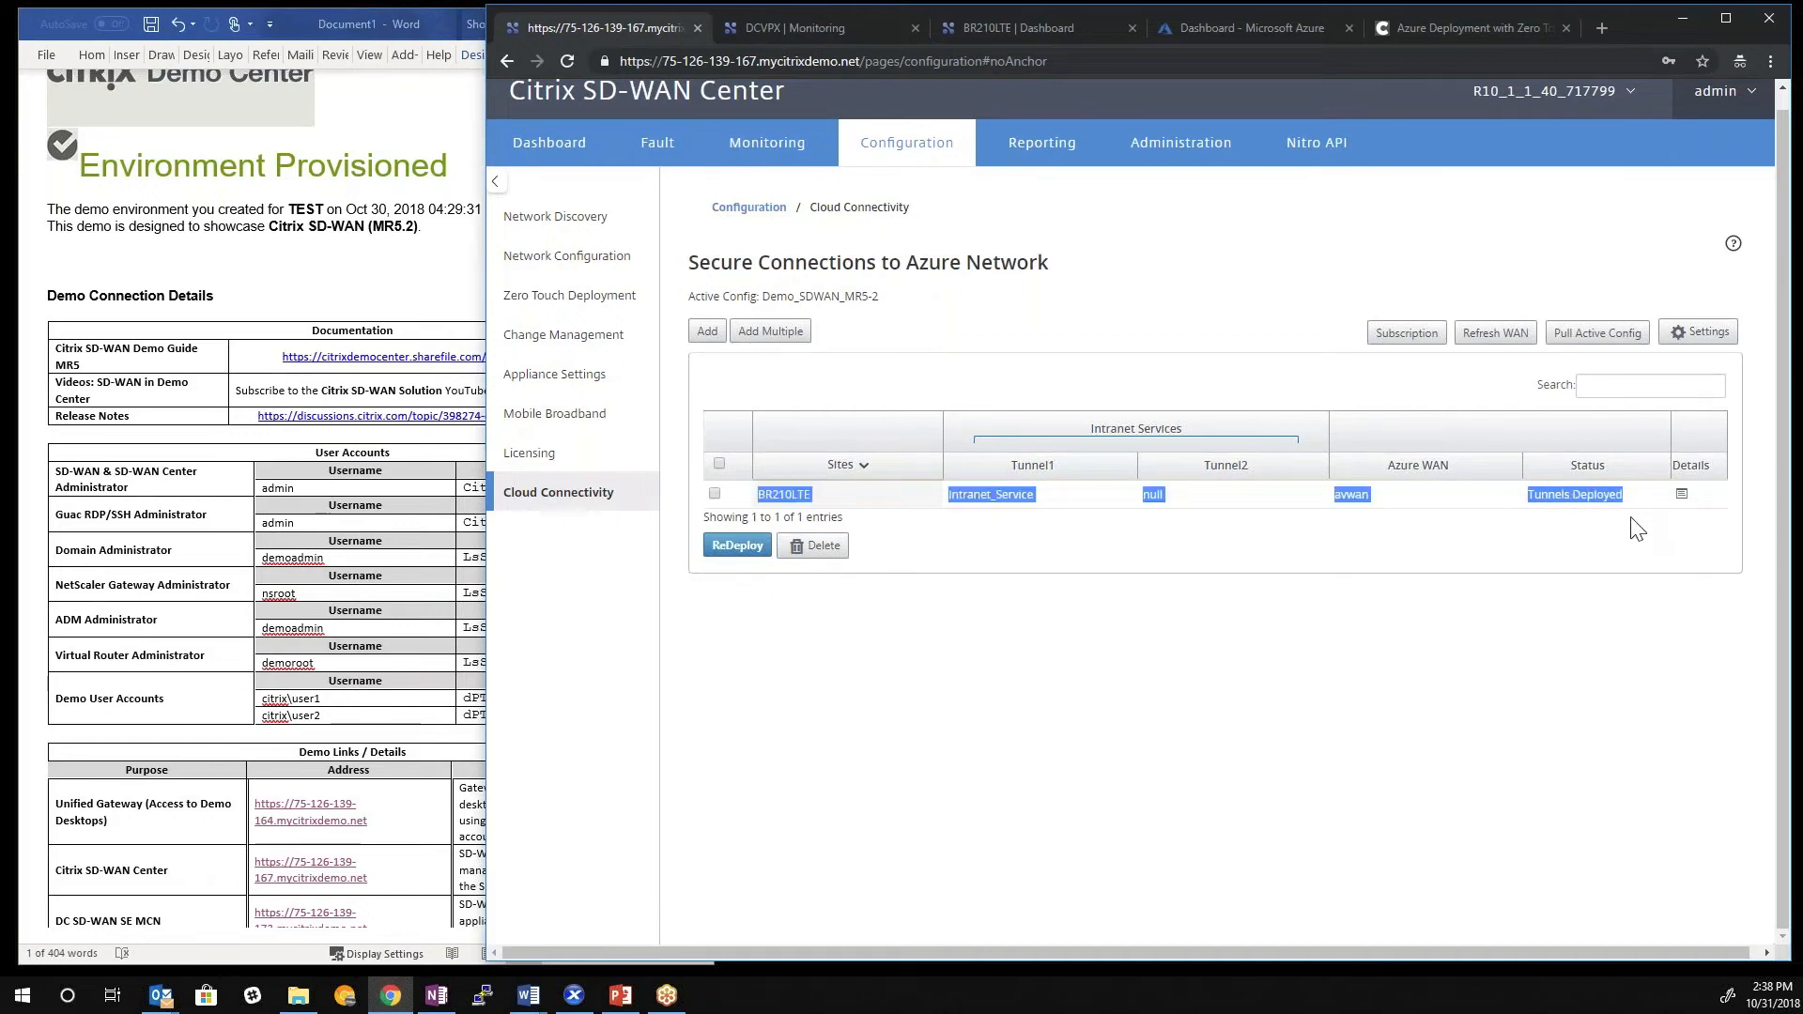
pyautogui.click(1681, 494)
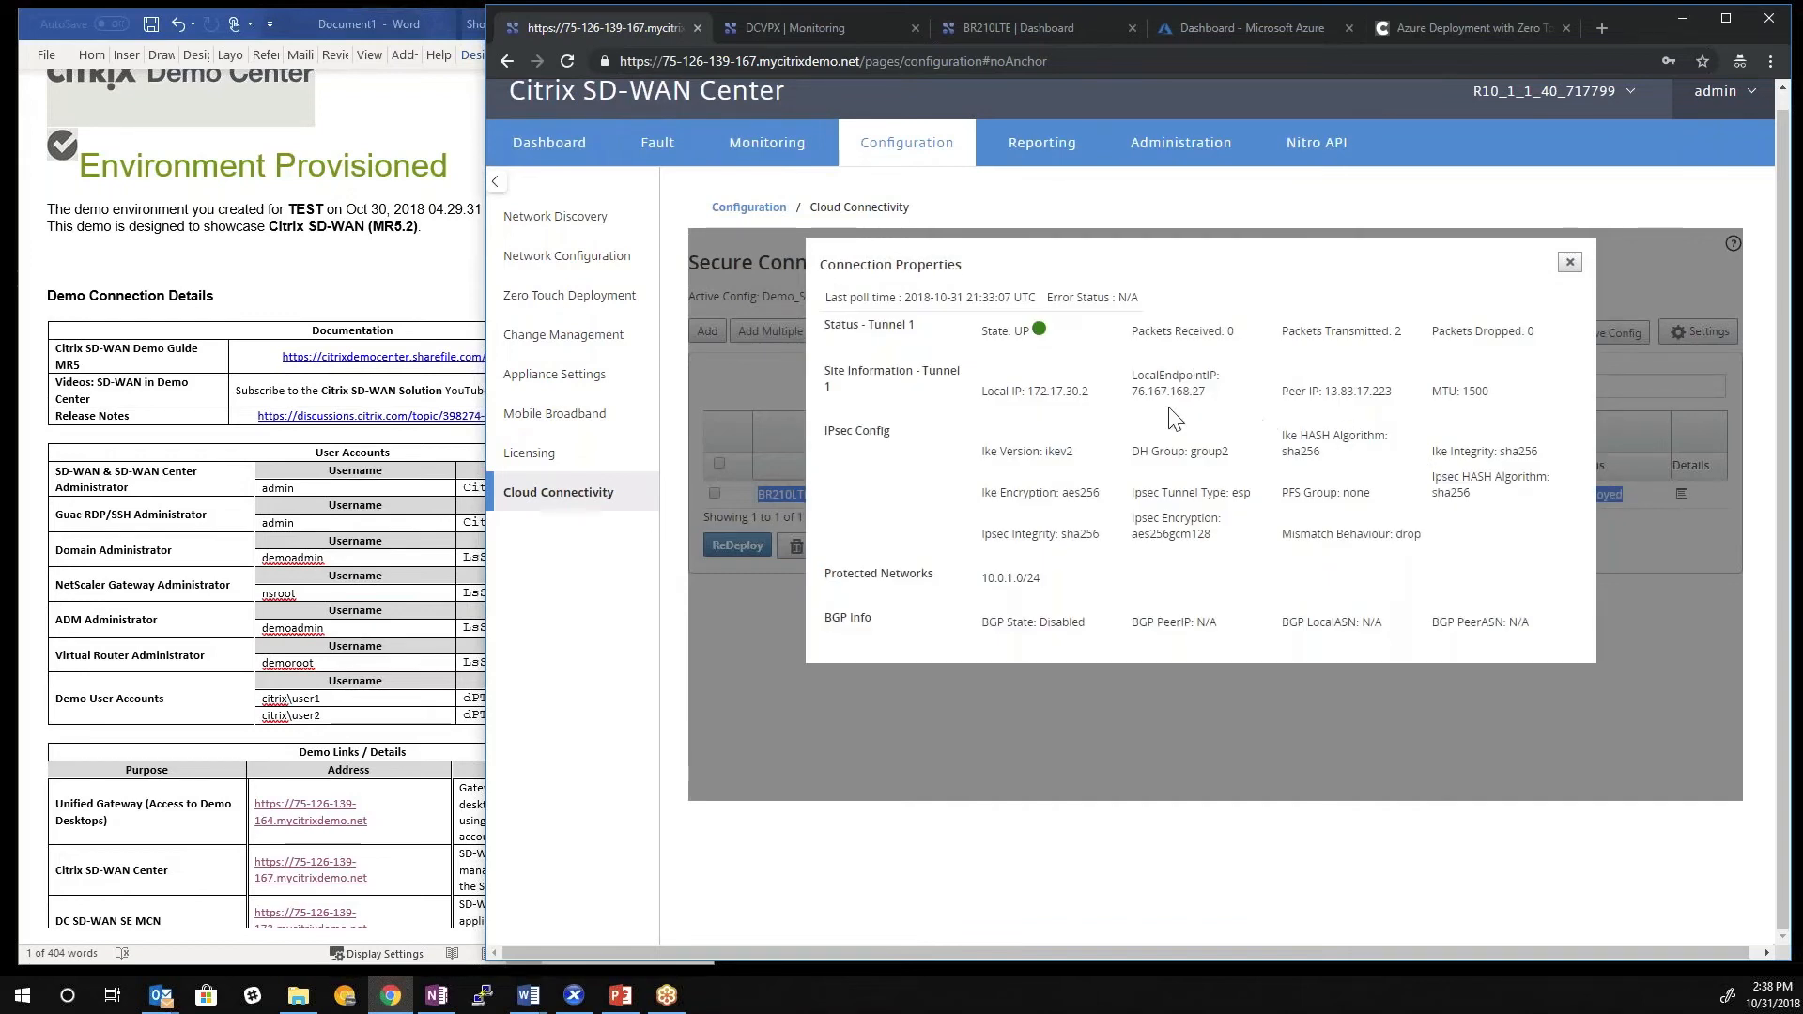
pyautogui.moveTo(983, 332); pyautogui.dragTo(1033, 333)
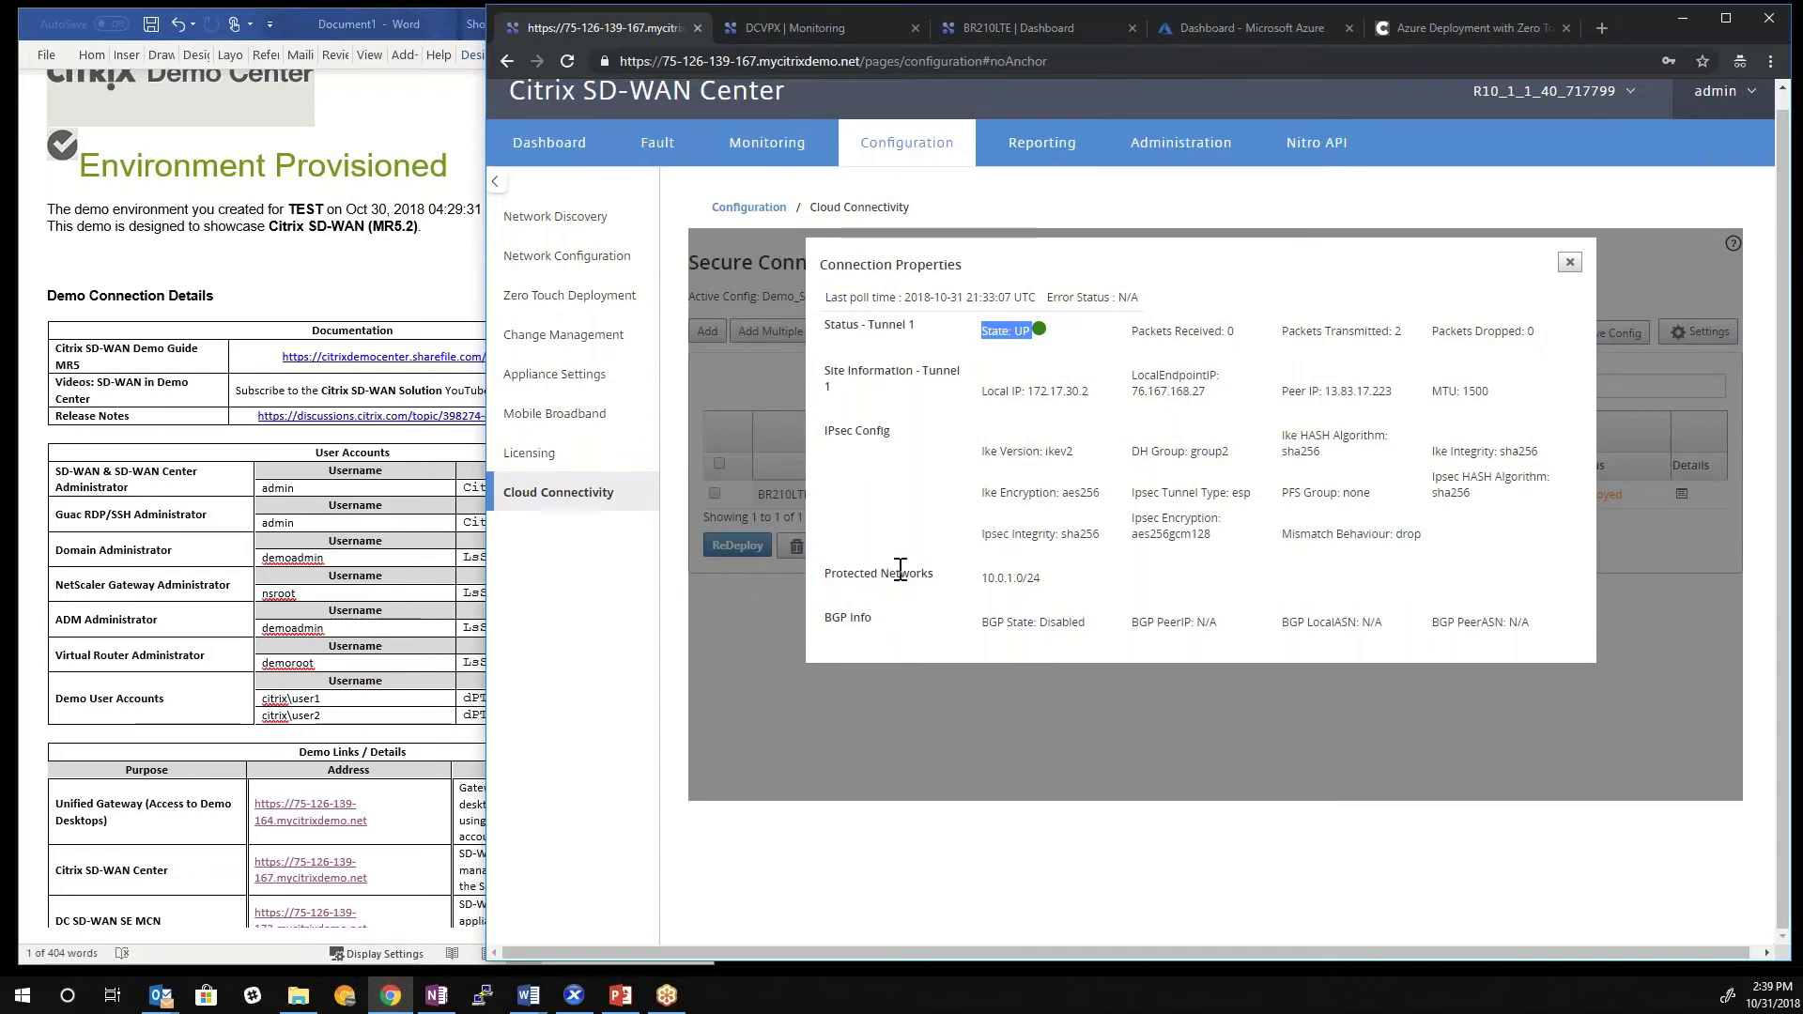
pyautogui.moveTo(1042, 577); pyautogui.dragTo(1001, 575)
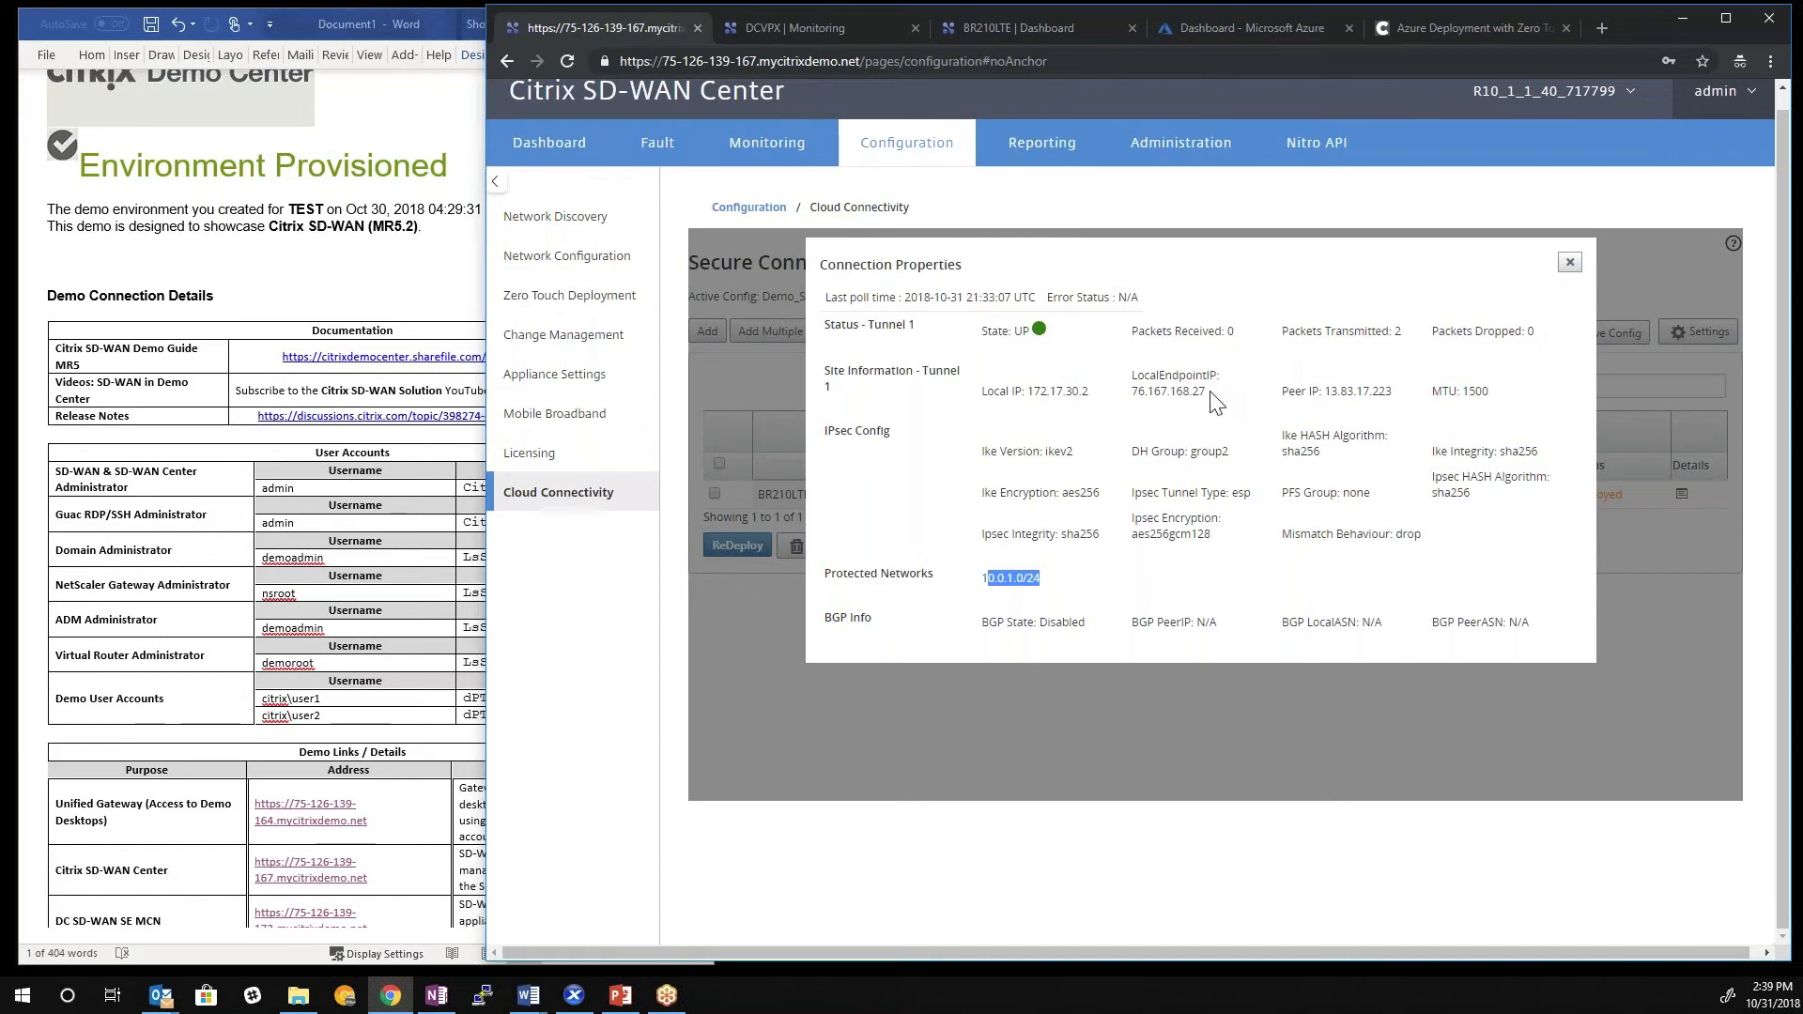
pyautogui.moveTo(1207, 391); pyautogui.dragTo(1130, 394)
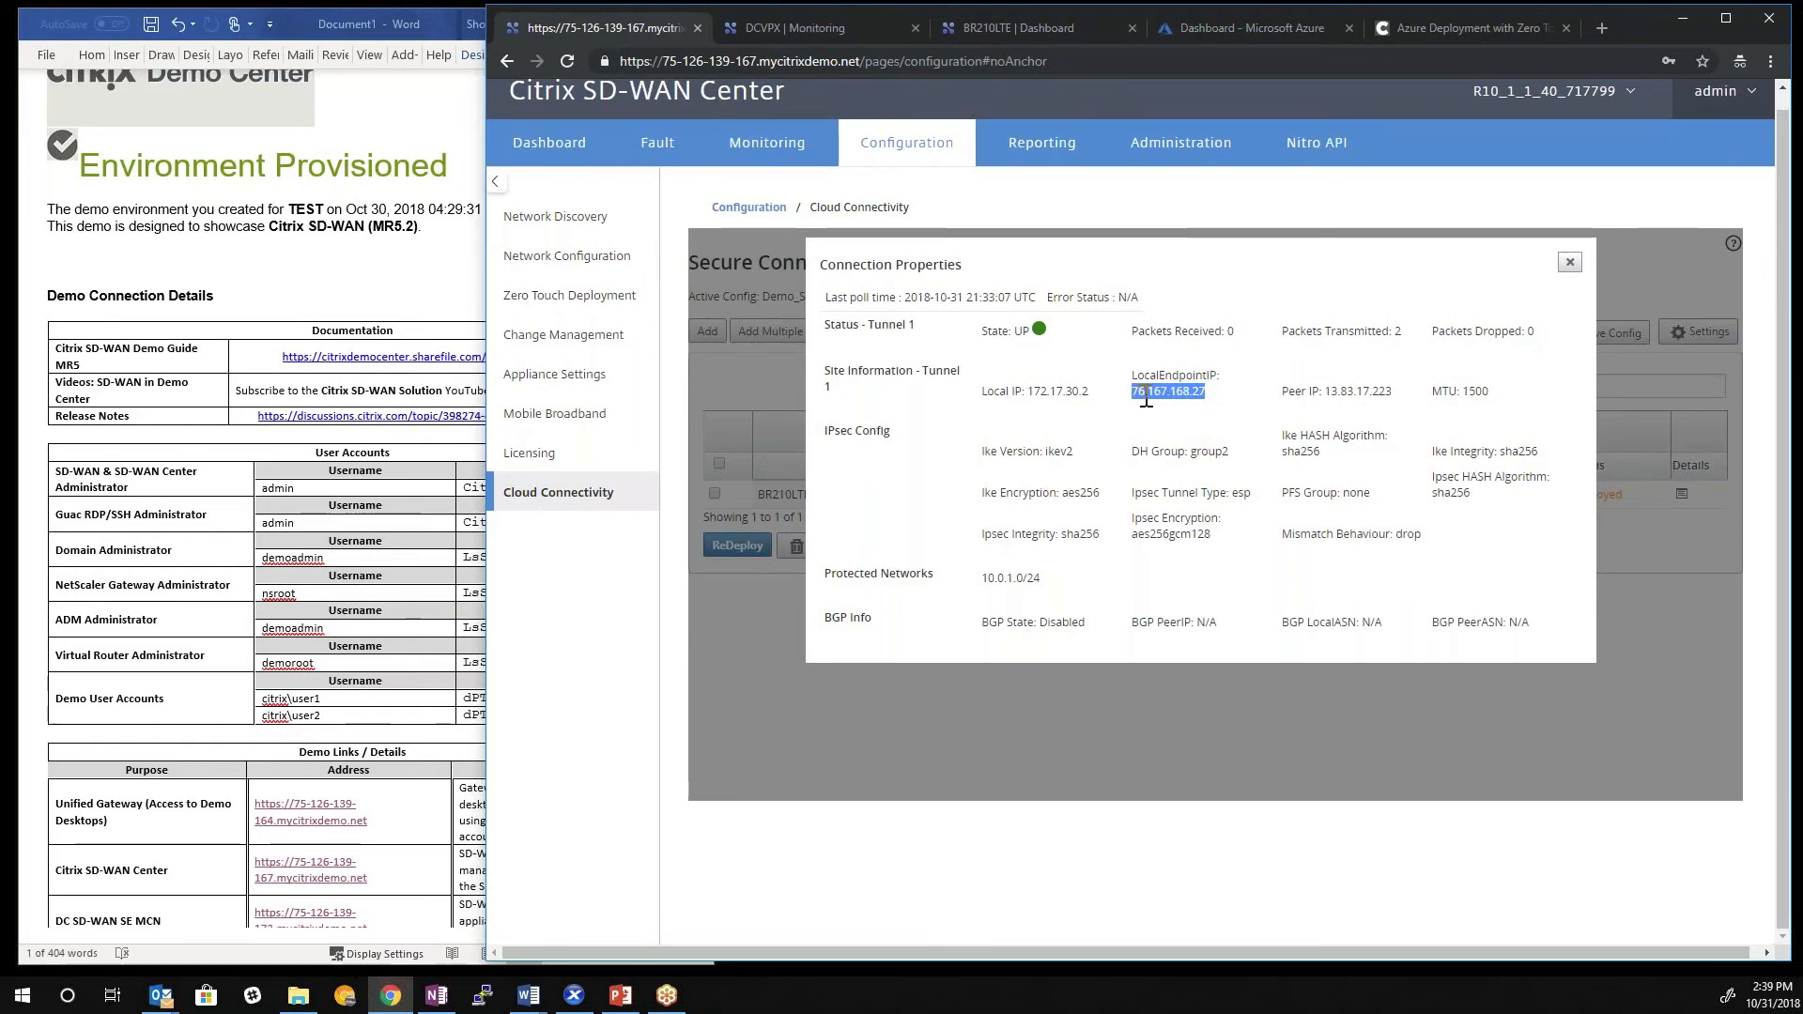
pyautogui.moveTo(1392, 391); pyautogui.dragTo(1322, 402)
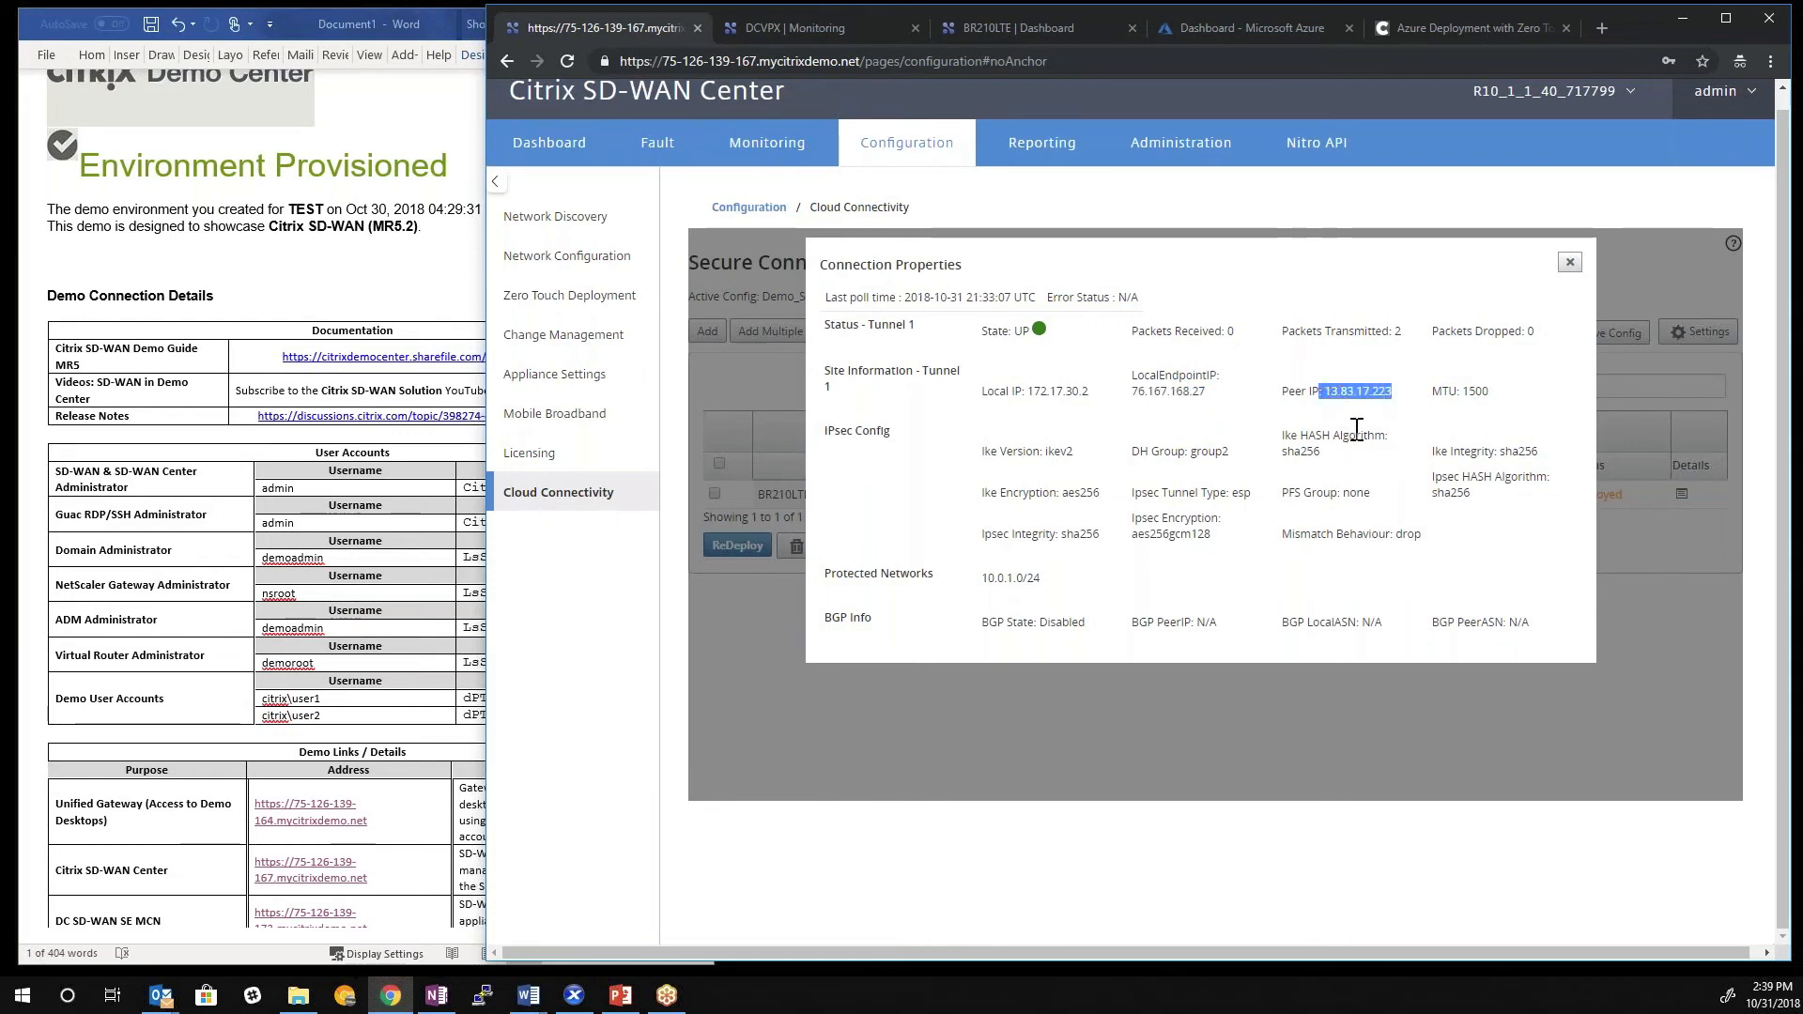
pyautogui.click(1179, 389)
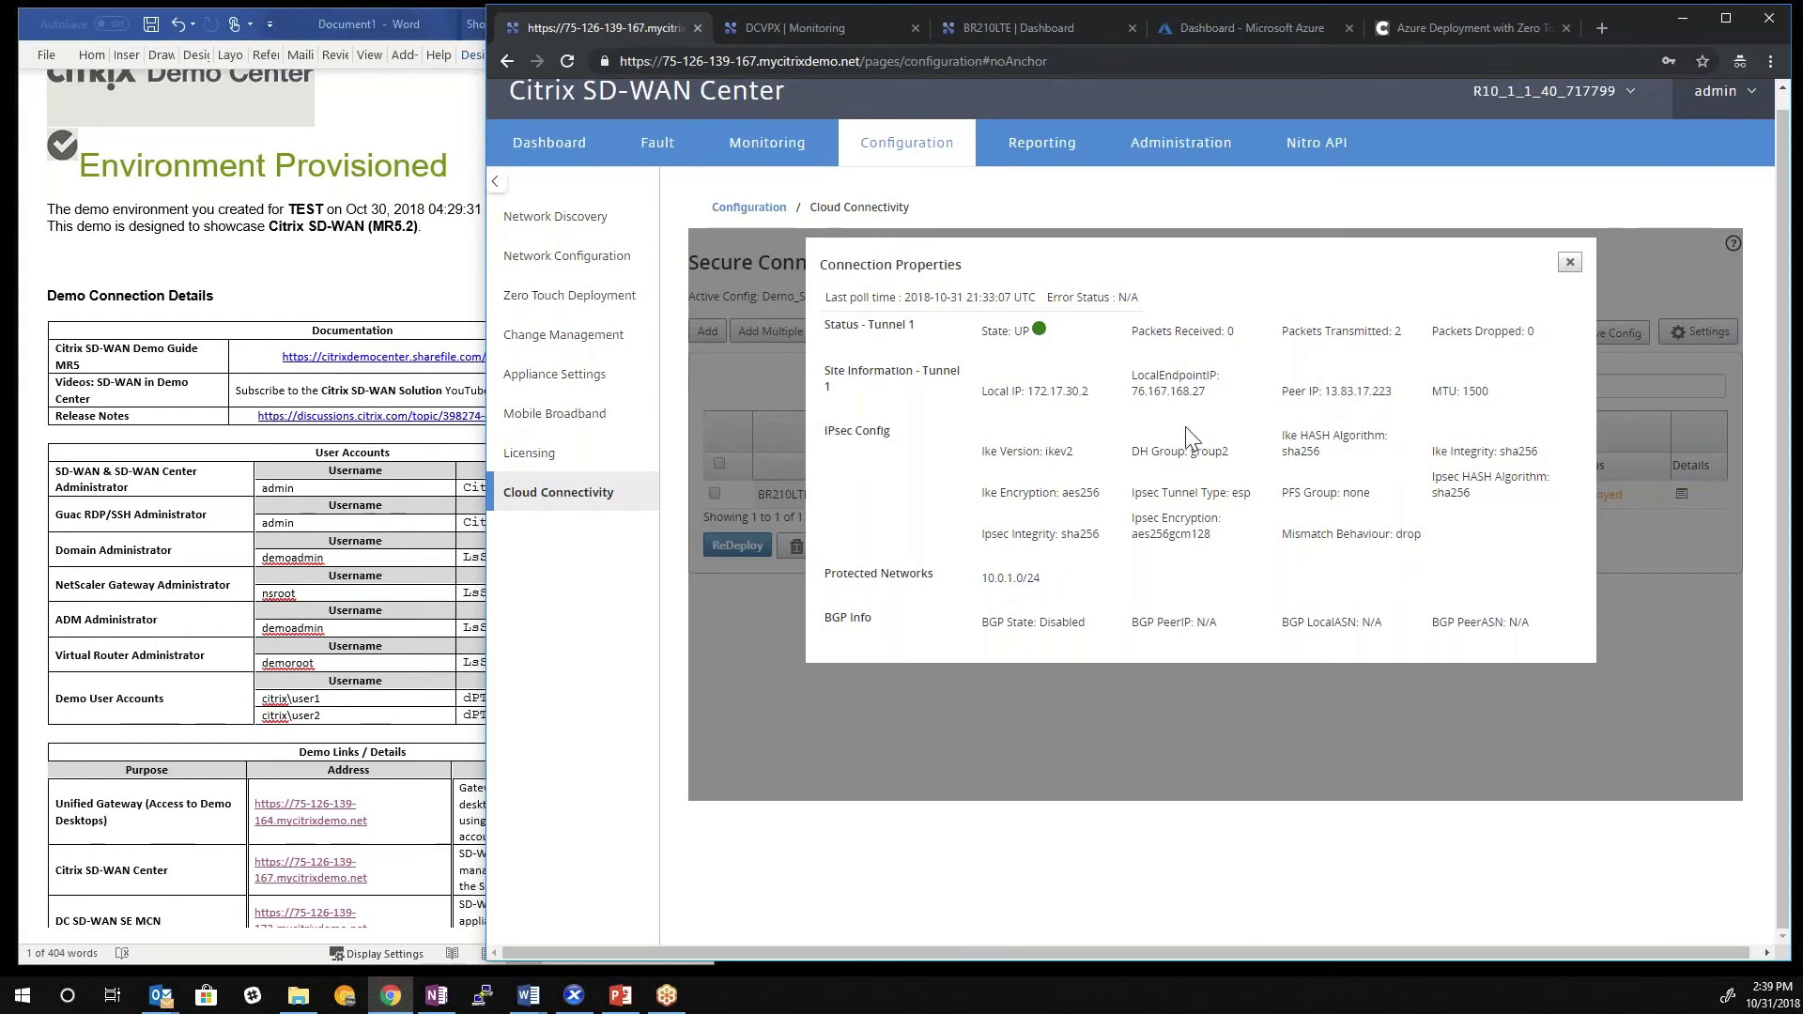
pyautogui.click(1569, 263)
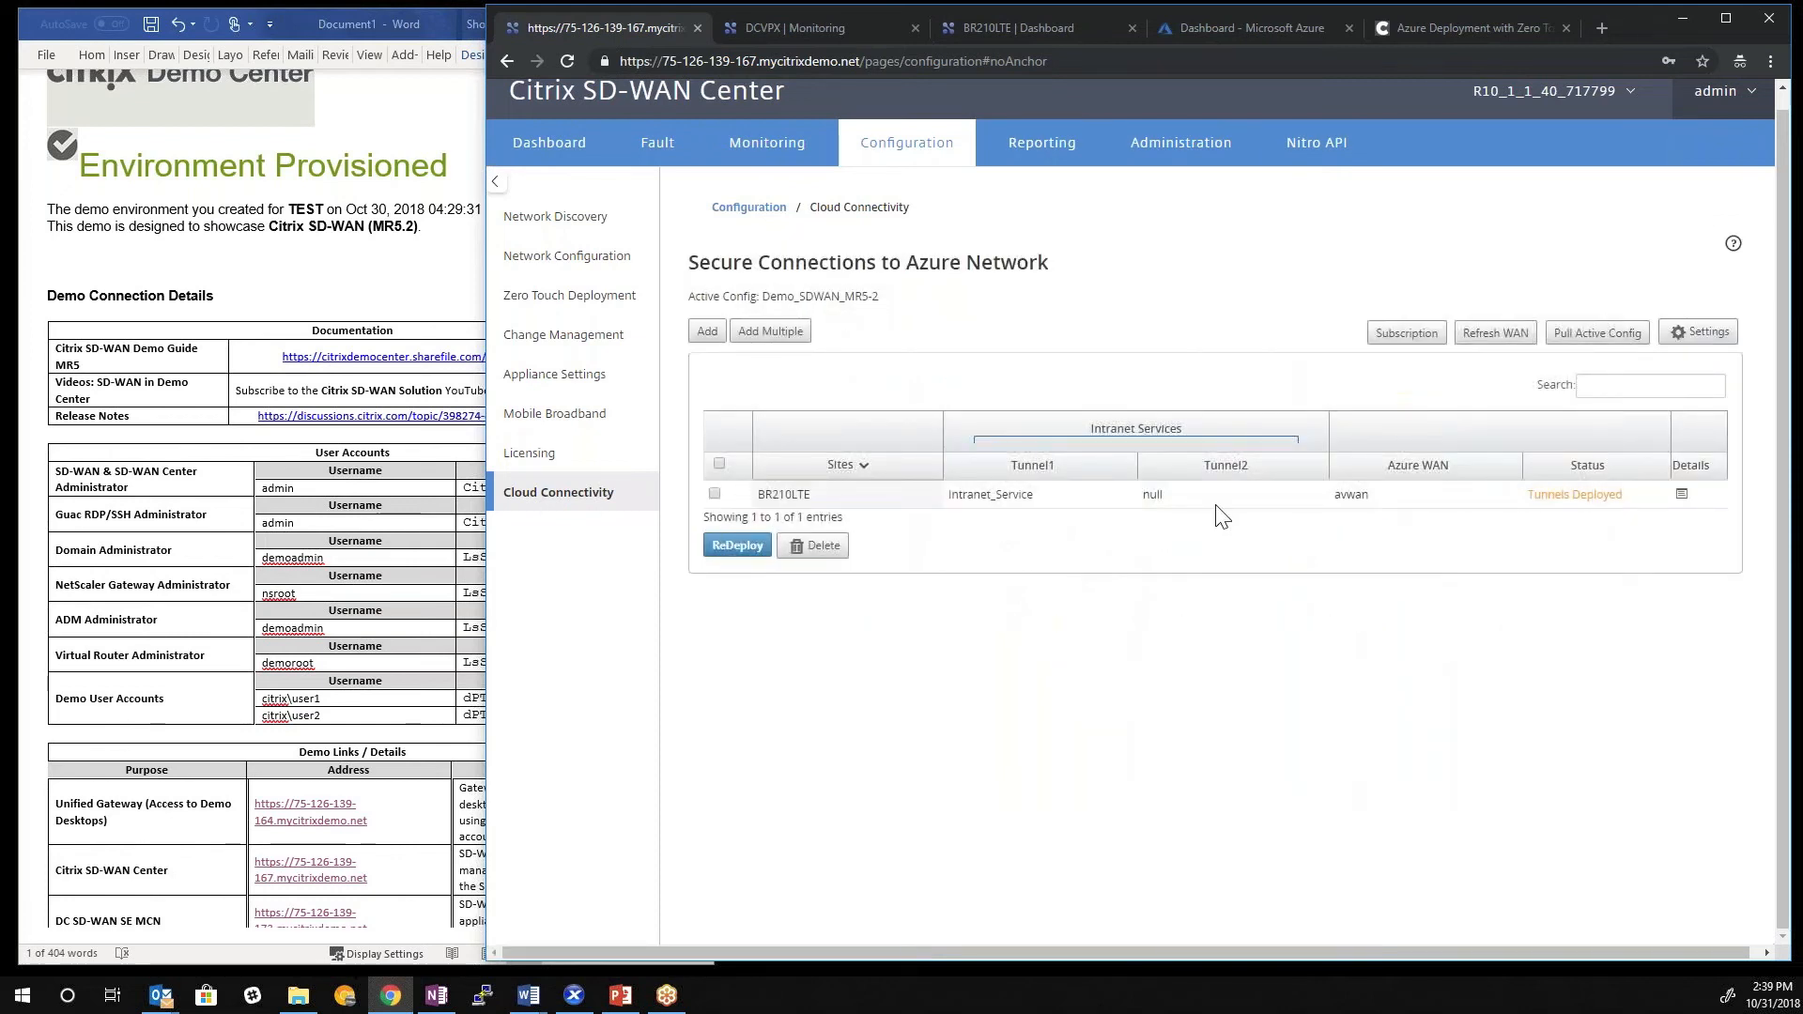
# Confirm BR210LTE is Connected in hub health and the vNetA connection succeeded, then list avwan's hubs.
pyautogui.click(1186, 28)
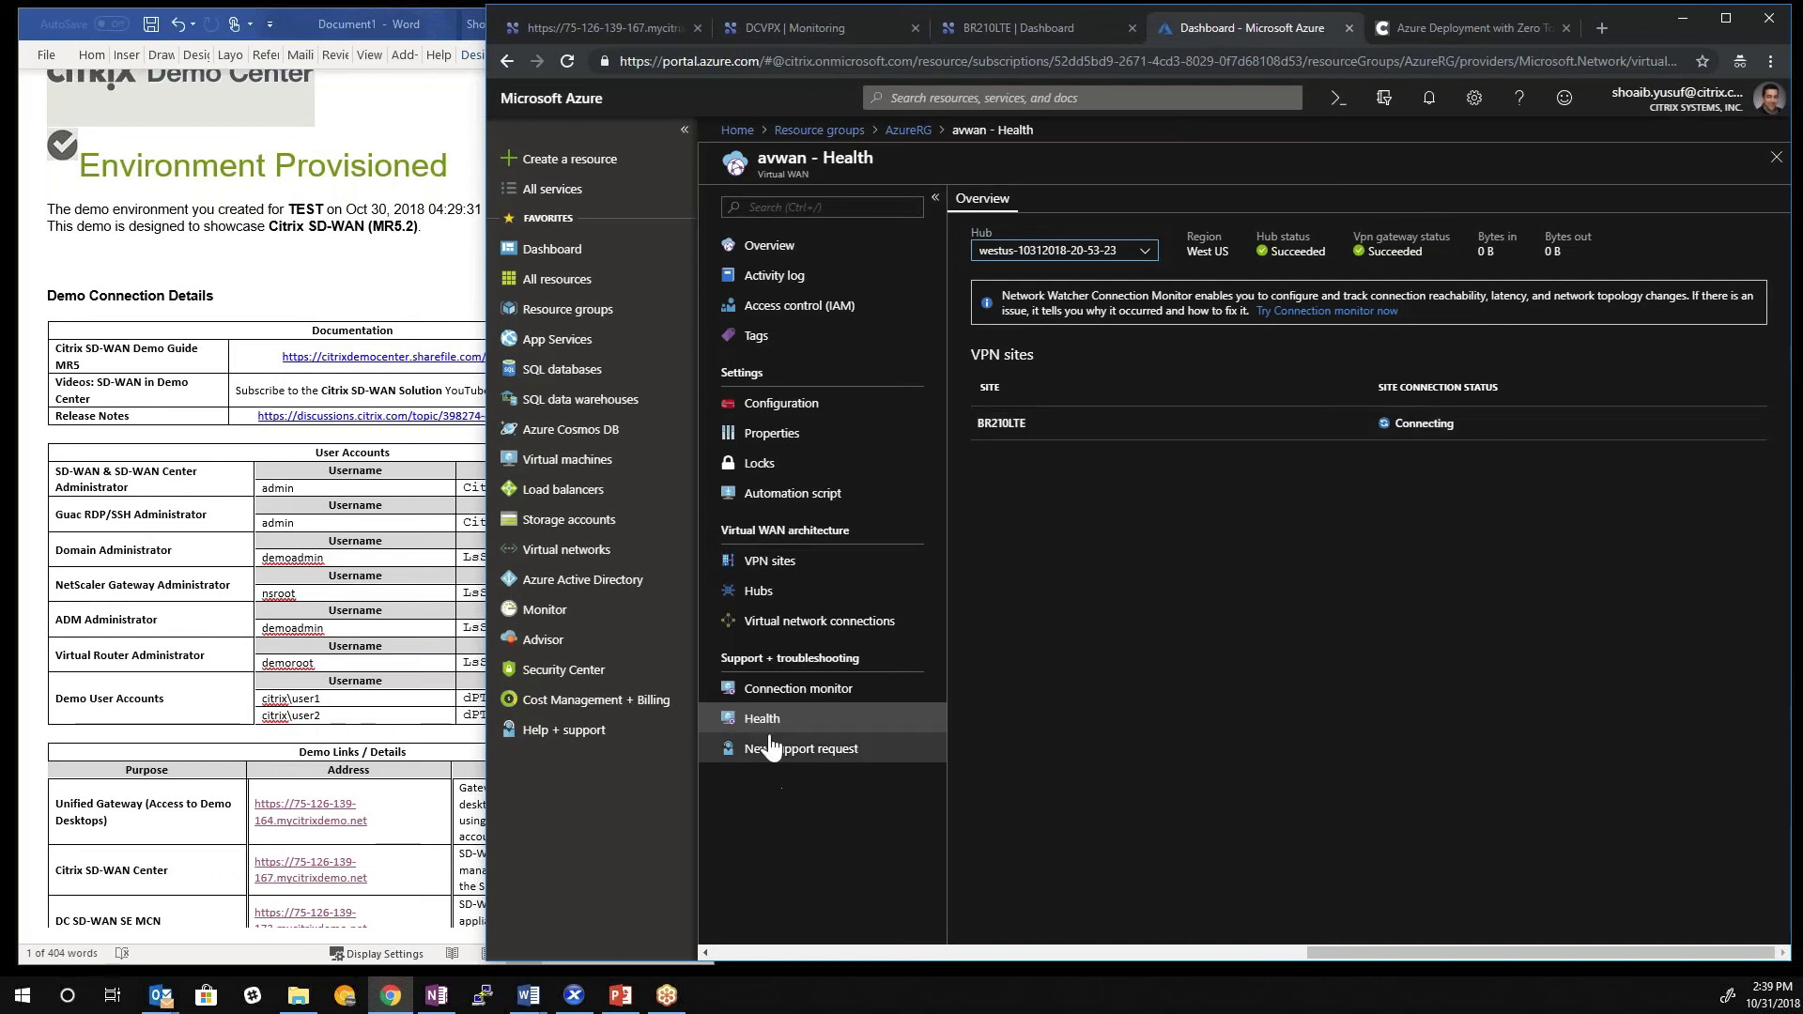
pyautogui.click(806, 691)
pyautogui.click(762, 719)
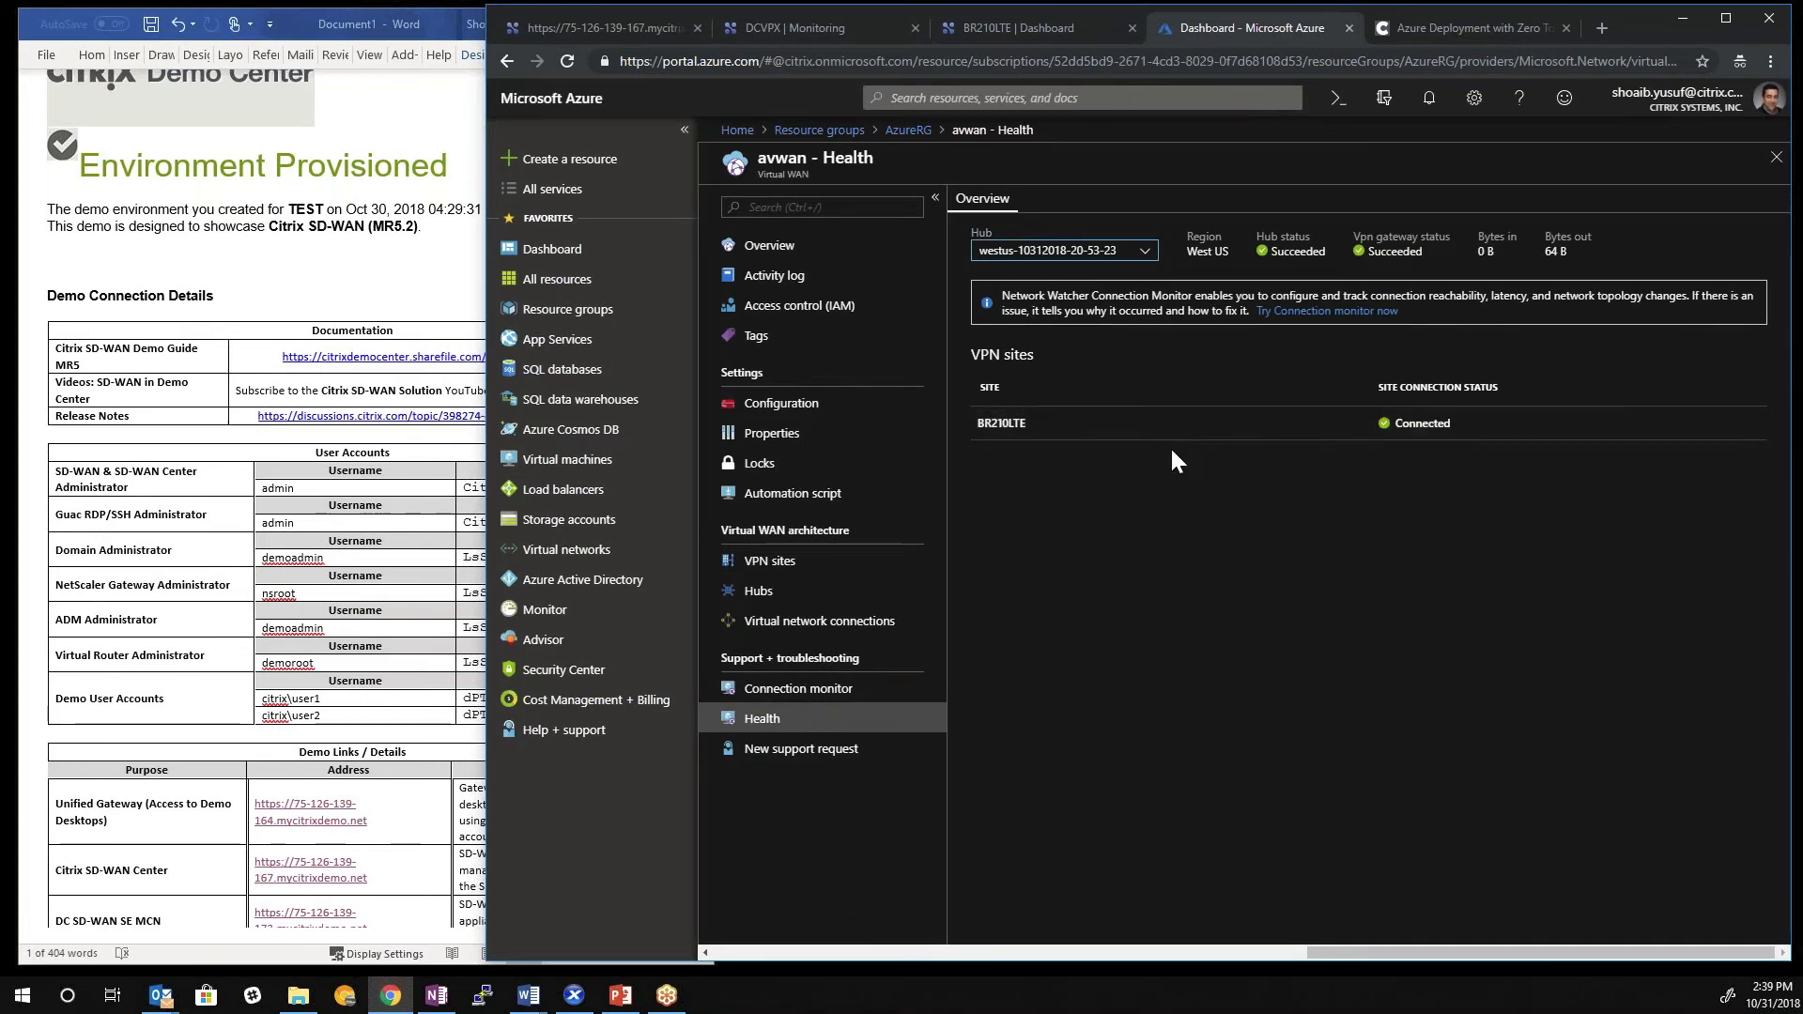
pyautogui.click(833, 690)
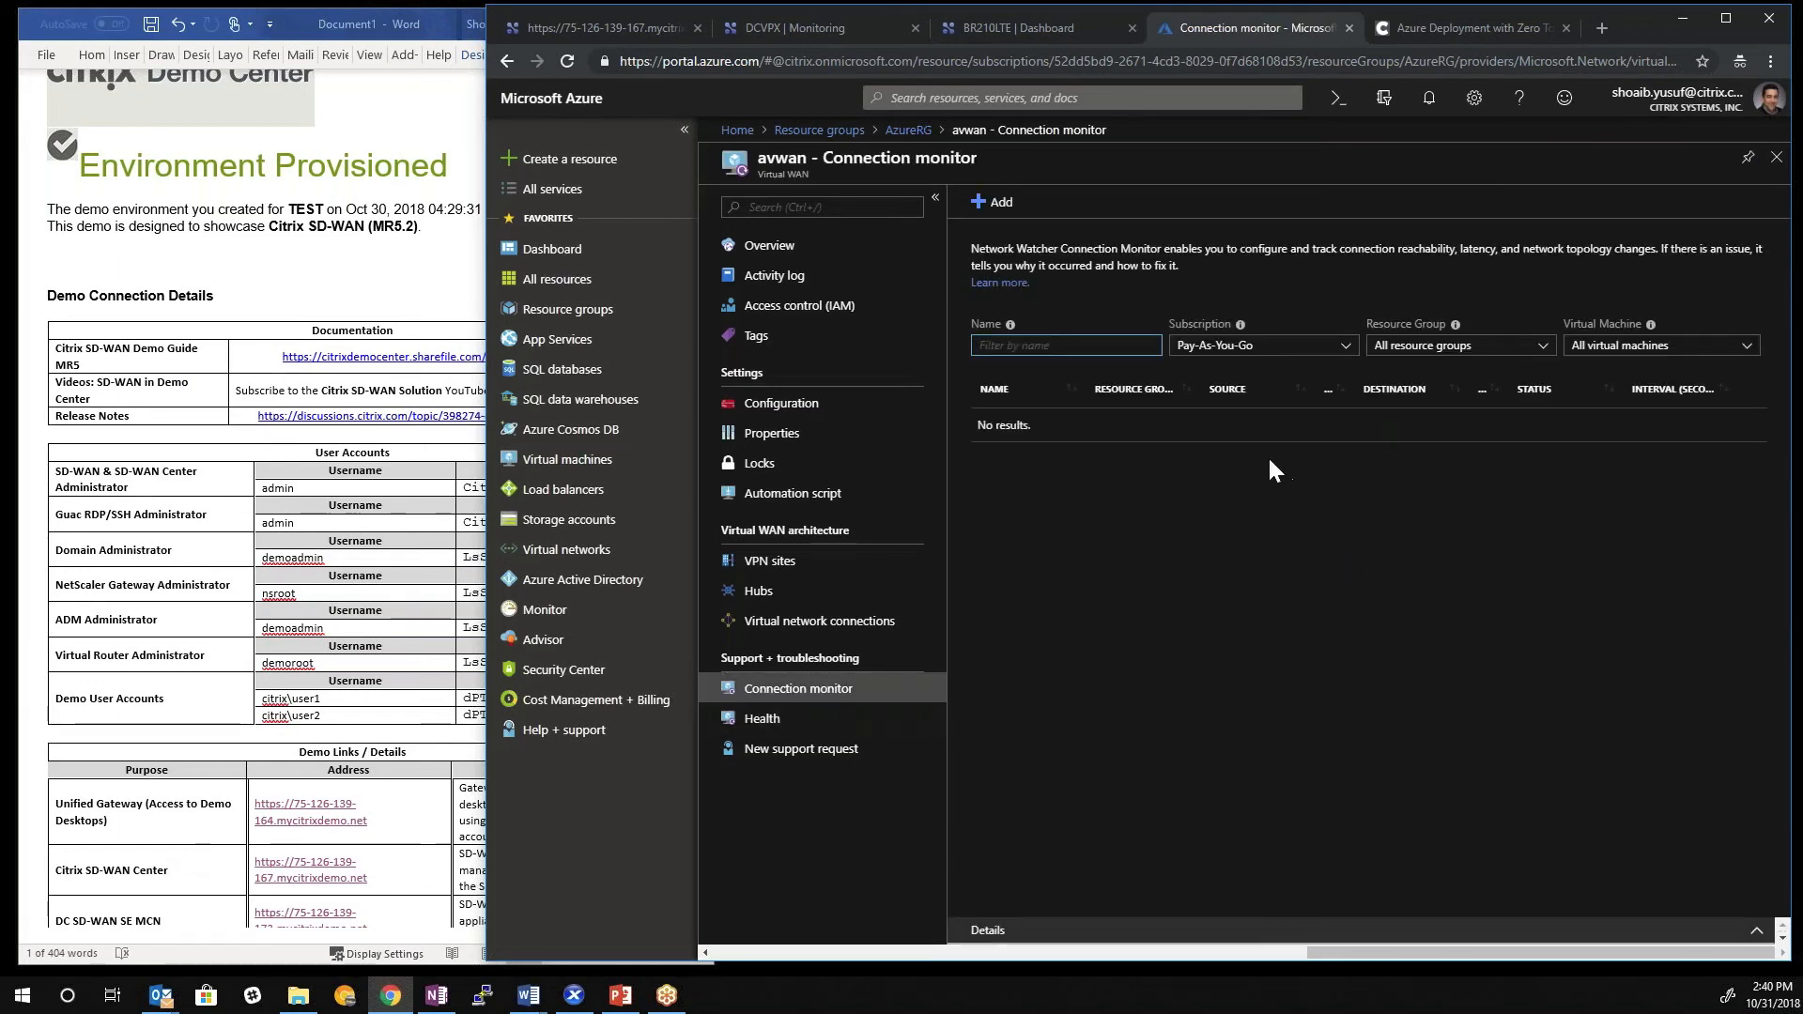
pyautogui.click(765, 620)
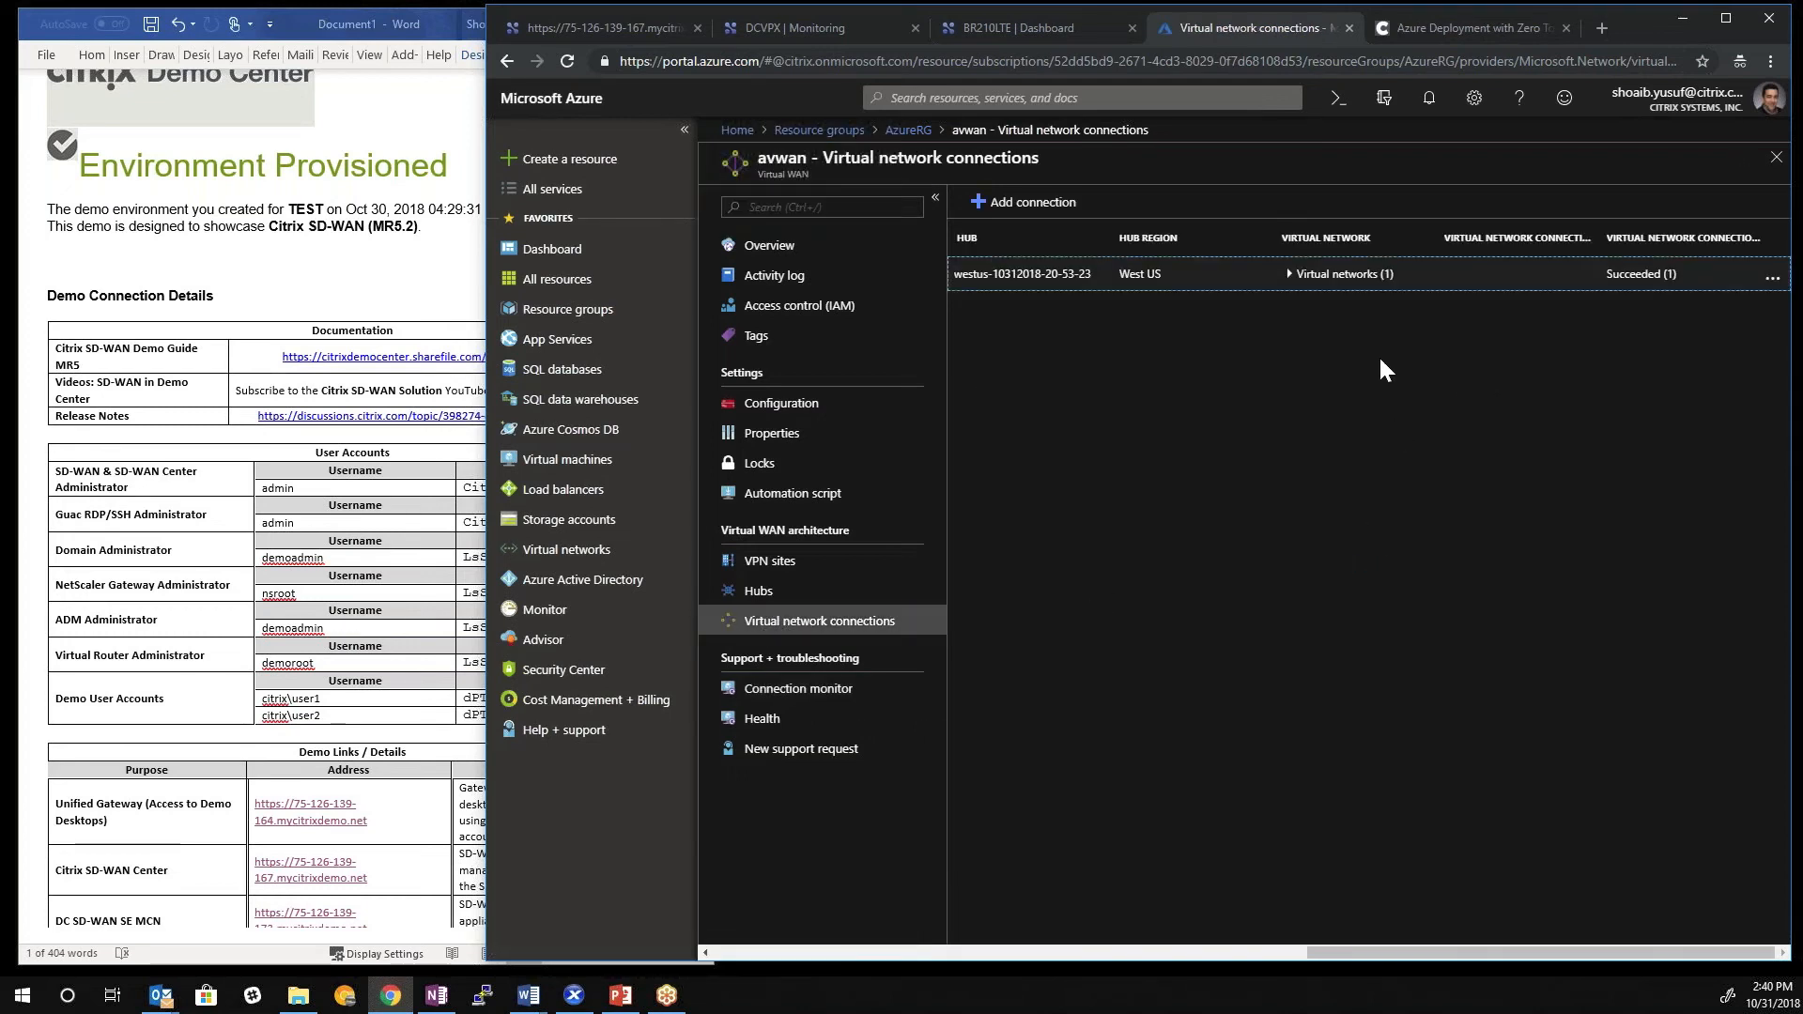
pyautogui.click(1289, 274)
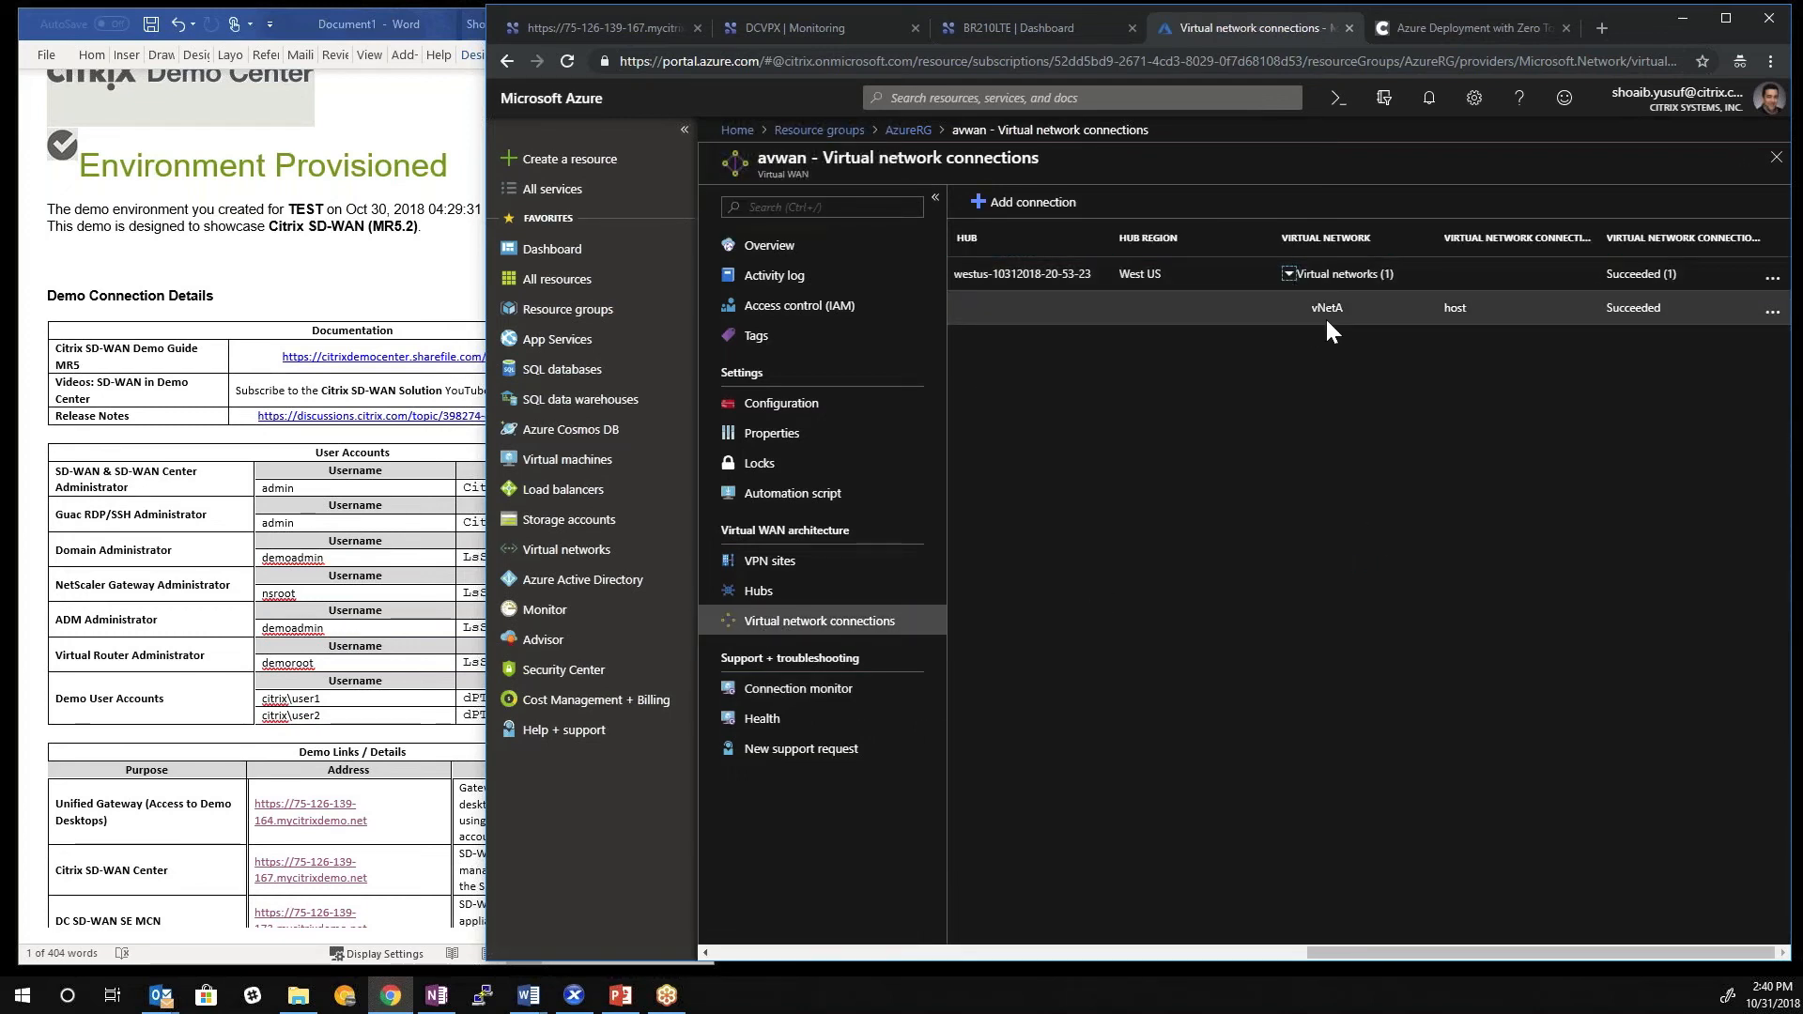
pyautogui.click(843, 599)
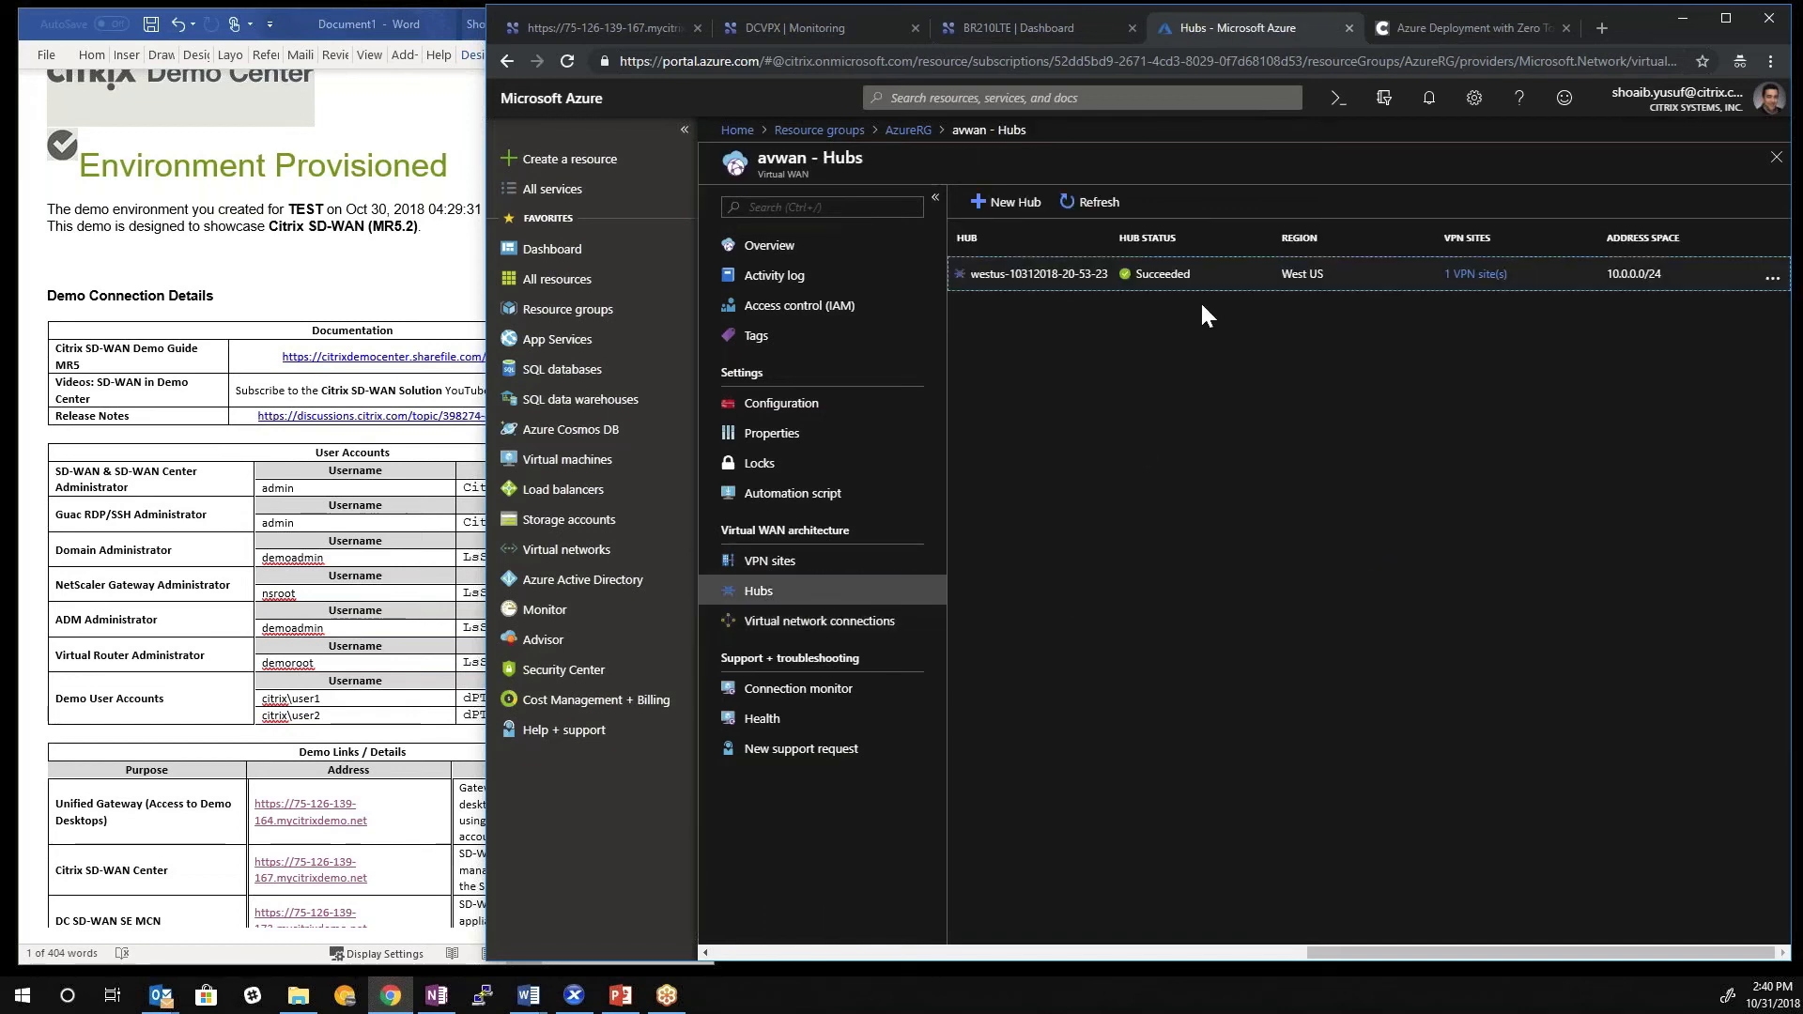
# Review the westus hub's VPN site, avwan's VPN sites list, and the avwan Overview showing everything connected.
pyautogui.click(1456, 275)
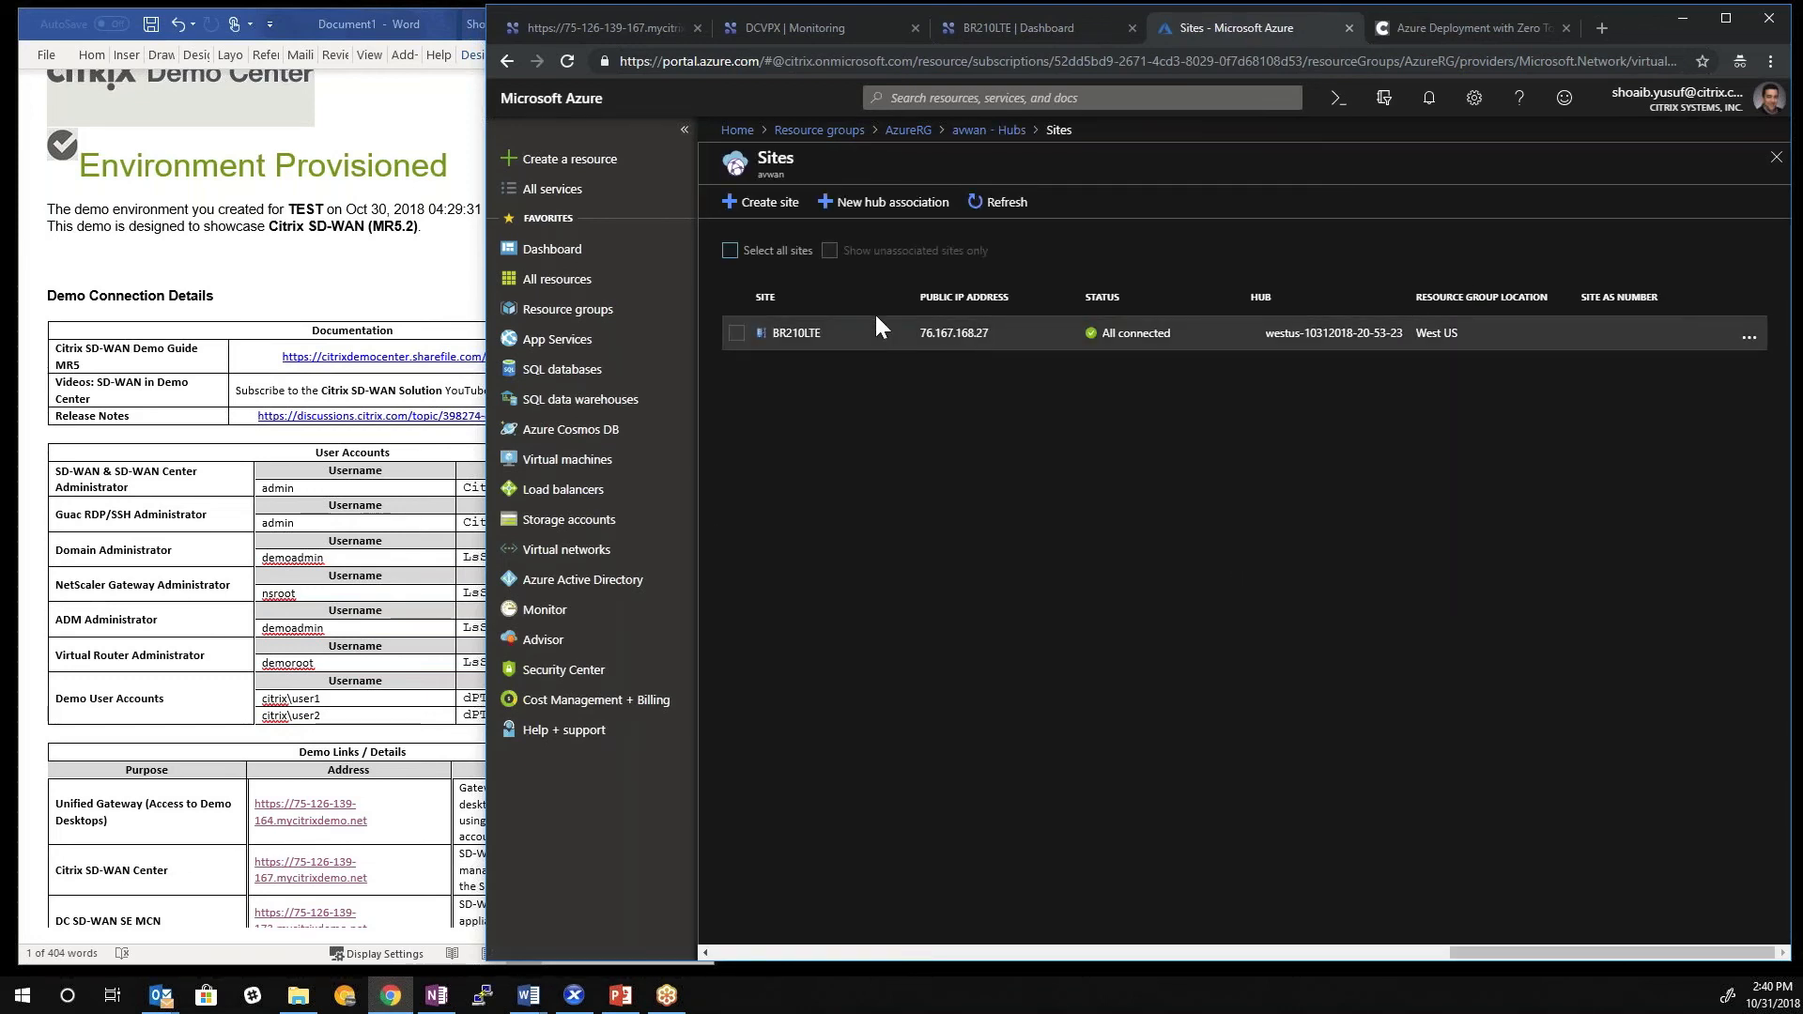
pyautogui.click(913, 131)
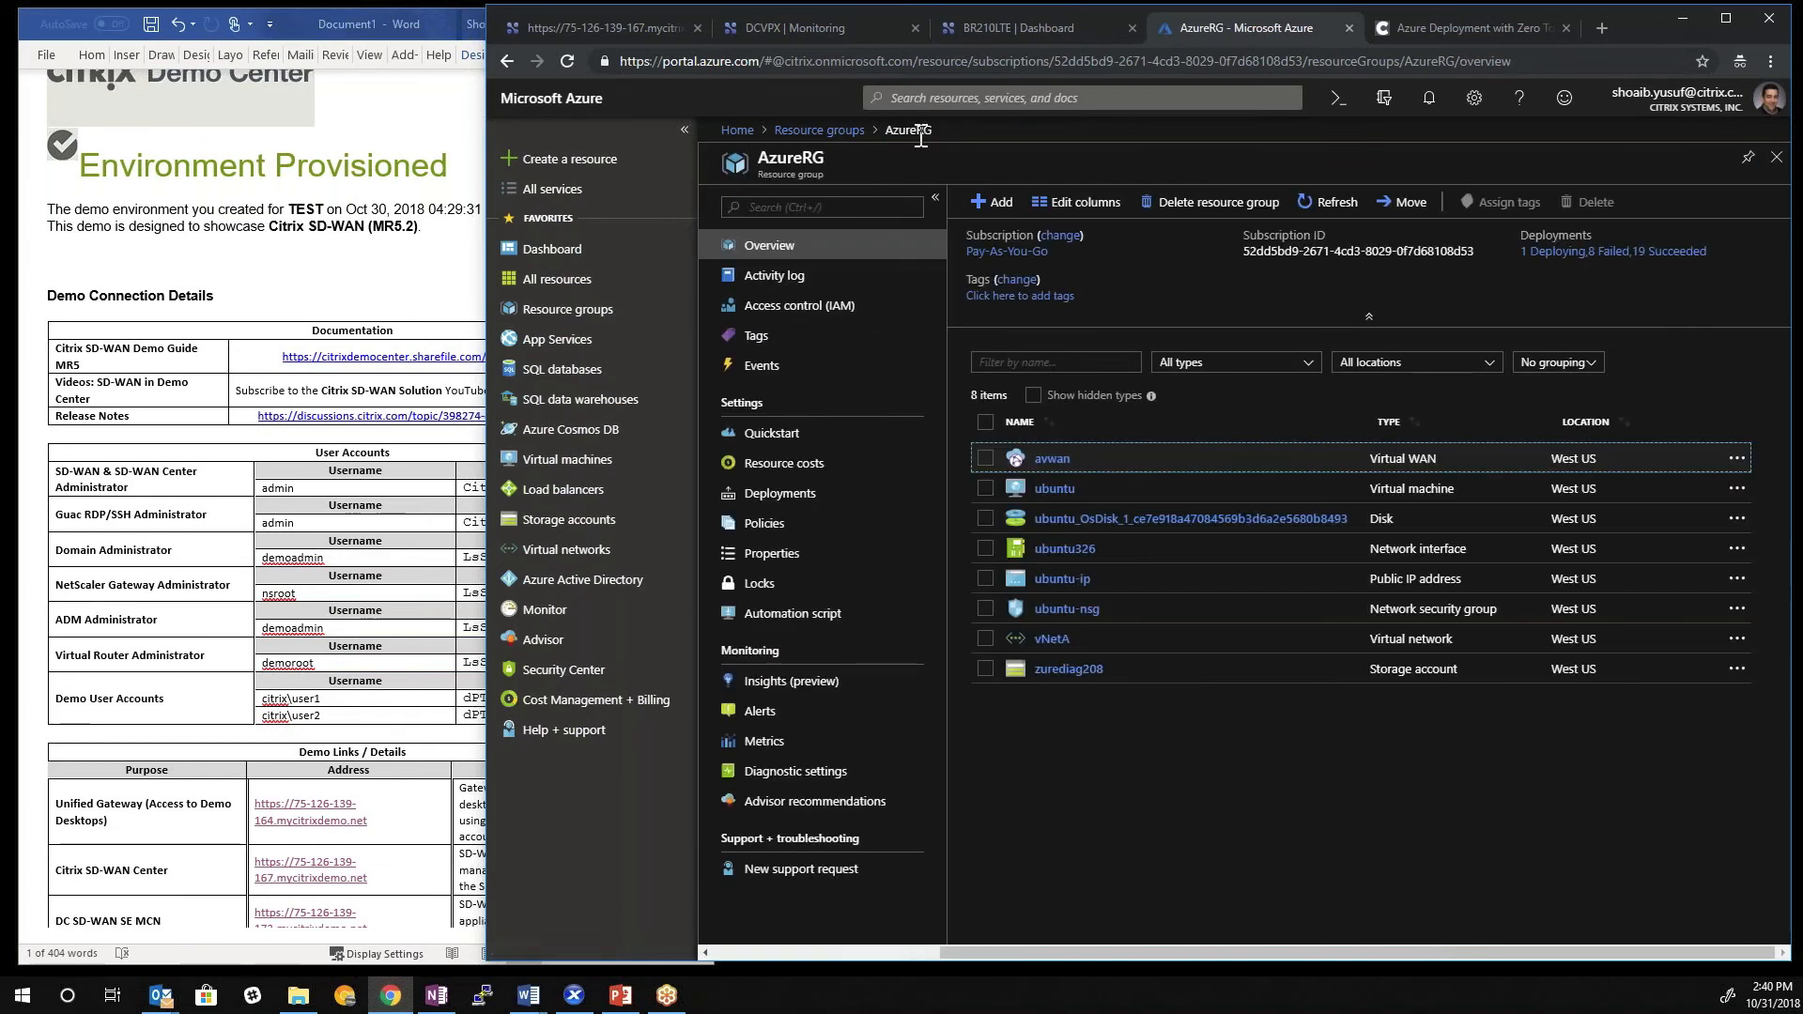
pyautogui.click(1051, 458)
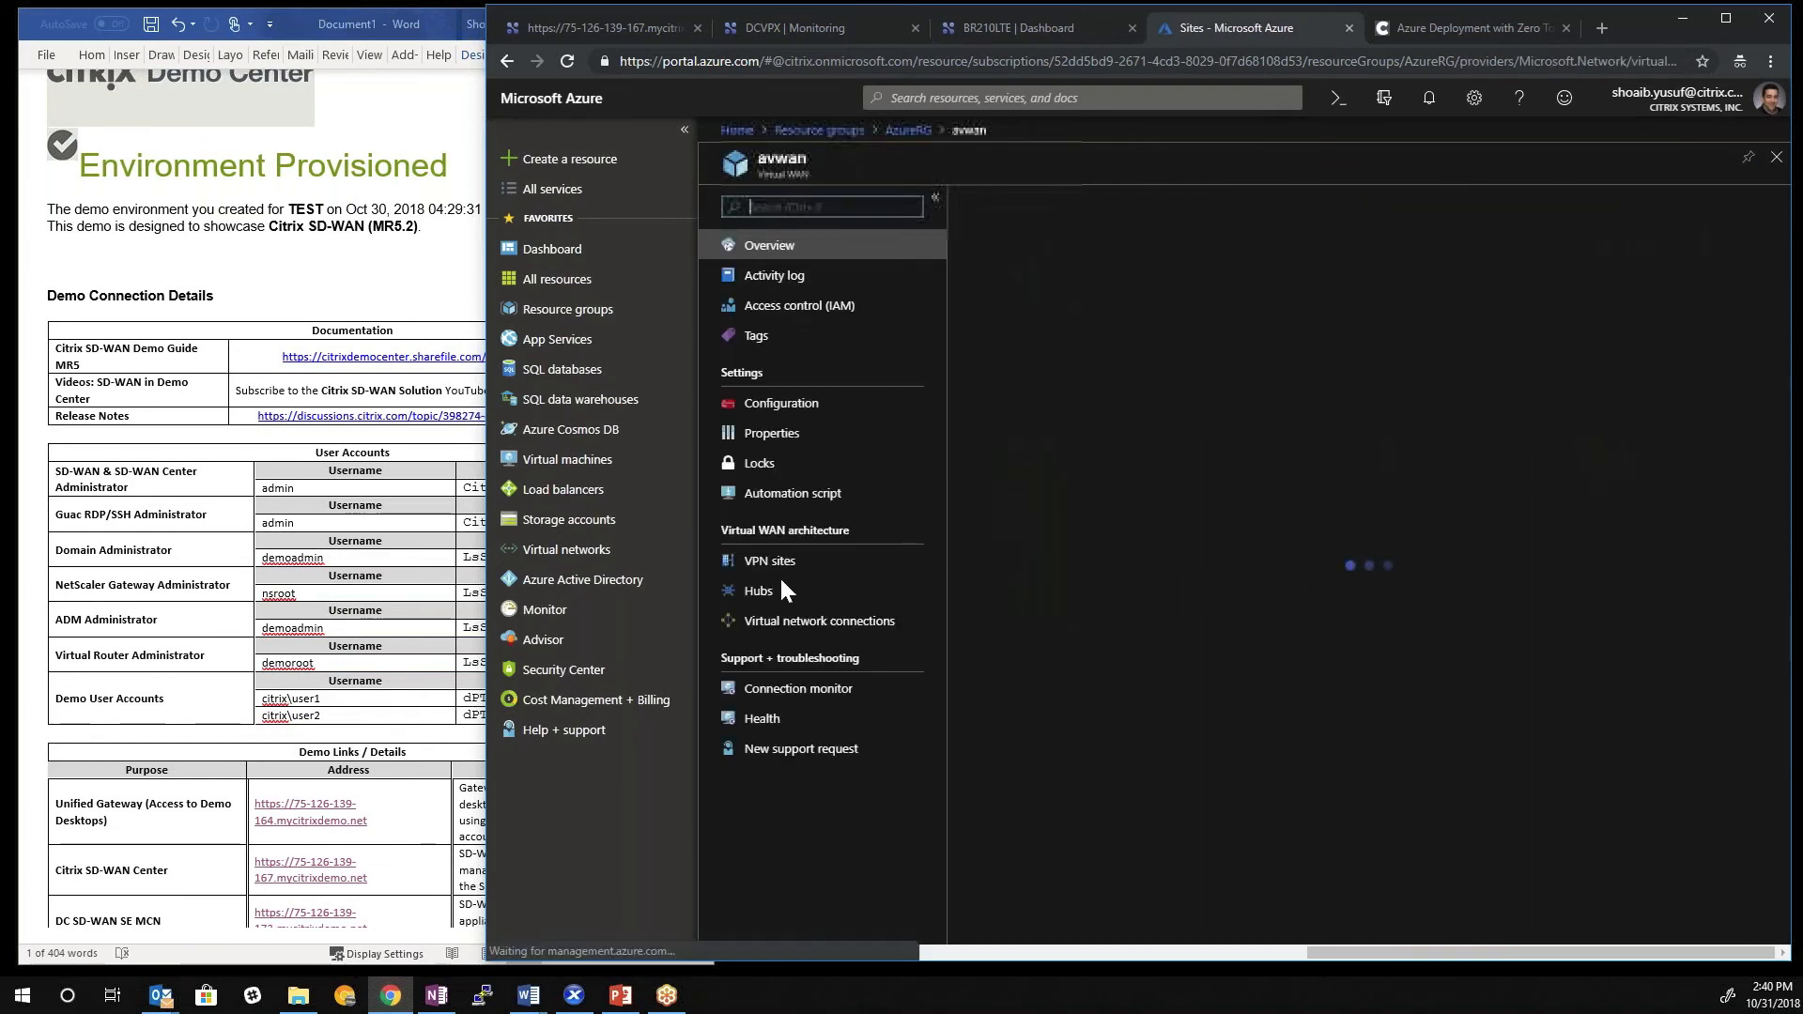
pyautogui.click(772, 562)
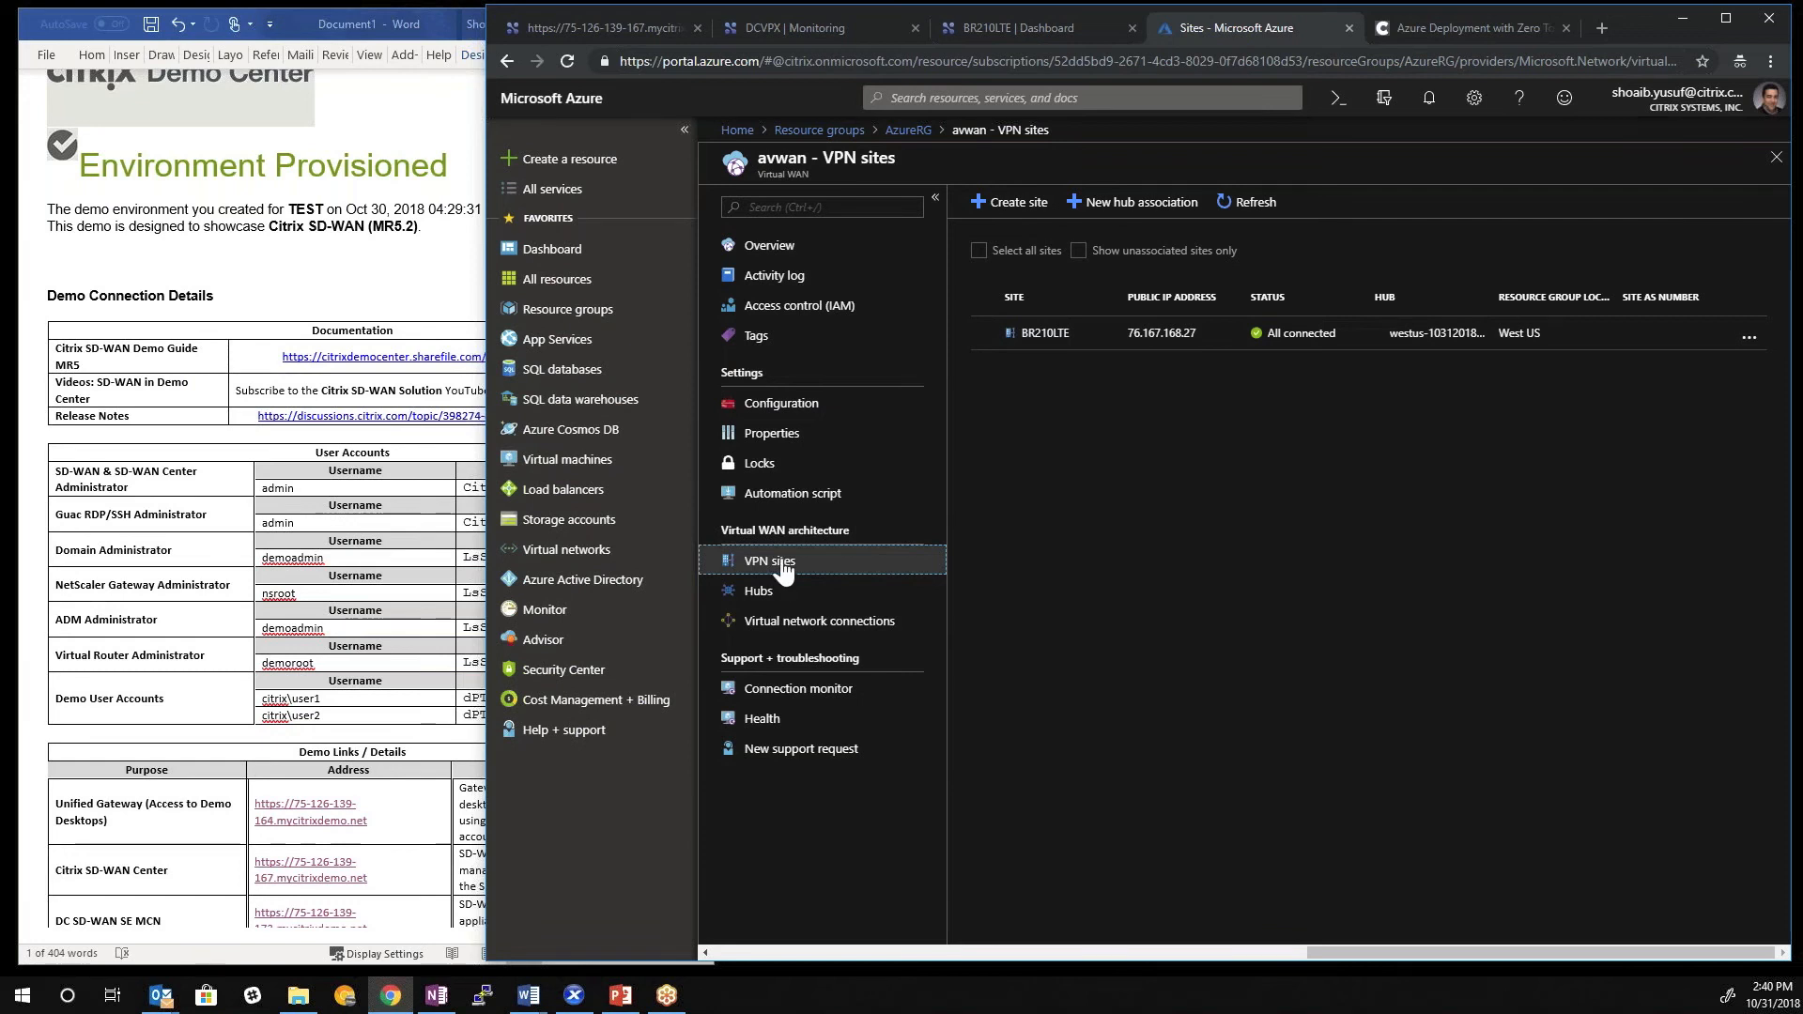
pyautogui.click(769, 245)
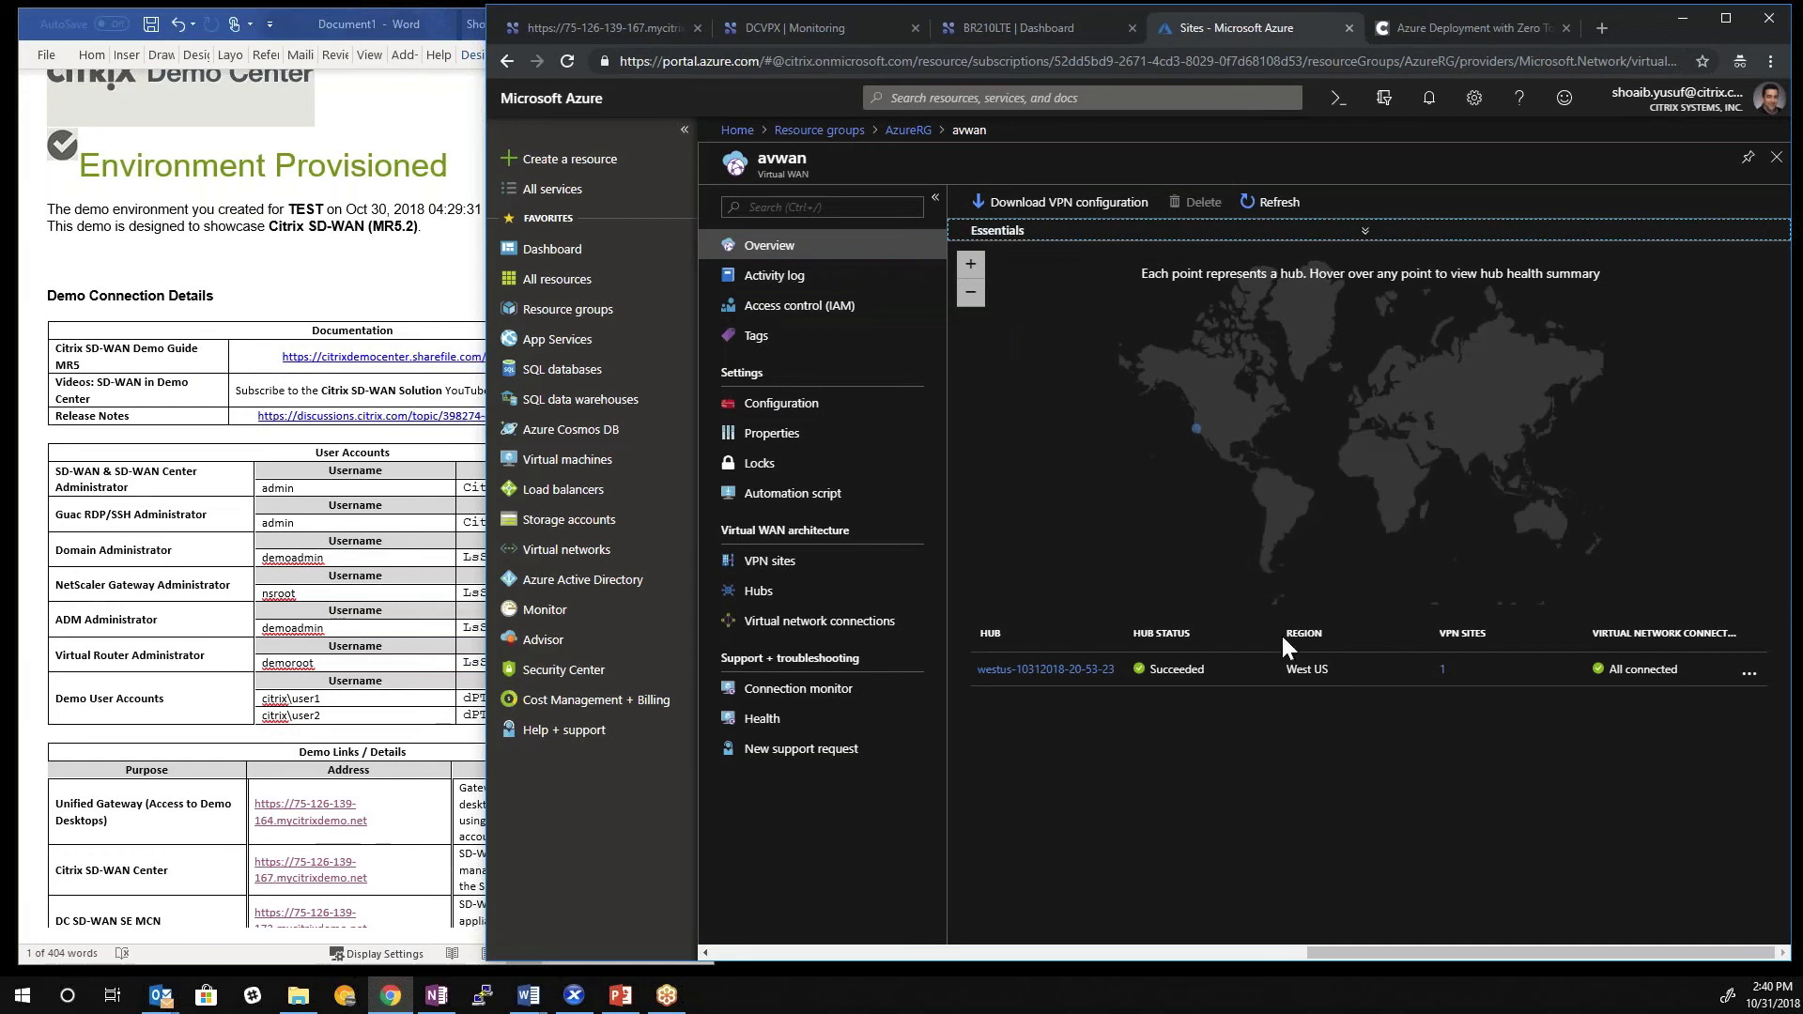
pyautogui.moveTo(1198, 430)
# Switch to the BR210LTE appliance dashboard and open its Monitoring pages.
pyautogui.click(1025, 29)
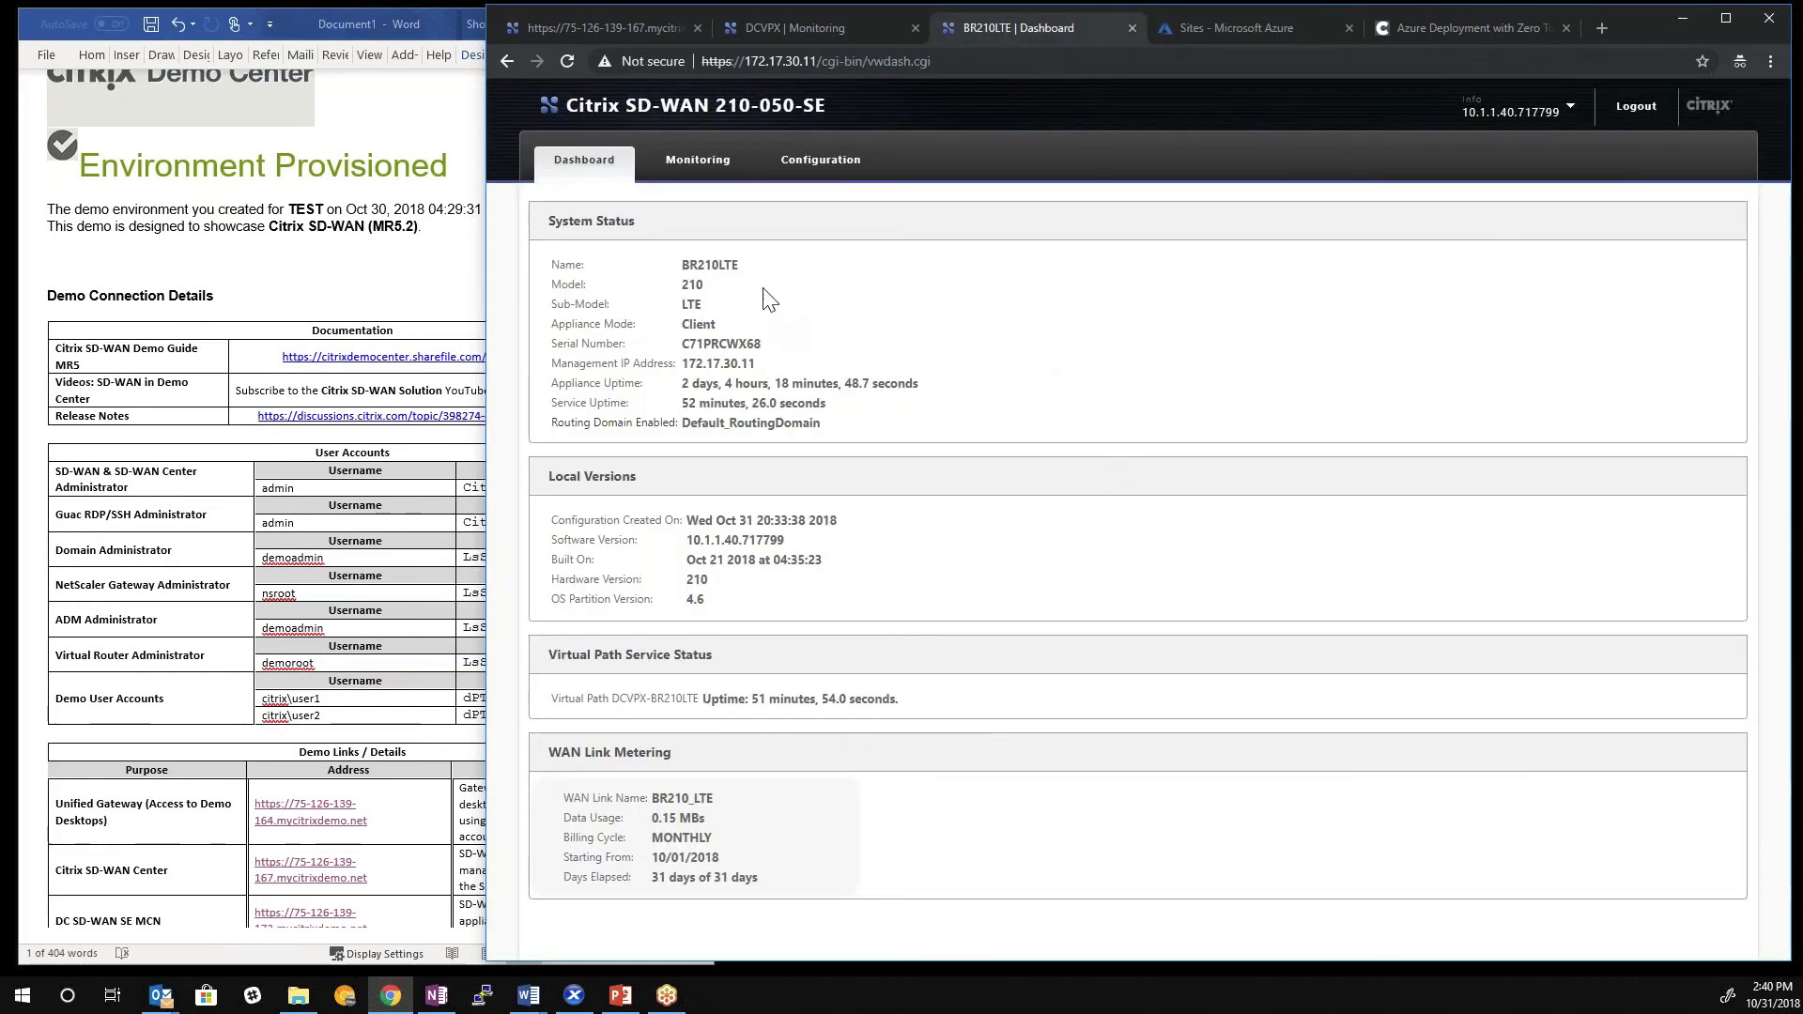
pyautogui.click(690, 169)
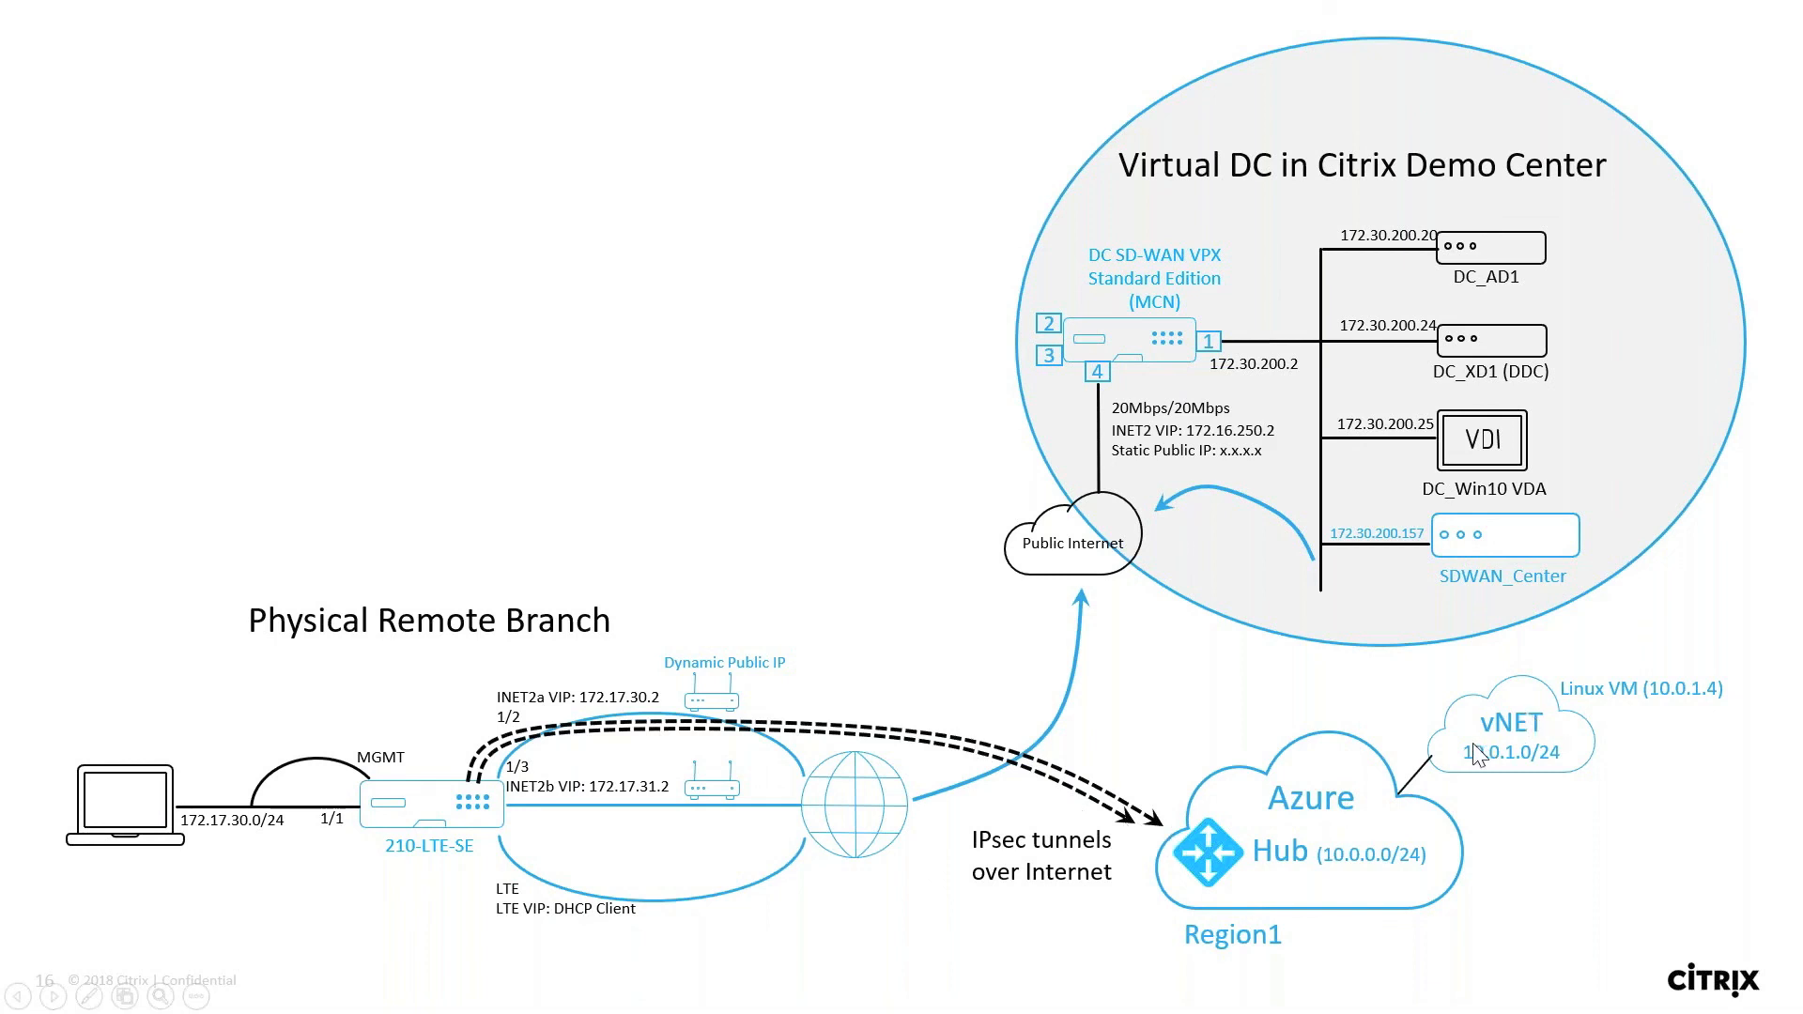
# Return to the monitoring page and switch the statistics view to Routes.
pyautogui.hotkey('alt', 'Tab')
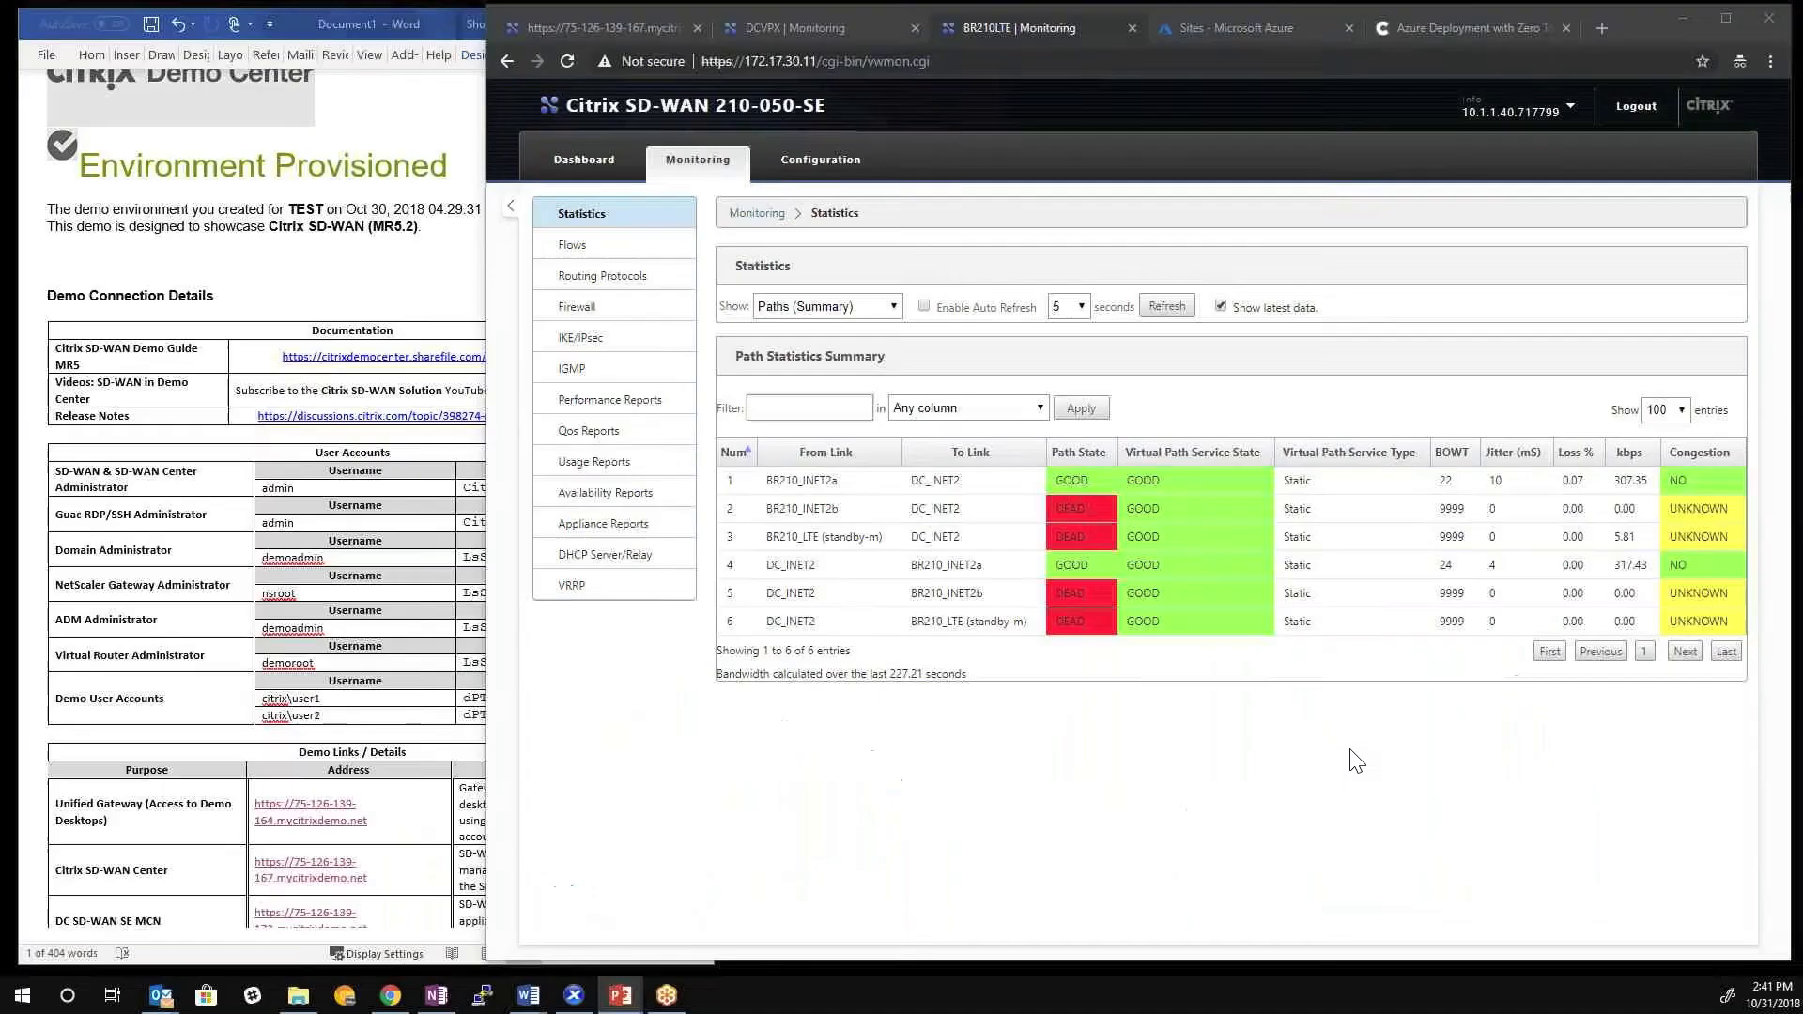
pyautogui.click(840, 310)
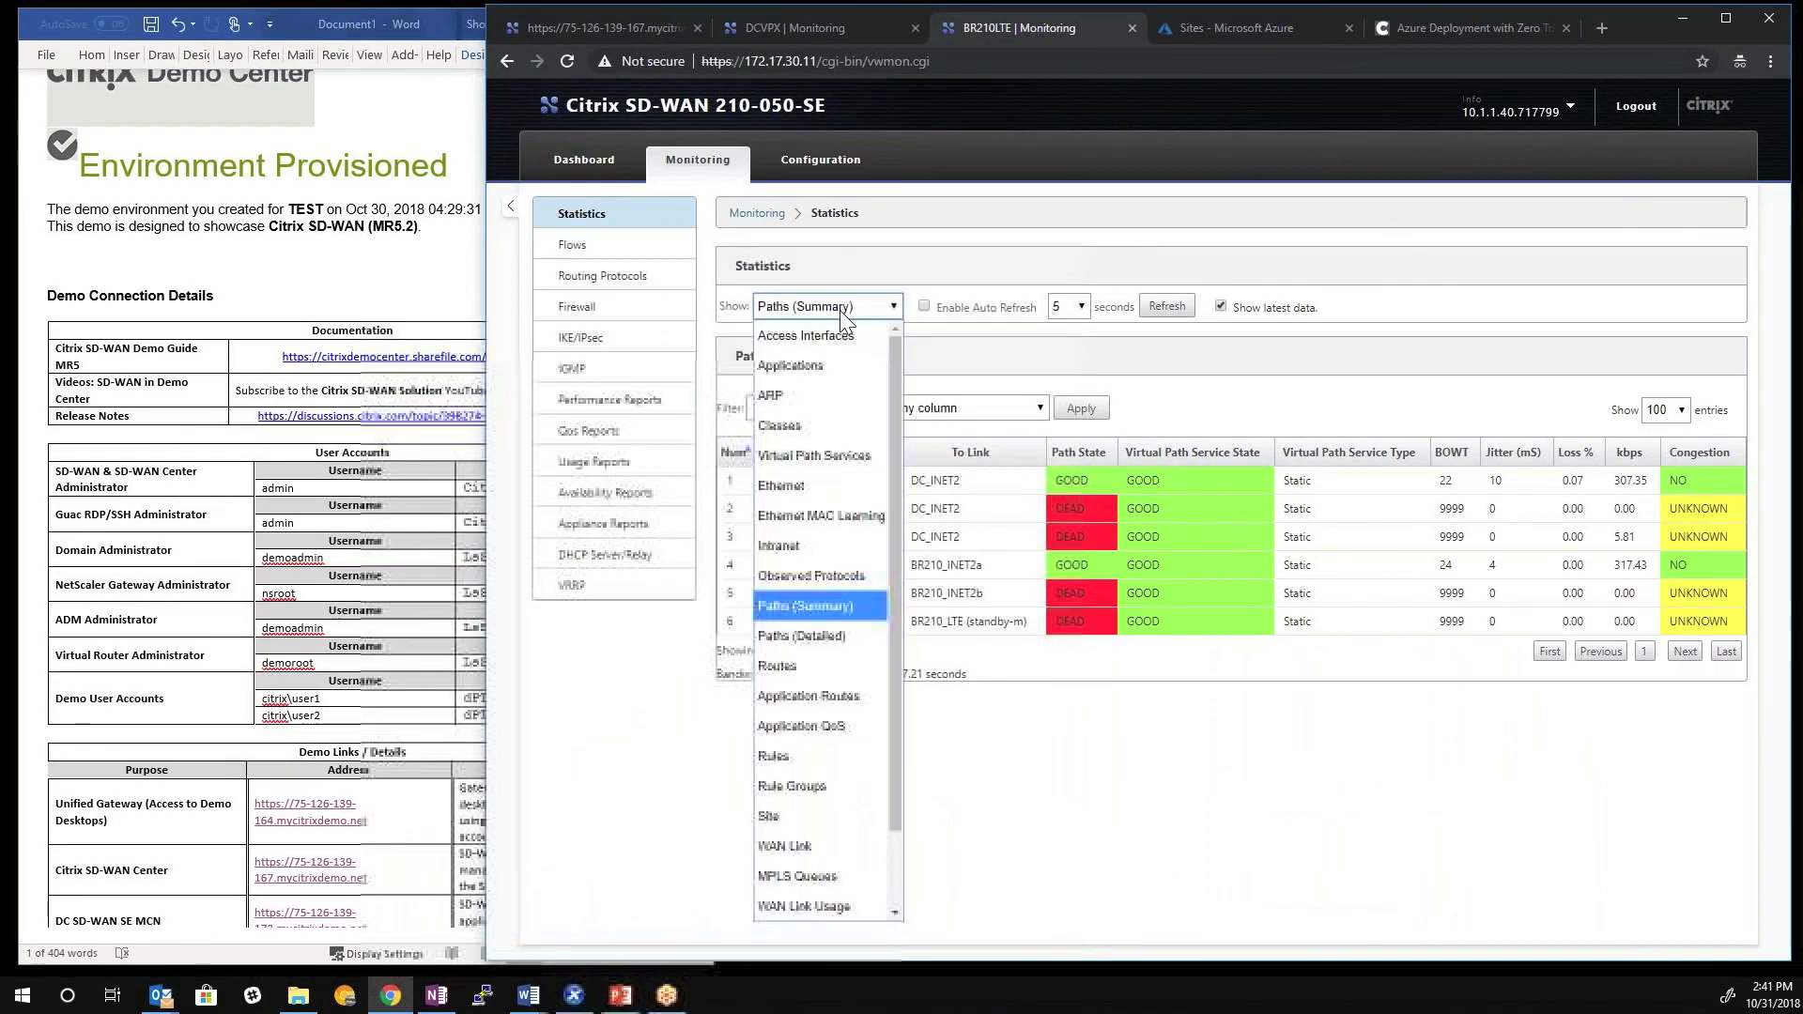
pyautogui.click(783, 667)
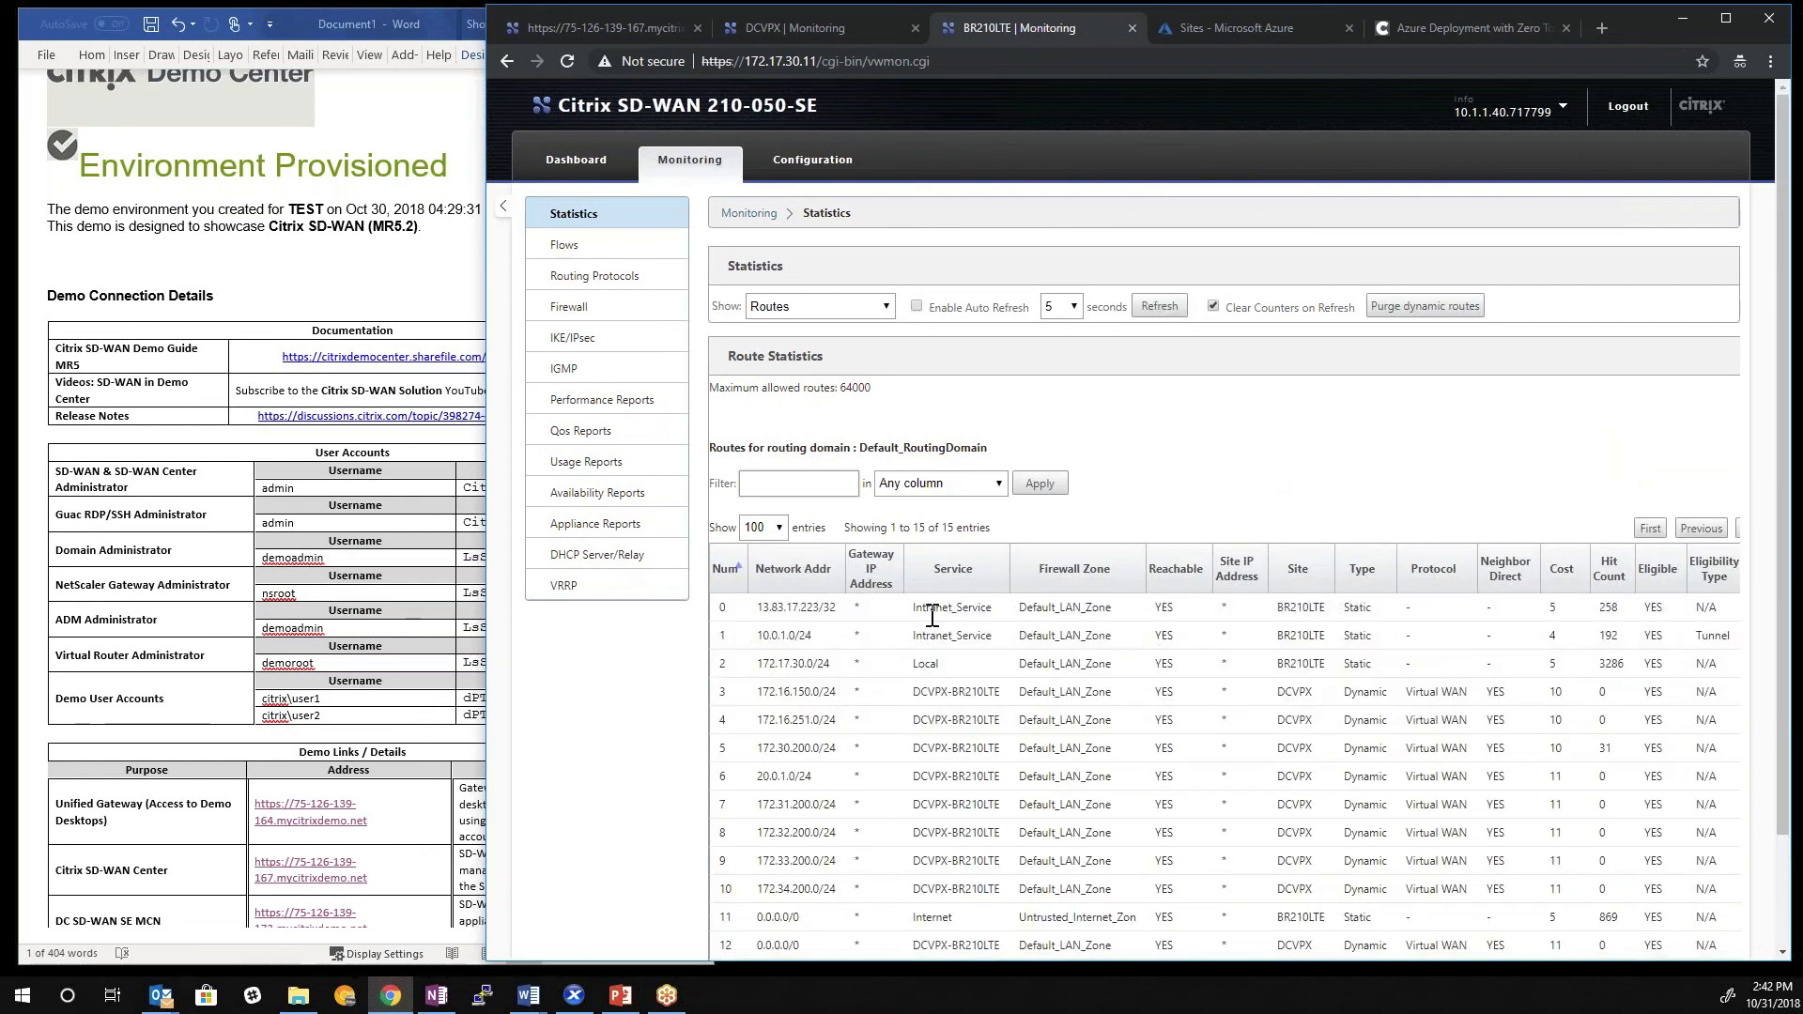
# Highlight route 13.83.17.223/32 via Intranet_Service with its hit count of 258.
pyautogui.moveTo(763, 608); pyautogui.dragTo(986, 636)
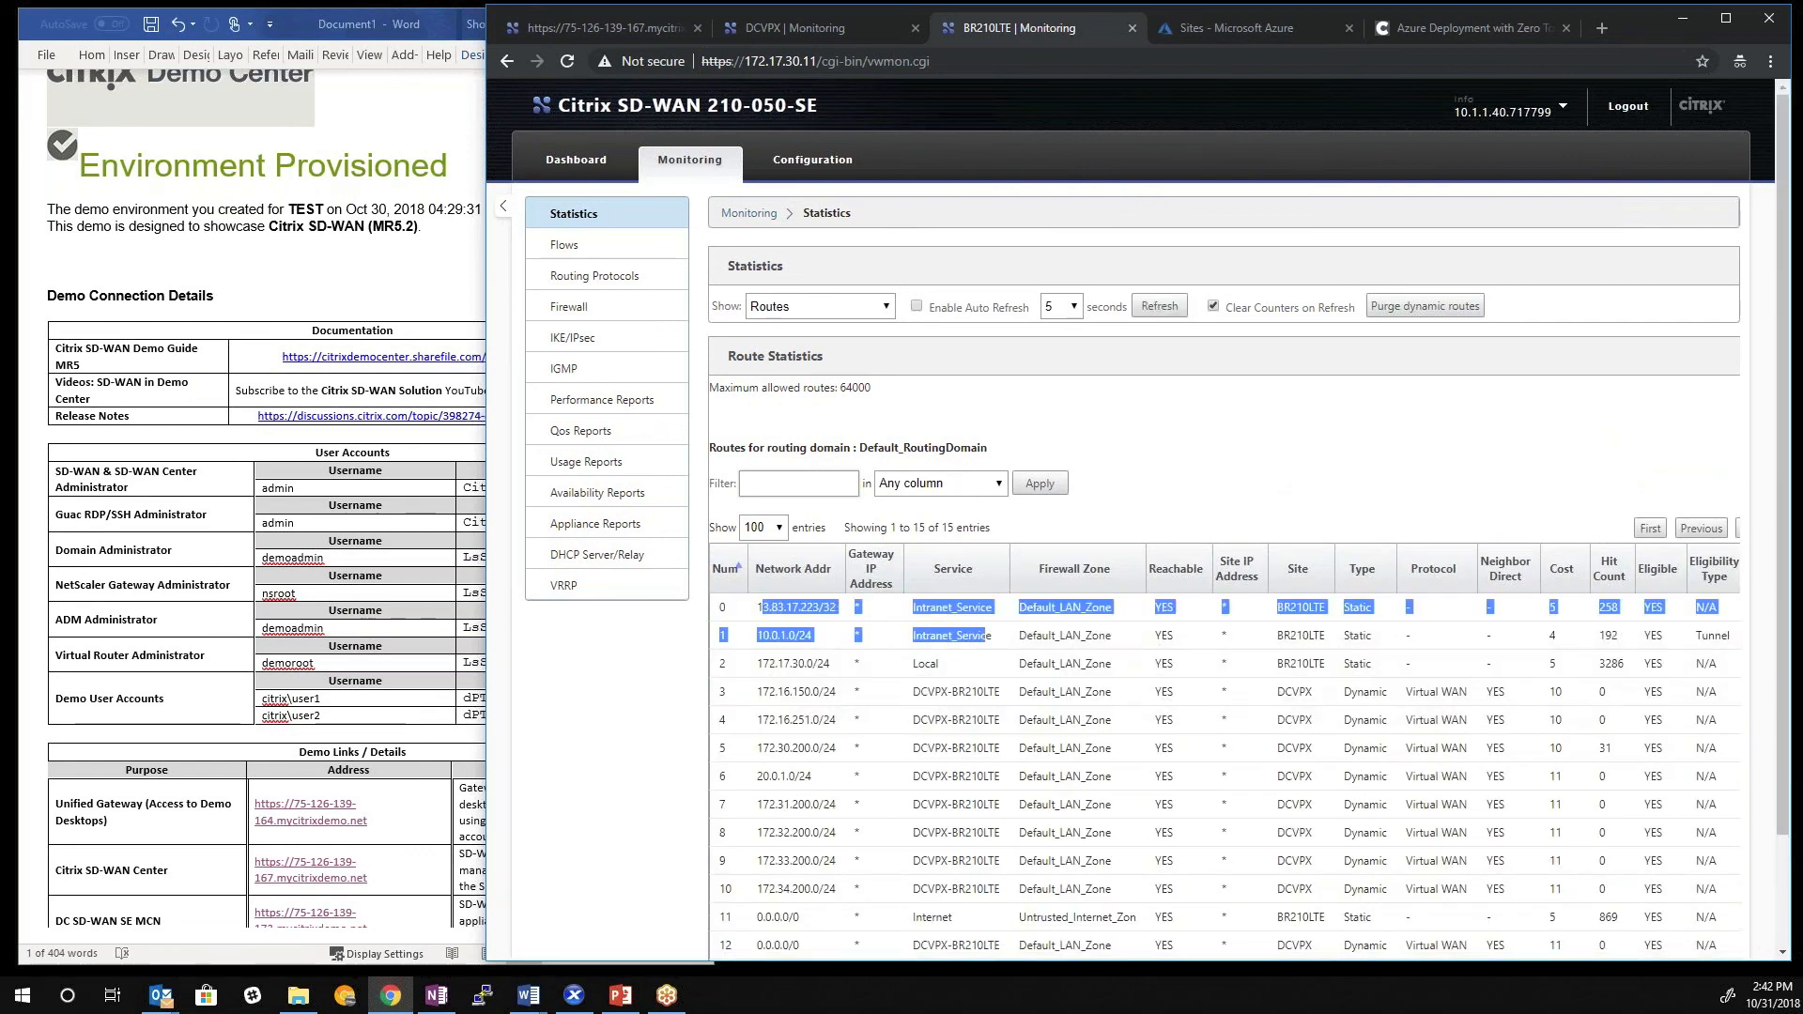
pyautogui.click(1038, 665)
pyautogui.moveTo(763, 608)
pyautogui.mouseDown()
pyautogui.moveTo(850, 613)
pyautogui.moveTo(768, 608)
pyautogui.mouseUp()
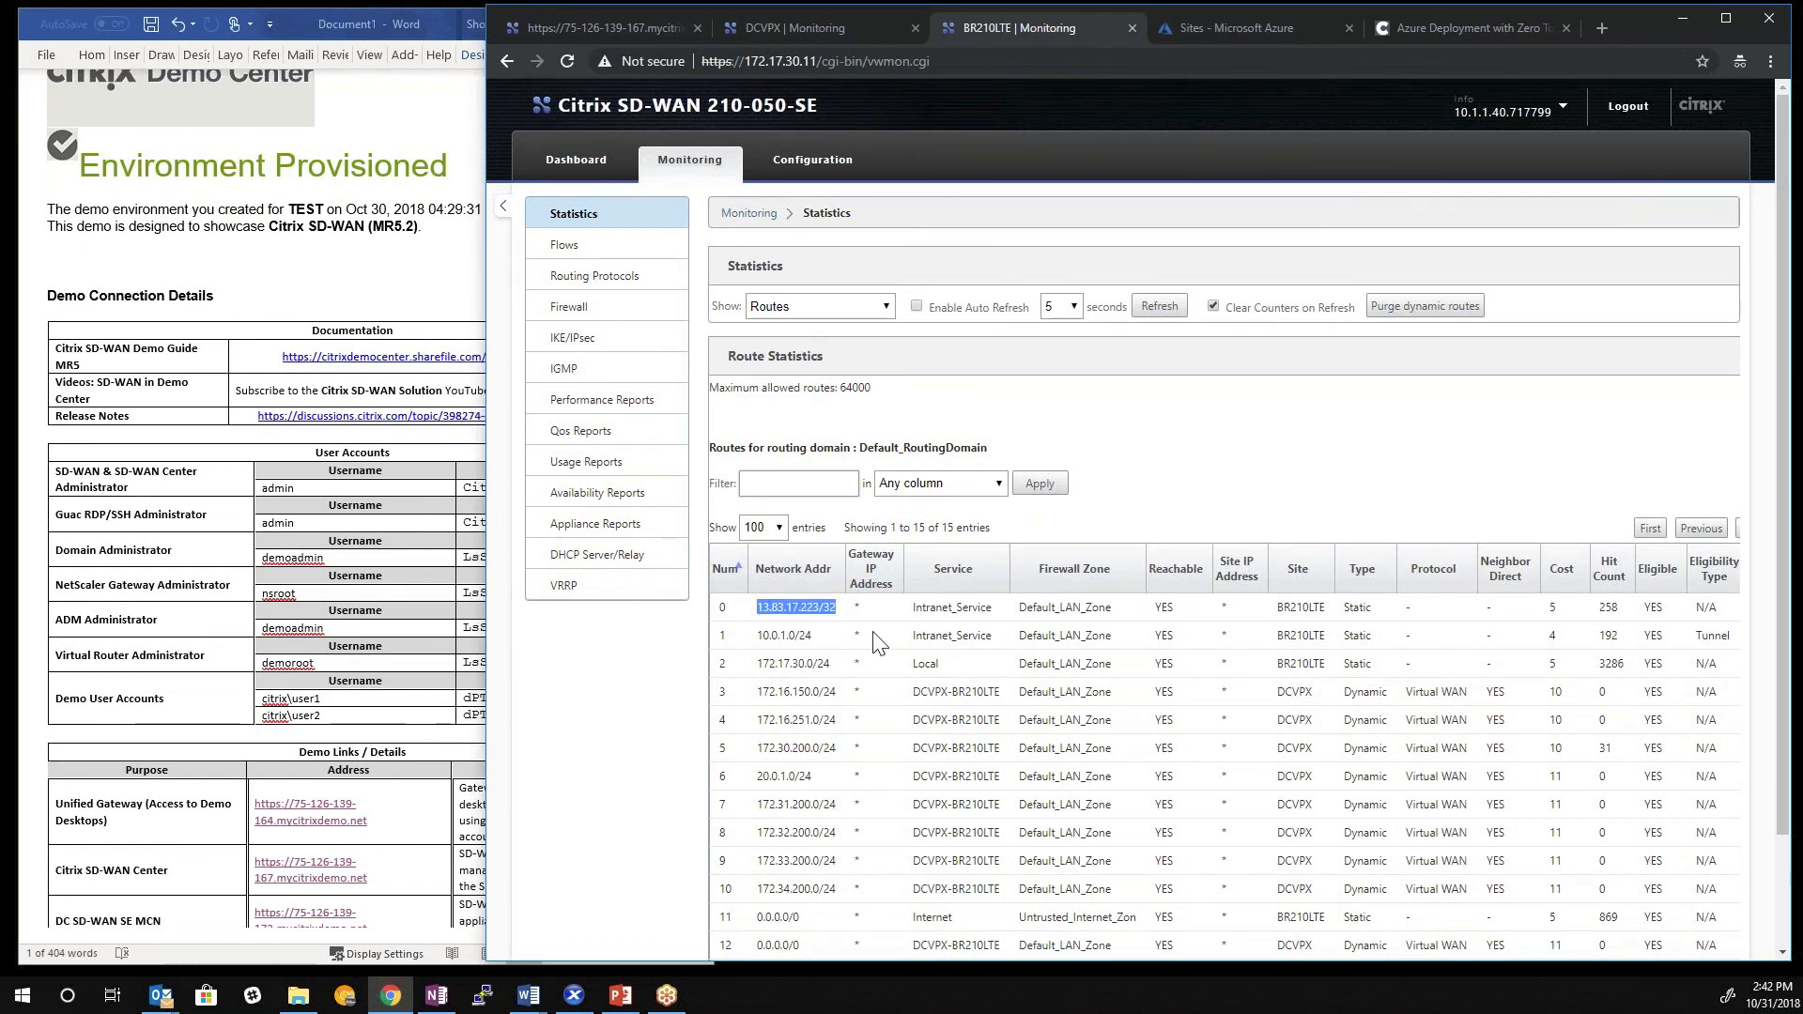
pyautogui.moveTo(913, 609); pyautogui.dragTo(994, 608)
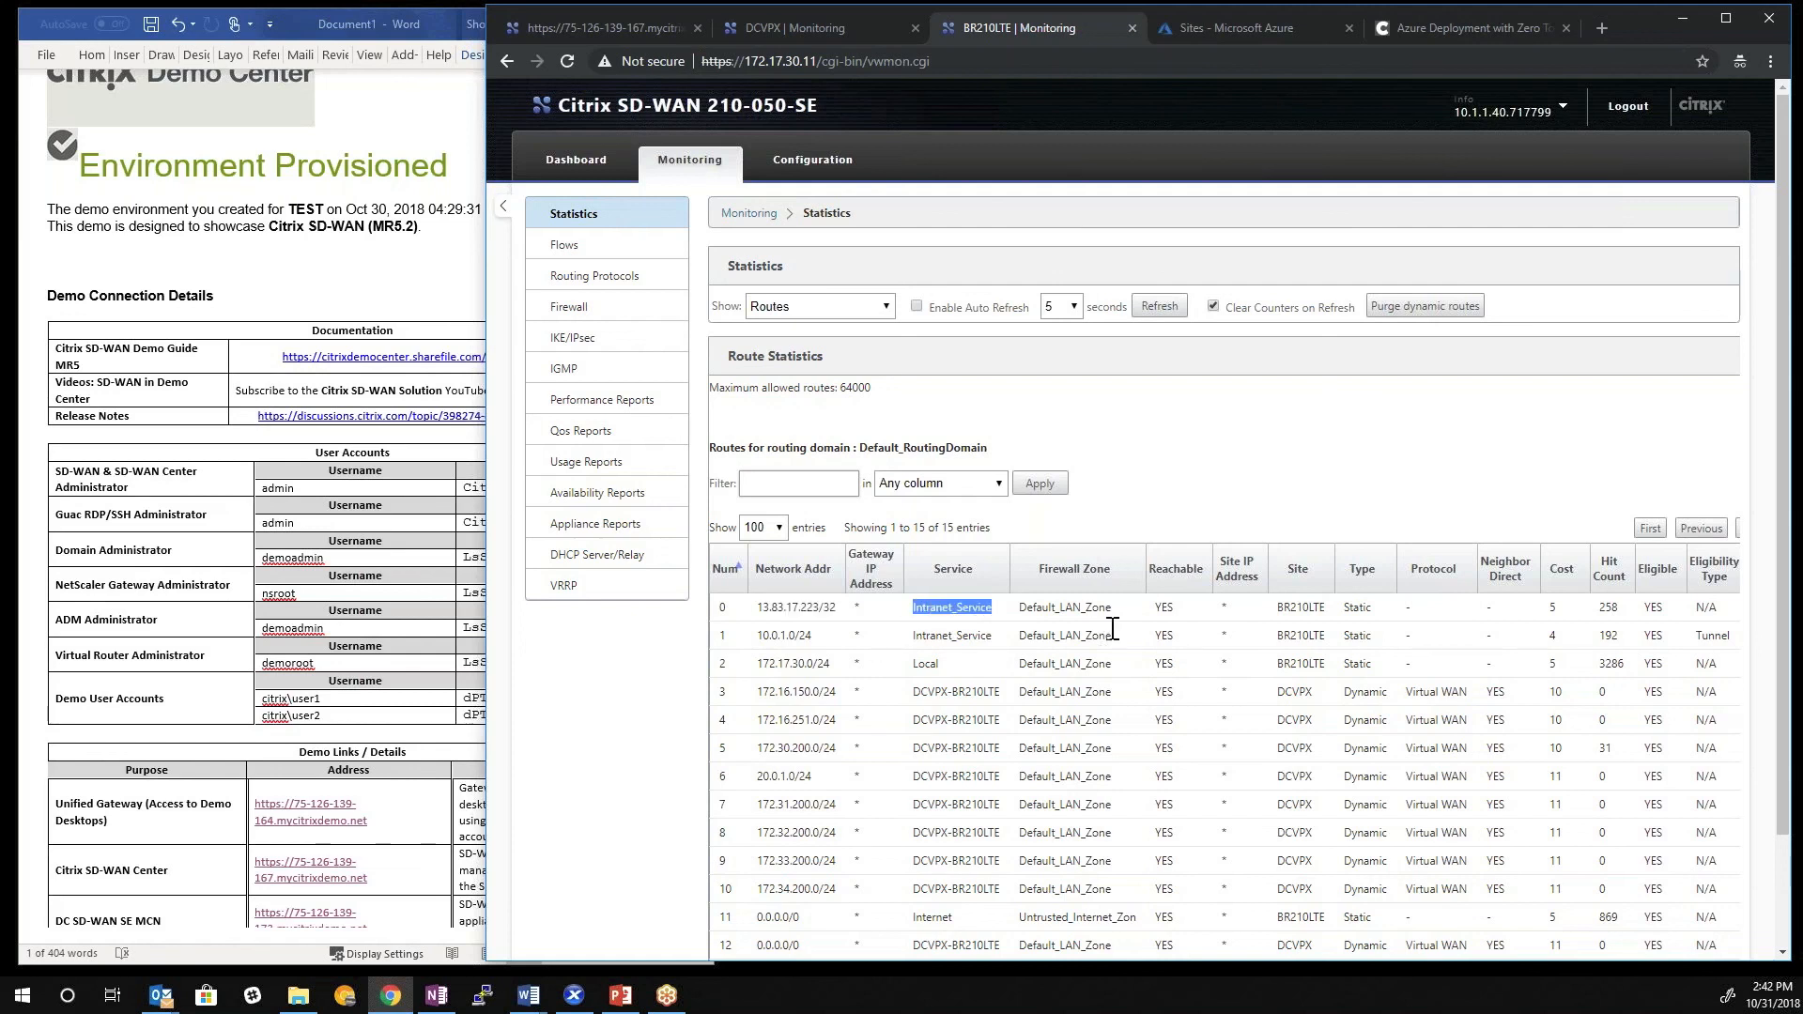
pyautogui.doubleClick(1603, 608)
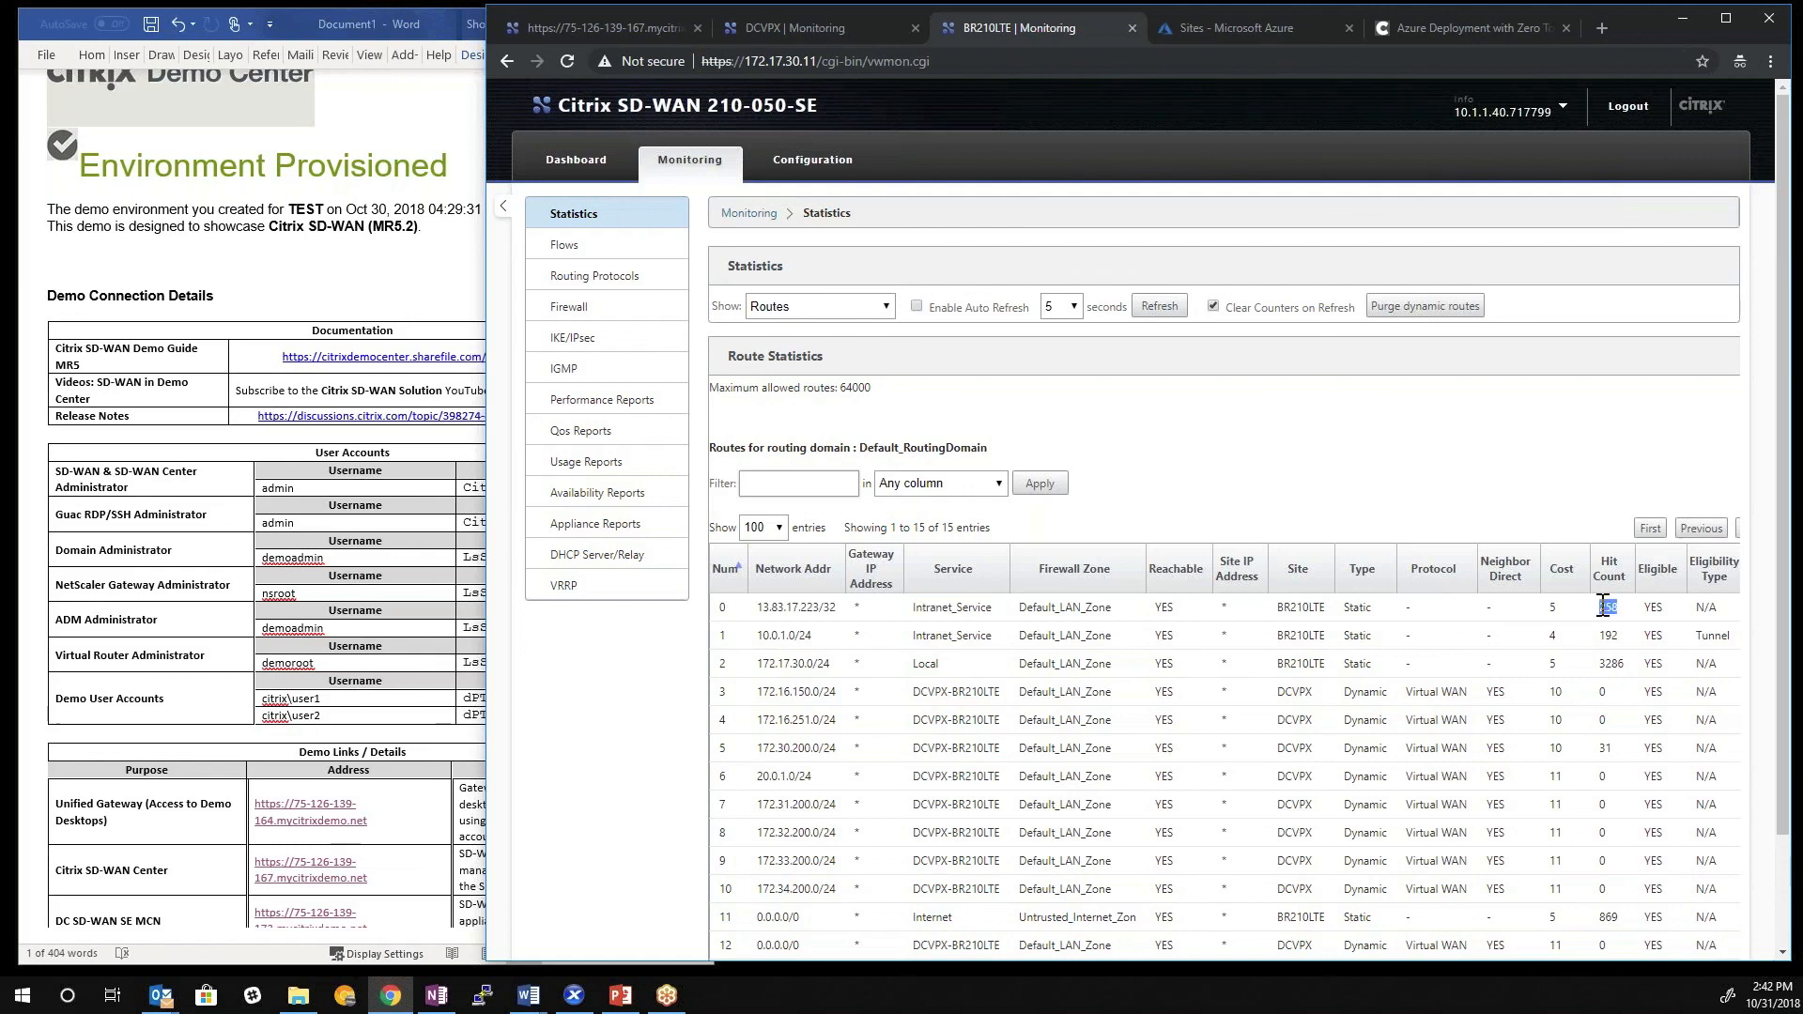
# Highlight route 10.0.1.0/24 via Intranet_Service with its hit count of 192.
pyautogui.moveTo(757, 635); pyautogui.dragTo(809, 635)
pyautogui.moveTo(912, 636); pyautogui.dragTo(1011, 646)
pyautogui.click(1610, 636)
# Inspect the IKE and IPsec SA tables for peer 13.83.17.223, then go back to Statistics.
pyautogui.click(575, 337)
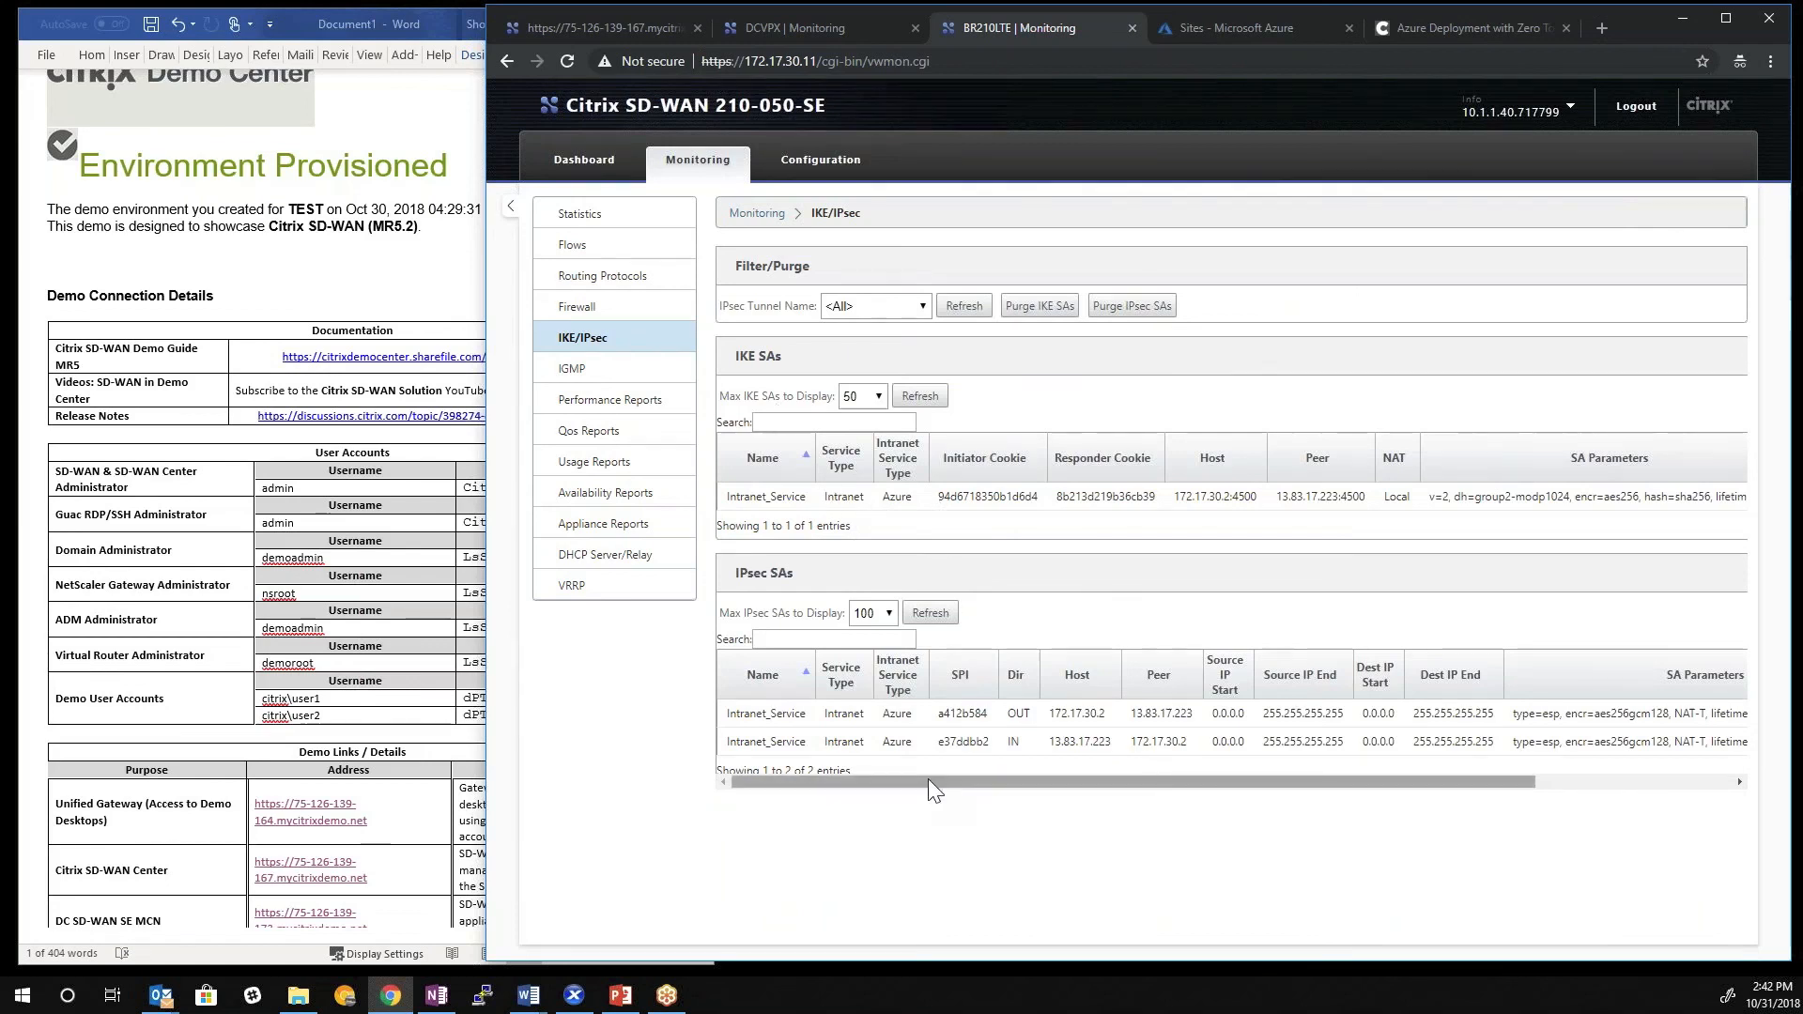
pyautogui.moveTo(1035, 781); pyautogui.dragTo(1418, 800)
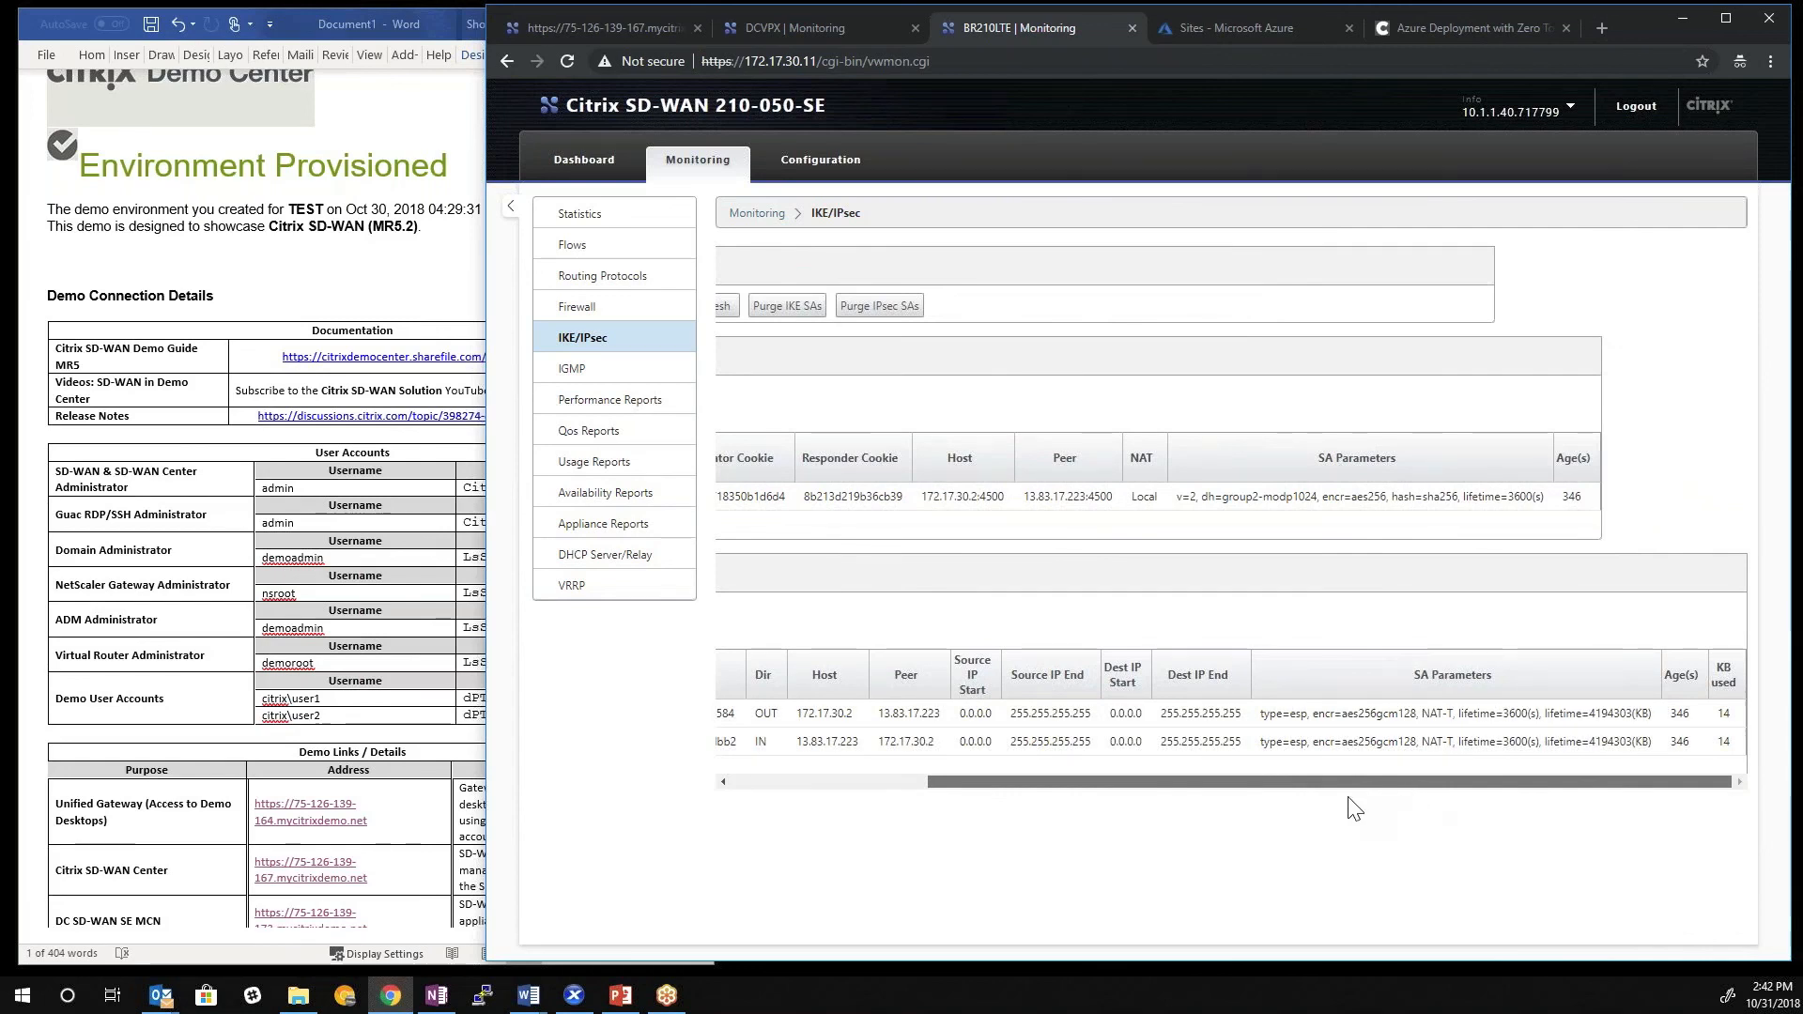
pyautogui.moveTo(1348, 798); pyautogui.dragTo(939, 814)
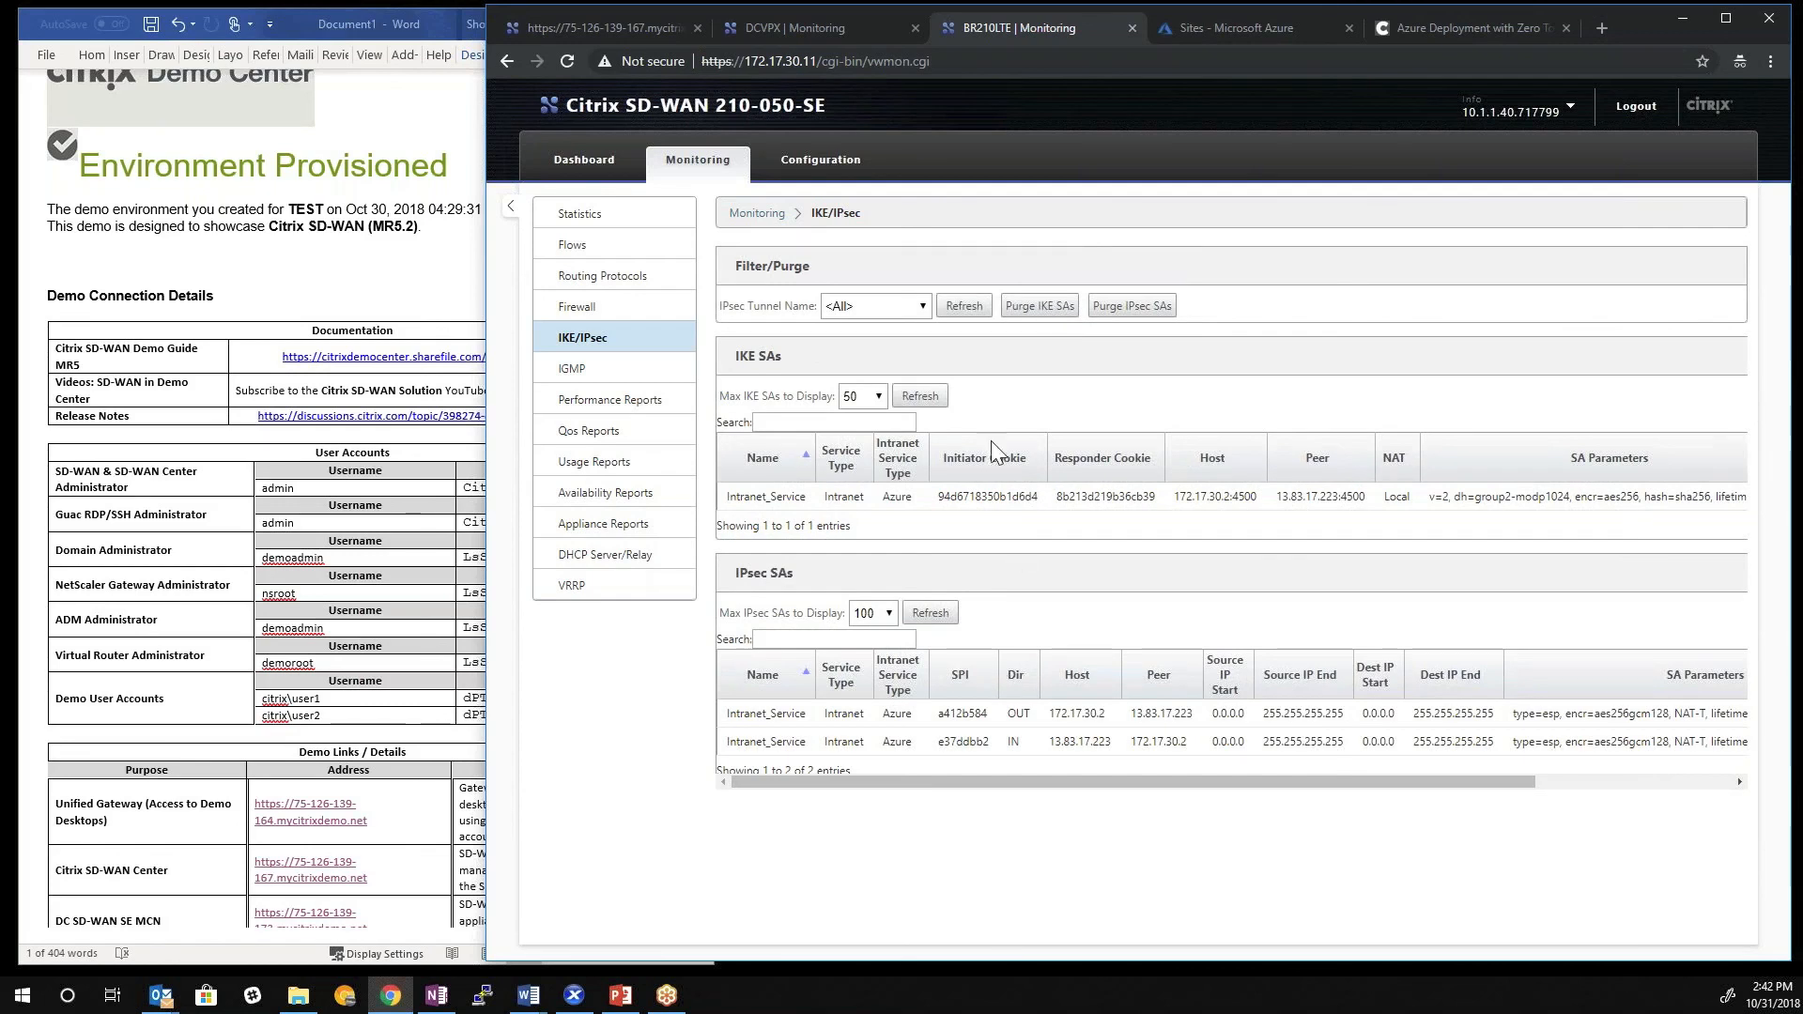
pyautogui.click(568, 219)
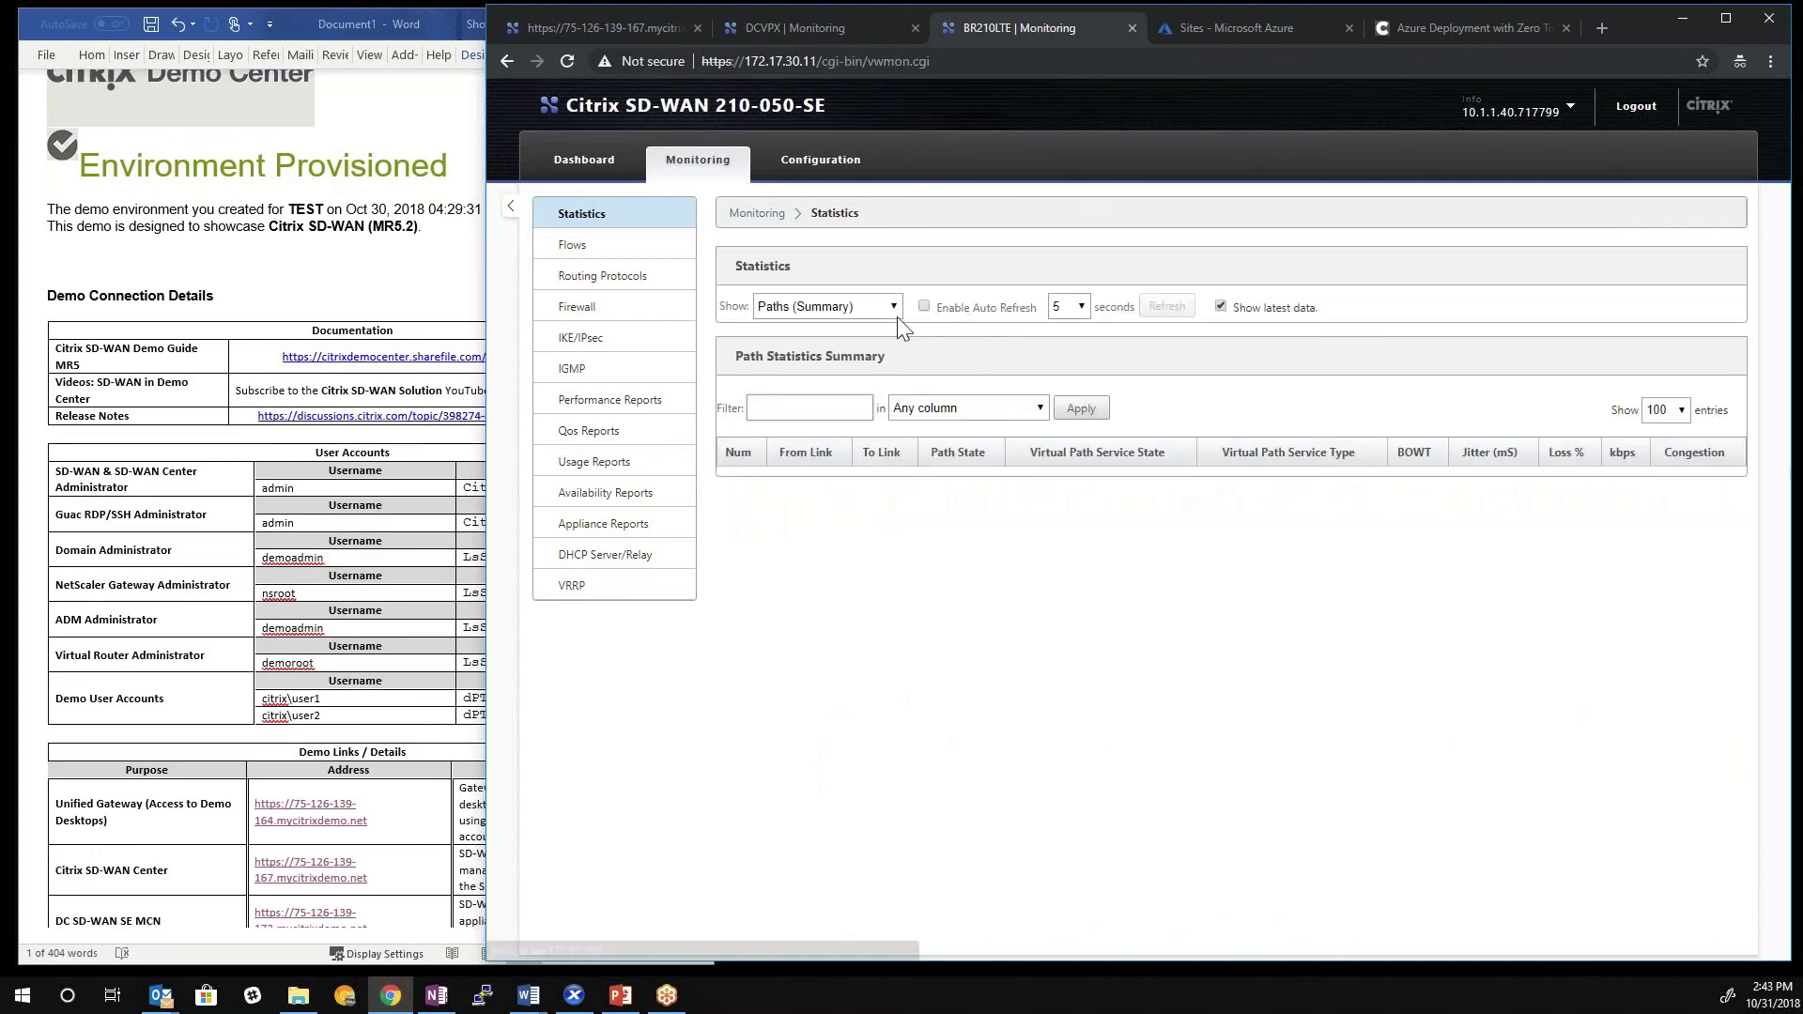
# Show Intranet statistics and highlight Intranet_Service's 620 sent and 744 received bytes.
pyautogui.click(893, 310)
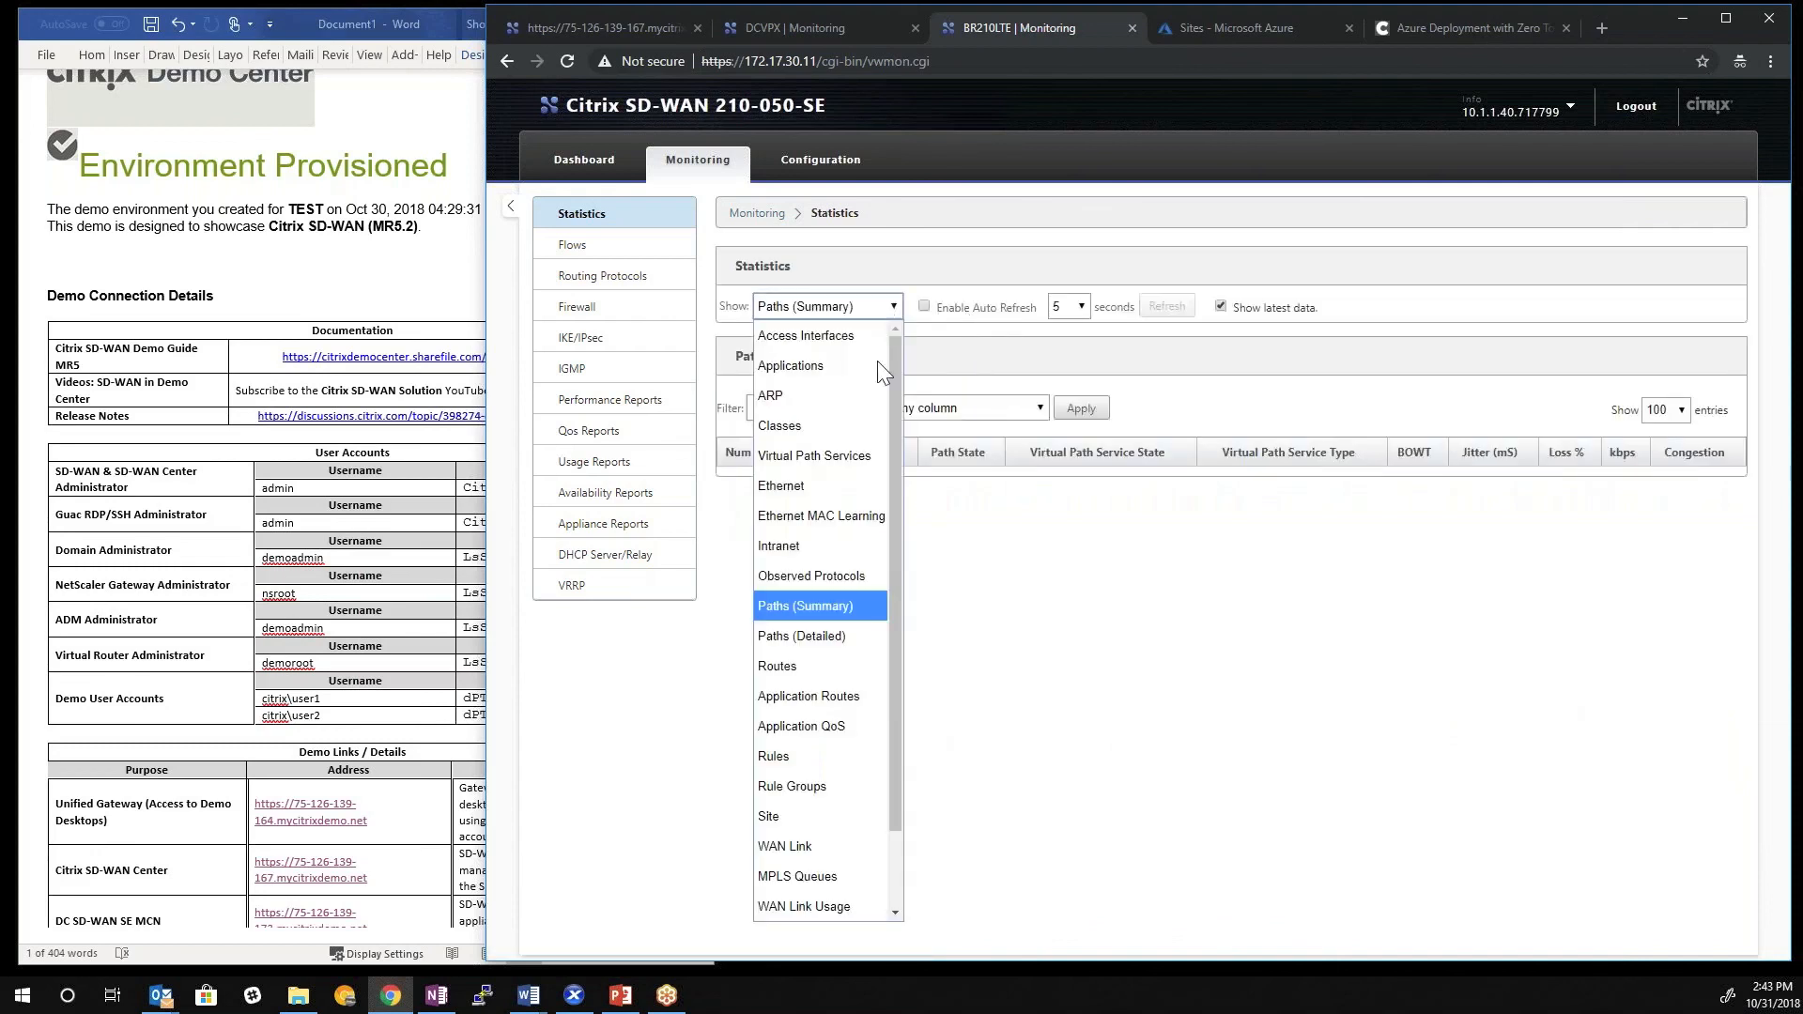
pyautogui.click(794, 547)
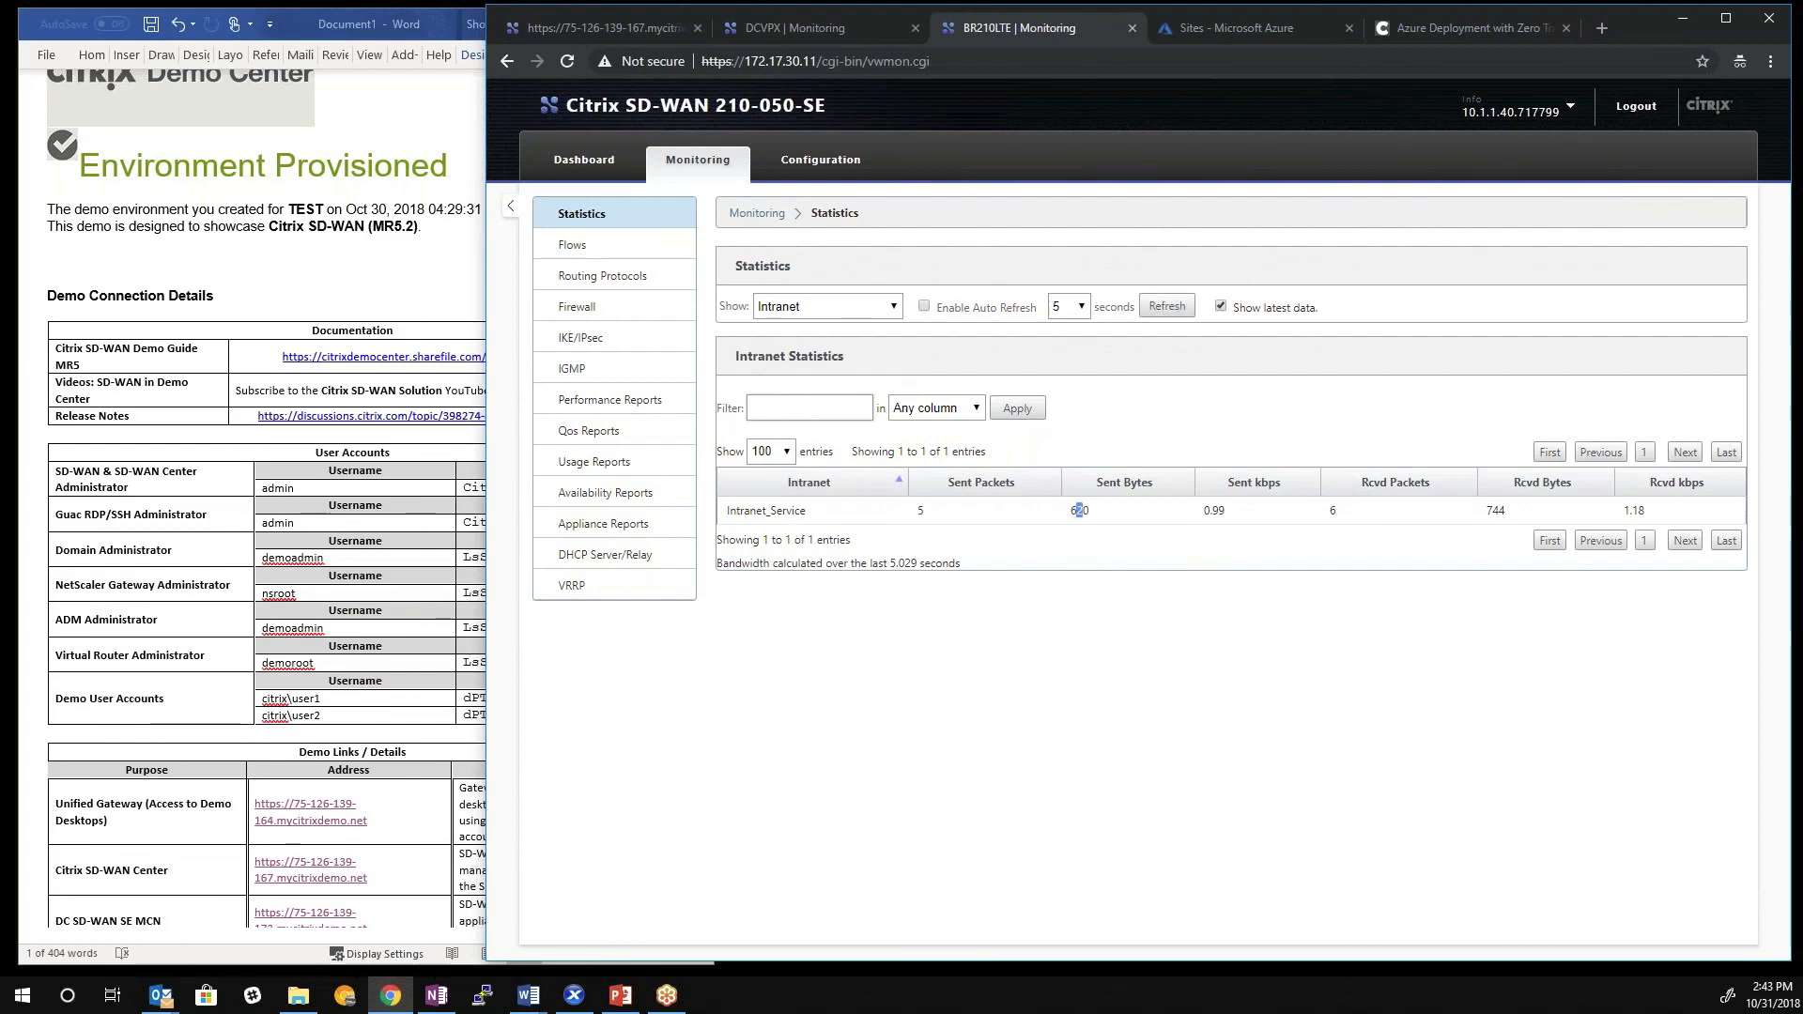
pyautogui.moveTo(1076, 510); pyautogui.dragTo(1090, 510)
pyautogui.moveTo(1491, 510); pyautogui.dragTo(1505, 510)
pyautogui.doubleClick(1495, 510)
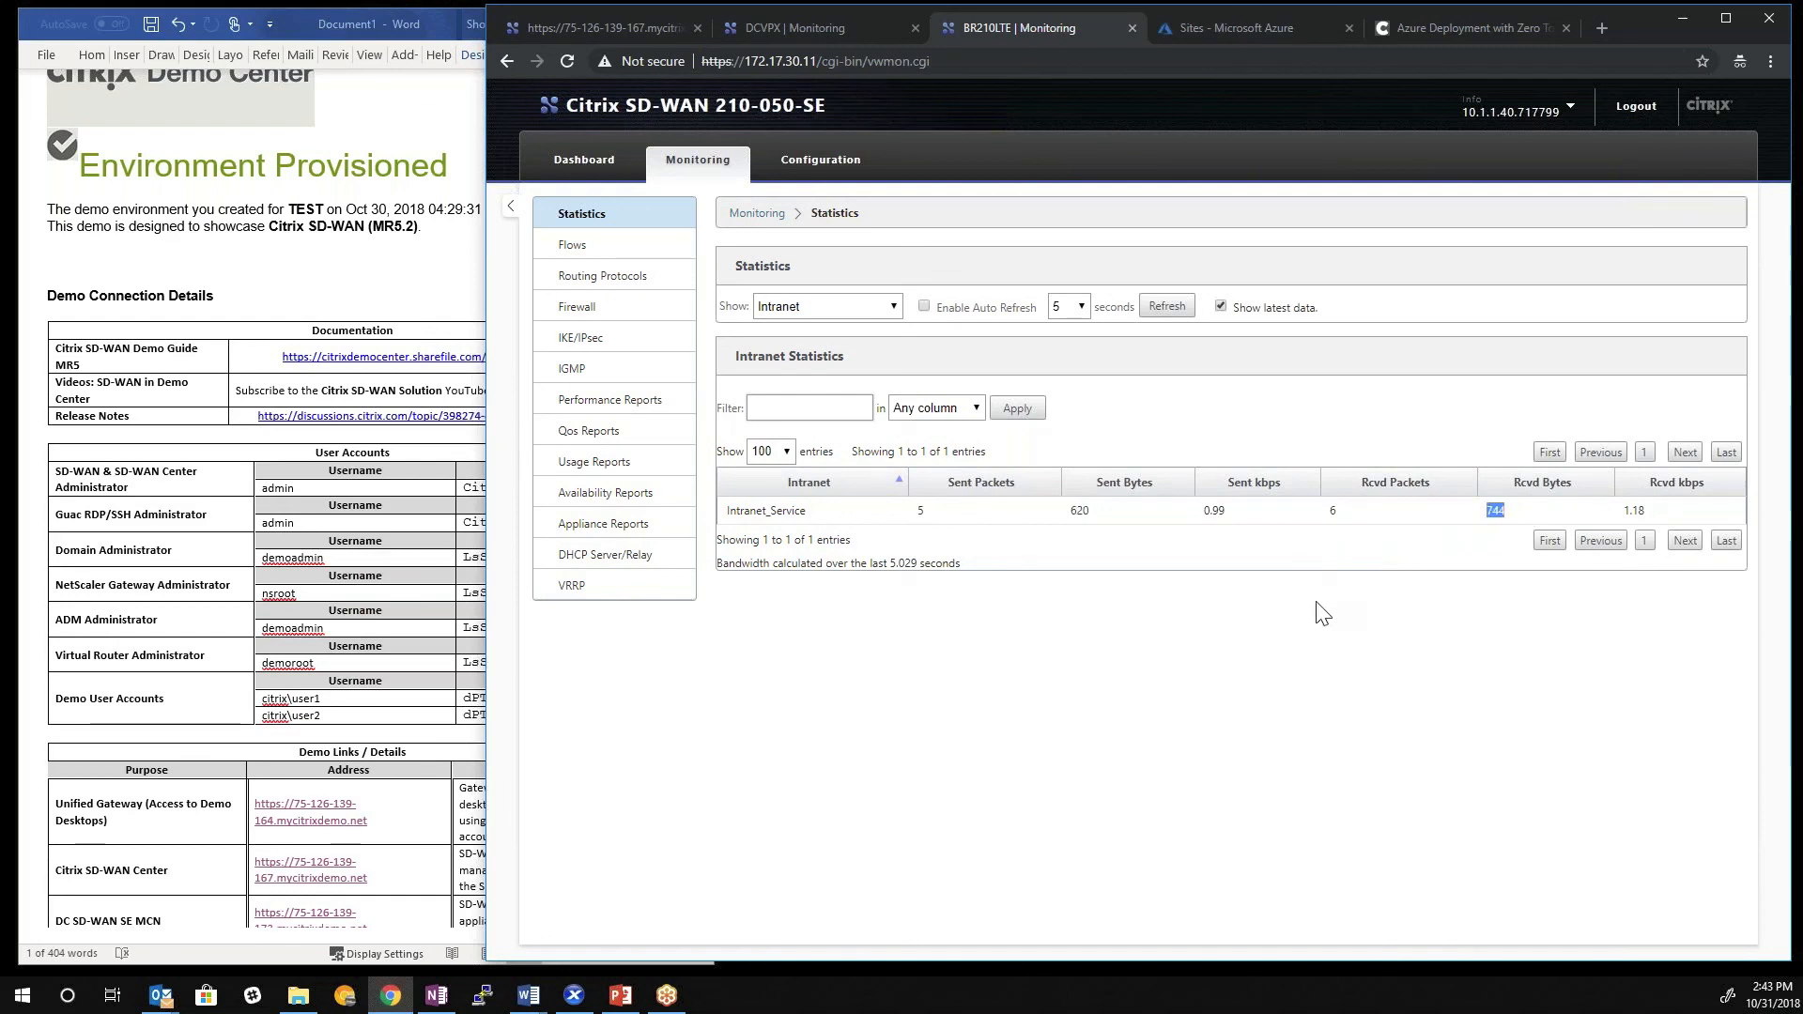